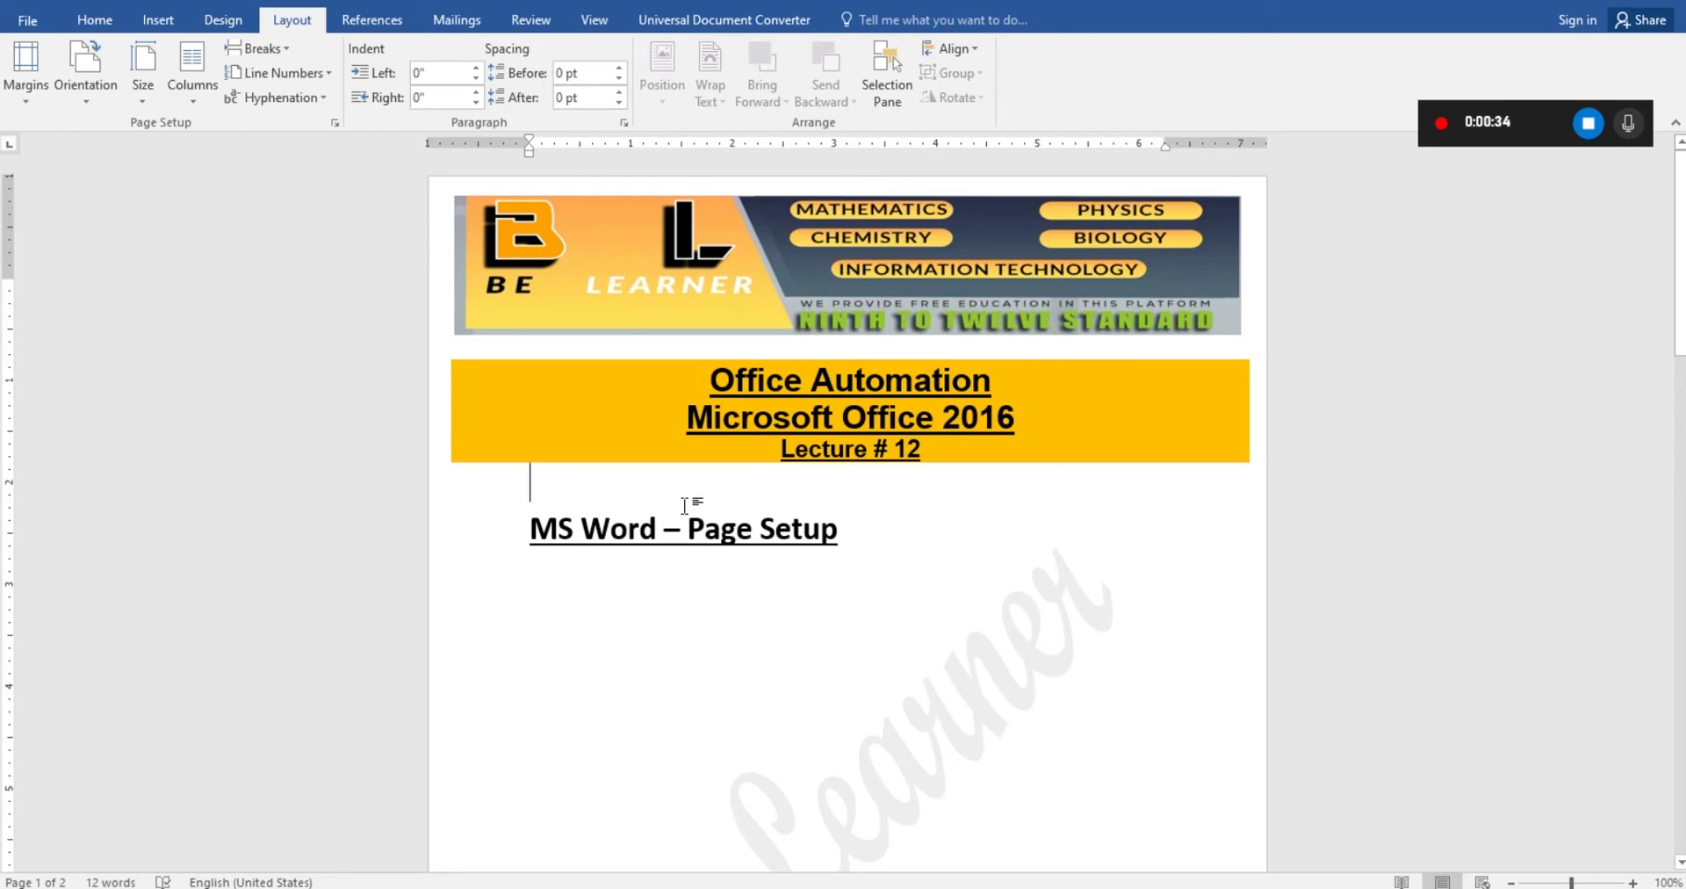
left_click(748, 451)
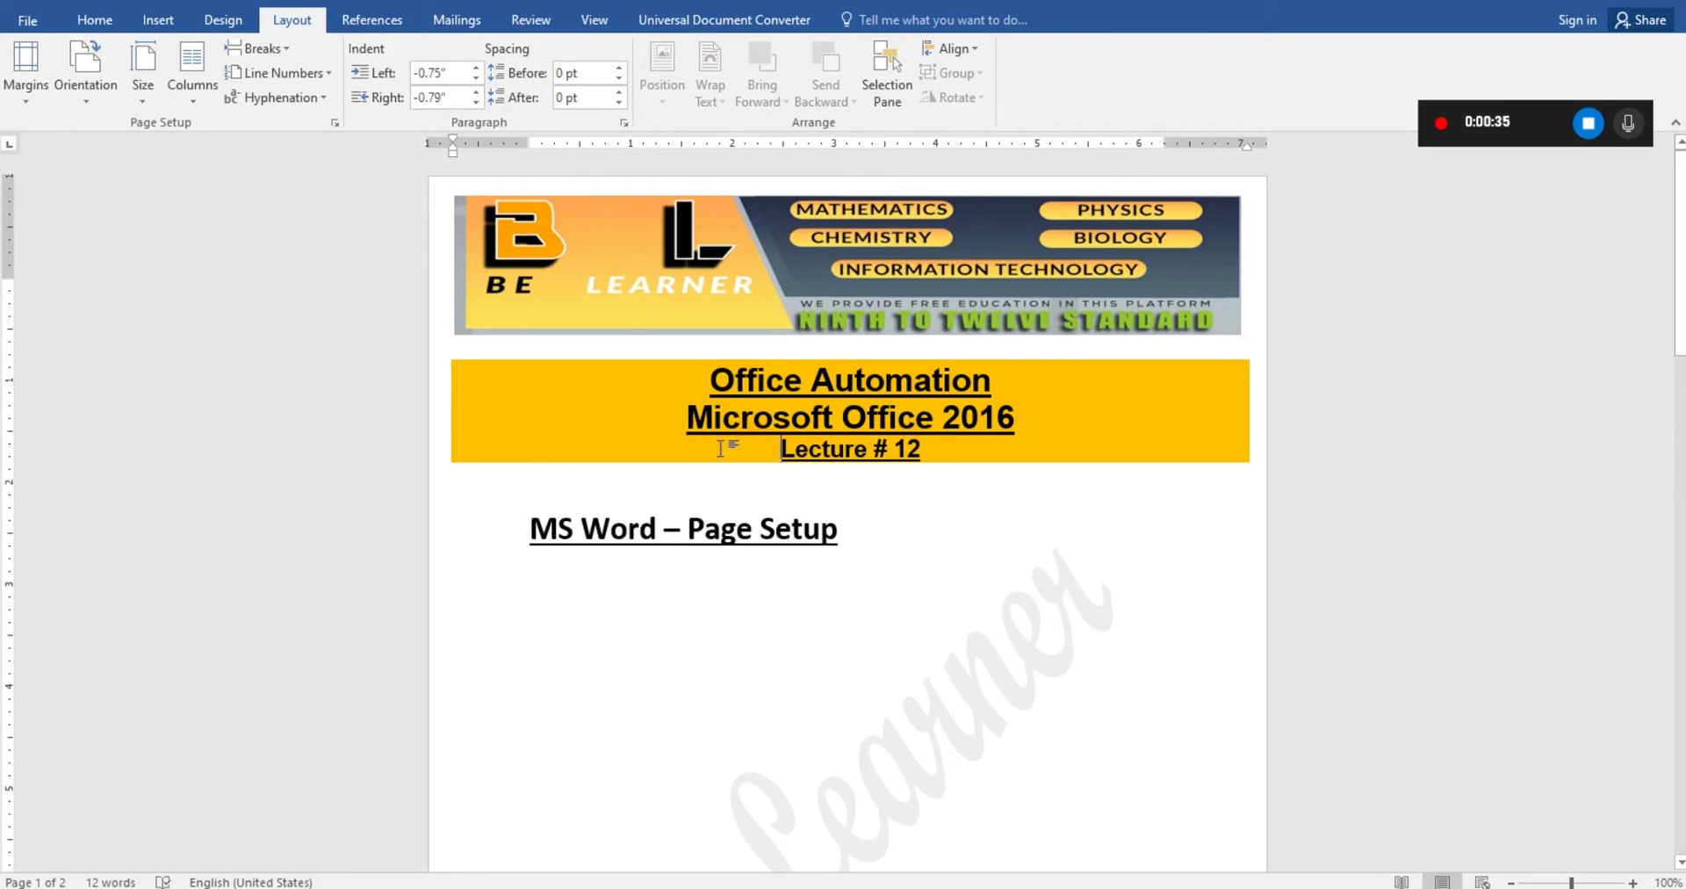
left_click(677, 421)
left_click(713, 446)
left_click(683, 430)
left_click(587, 497)
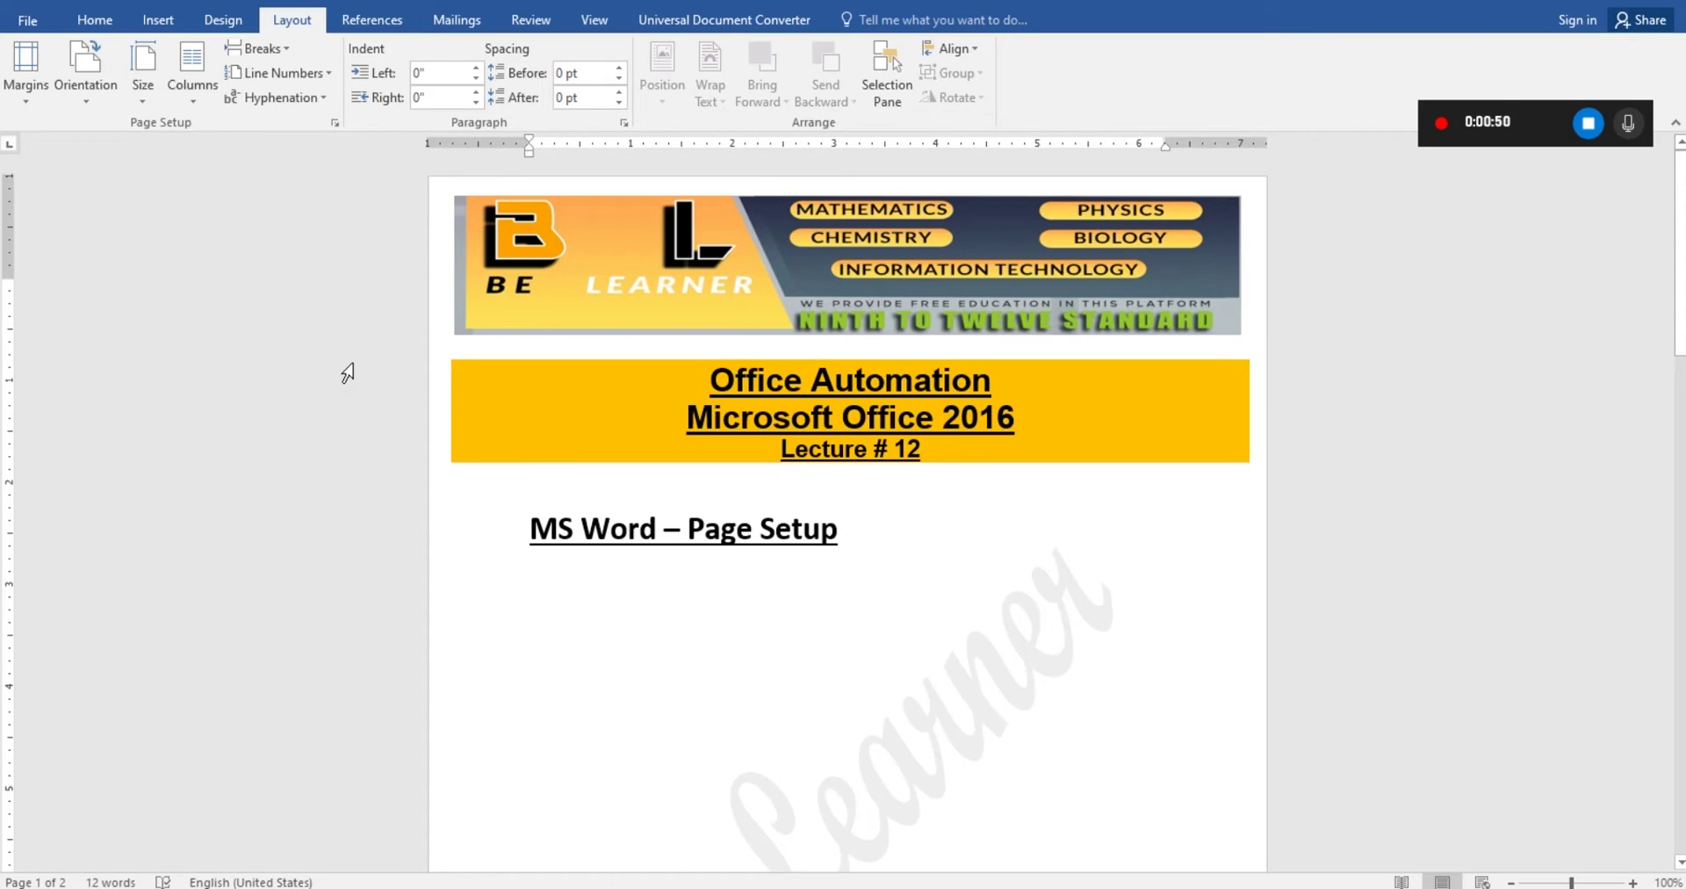
left_click(95, 19)
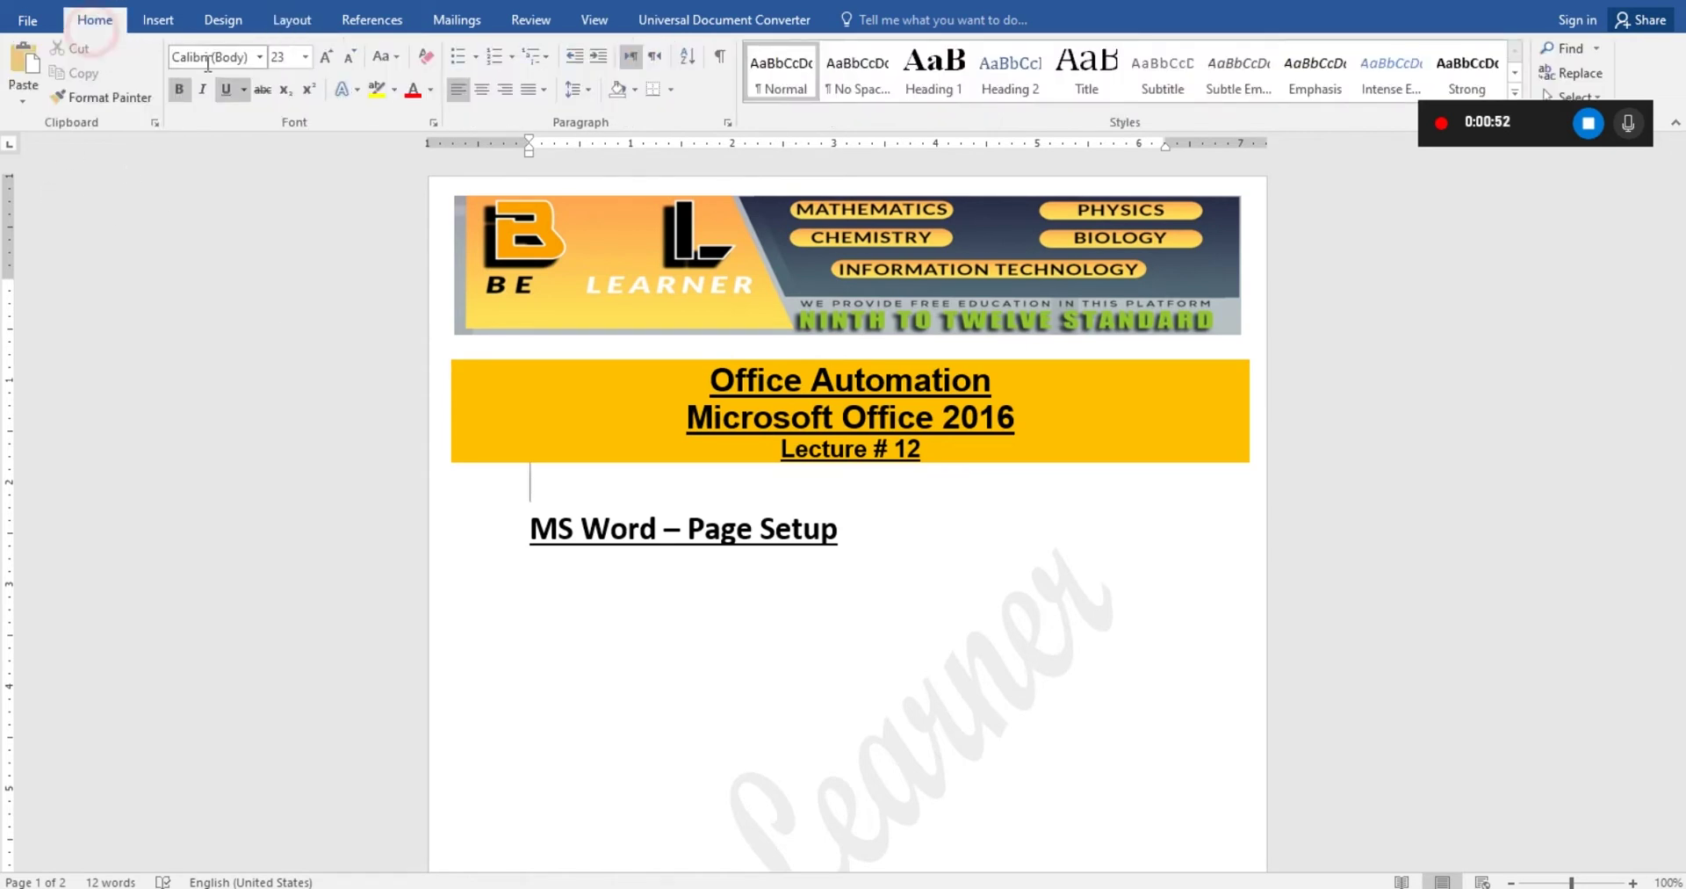
Apply the Narrow preset margins of 0.5" on all sides to the document.
left_click(301, 28)
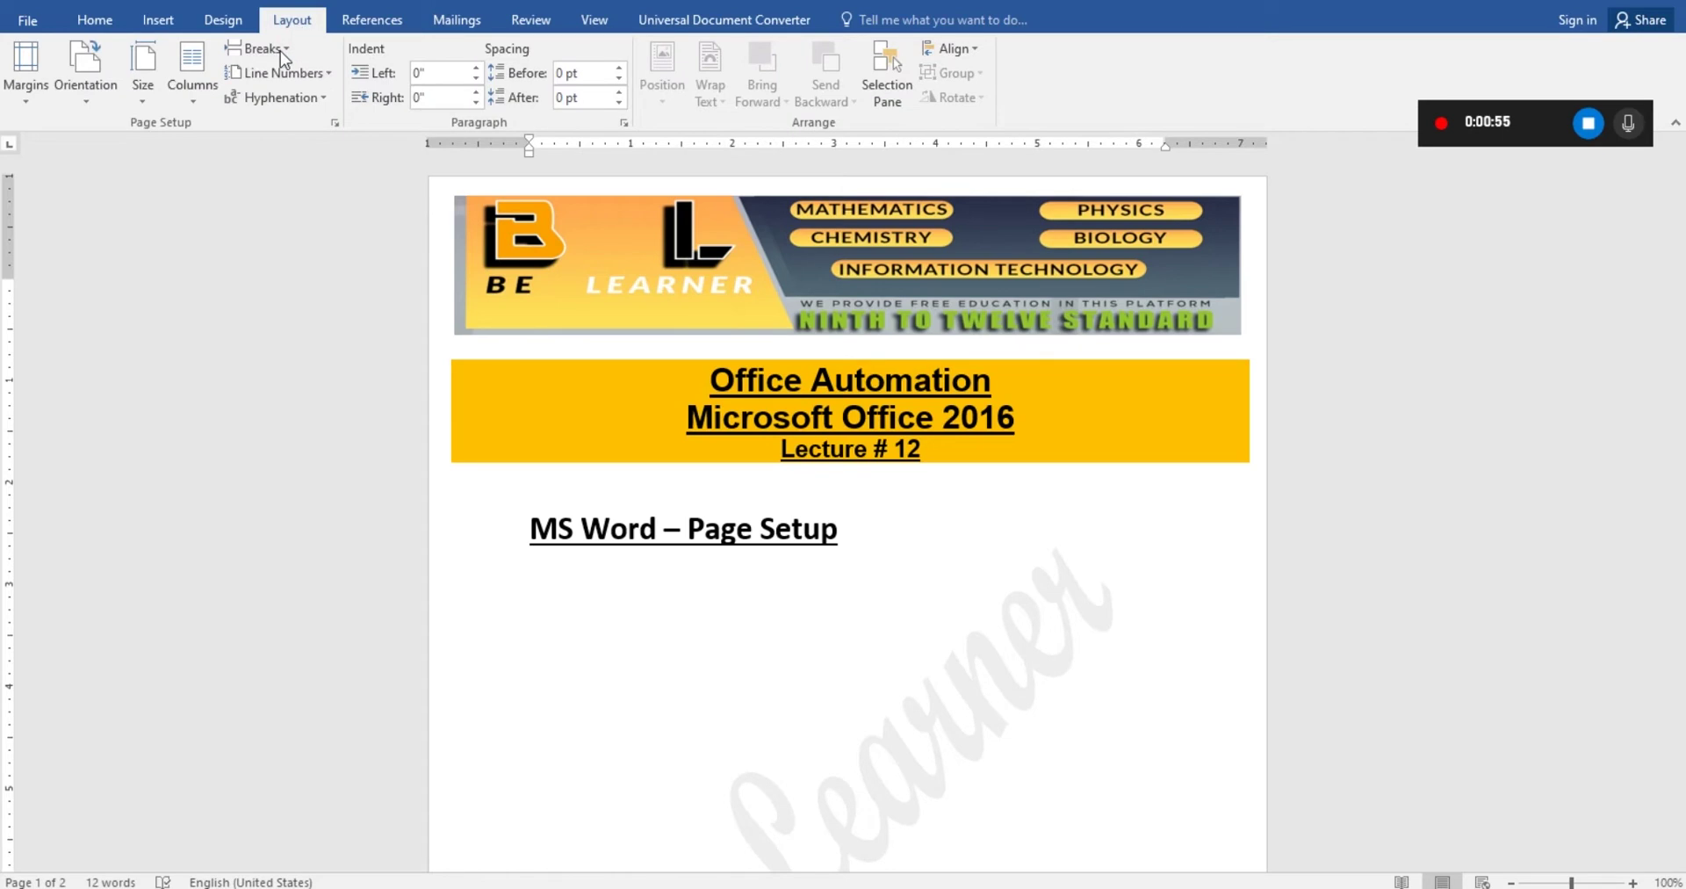
left_click(26, 103)
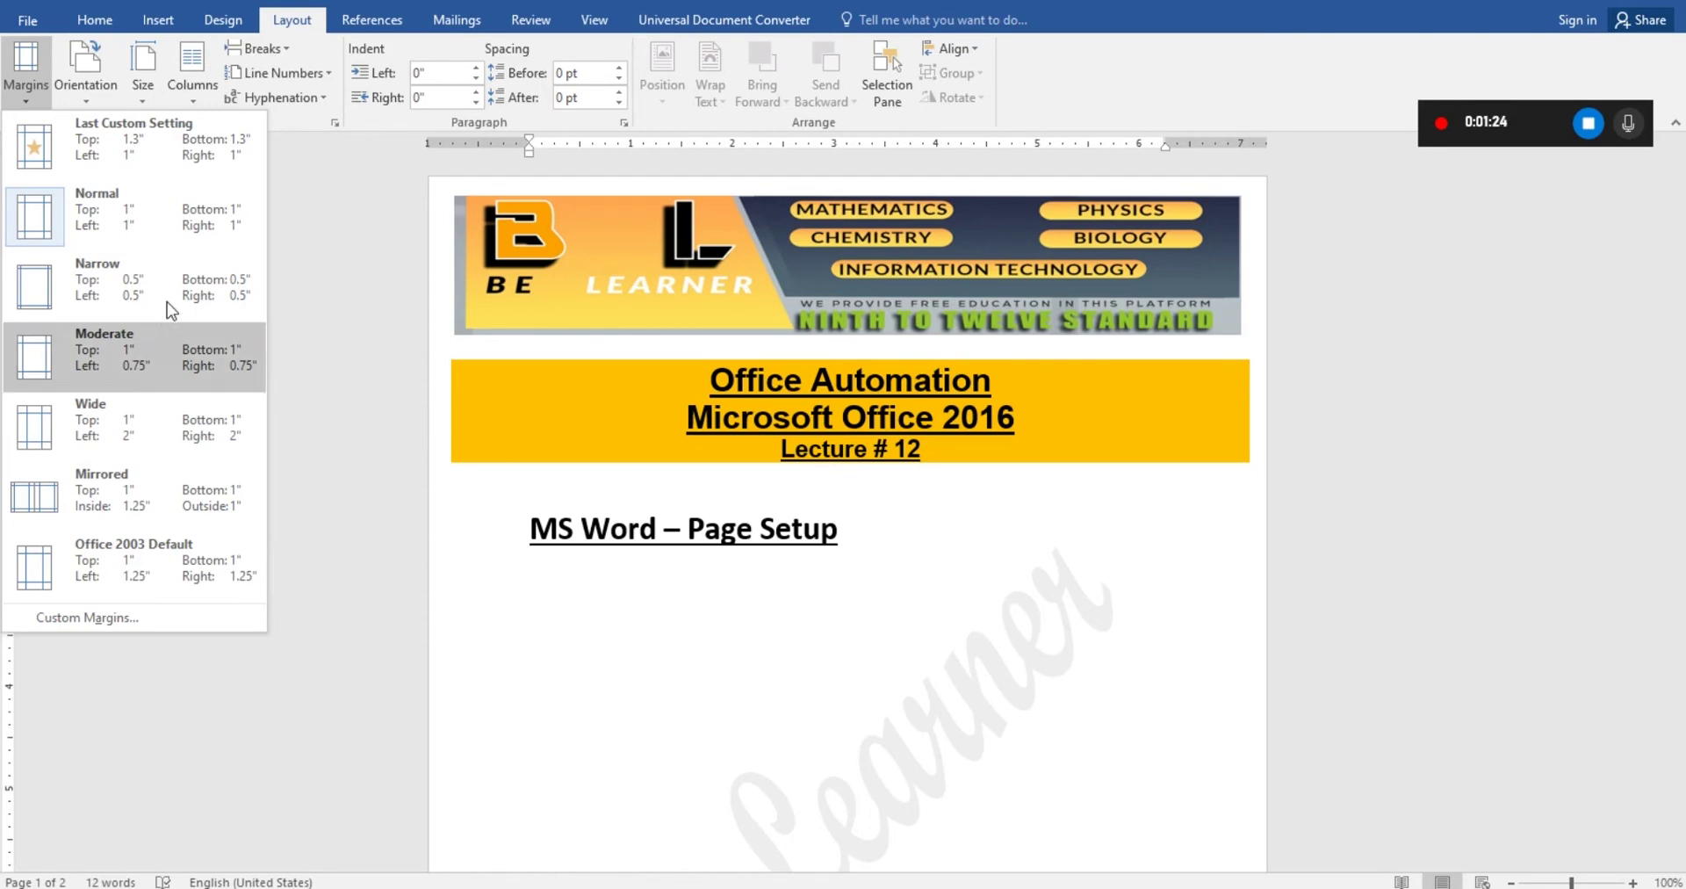
left_click(132, 286)
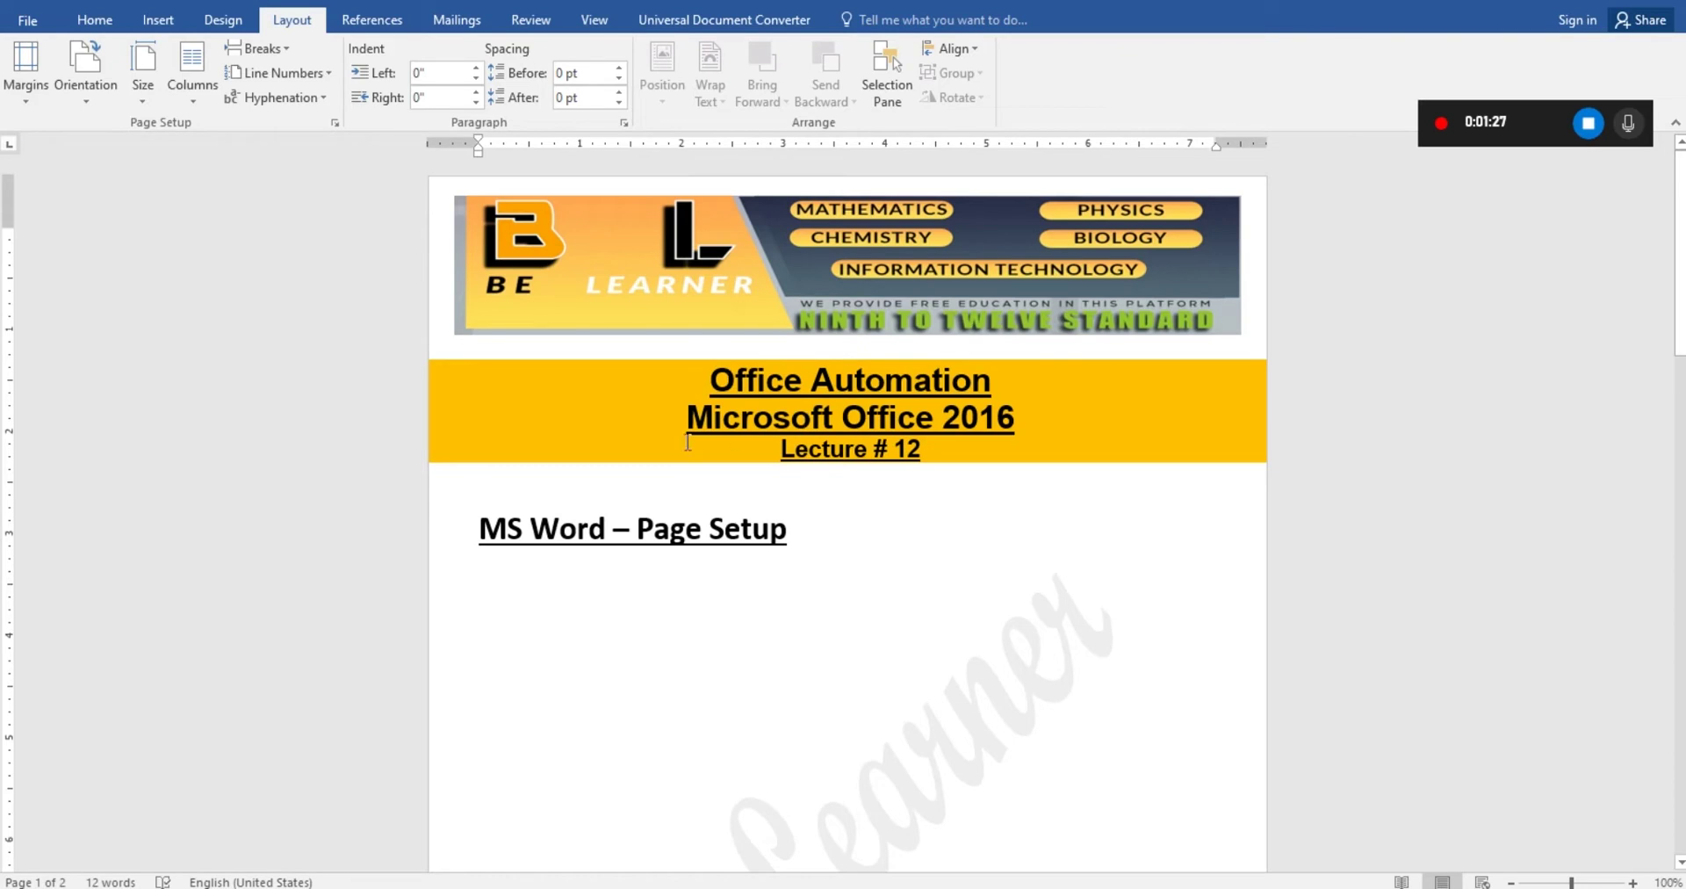
Open the custom margin settings and set the page's top margin to 1.8".
left_click(24, 78)
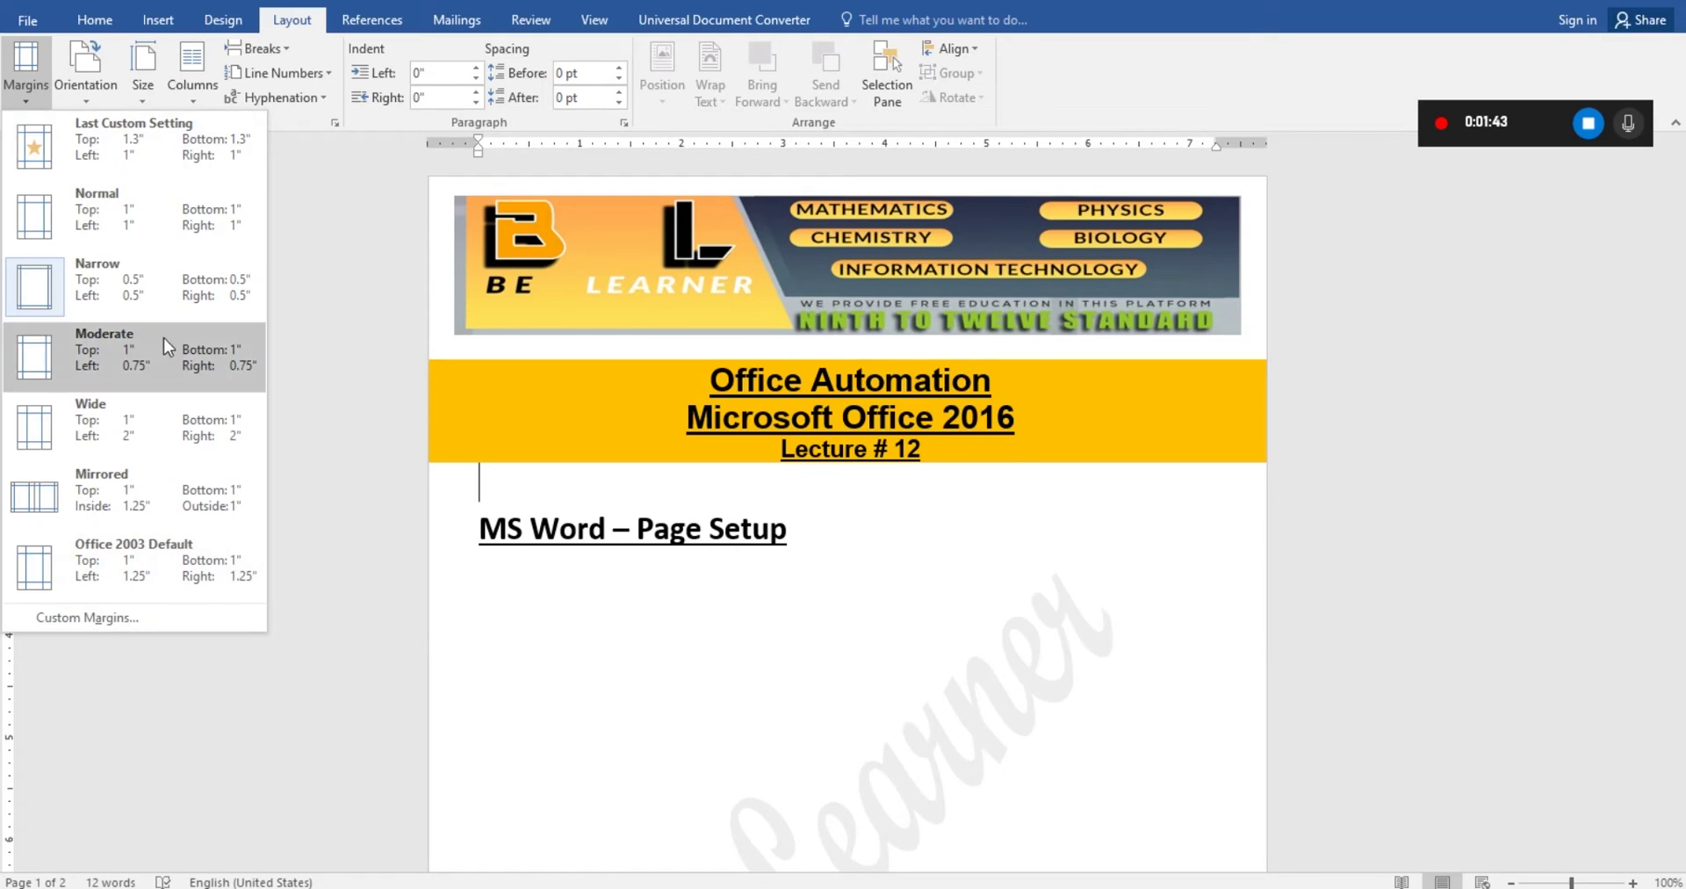
left_click(123, 618)
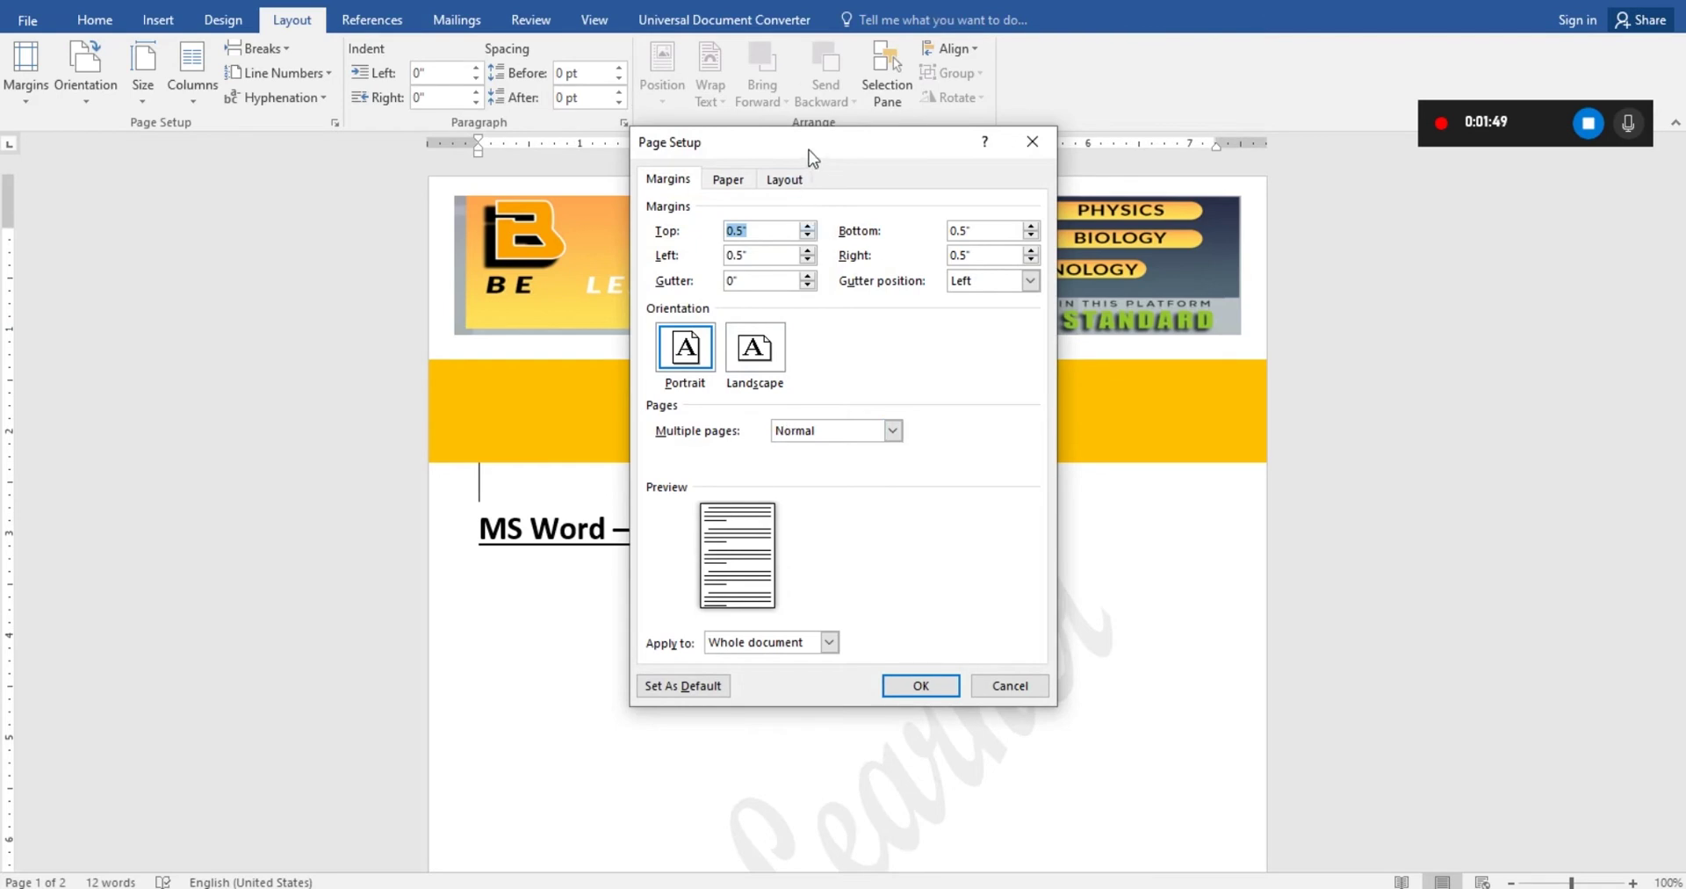
left_click_drag(814, 147, 1042, 230)
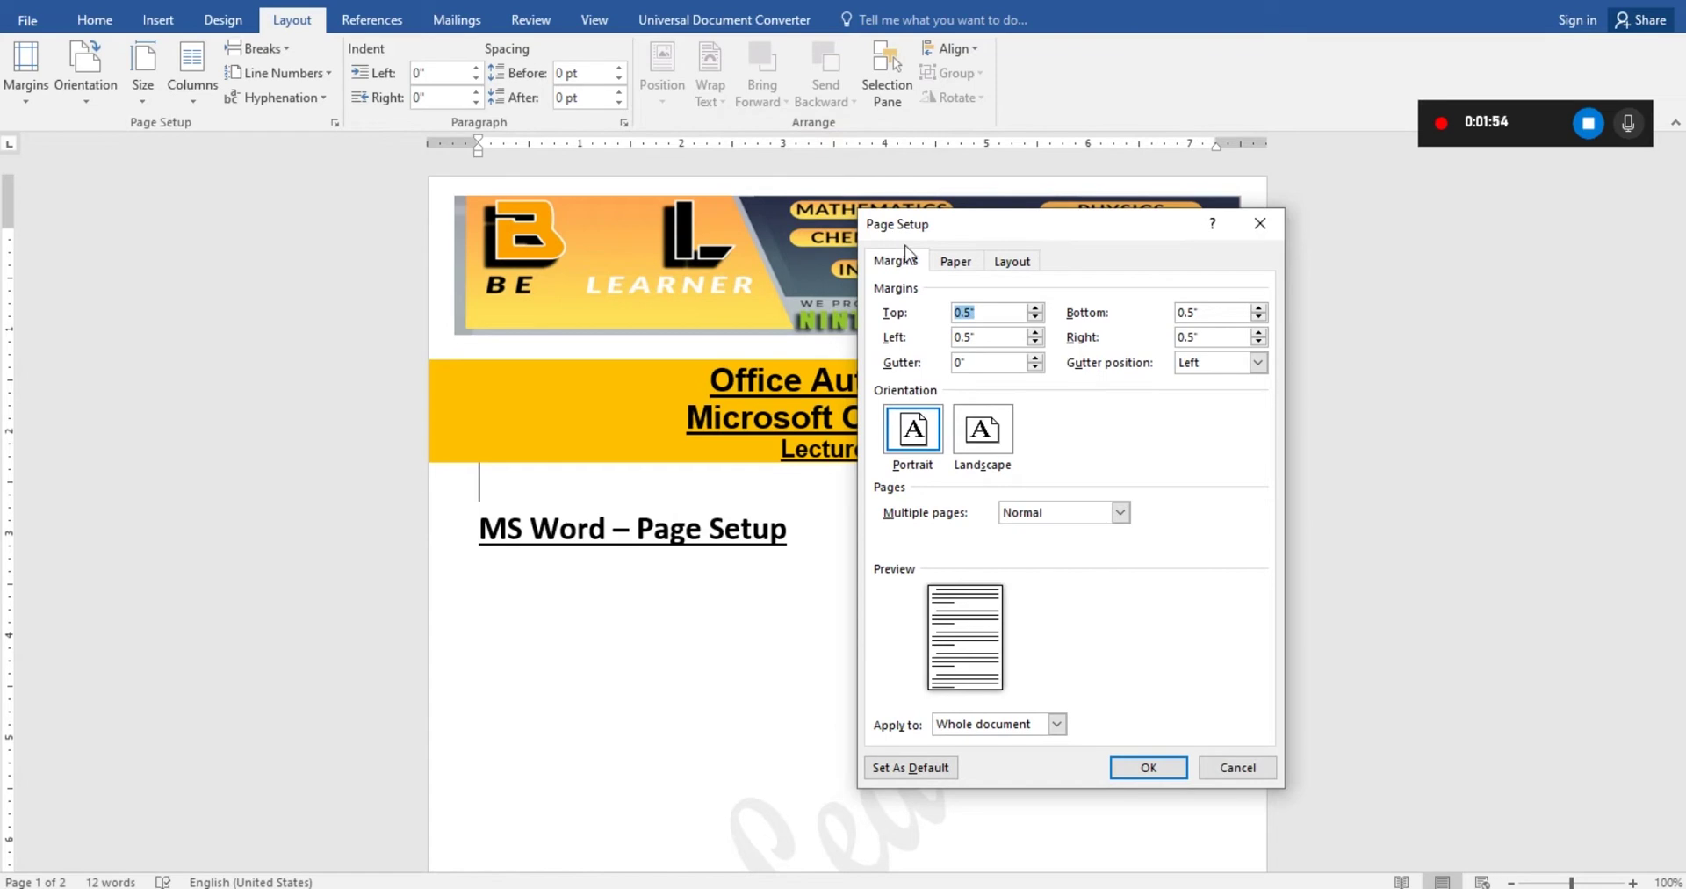
left_click(1007, 313)
left_click(1037, 309)
left_click(1038, 309)
left_click(1037, 309)
left_click(1037, 309)
left_click(1037, 310)
left_click(1037, 309)
left_click(1037, 309)
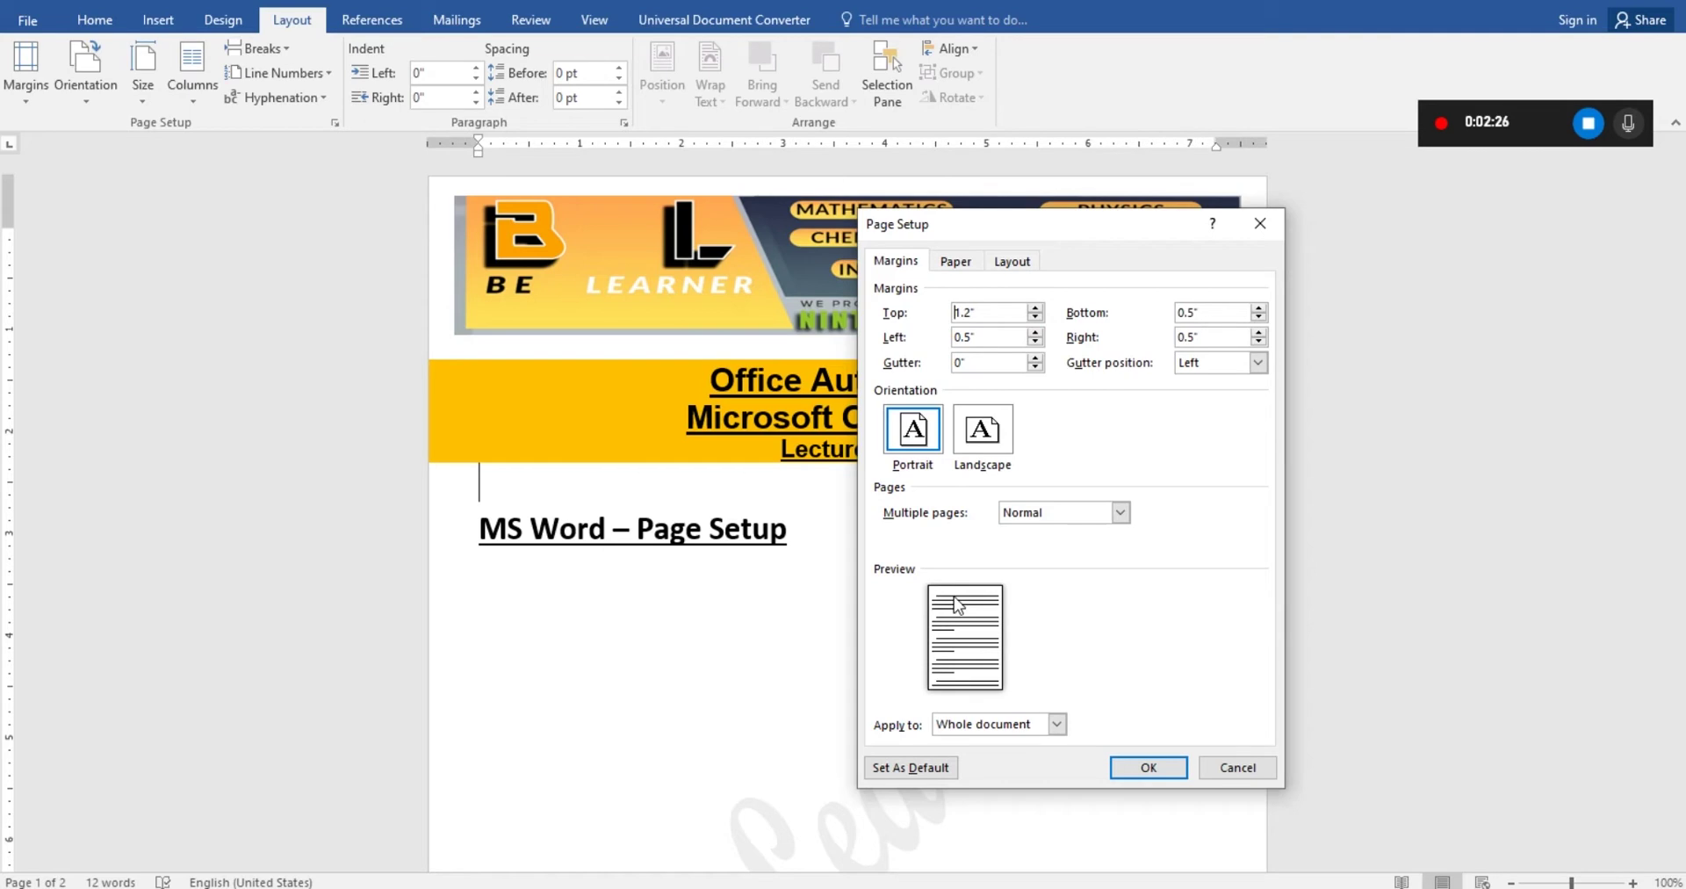
left_click(1035, 307)
left_click(1036, 307)
left_click(1035, 307)
left_click(1036, 308)
left_click(1035, 307)
left_click(1035, 307)
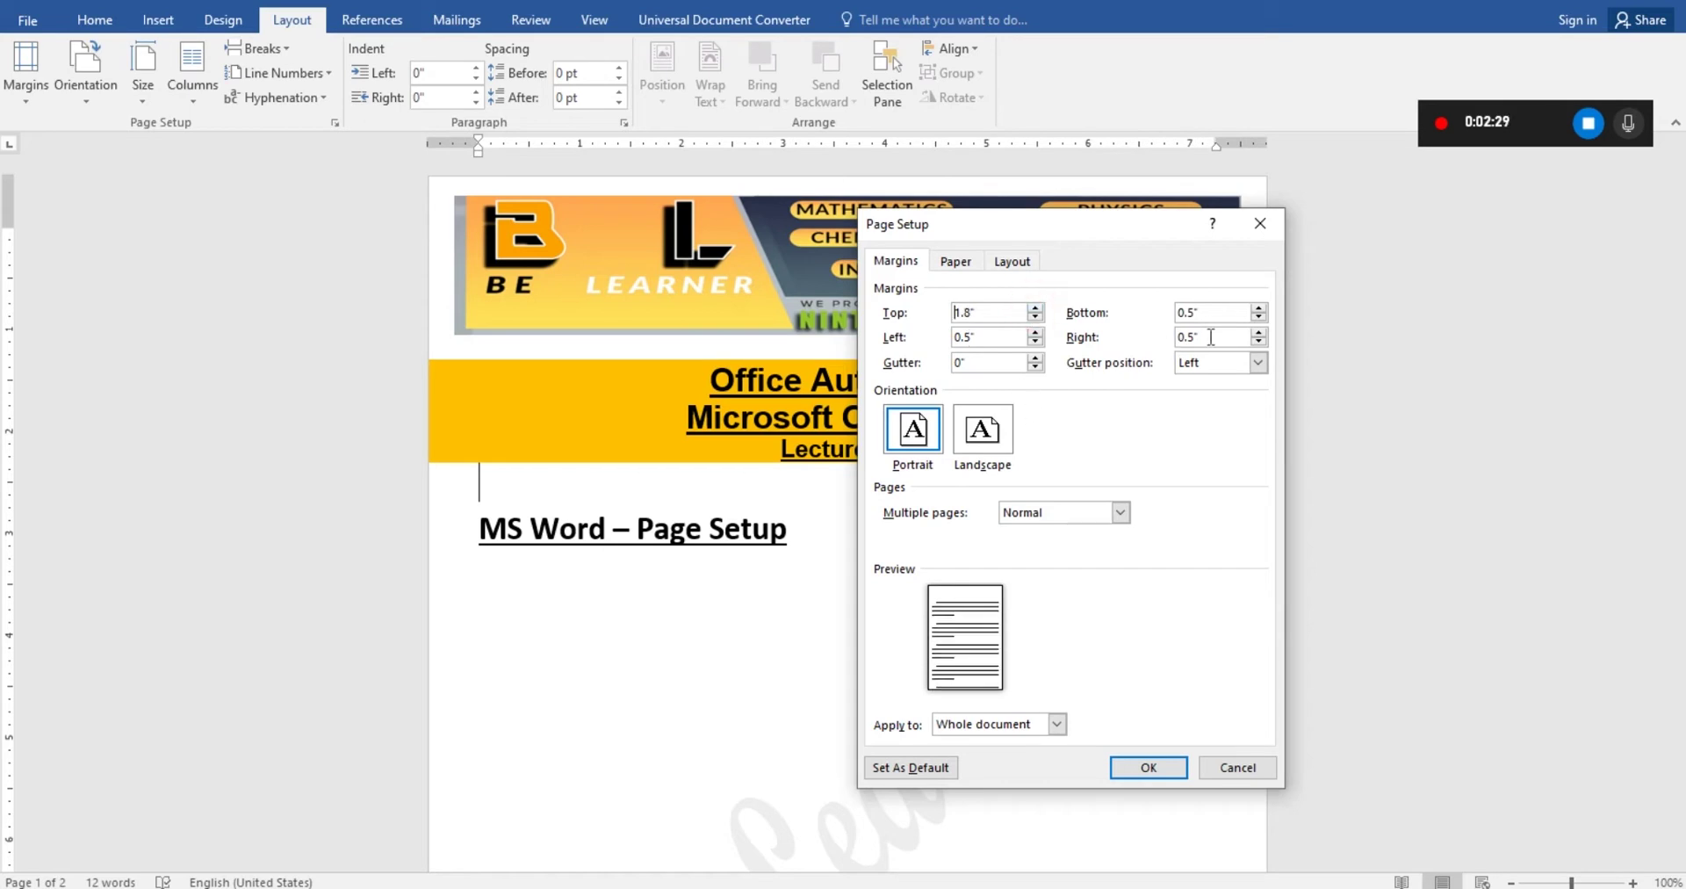
Set the bottom margin to 2.1" and apply the custom margins to the whole document.
left_click(1258, 308)
left_click(1258, 308)
left_click(1259, 308)
left_click(1258, 307)
left_click(1258, 307)
double_click(1258, 307)
double_click(1258, 307)
double_click(1259, 307)
left_click(1259, 308)
double_click(1258, 307)
left_click(1258, 307)
left_click(1259, 309)
left_click(1135, 767)
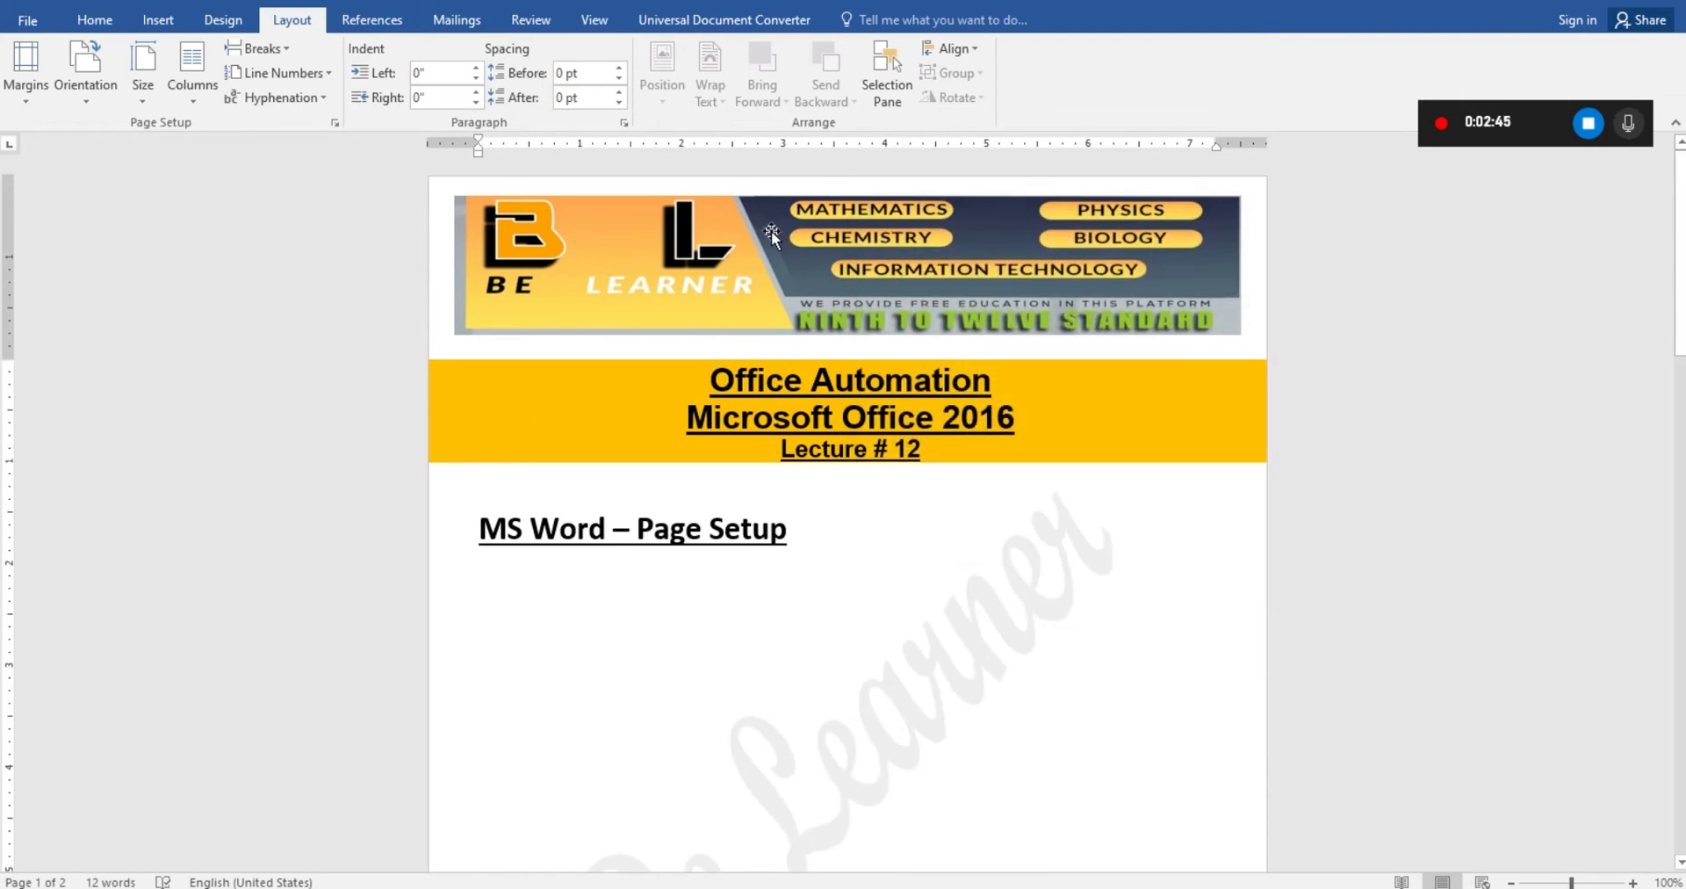
left_click(775, 281)
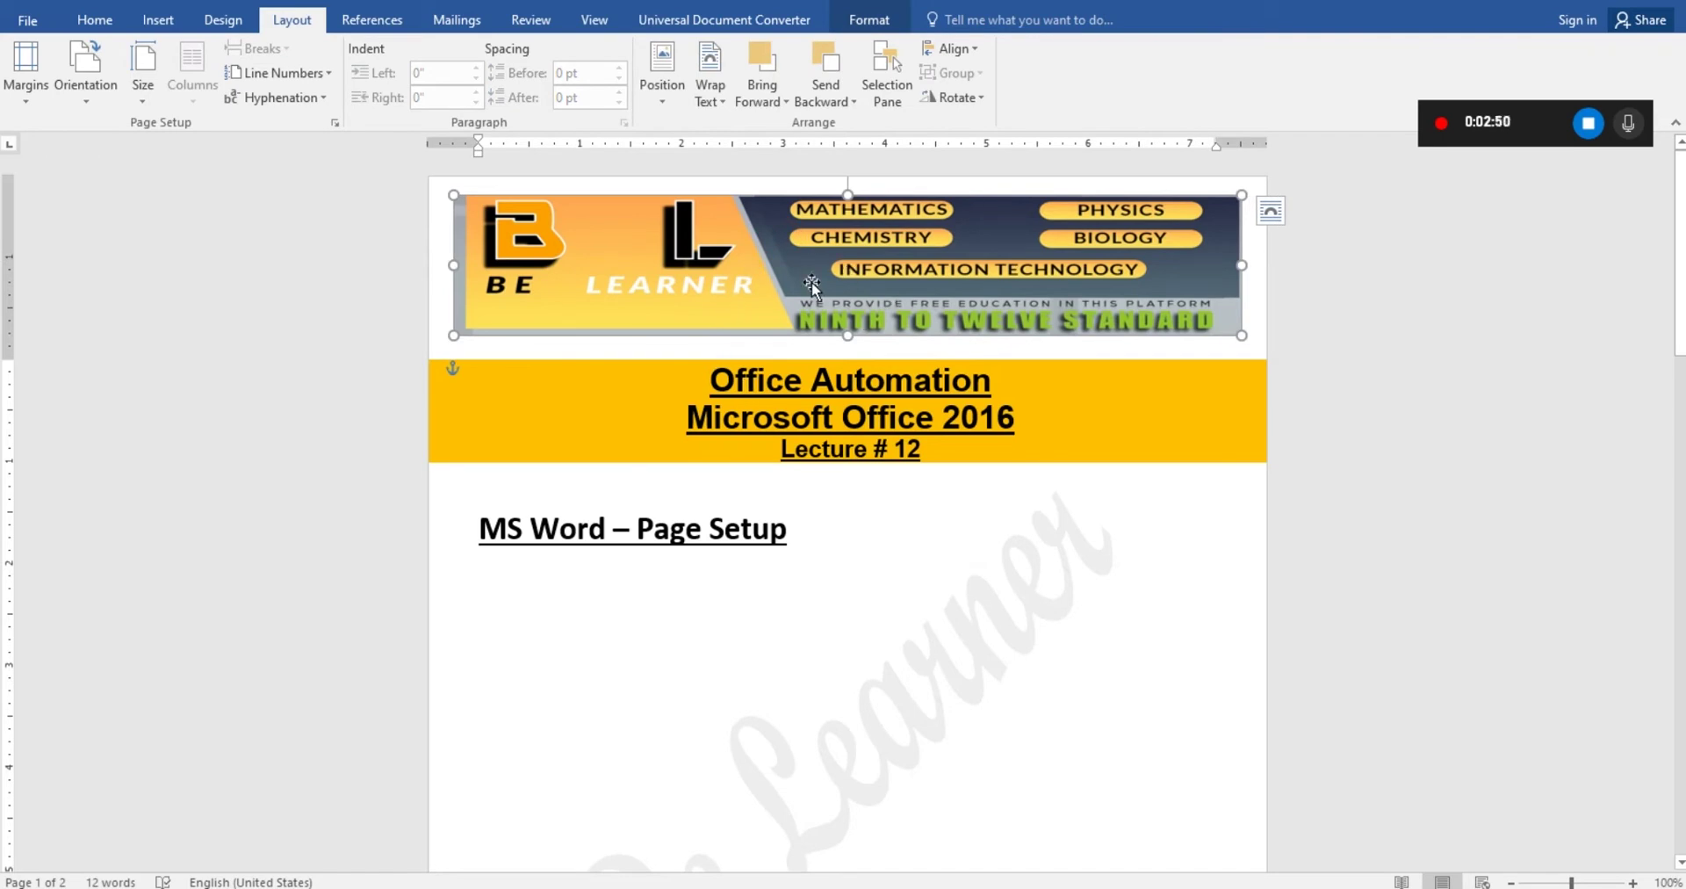
left_click(649, 388)
left_click_drag(3, 360, 2, 362)
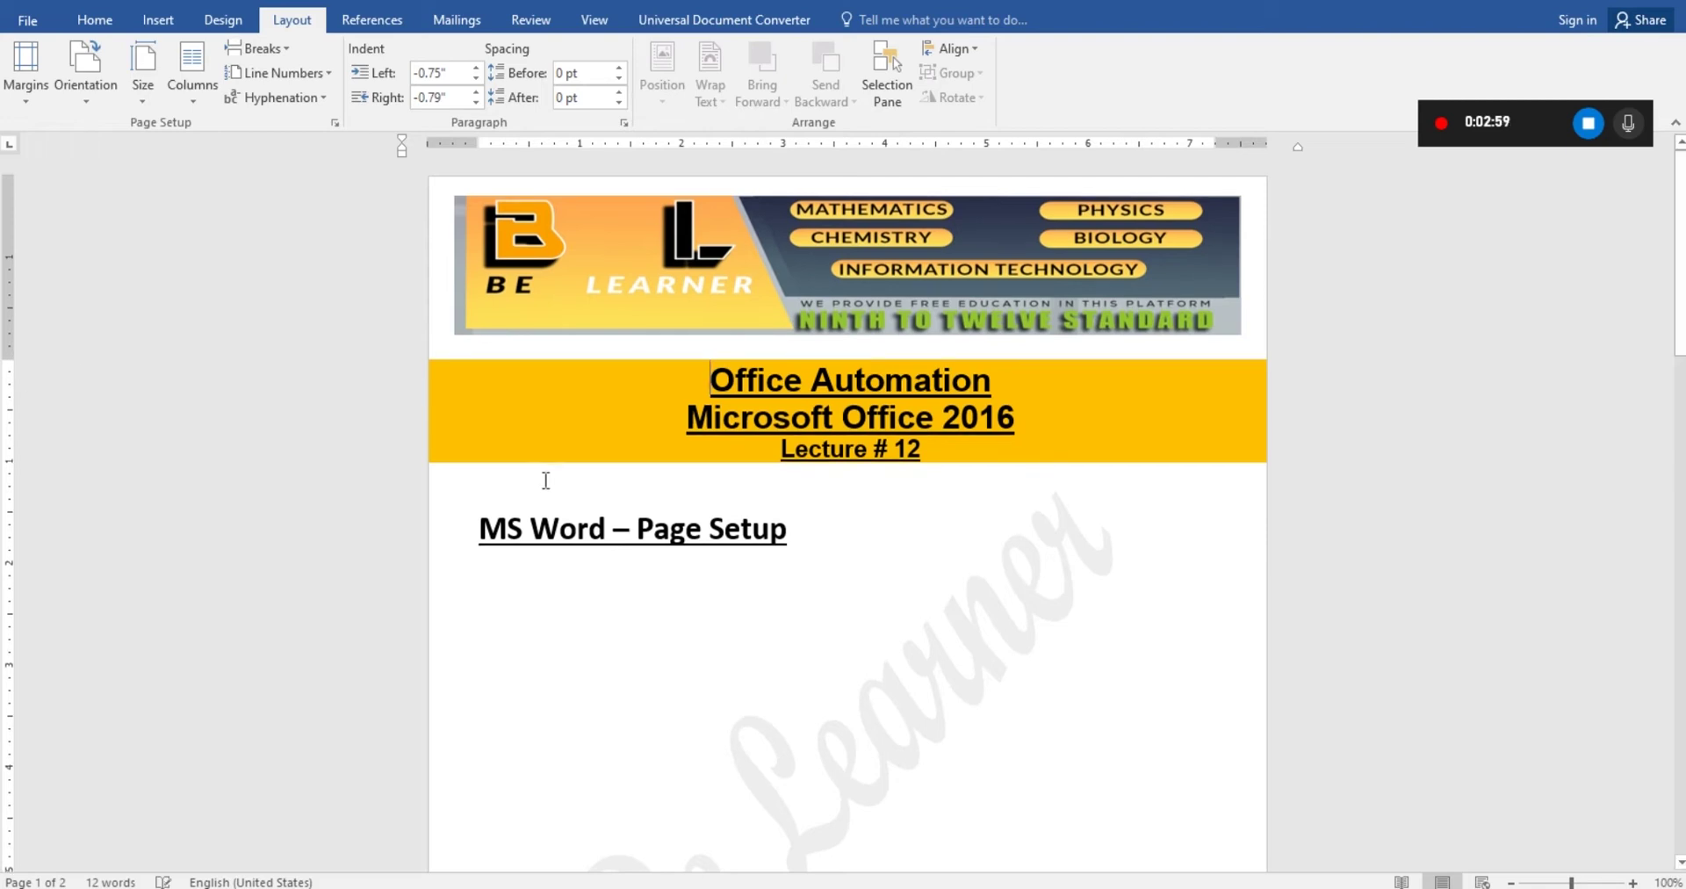
left_click(15, 85)
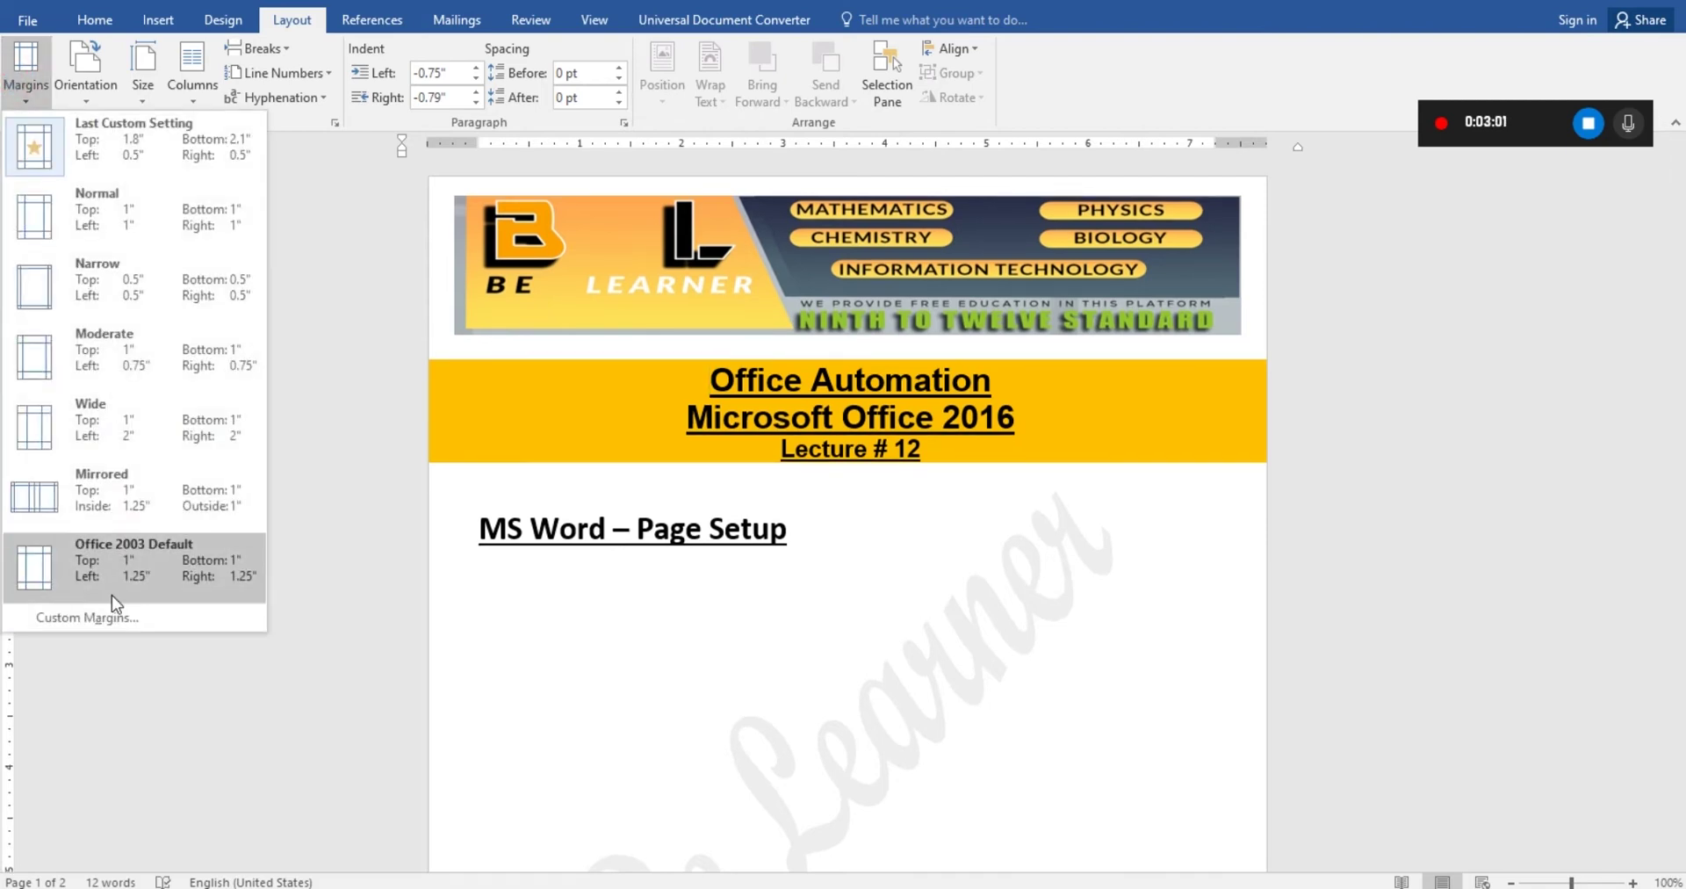
left_click(107, 619)
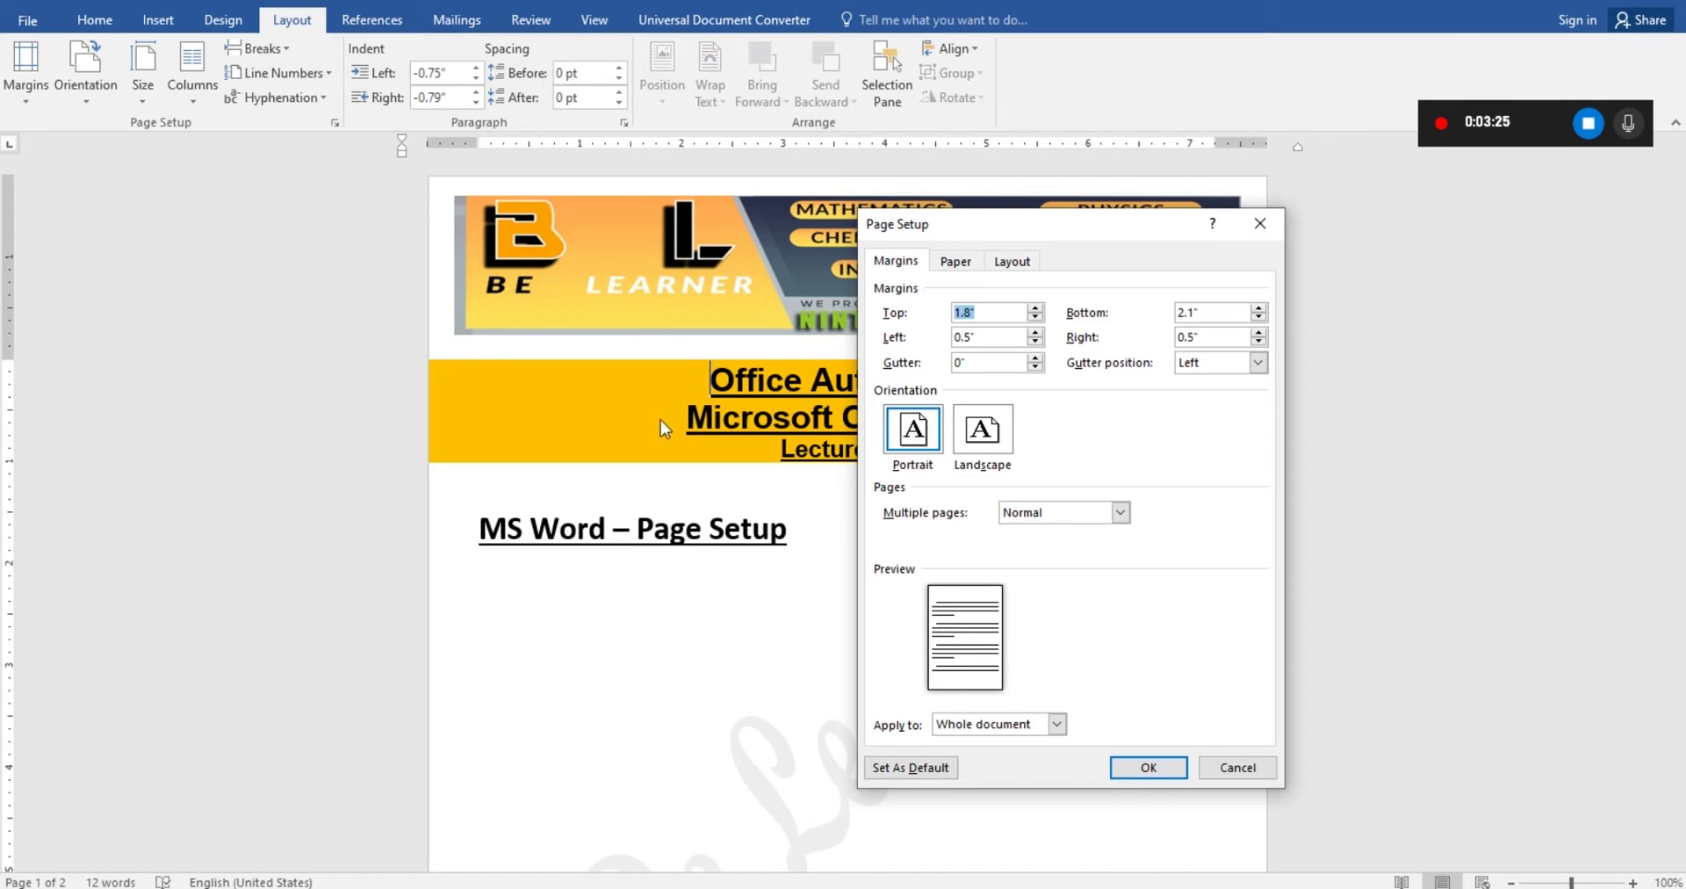
left_click(1232, 767)
Insert a table with ten columns and four rows on the second page.
left_click(482, 655)
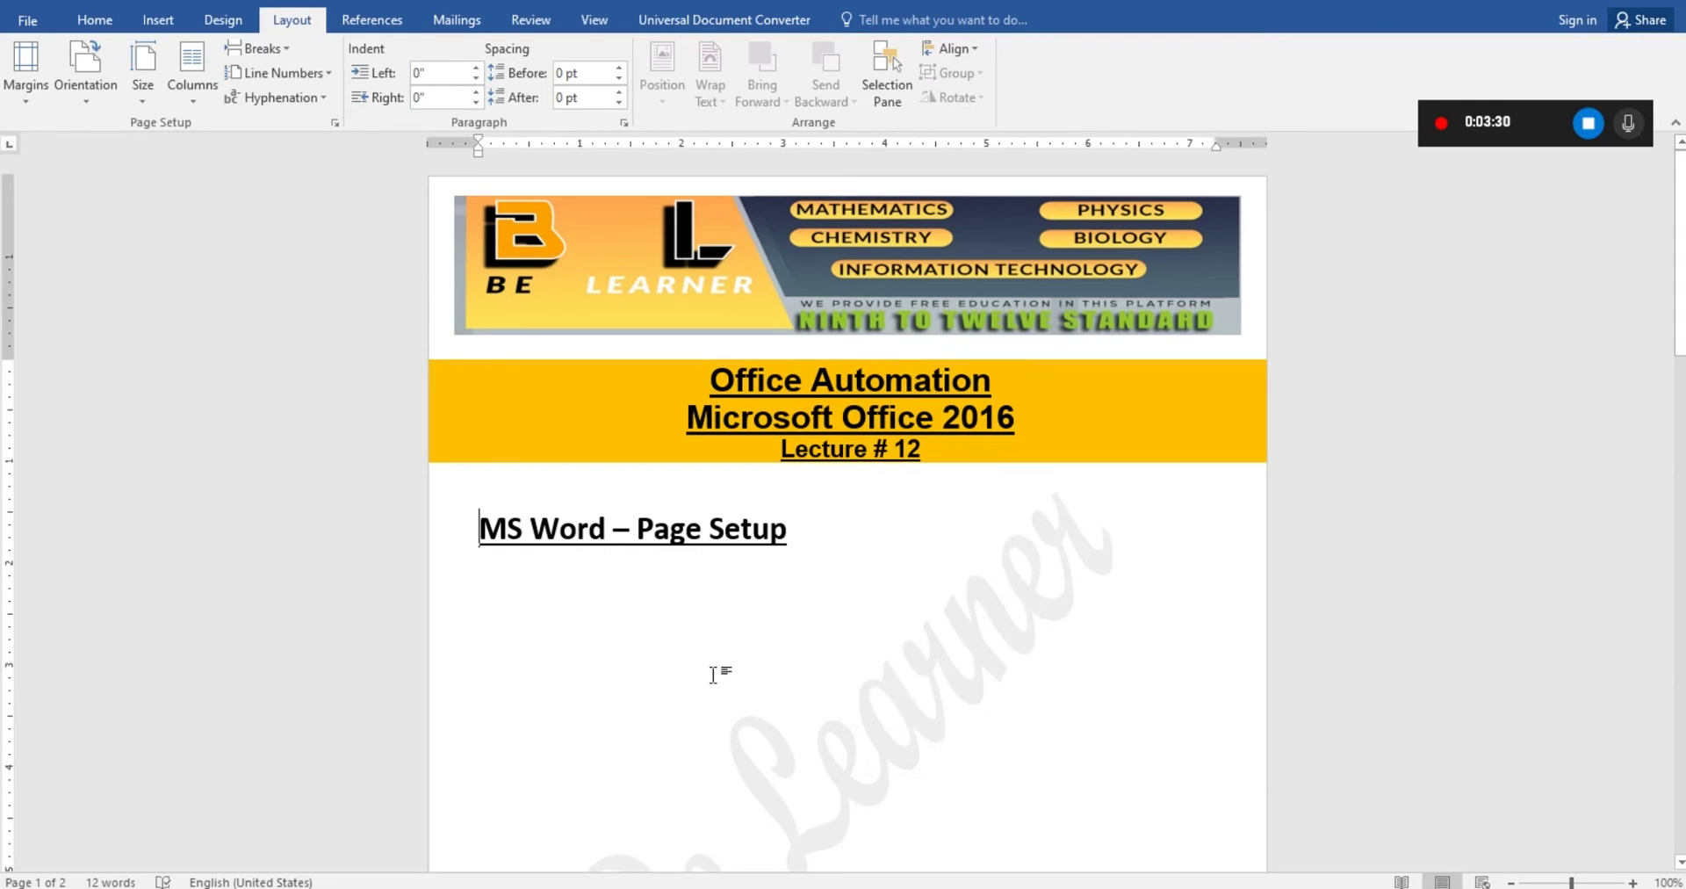
scroll(713, 675, "down", 6)
scroll(714, 674, "up", 3)
scroll(713, 674, "down", 10)
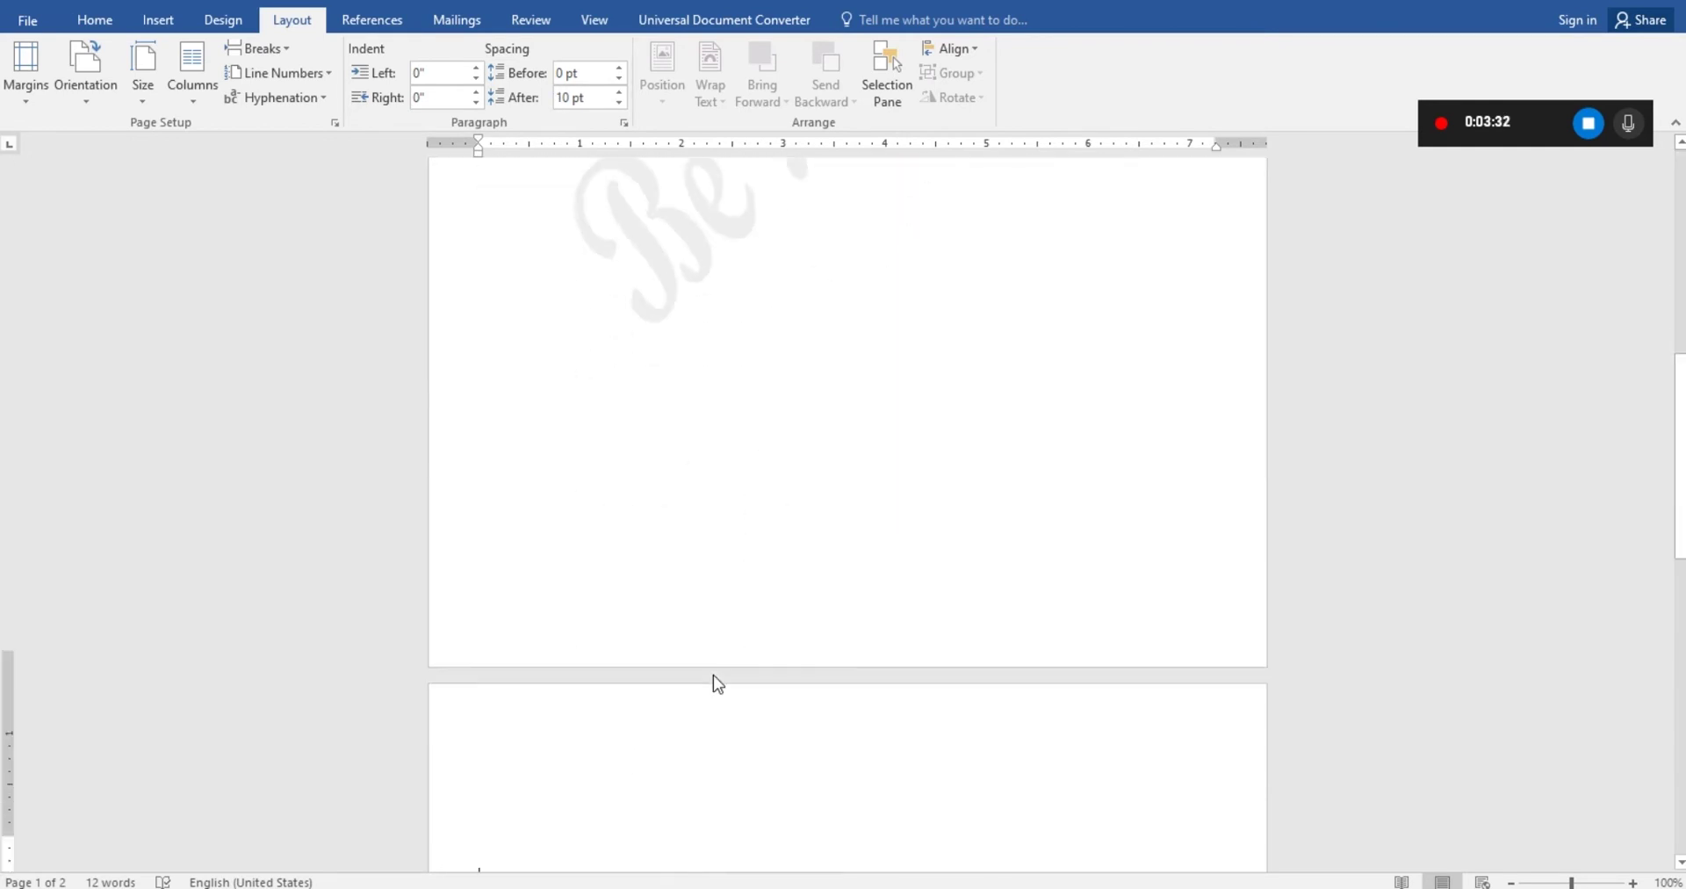
scroll(713, 674, "down", 6)
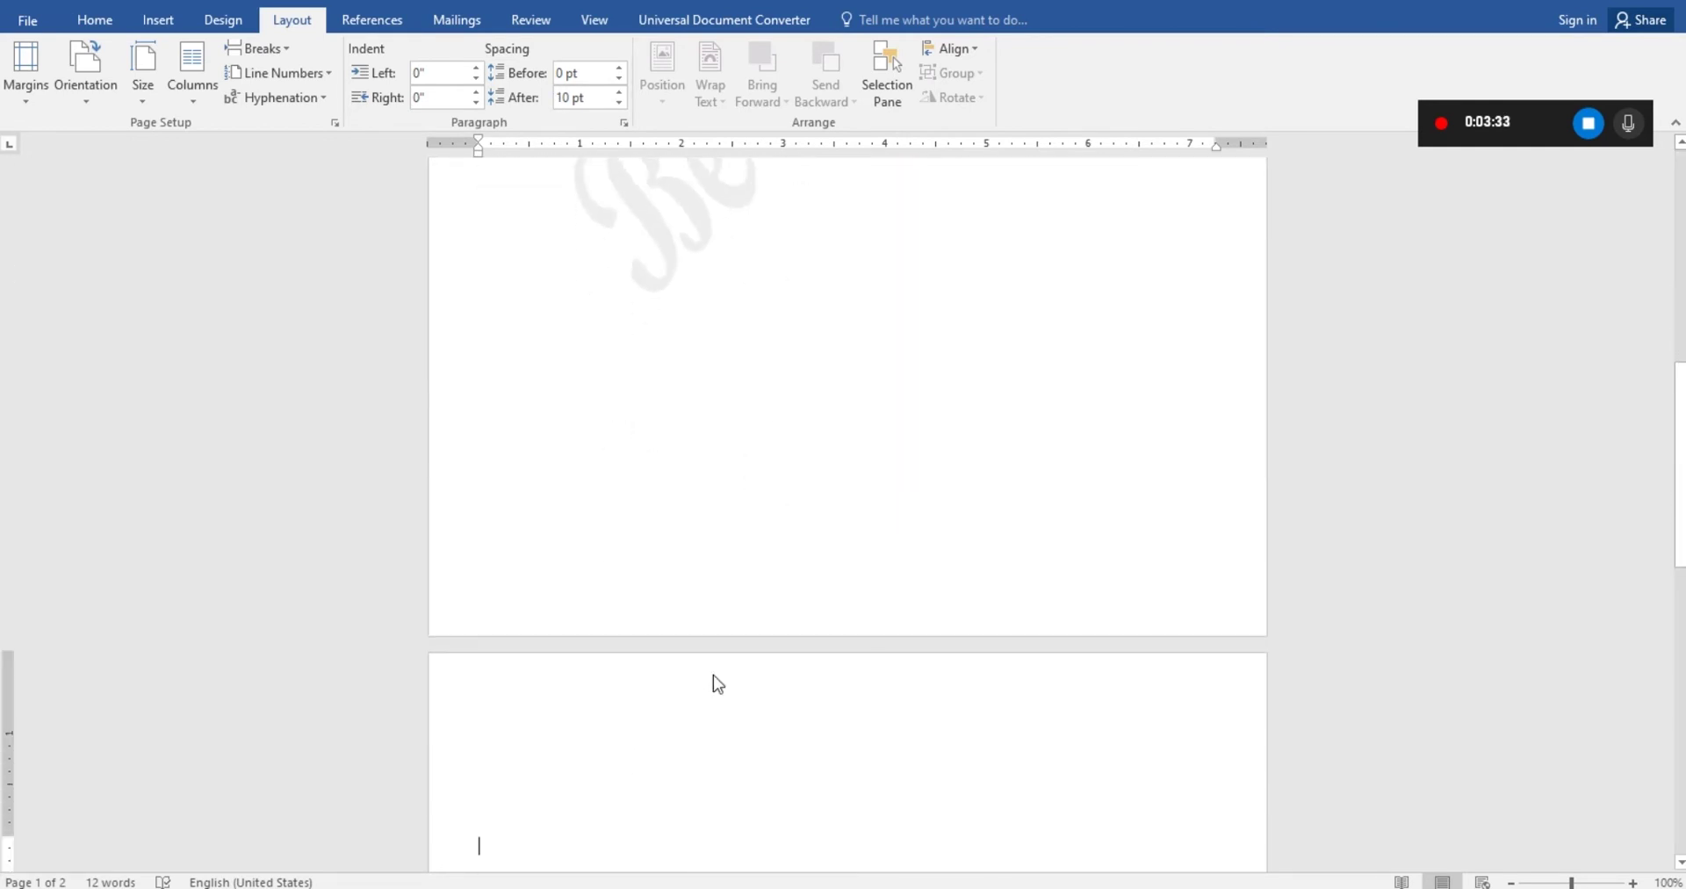
left_click(158, 19)
left_click(170, 76)
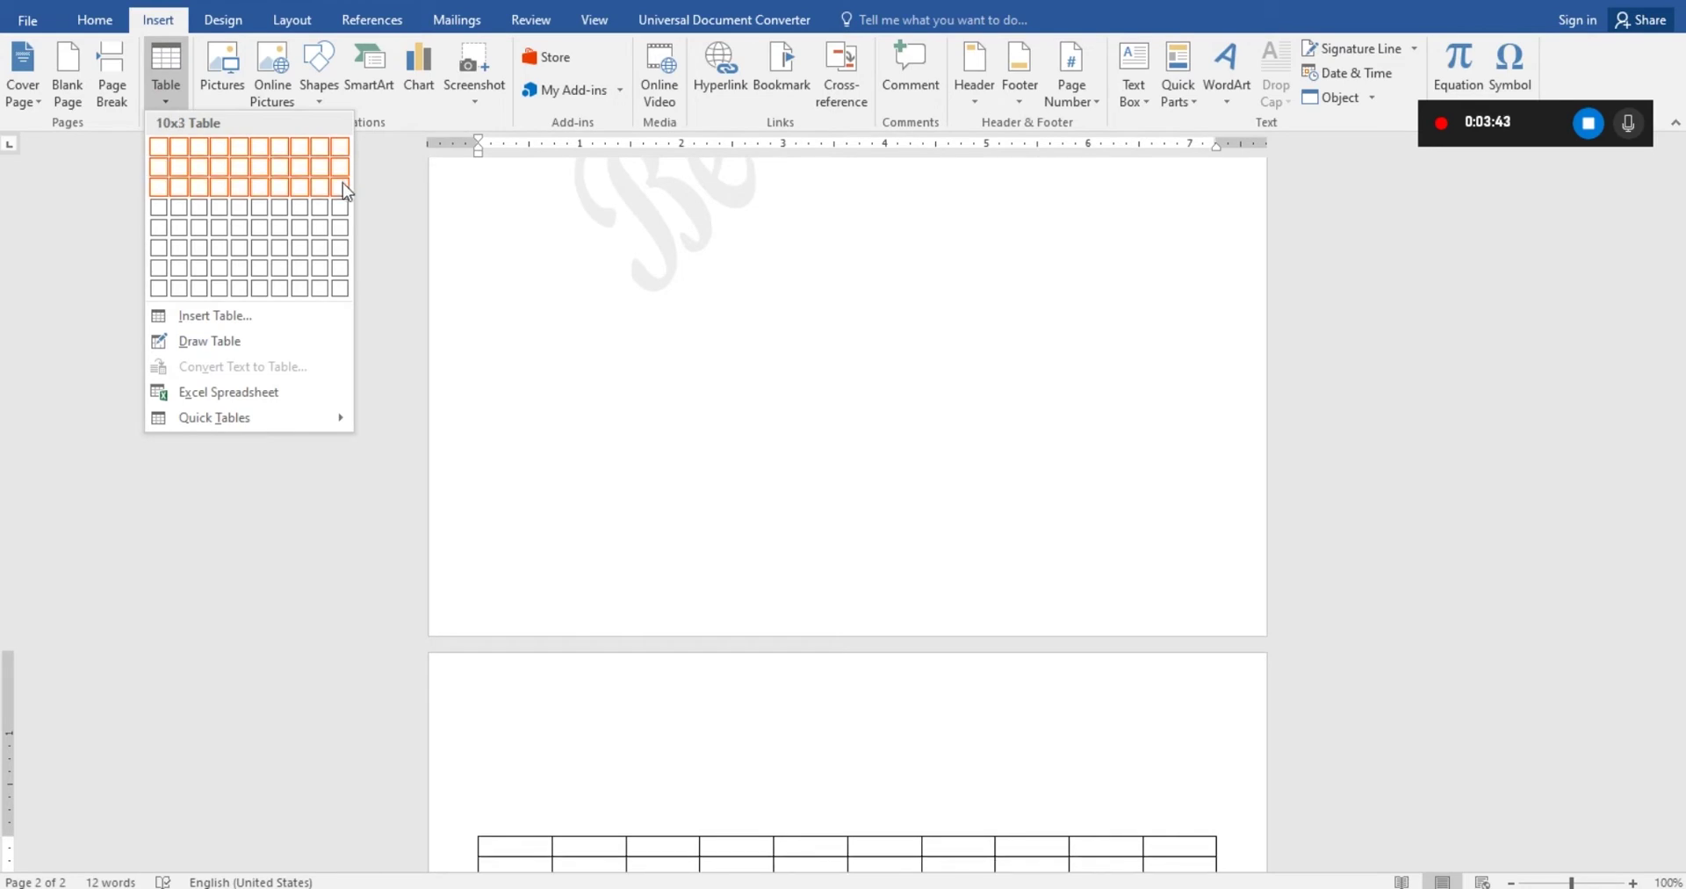
left_click(340, 220)
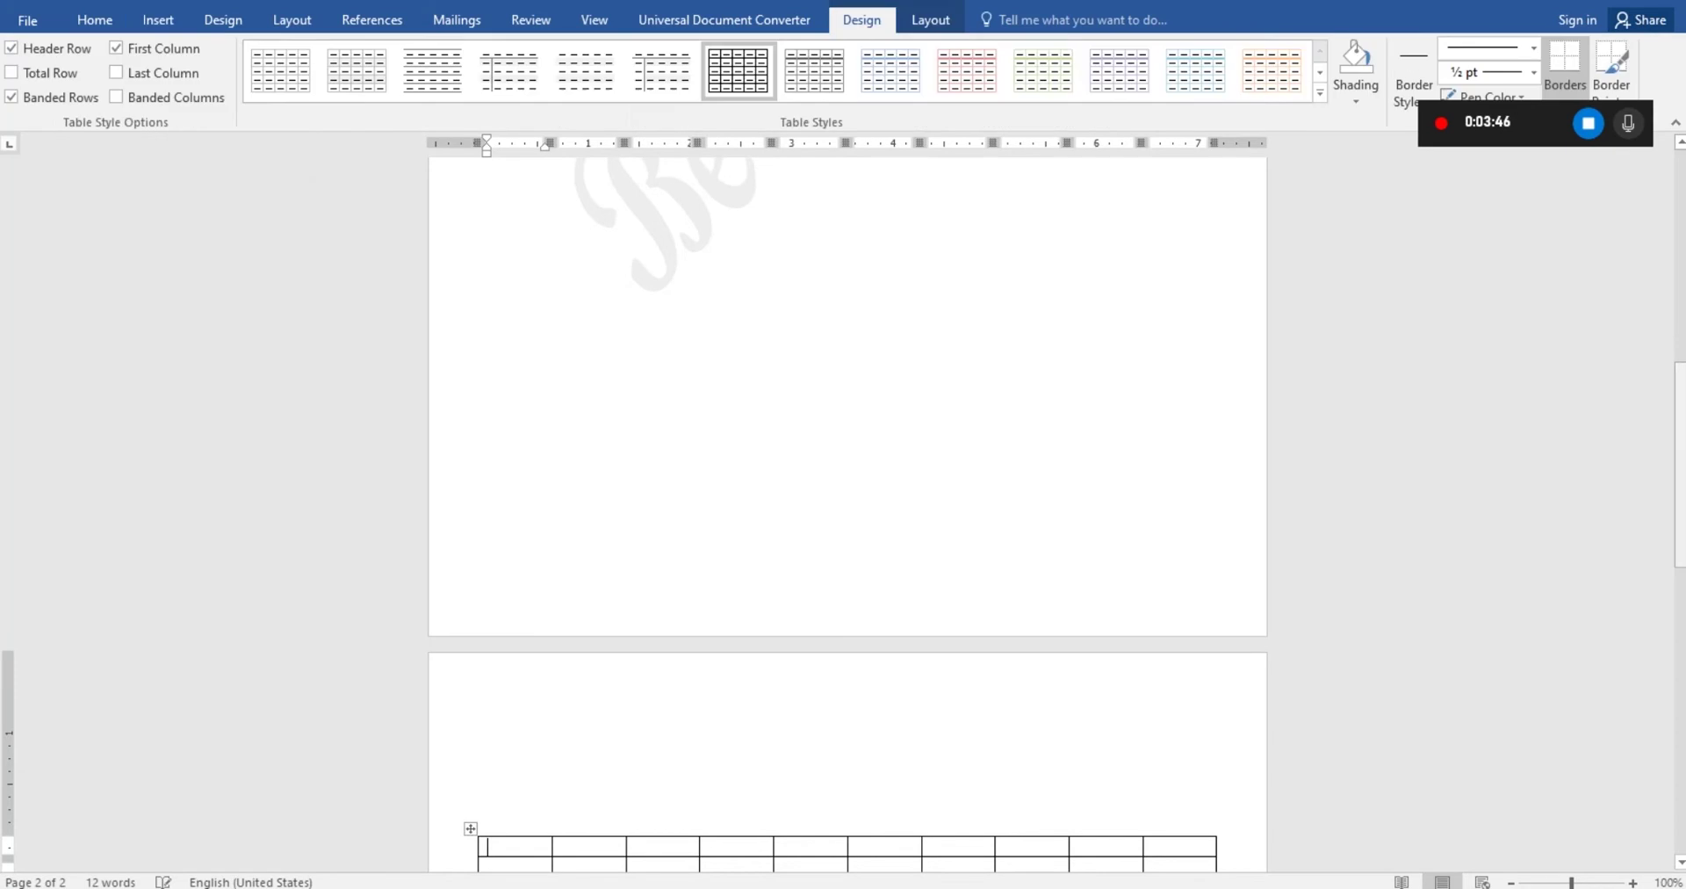
left_click(1093, 524)
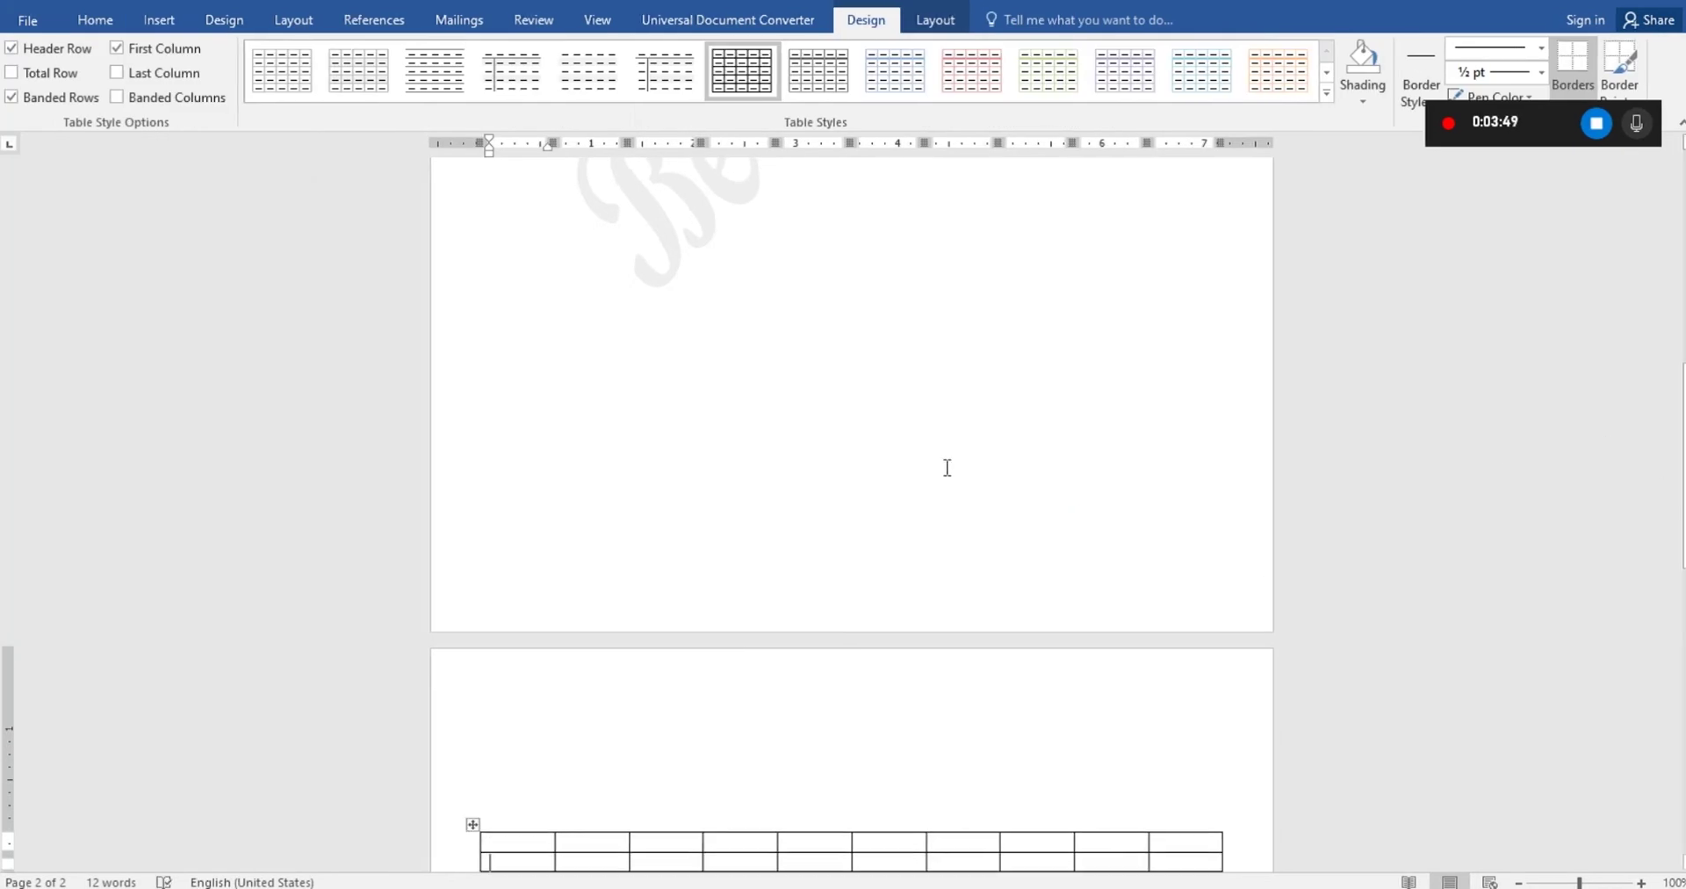
Change the document's page orientation to Landscape.
scroll(946, 467, "down", 1)
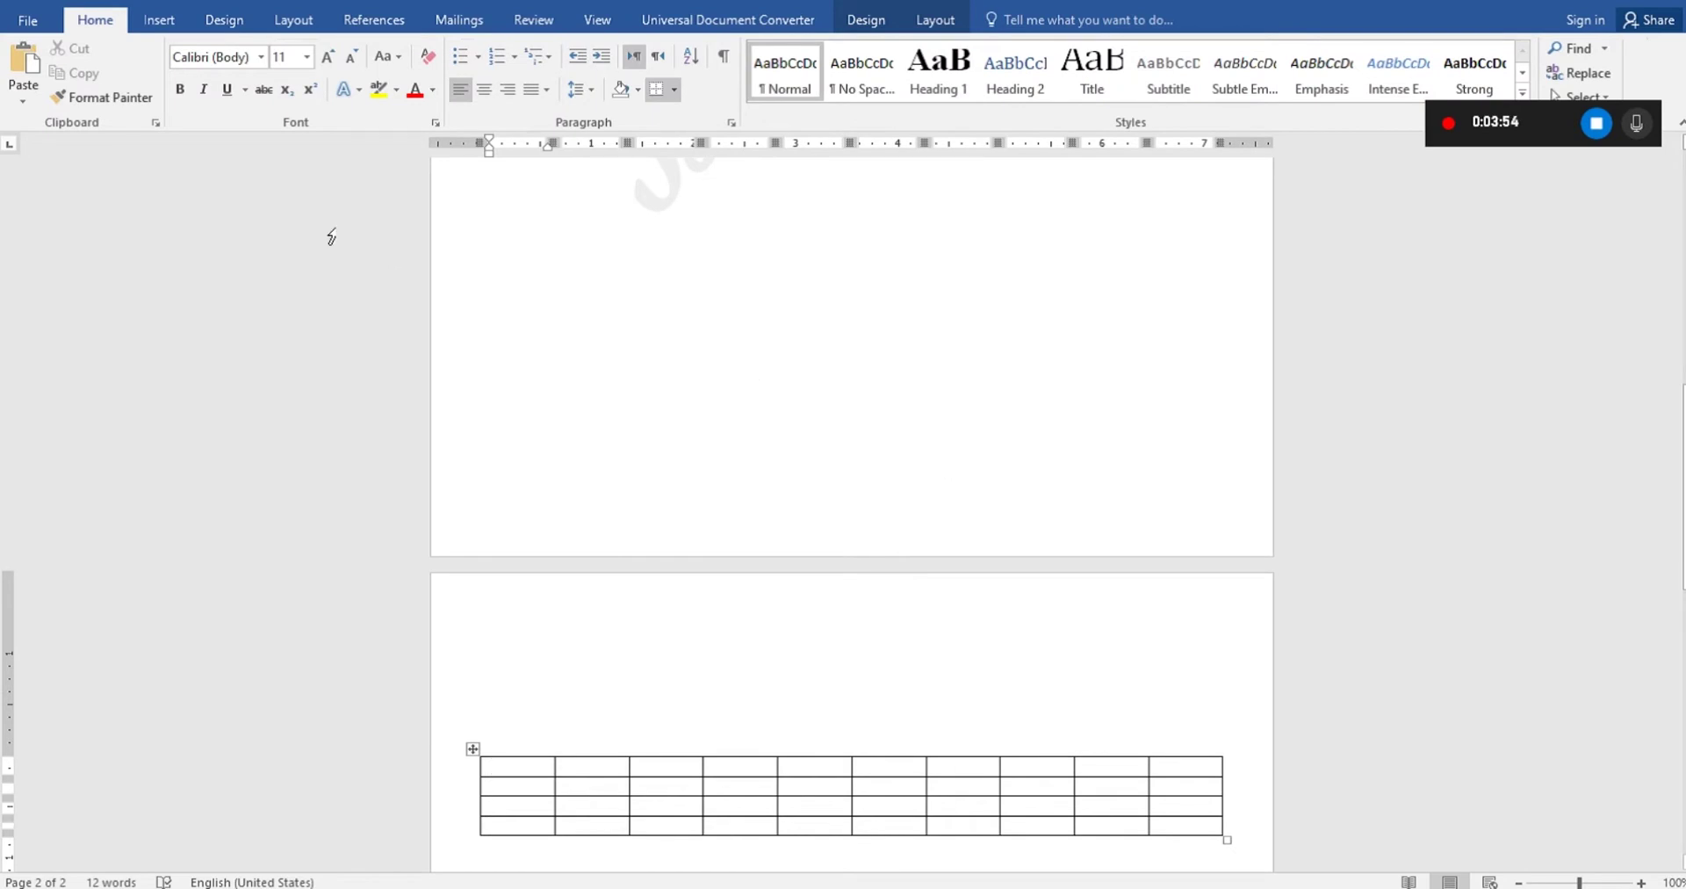
left_click(269, 24)
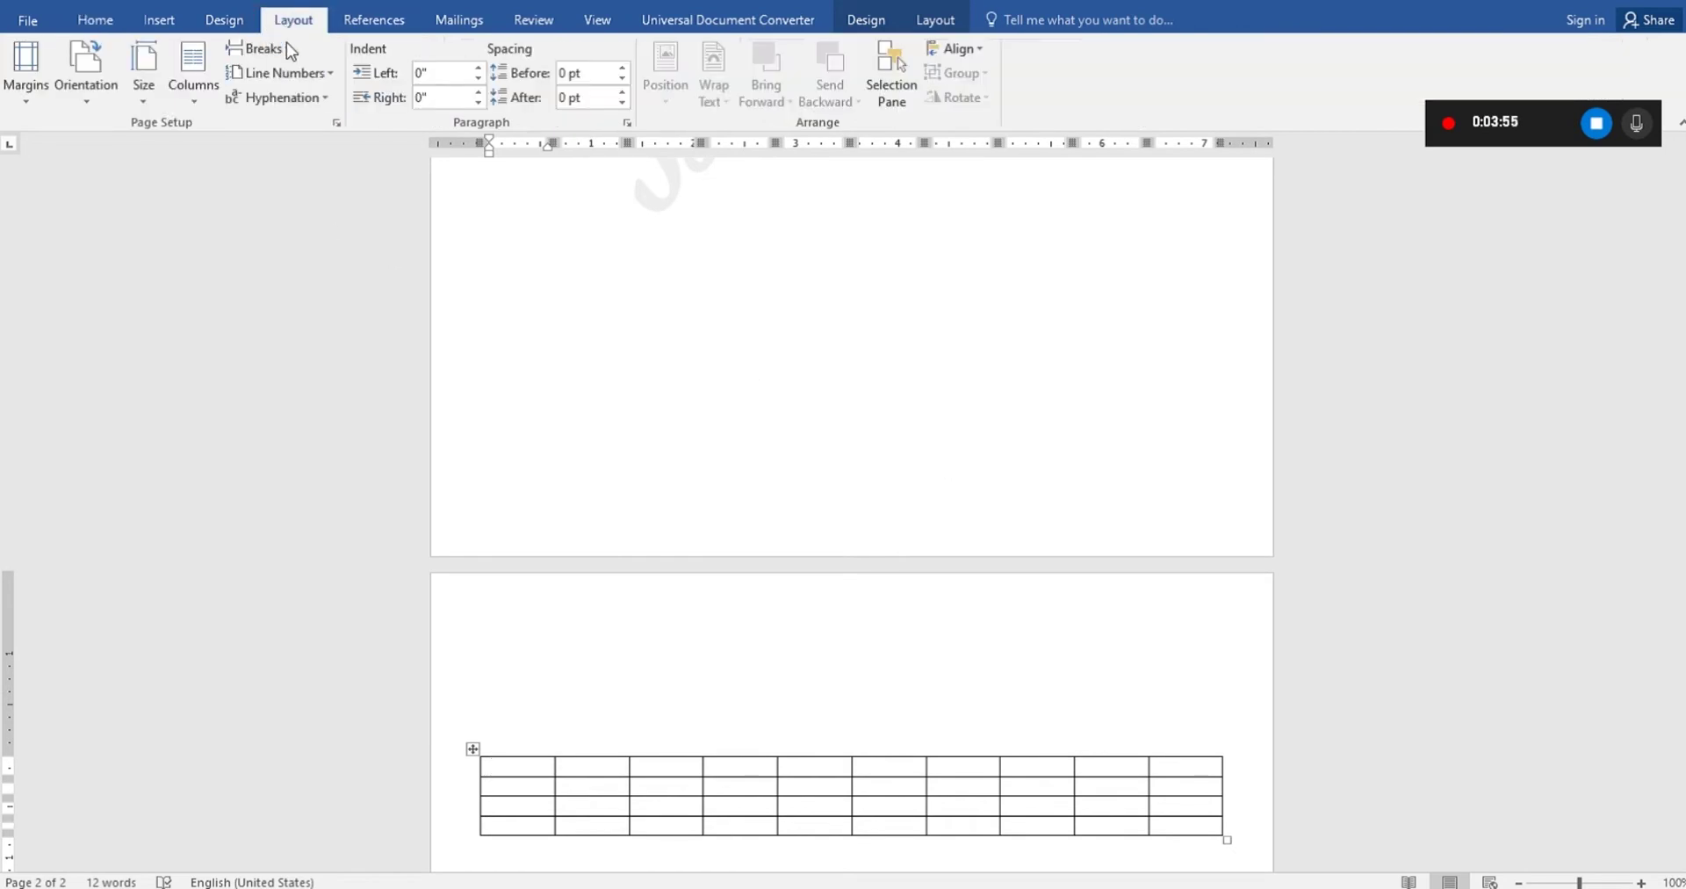
left_click(88, 80)
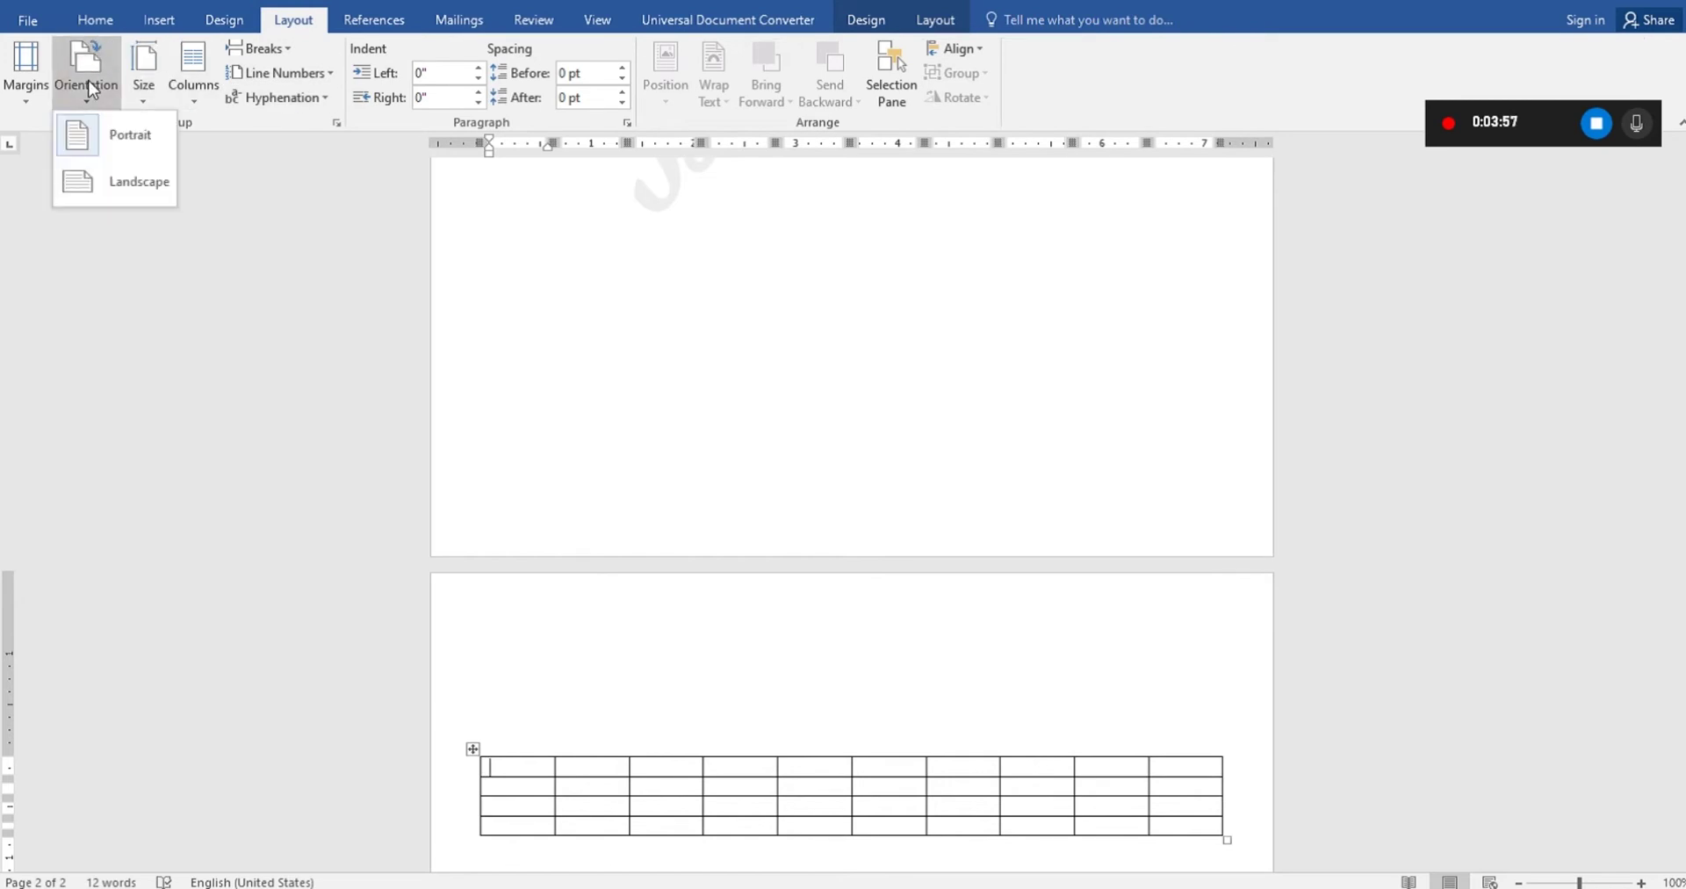
left_click(119, 188)
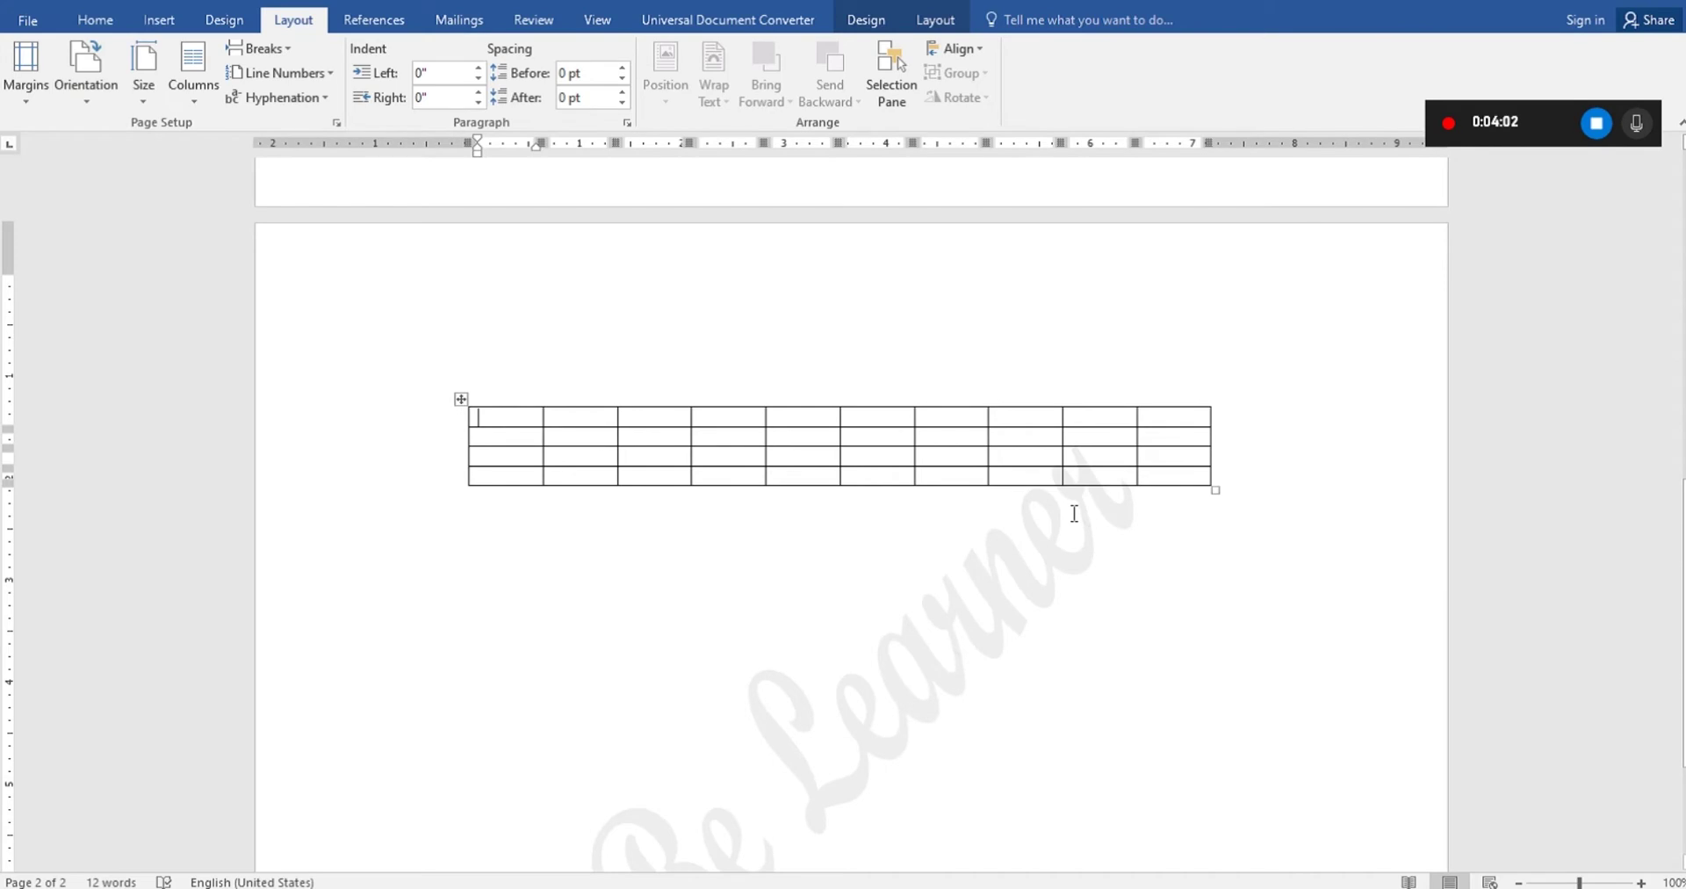
Widen the table by extending its first and last columns outward into the free landscape page width.
left_click(818, 546)
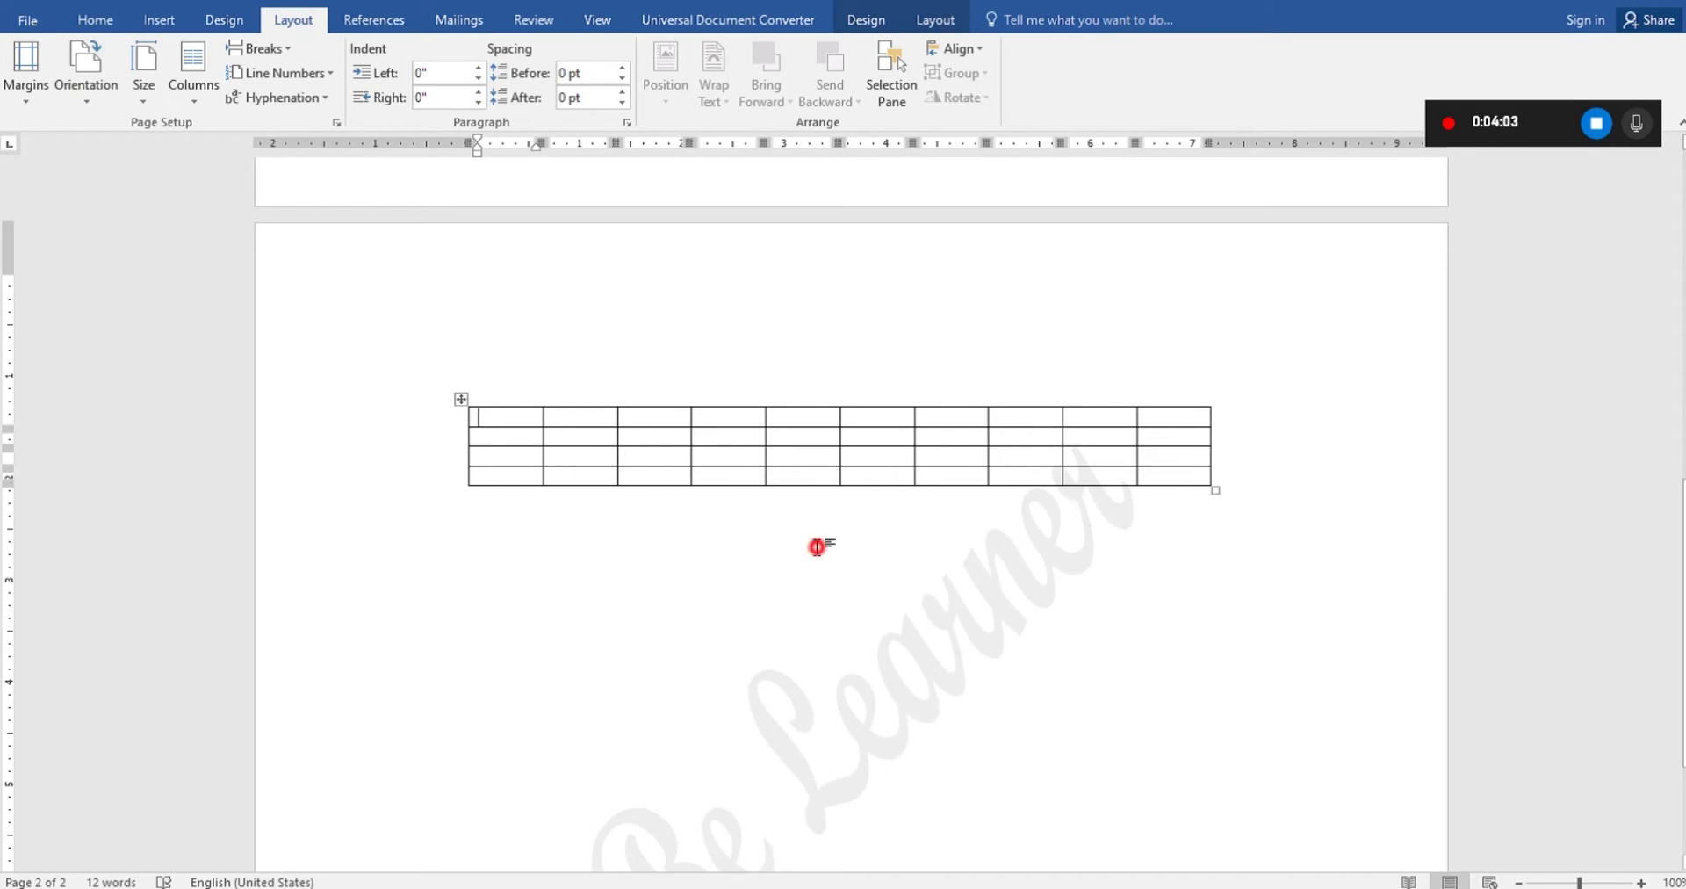
left_click(470, 413)
left_click_drag(468, 412, 344, 416)
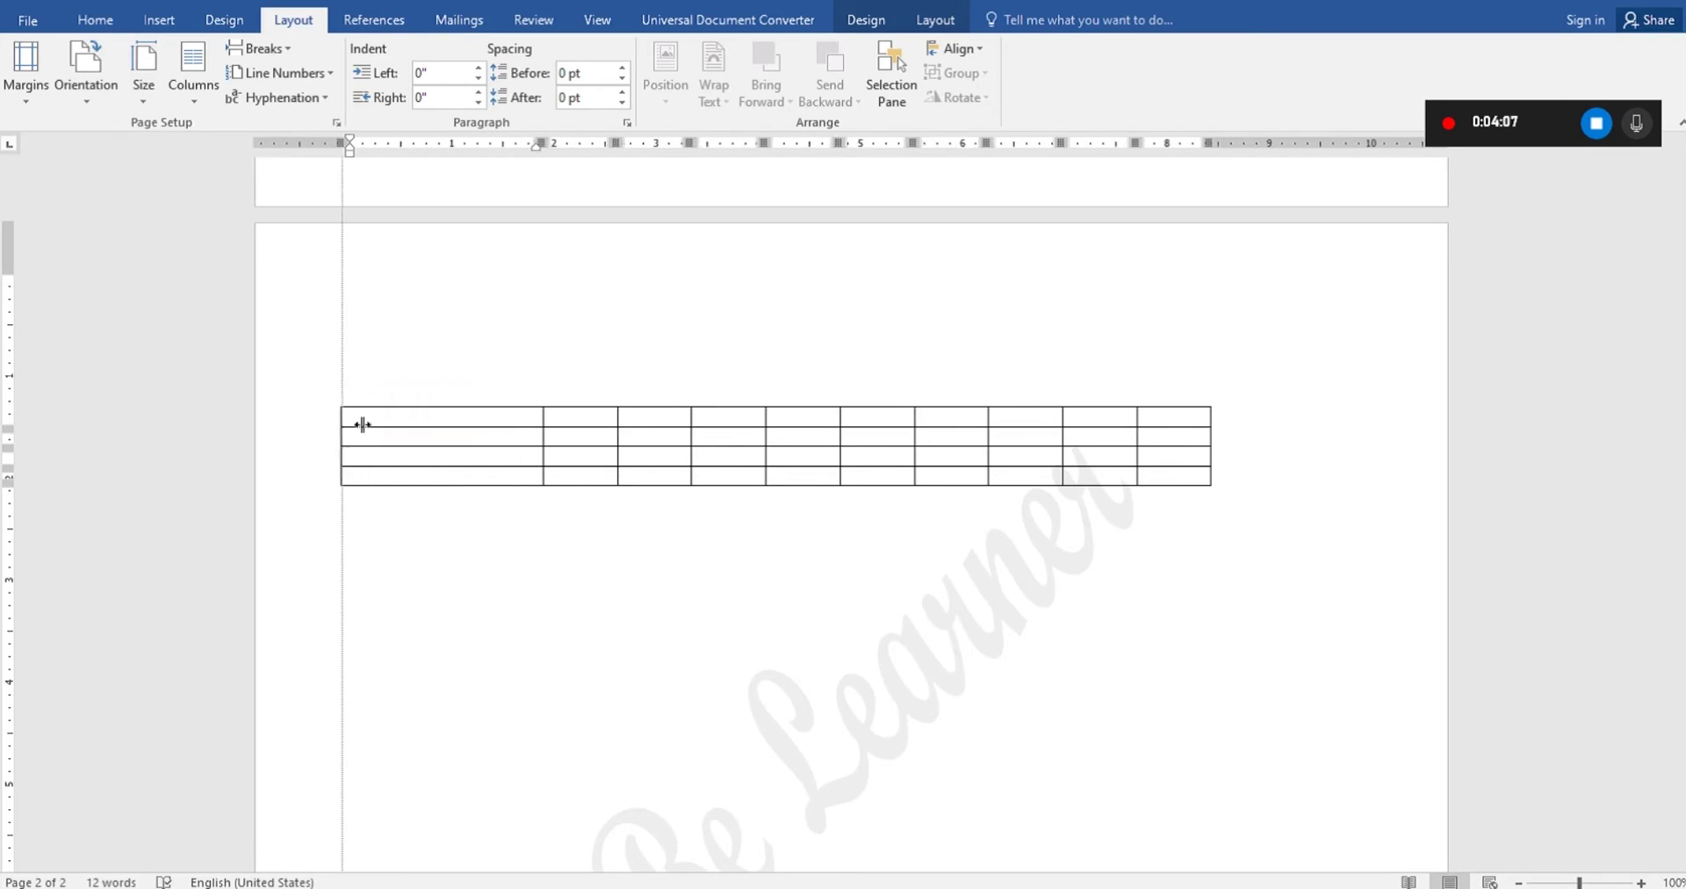
left_click_drag(1217, 415, 1300, 418)
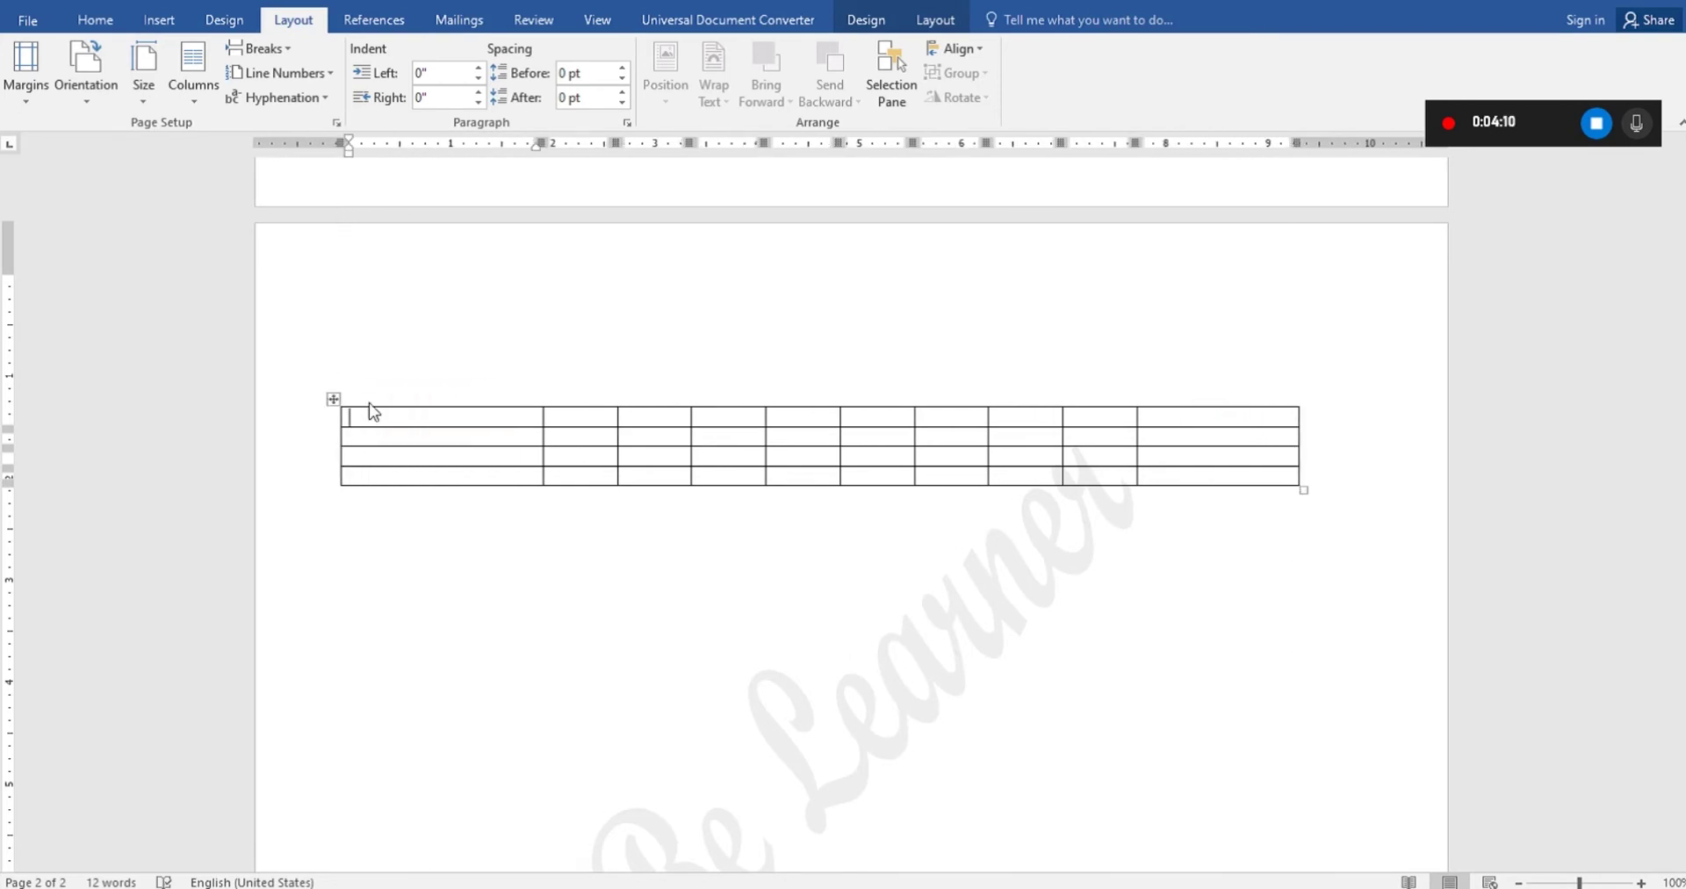
Delete the whole table from the second page.
left_click(333, 399)
key("BackSpace")
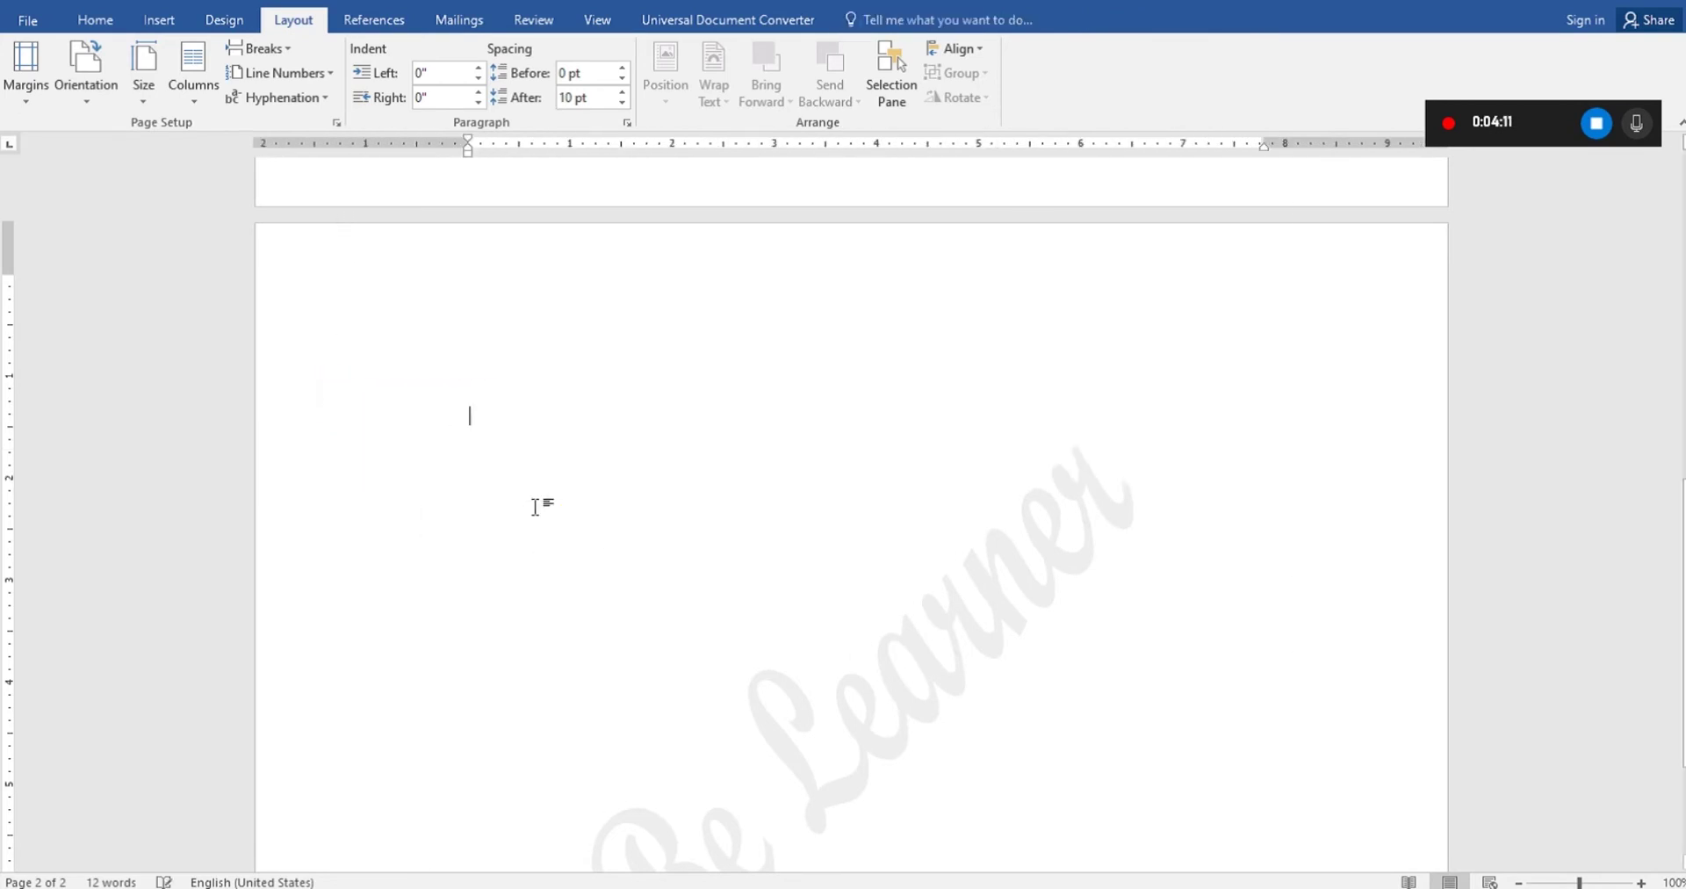
Return to the first page and set the page orientation back to Portrait.
key("ctrl+Home")
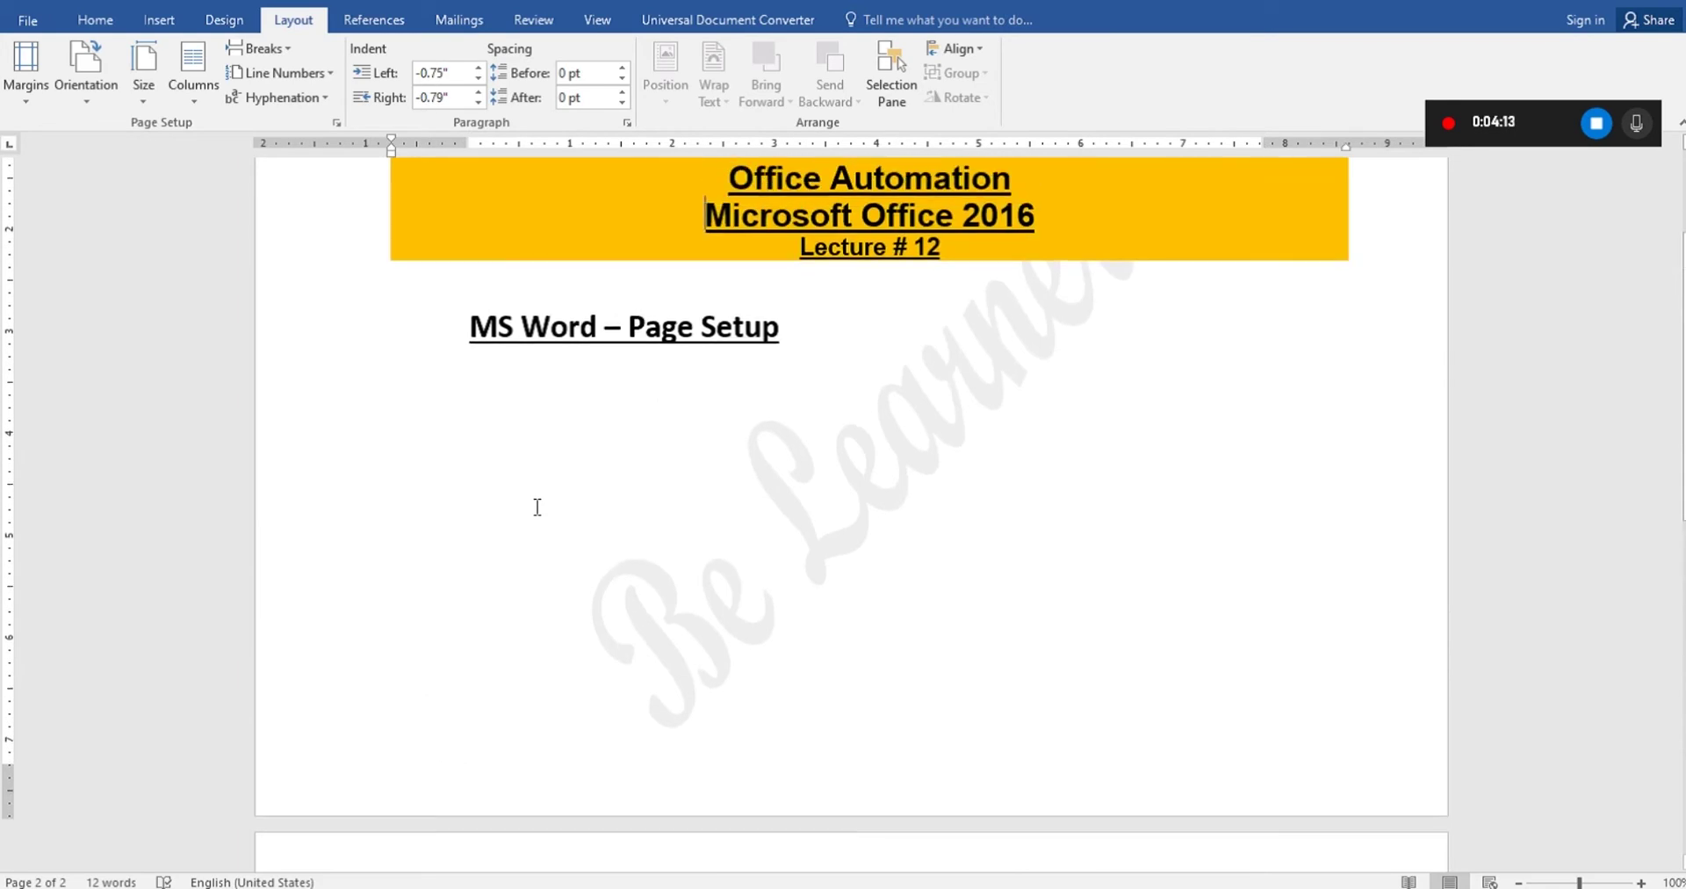
left_click(76, 79)
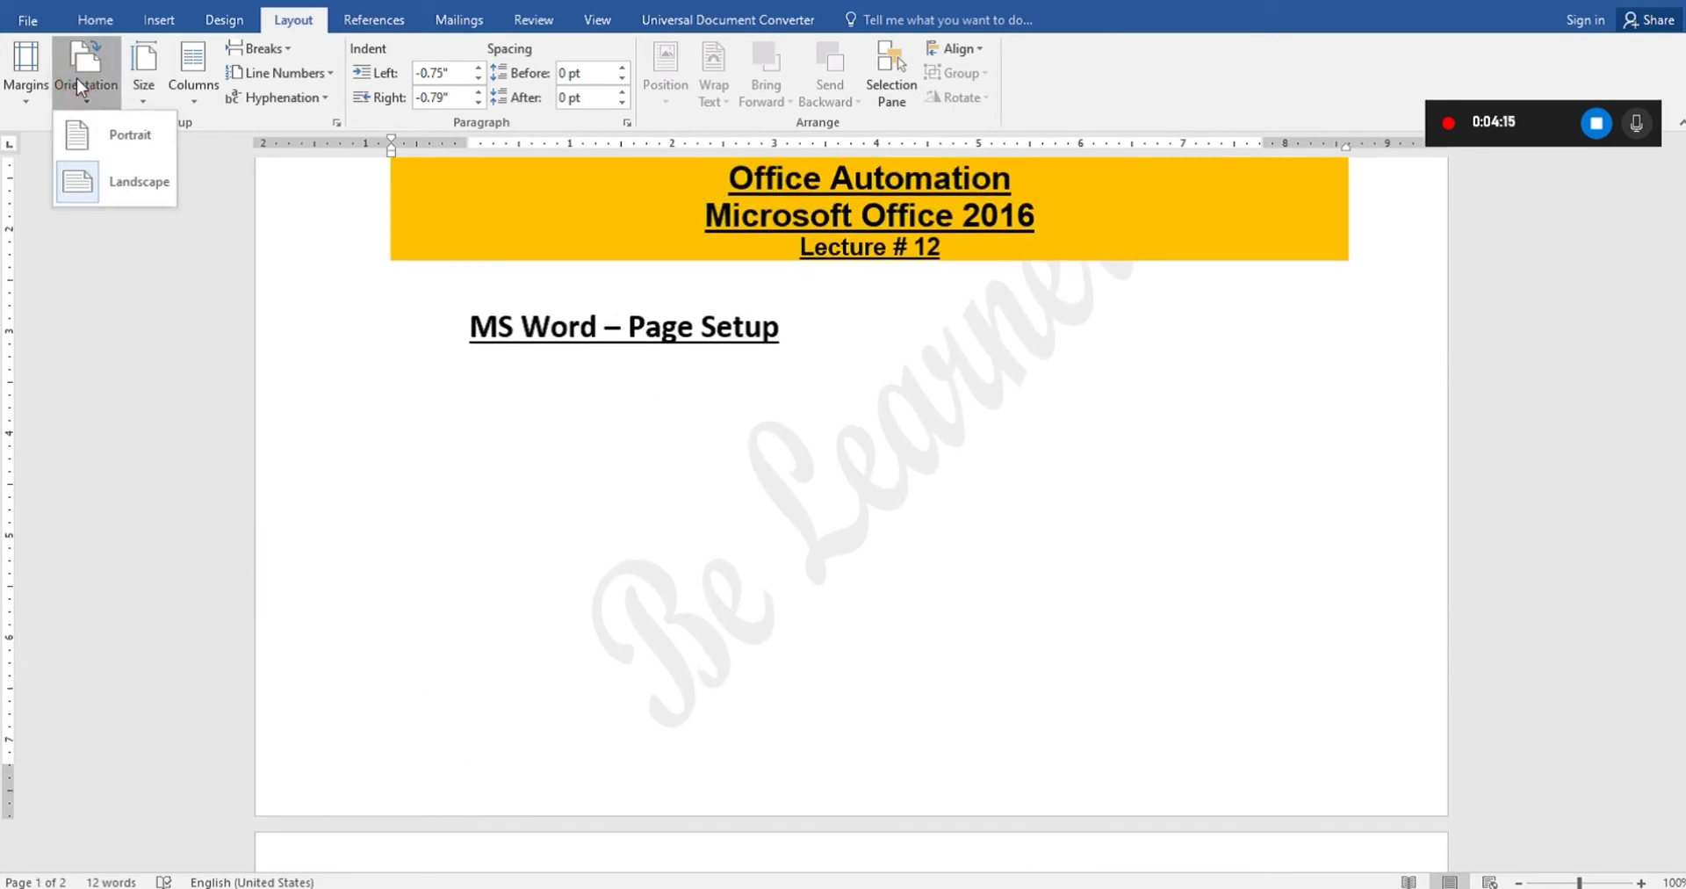
left_click(129, 145)
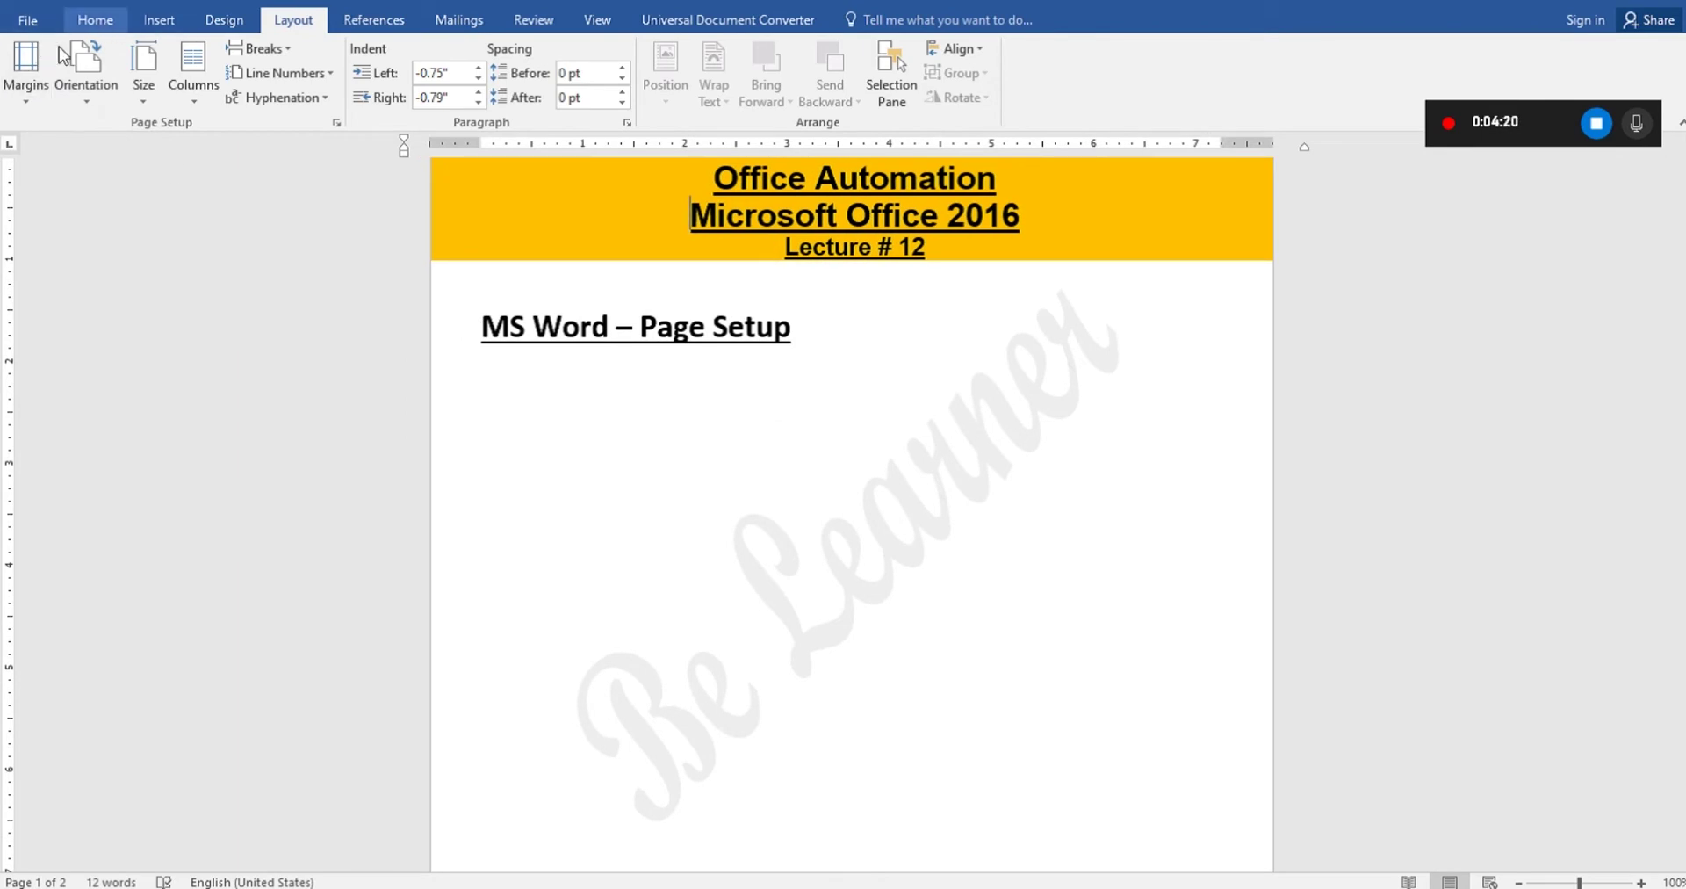
Open the custom margin settings and set the gutter to 1.1".
left_click(26, 83)
left_click(99, 618)
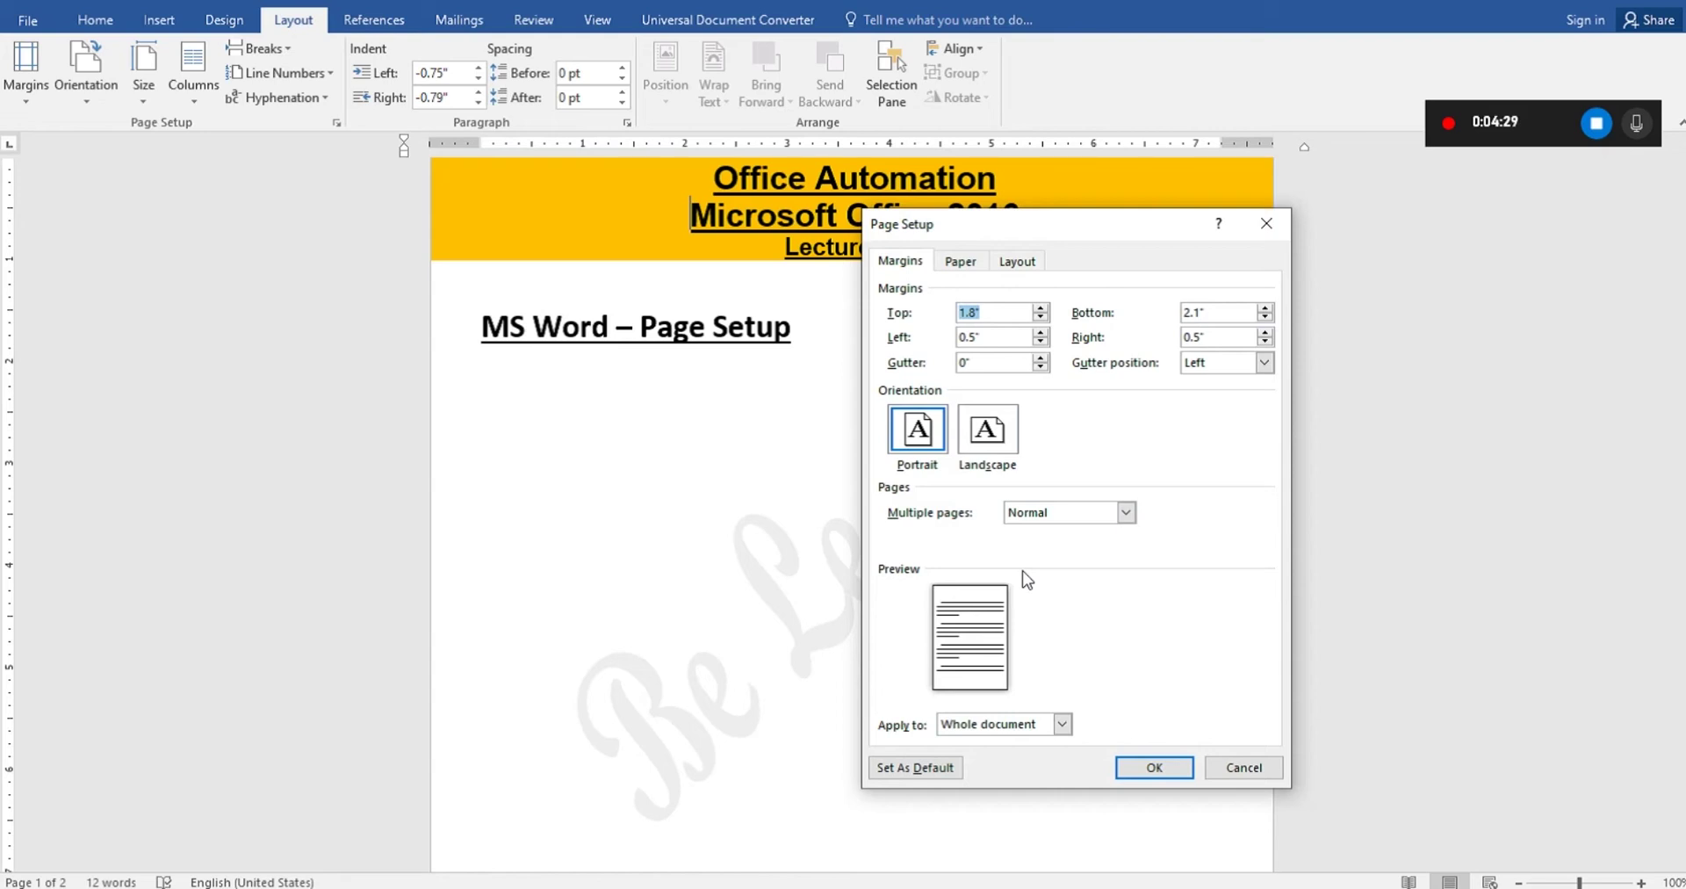
left_click(992, 363)
left_click(996, 313)
left_click(1041, 356)
left_click(1042, 356)
left_click(1041, 357)
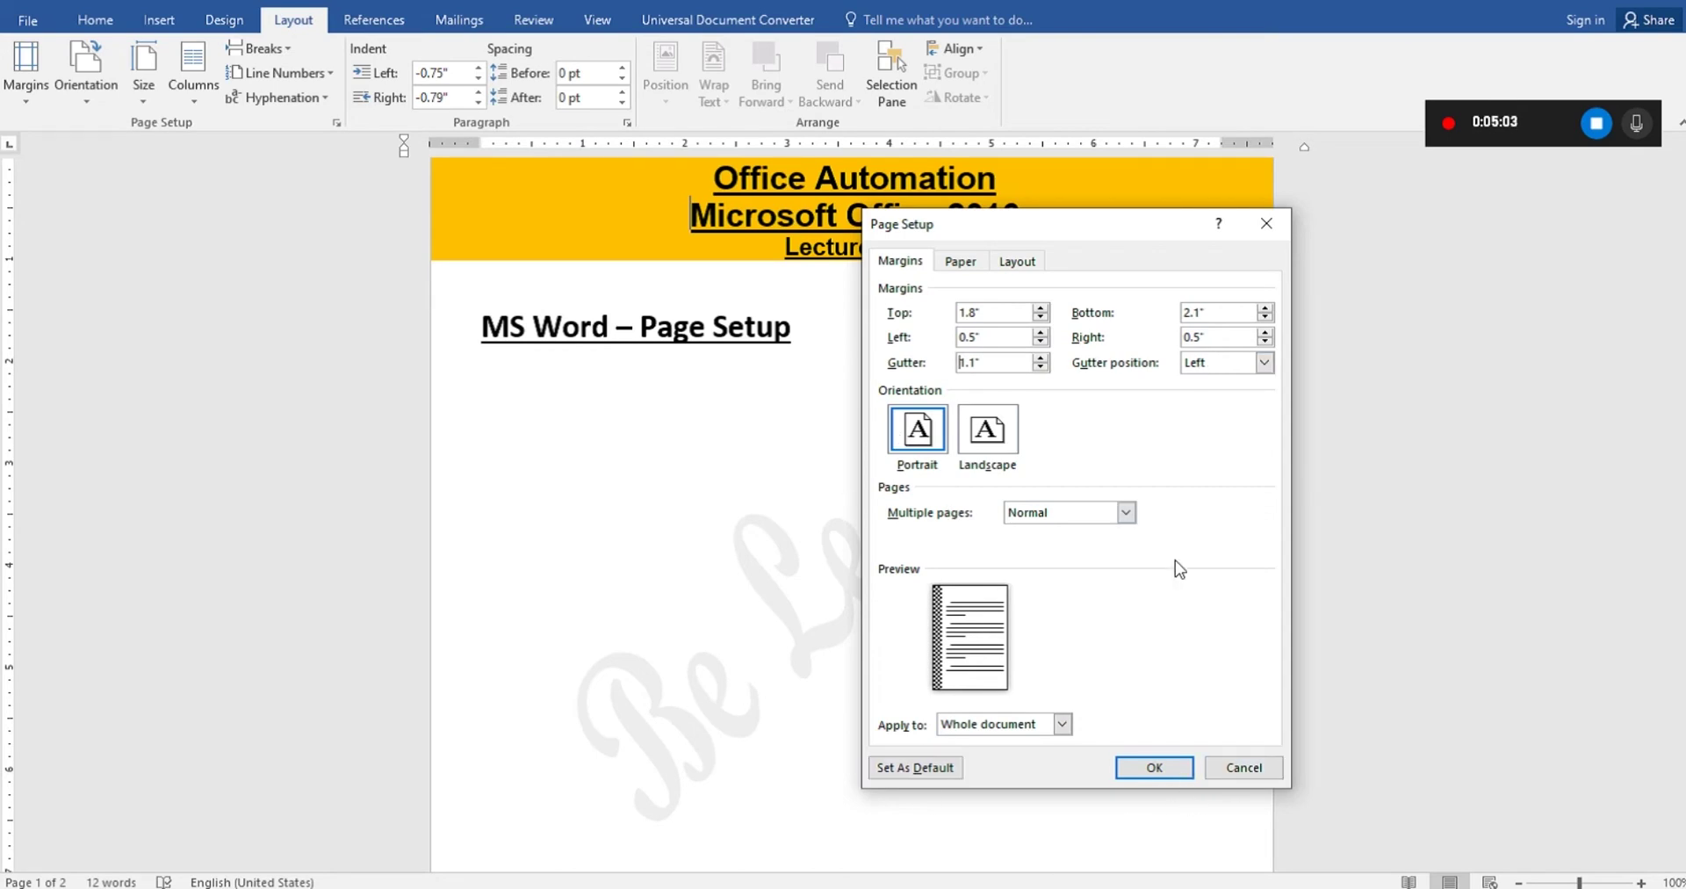
Check which parts of the document the margin settings can apply to, and cancel the custom margins without applying them.
left_click(1062, 723)
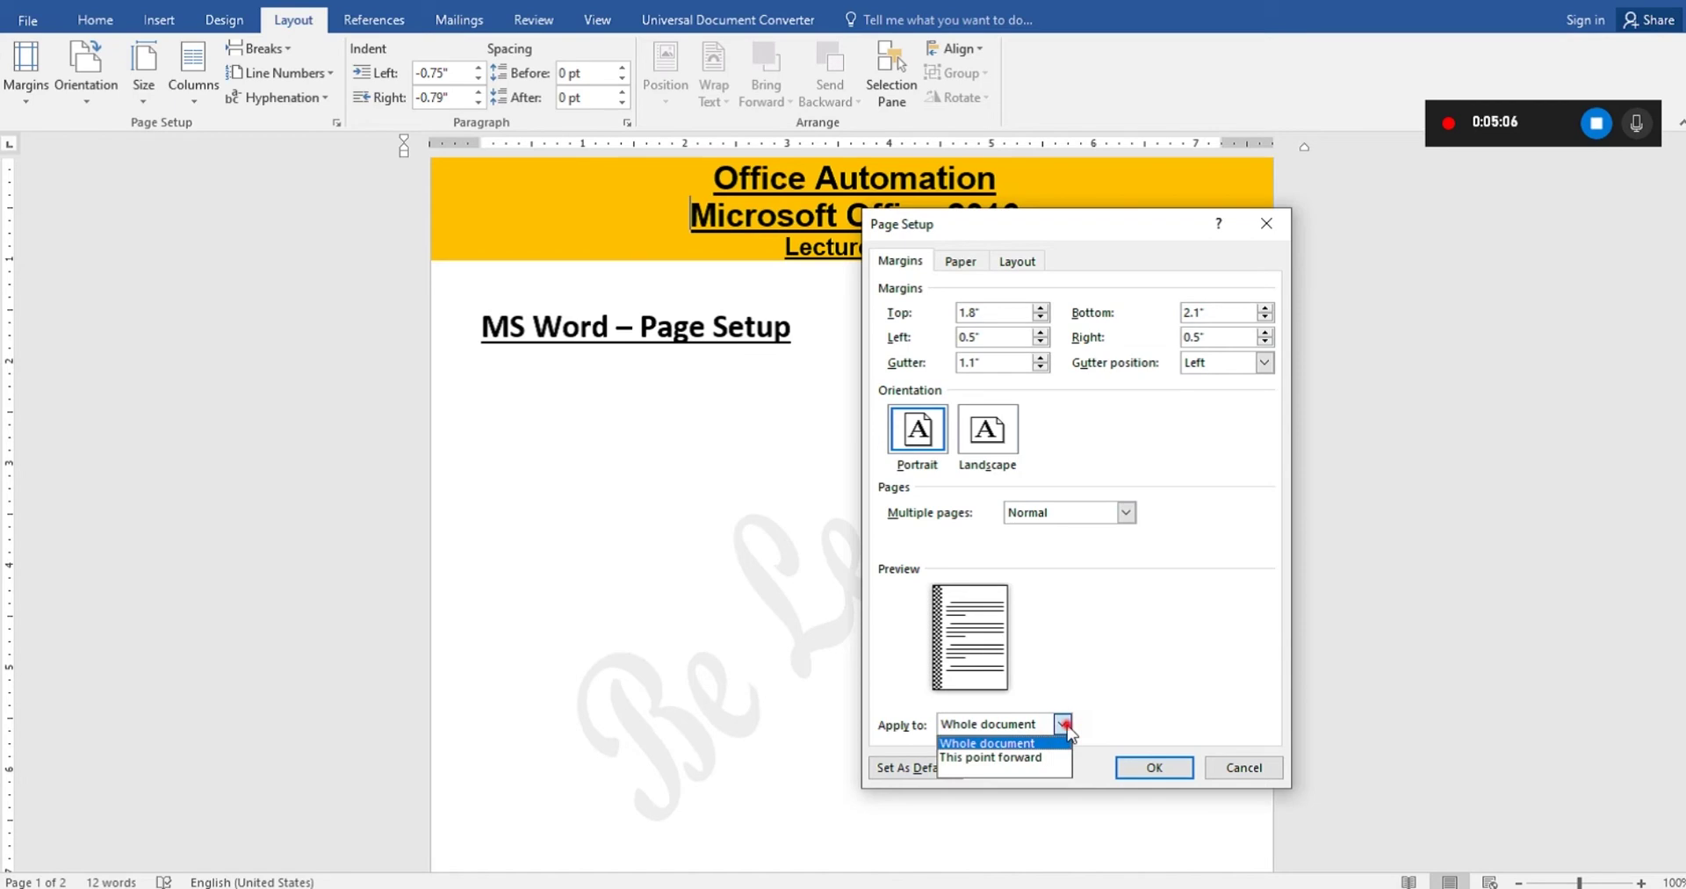
left_click(1062, 723)
left_click(1235, 773)
left_click(546, 386)
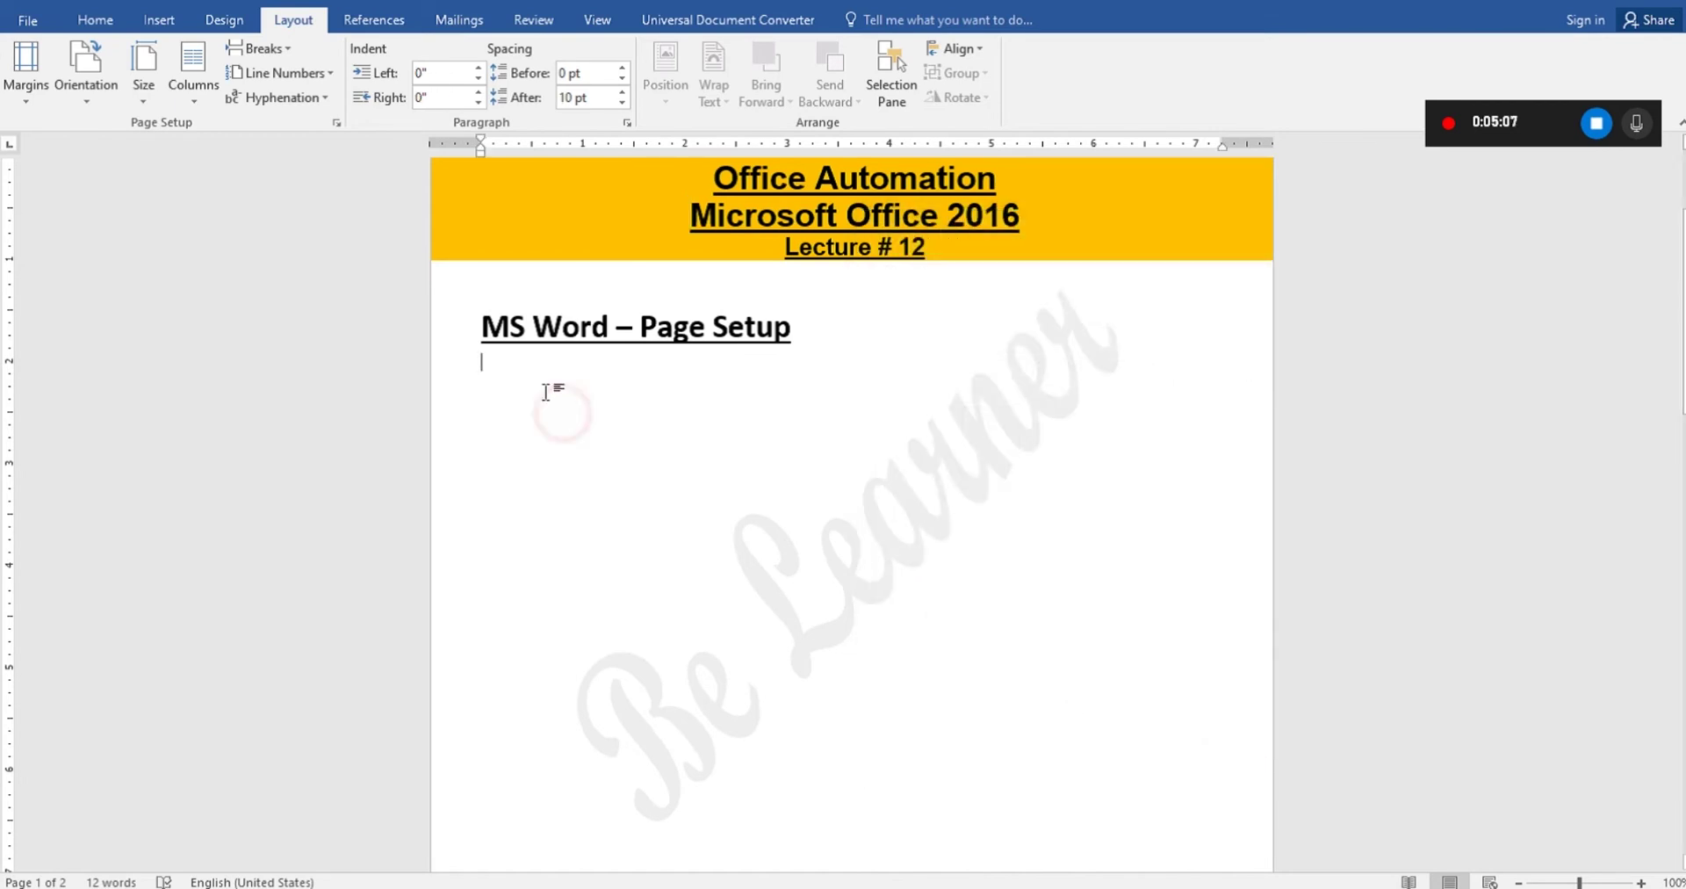
Switch the page orientation to Landscape and undo the change.
left_click(72, 91)
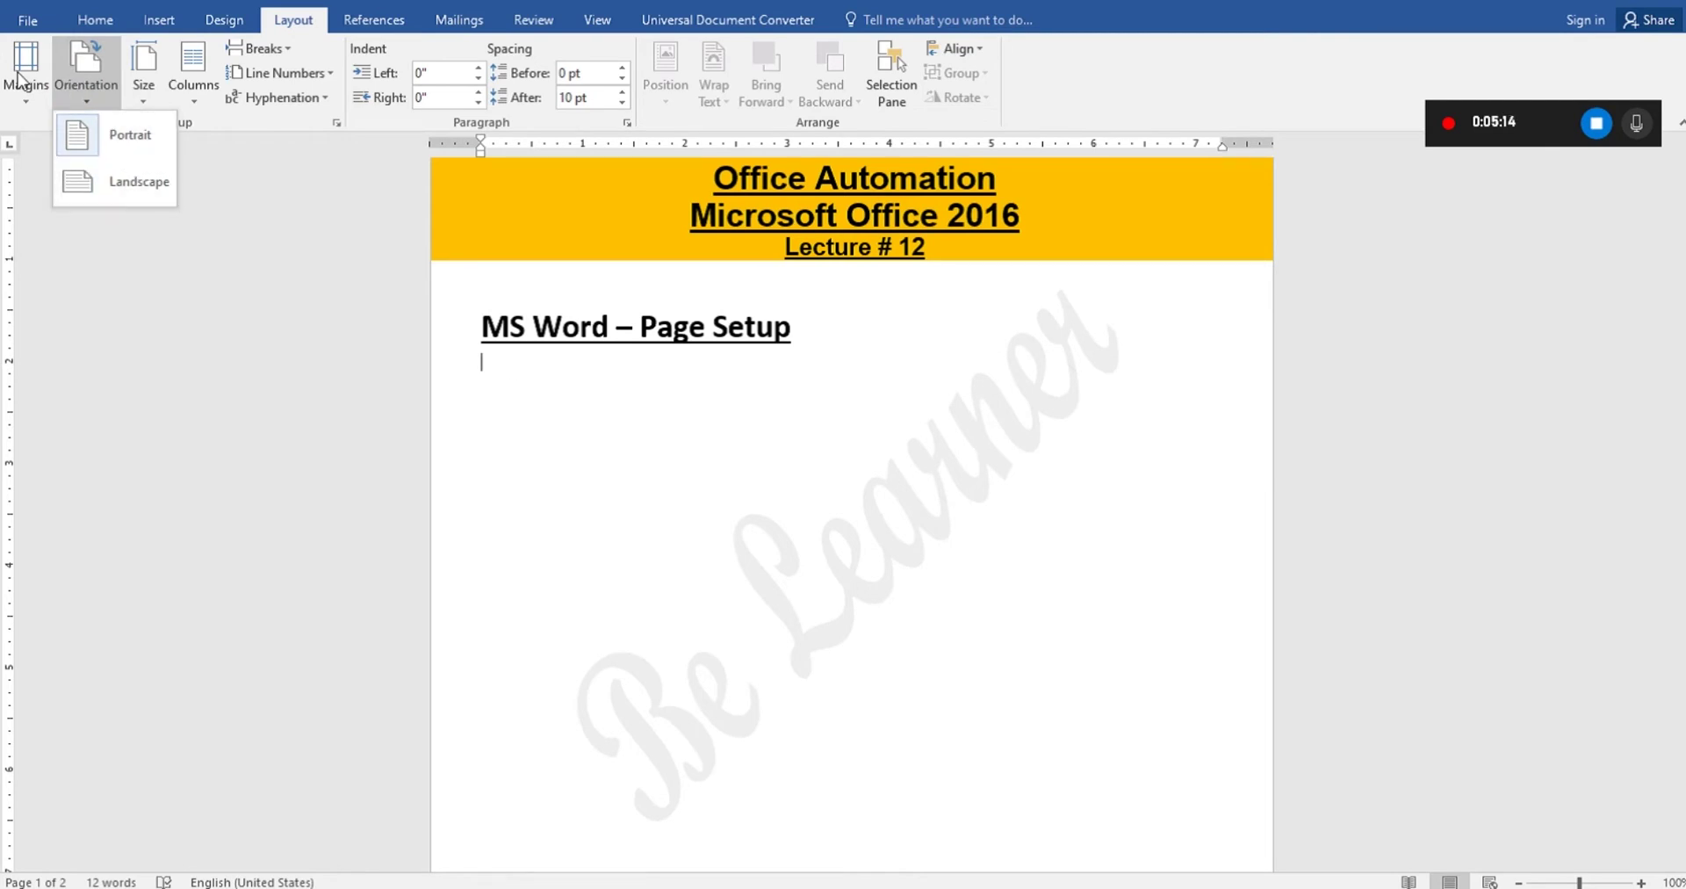
left_click(23, 74)
left_click(24, 71)
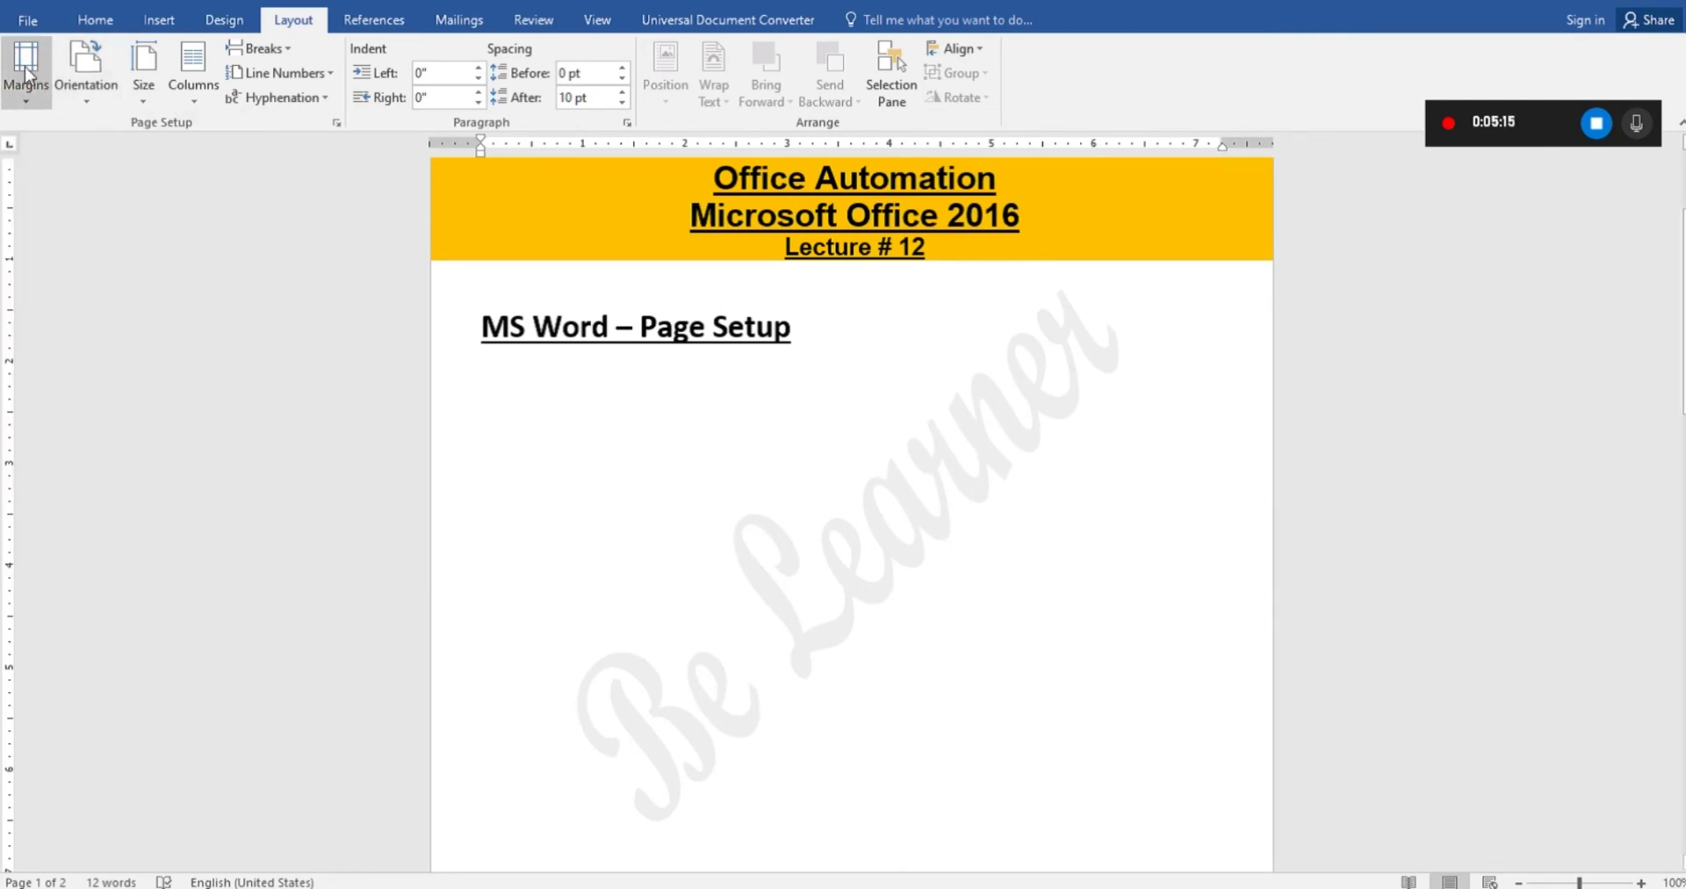
left_click(70, 78)
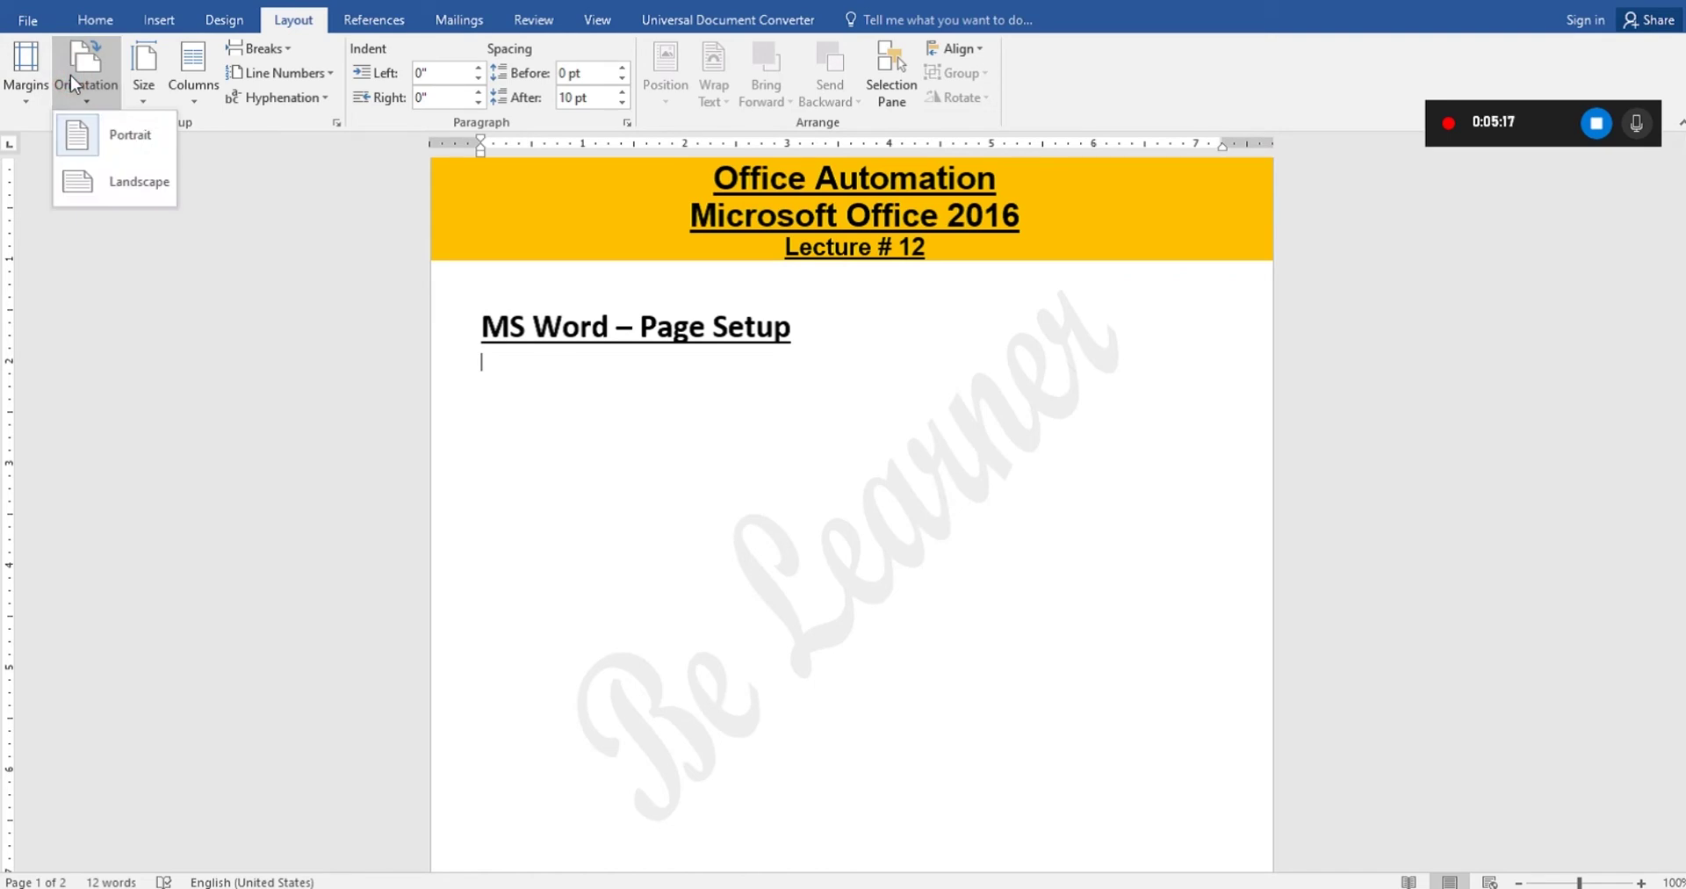
left_click(114, 180)
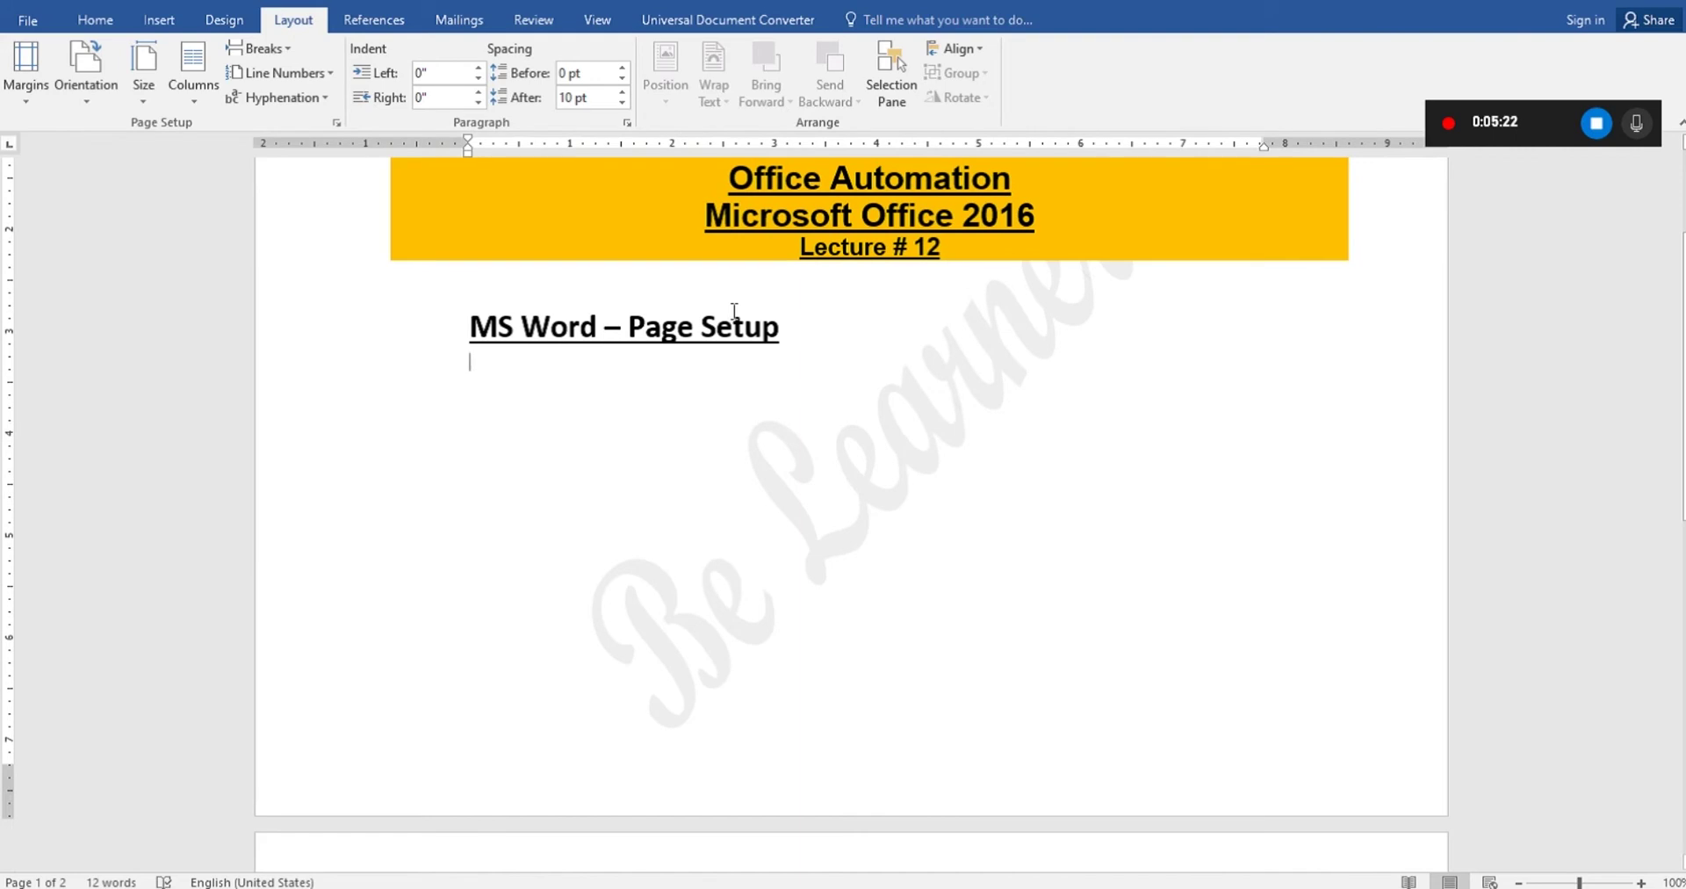
key("ctrl+z")
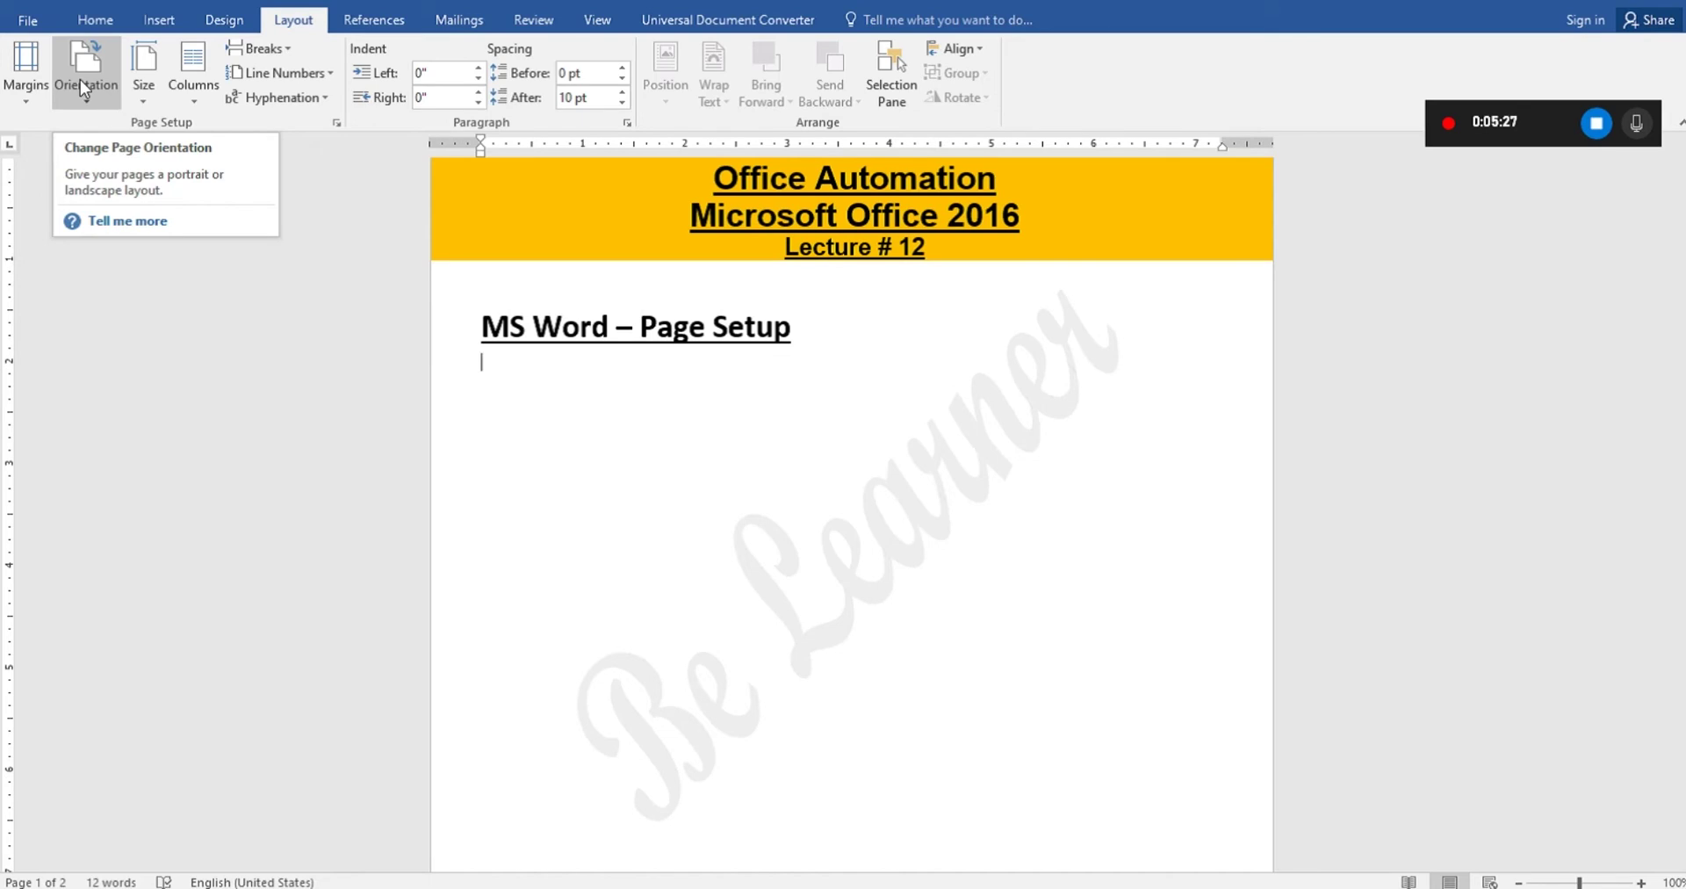
Browse the preset paper sizes, from Letter and A4 through the envelope formats.
left_click(148, 66)
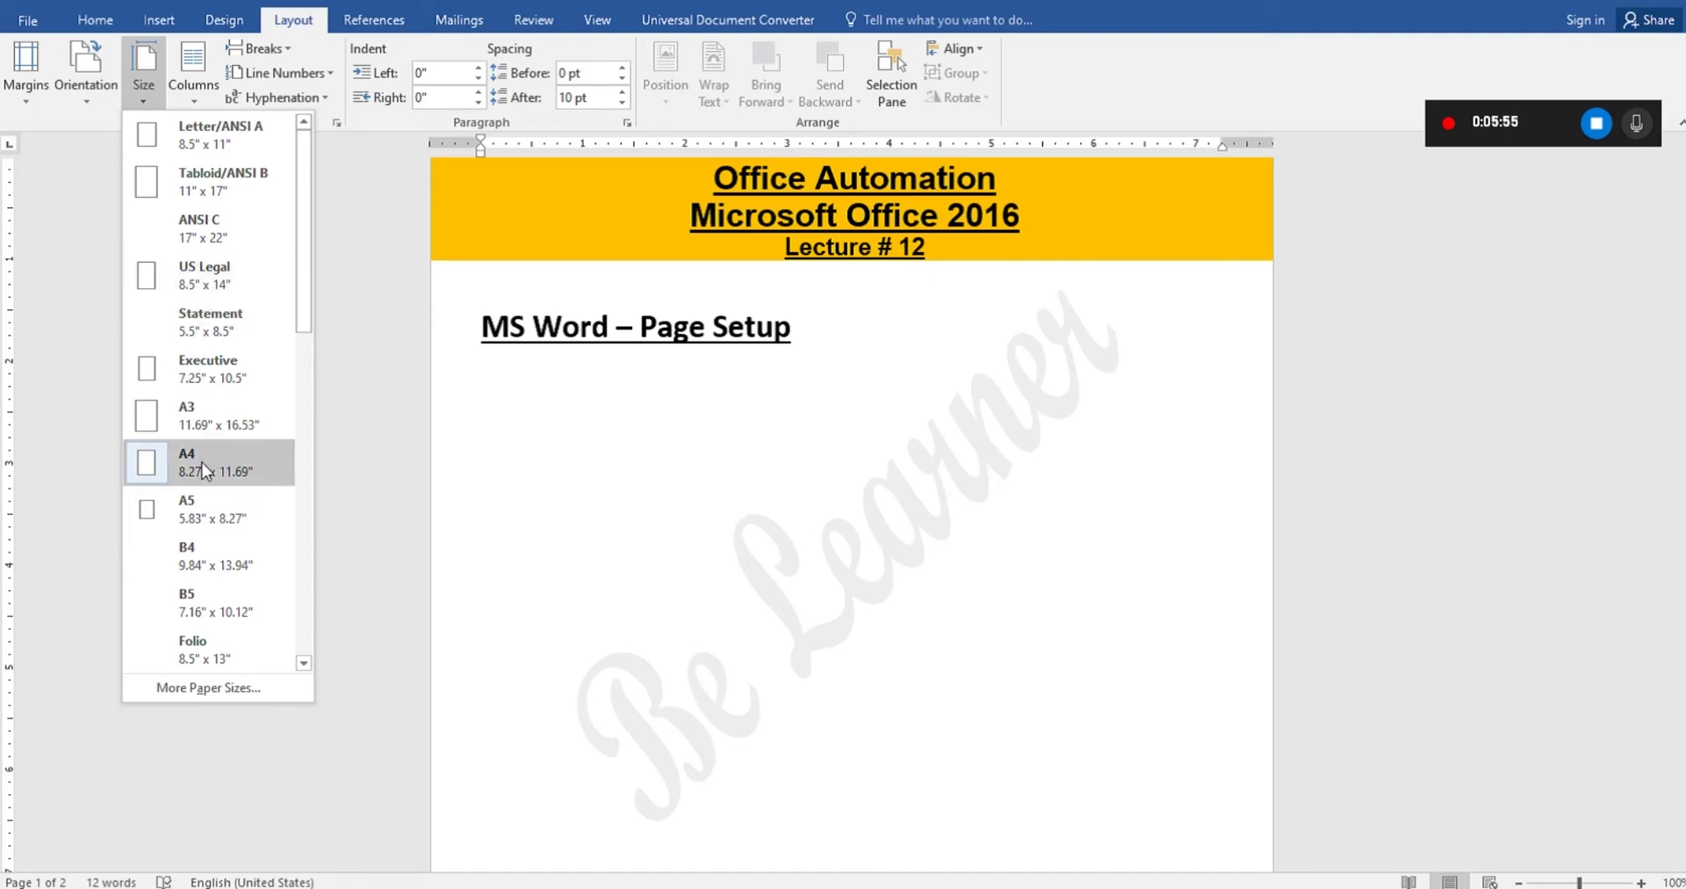
left_click(518, 426)
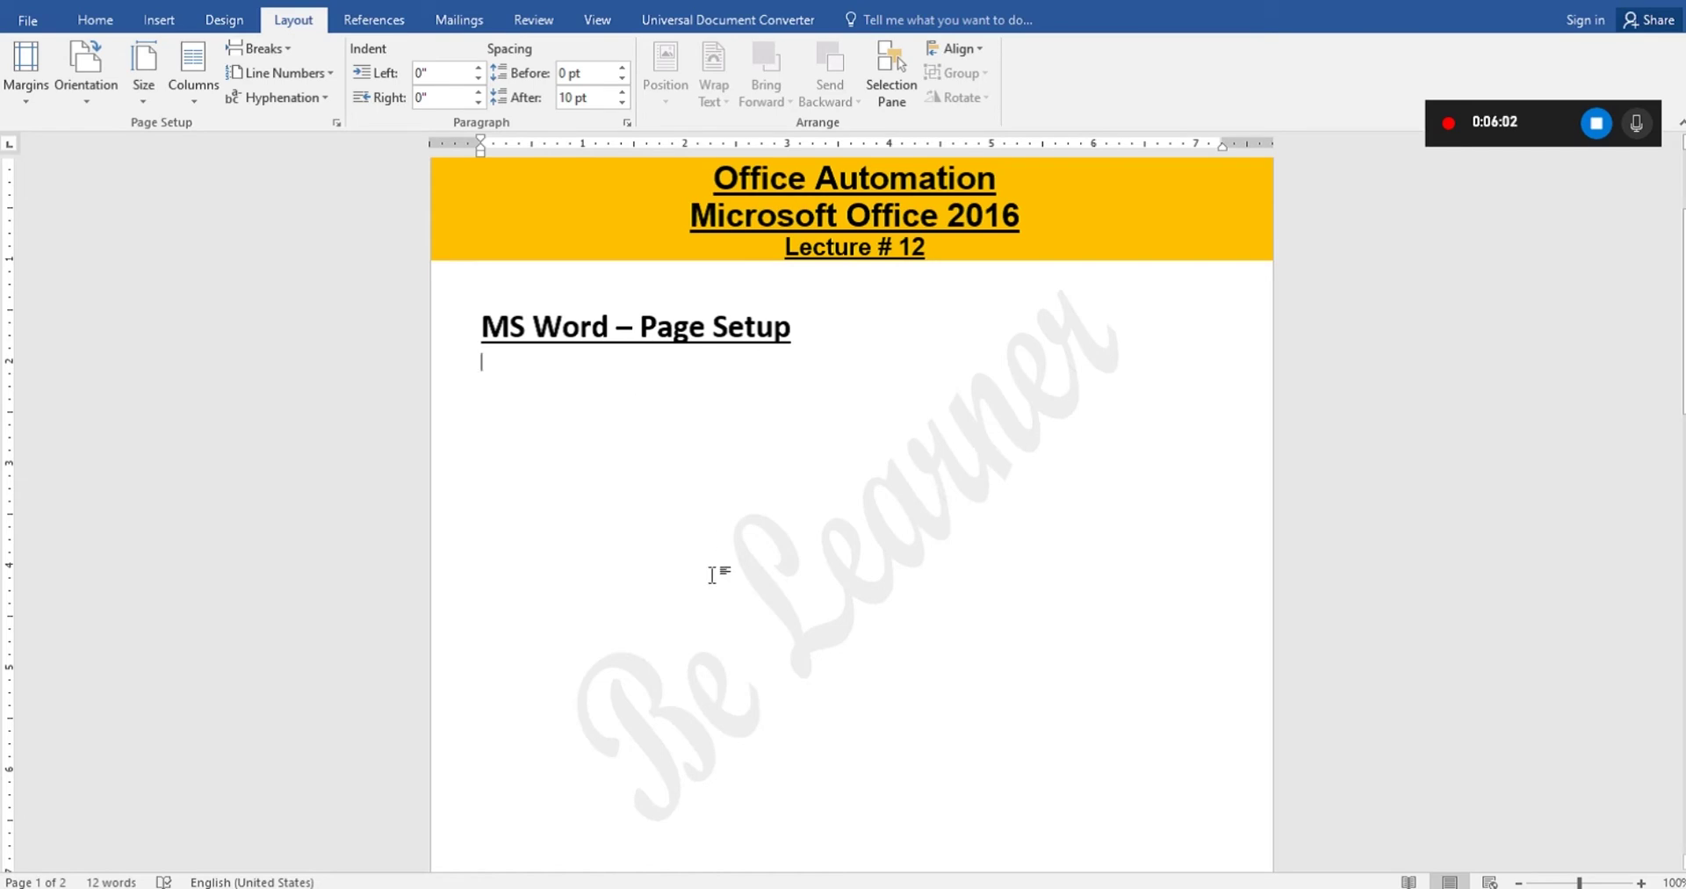
left_click_drag(435, 332, 520, 461)
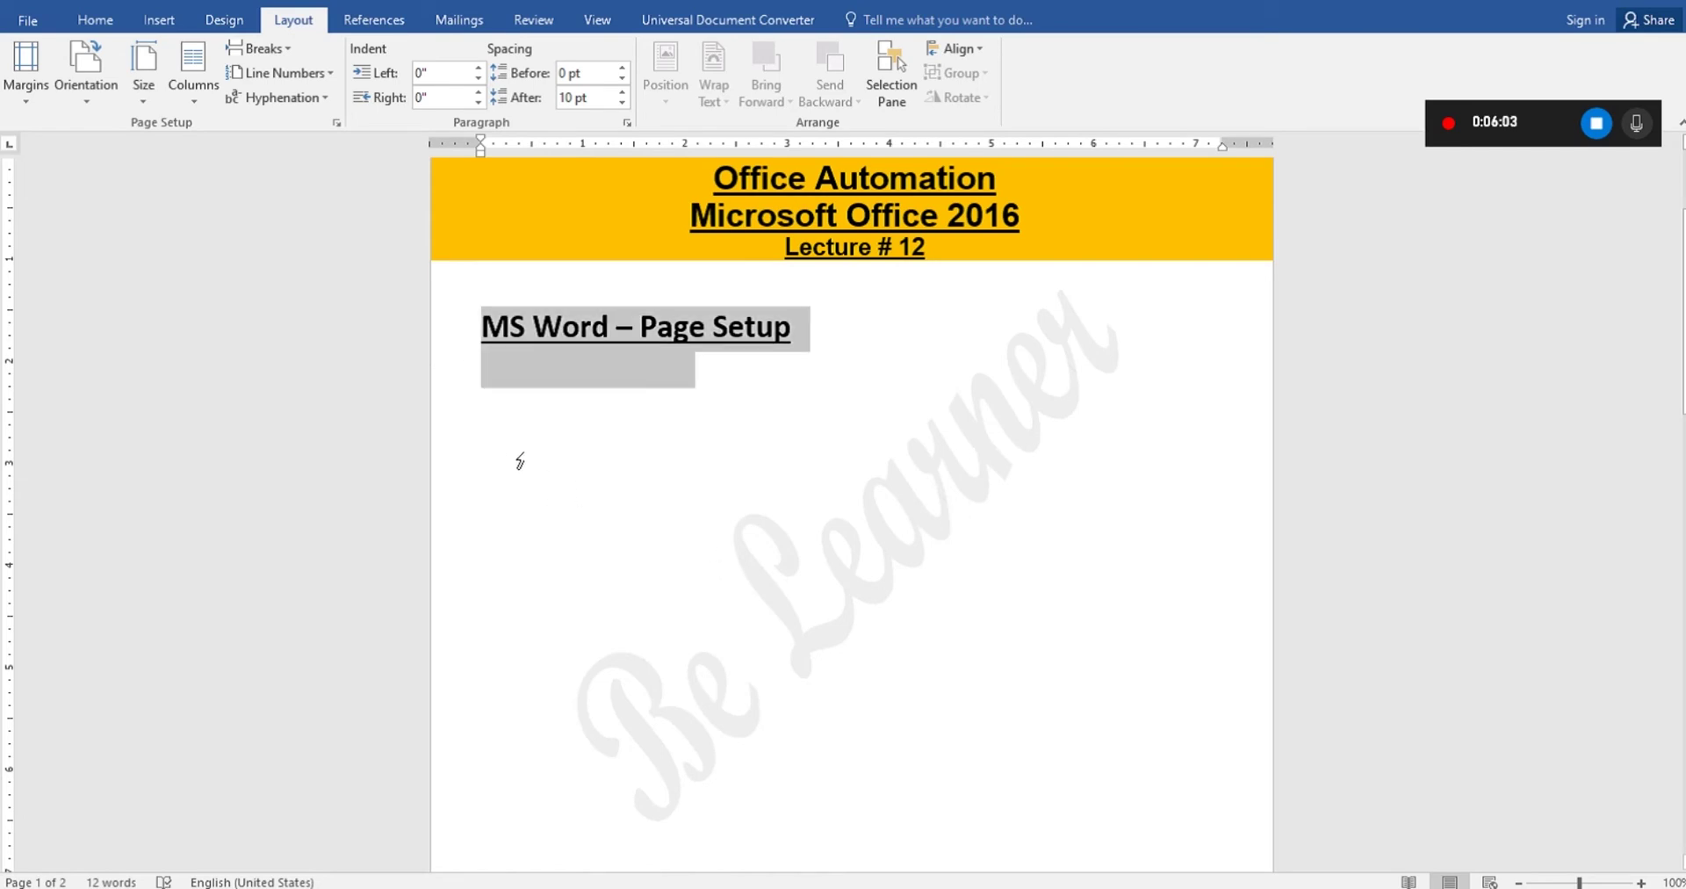
left_click(834, 500)
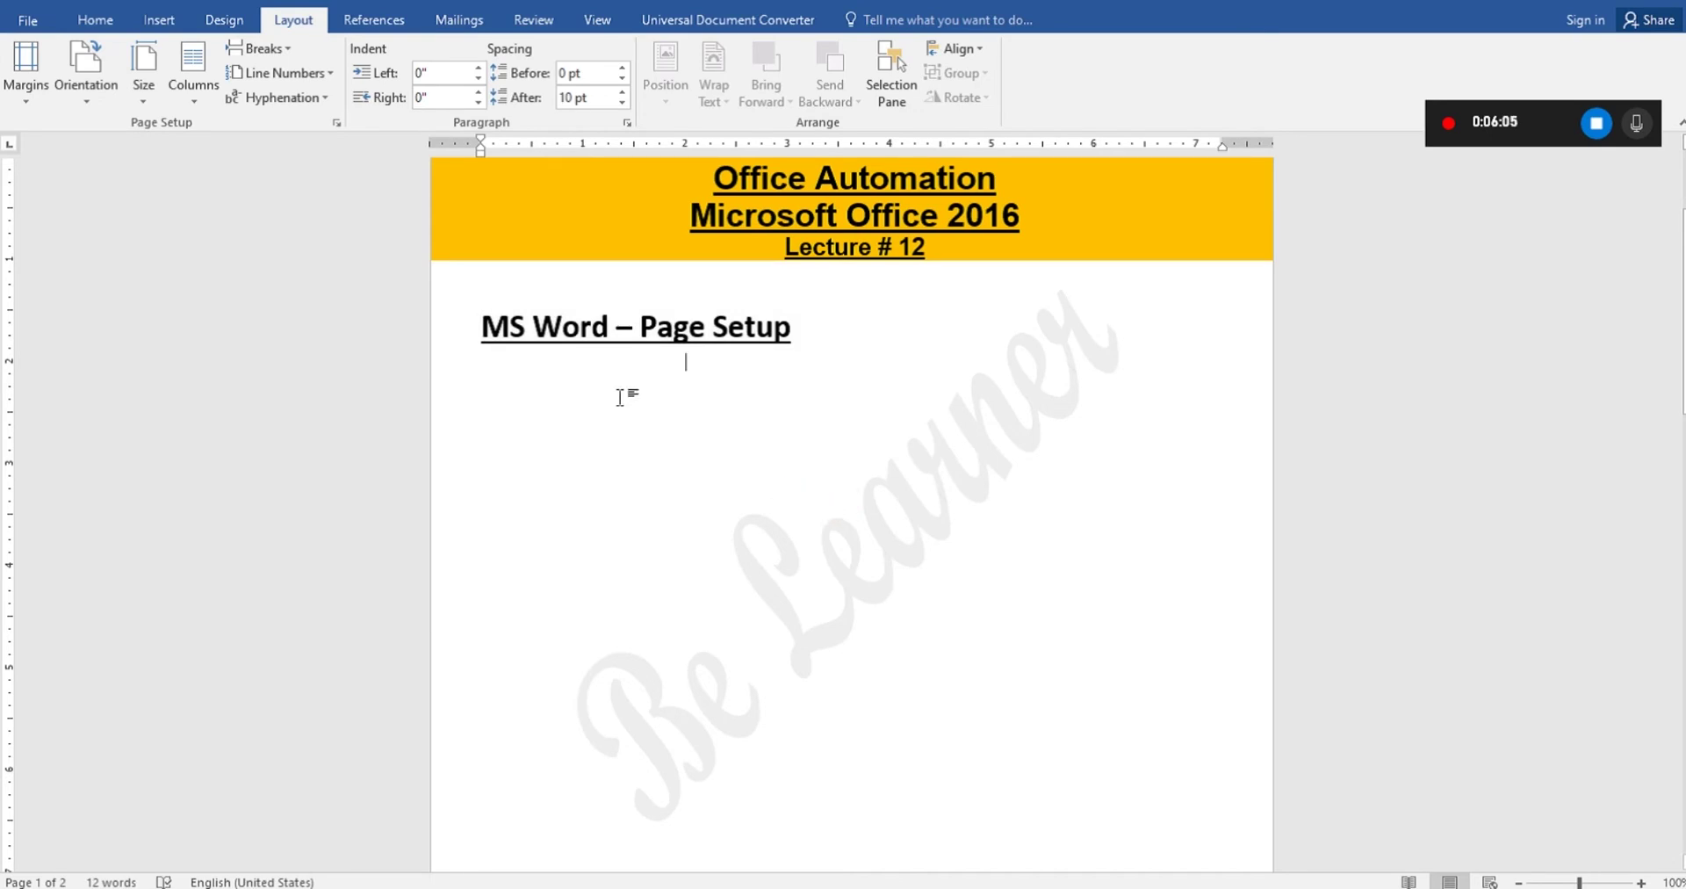
left_click(441, 327)
left_click(544, 373)
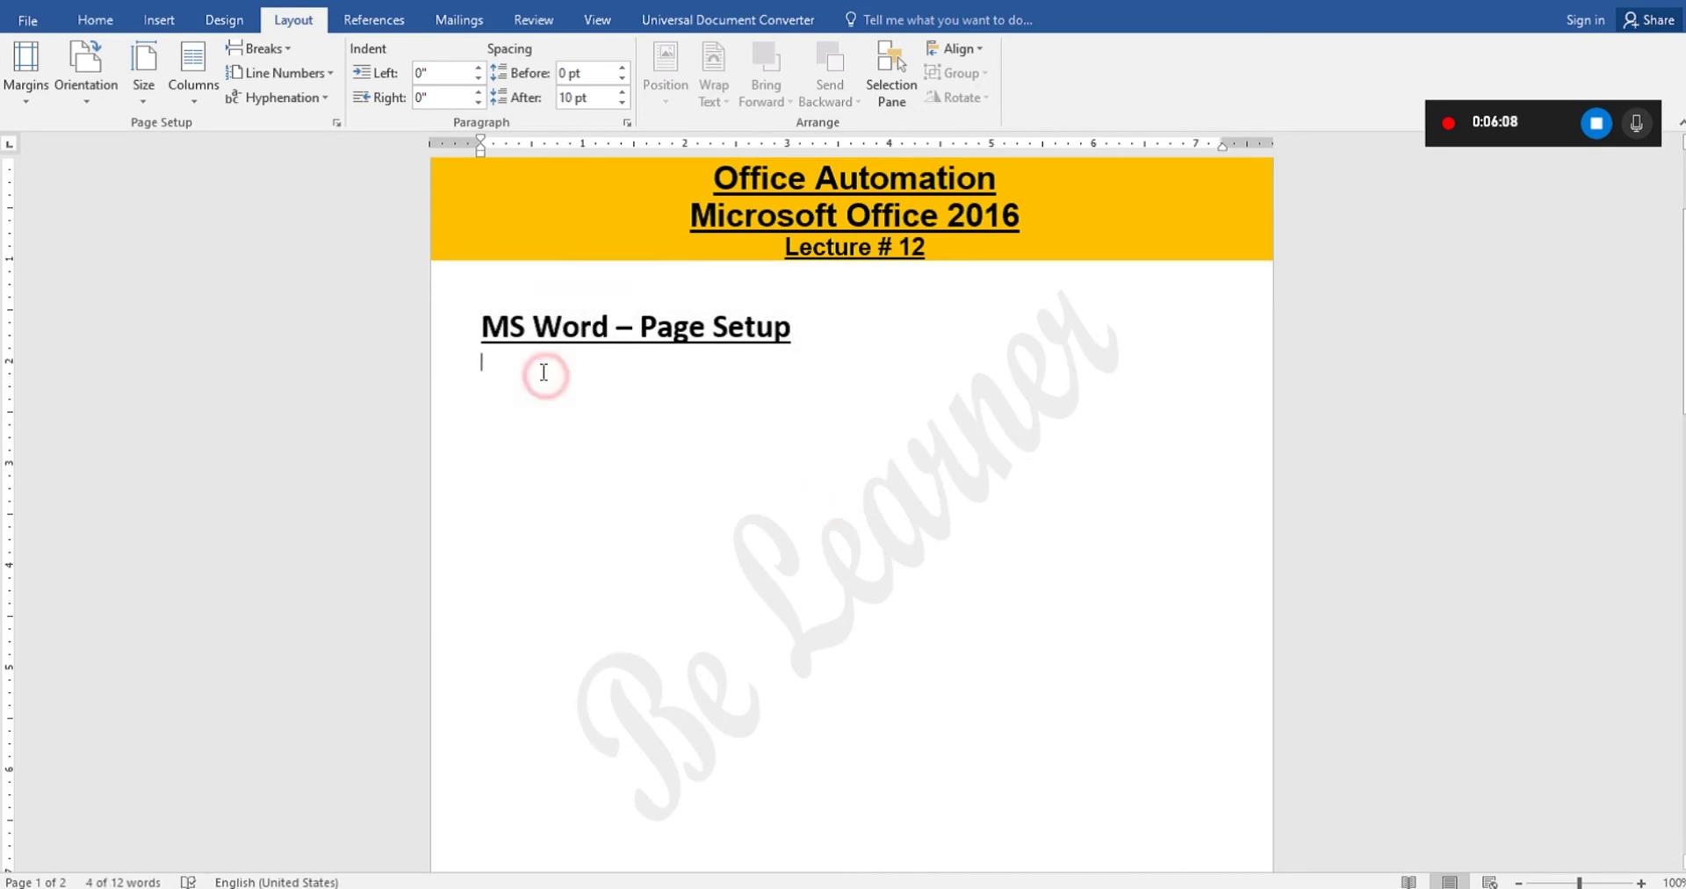
left_click(144, 84)
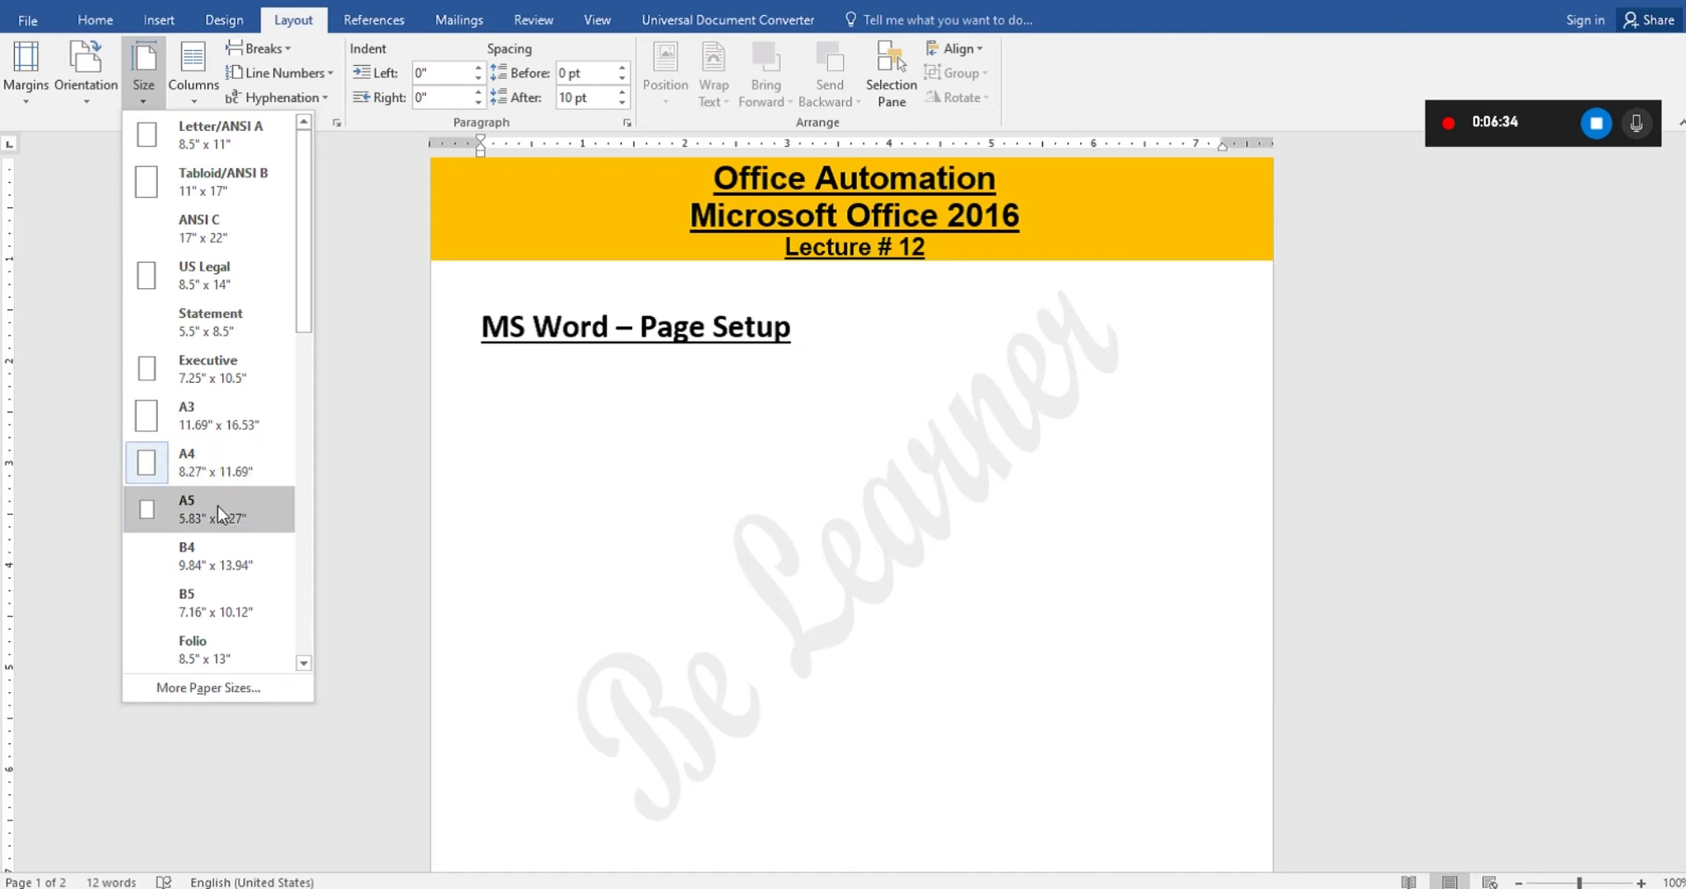
left_click_drag(302, 281, 284, 537)
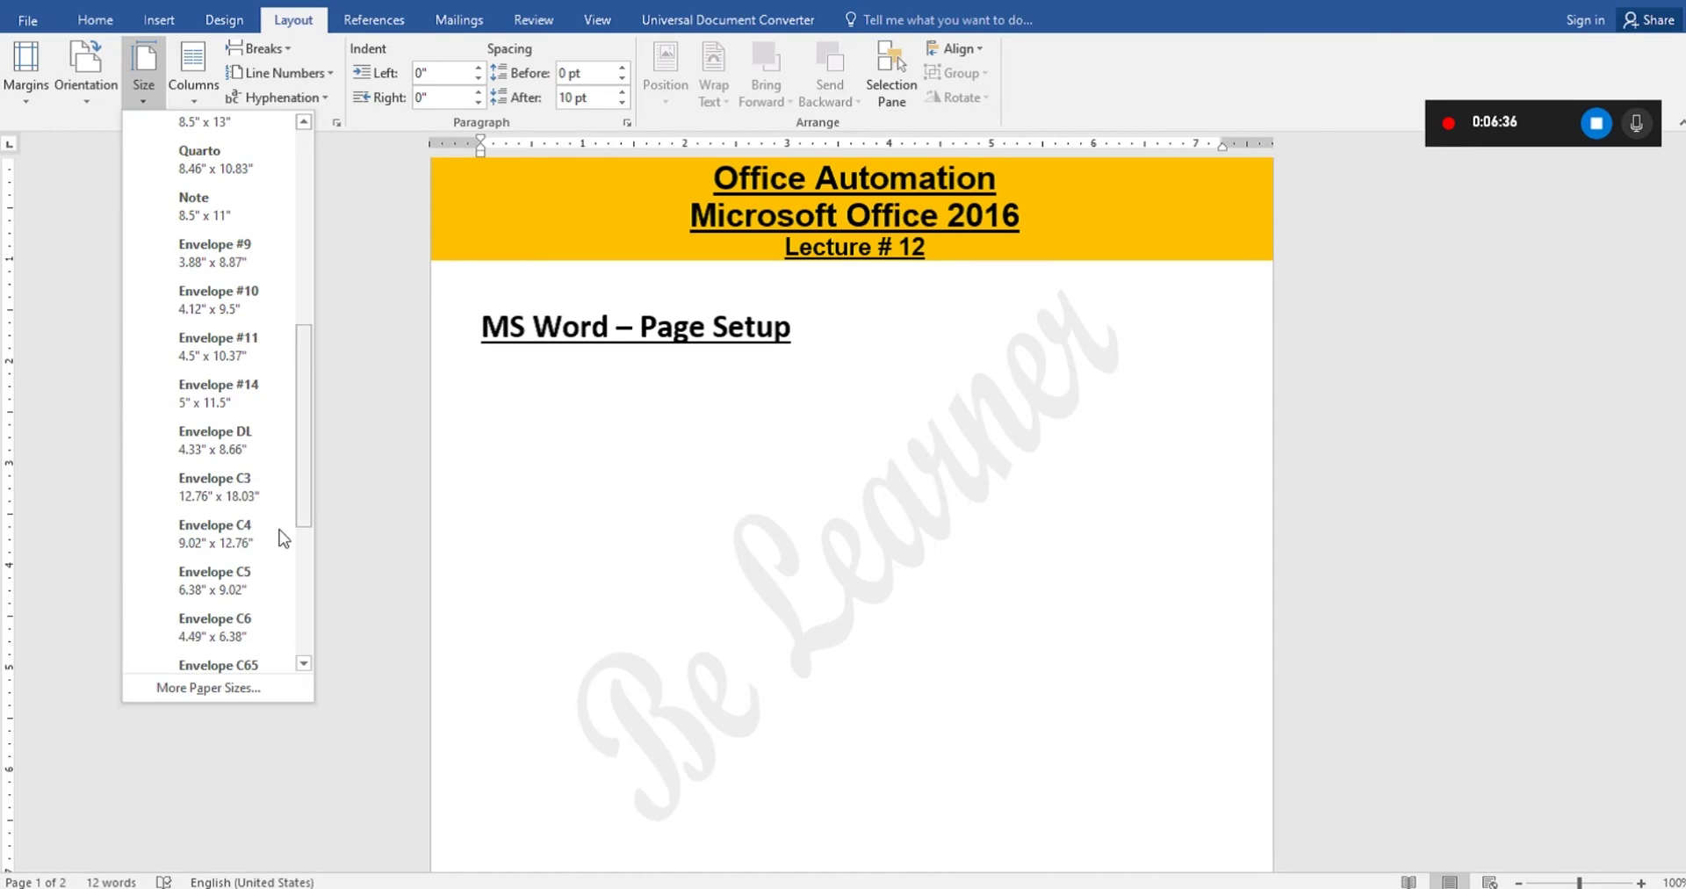
Open the custom paper size settings, try increasing the paper width and height, and cancel them.
left_click(251, 694)
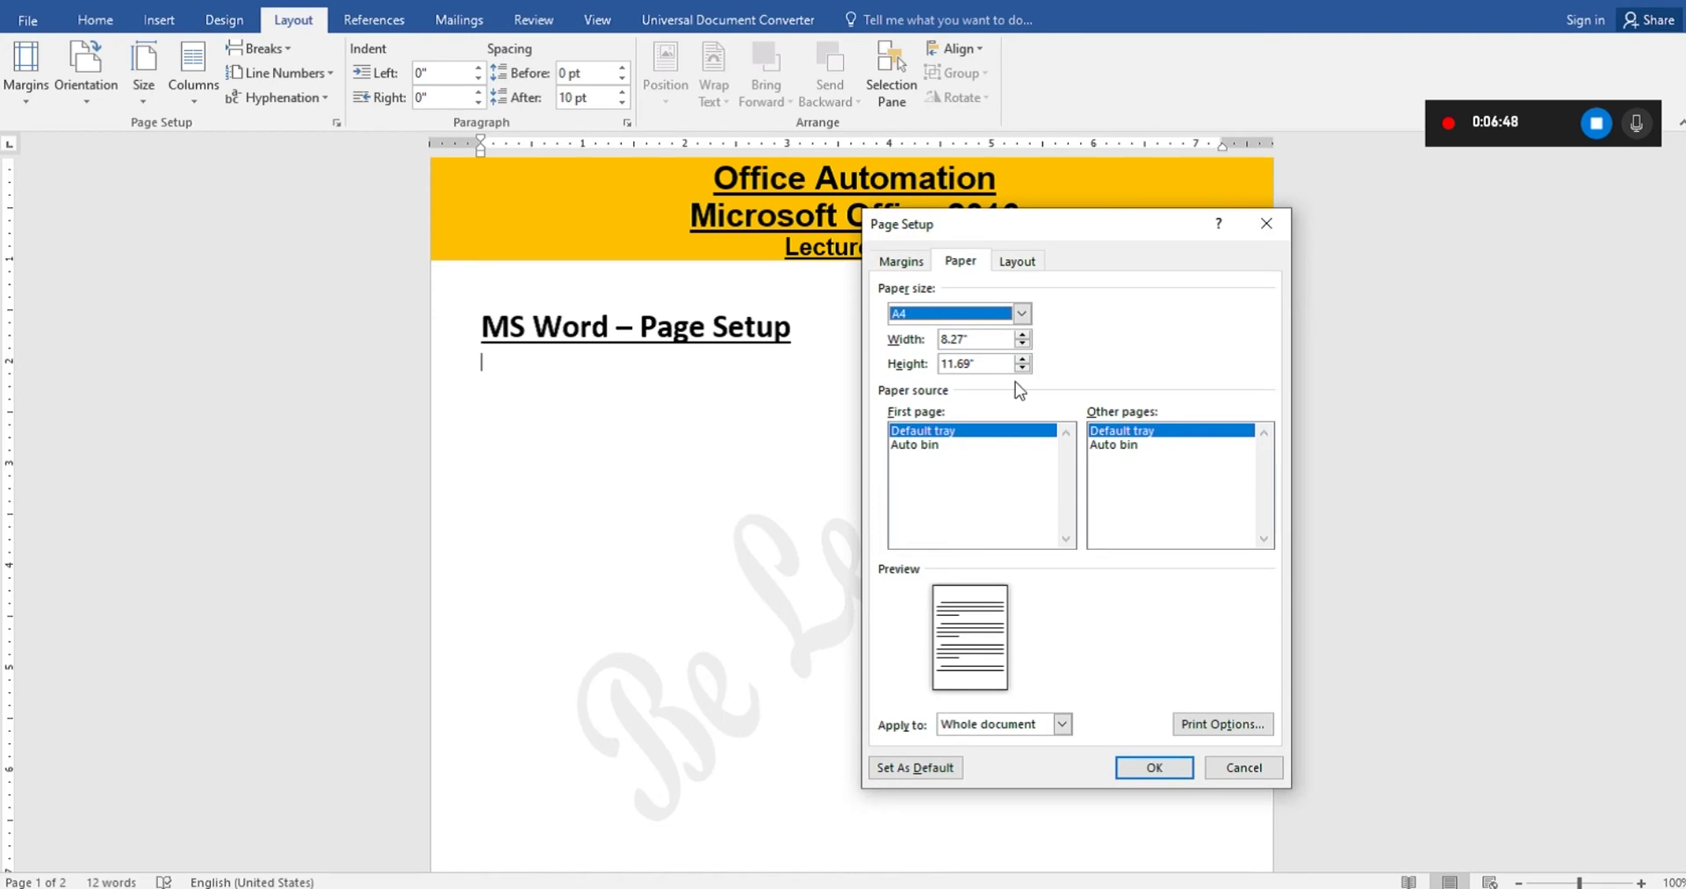
left_click(1022, 334)
left_click(1021, 334)
left_click(1021, 335)
left_click(1022, 359)
left_click(1023, 359)
left_click(1022, 359)
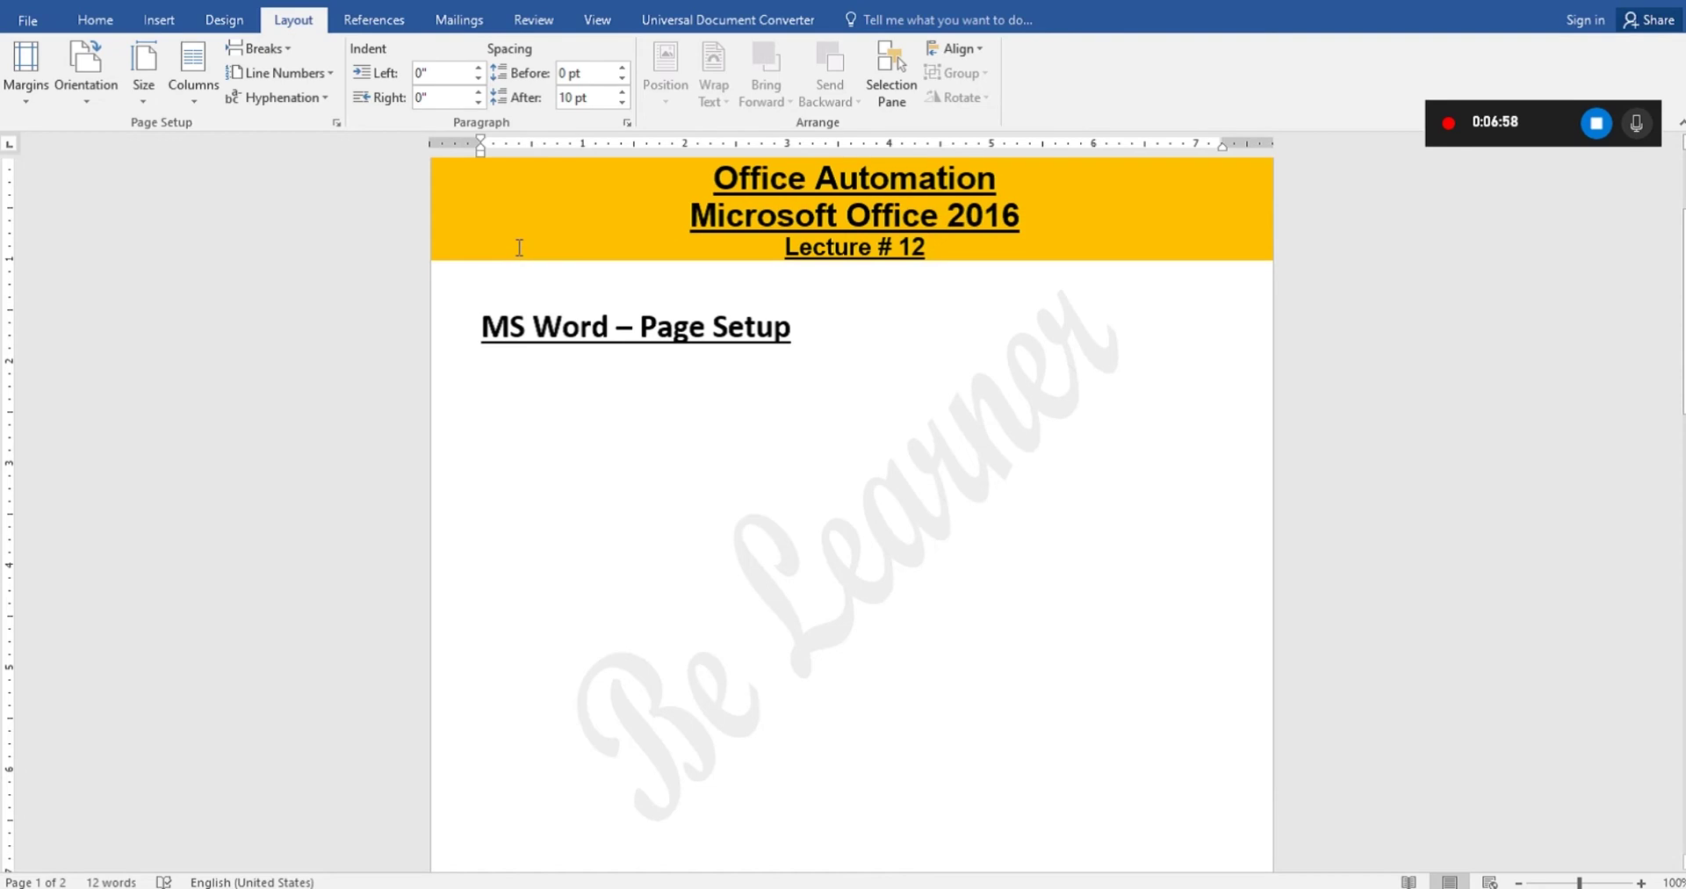
left_click(204, 91)
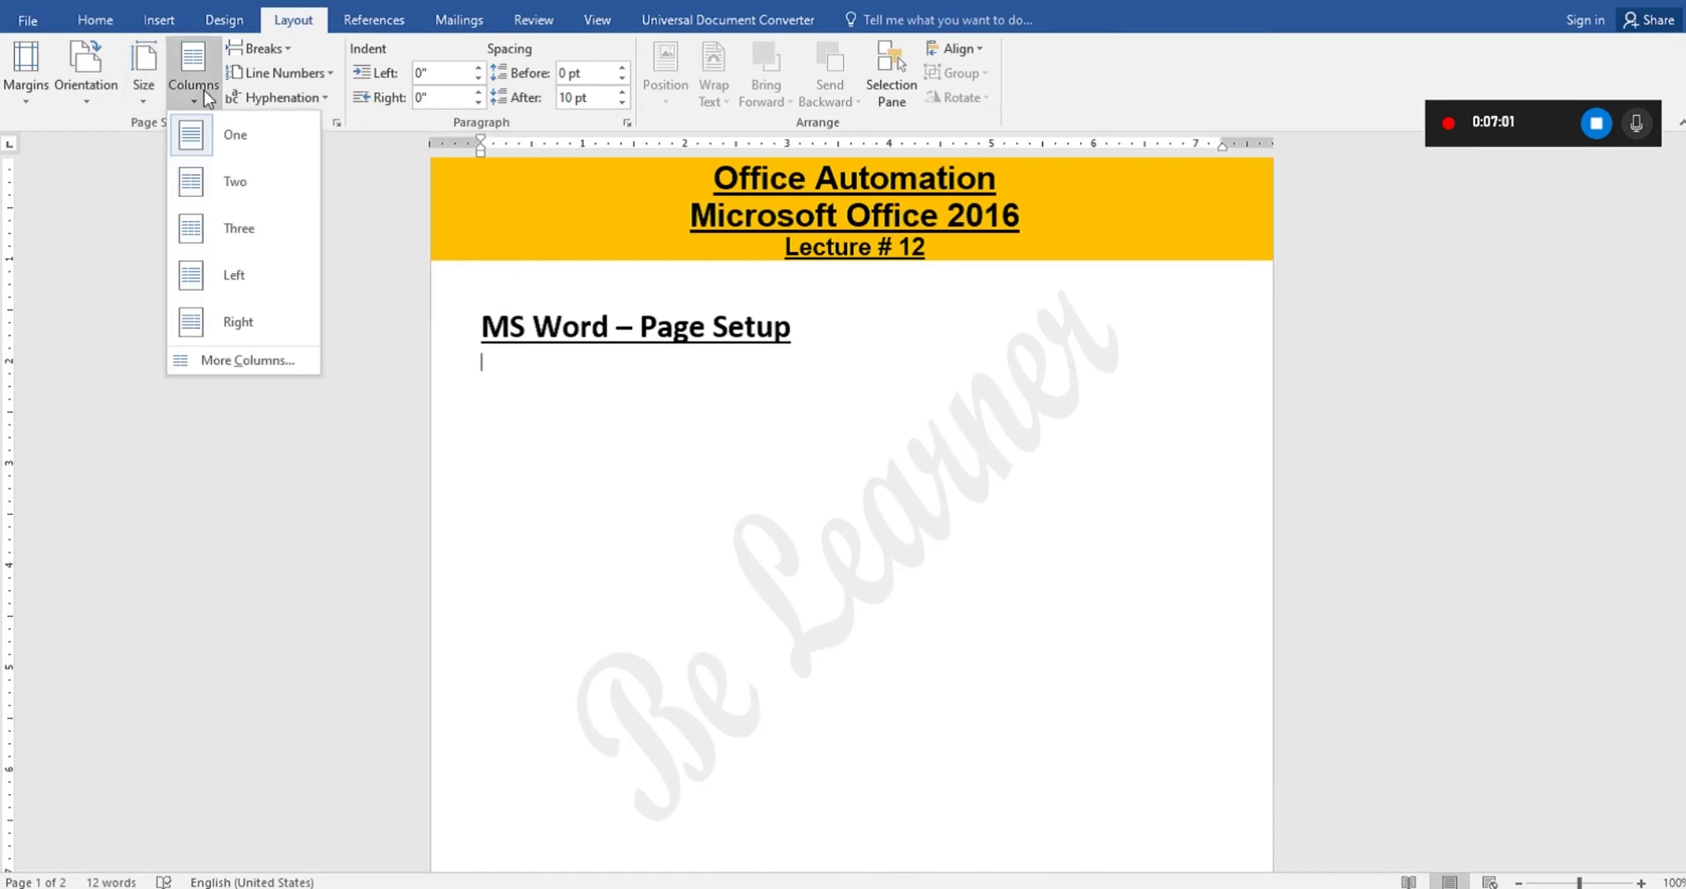
left_click(204, 89)
left_click(613, 566)
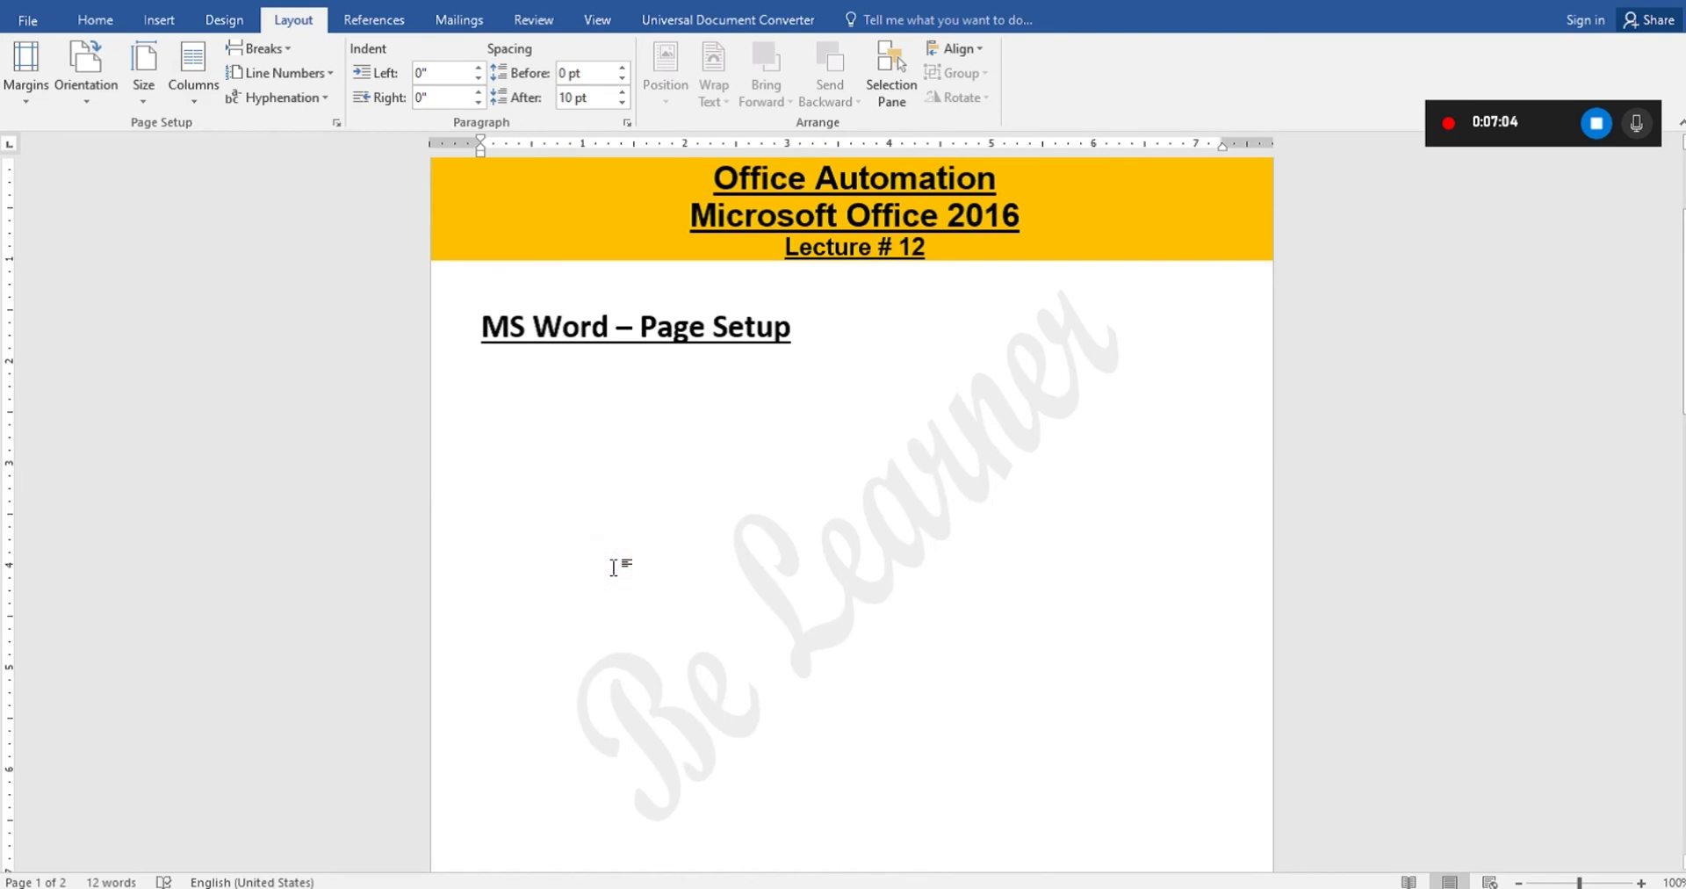
Generate sample paragraphs on the second page with =rand().
key("ctrl+Return")
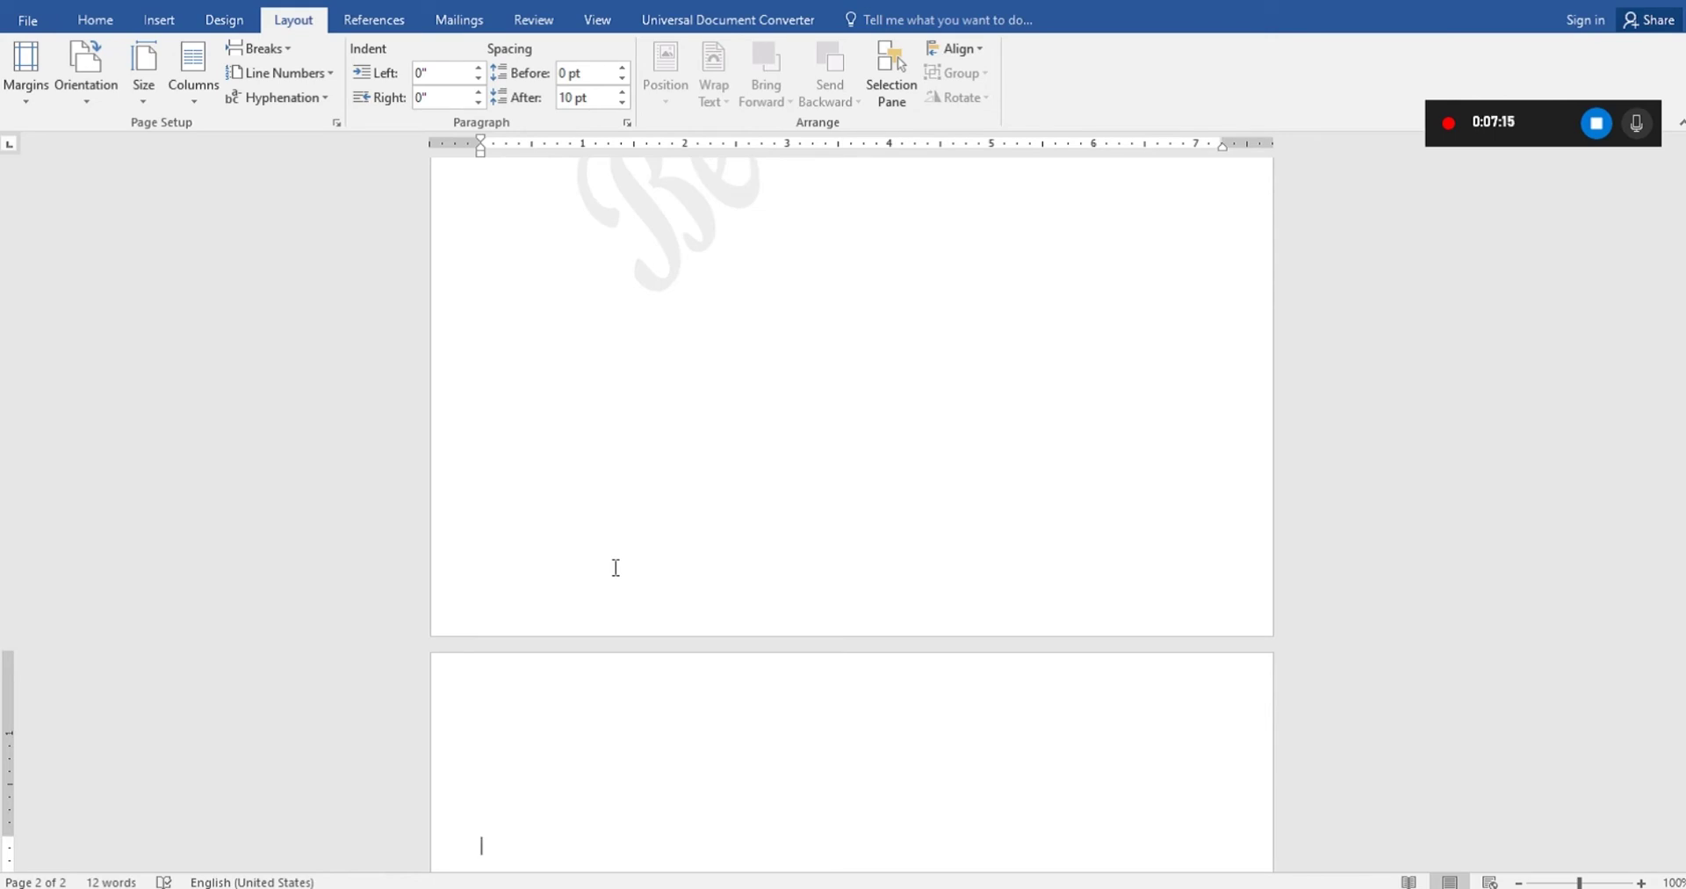
type("=")
type("r")
type("and")
type("()")
key("Return")
Copy all the generated sample paragraphs and paste a duplicate set below them.
left_click(481, 775)
key("Up")
key("Up")
key("Up")
key("Up")
key("Up")
key("shift+Down")
key("shift+Down")
key("shift+Down")
key("shift+Down")
key("shift+Down")
key("shift+Down")
key("shift+Down")
key("shift+Down")
key("shift+Down")
key("shift+Down")
key("shift+Down")
key("shift+Down")
key("shift+Down")
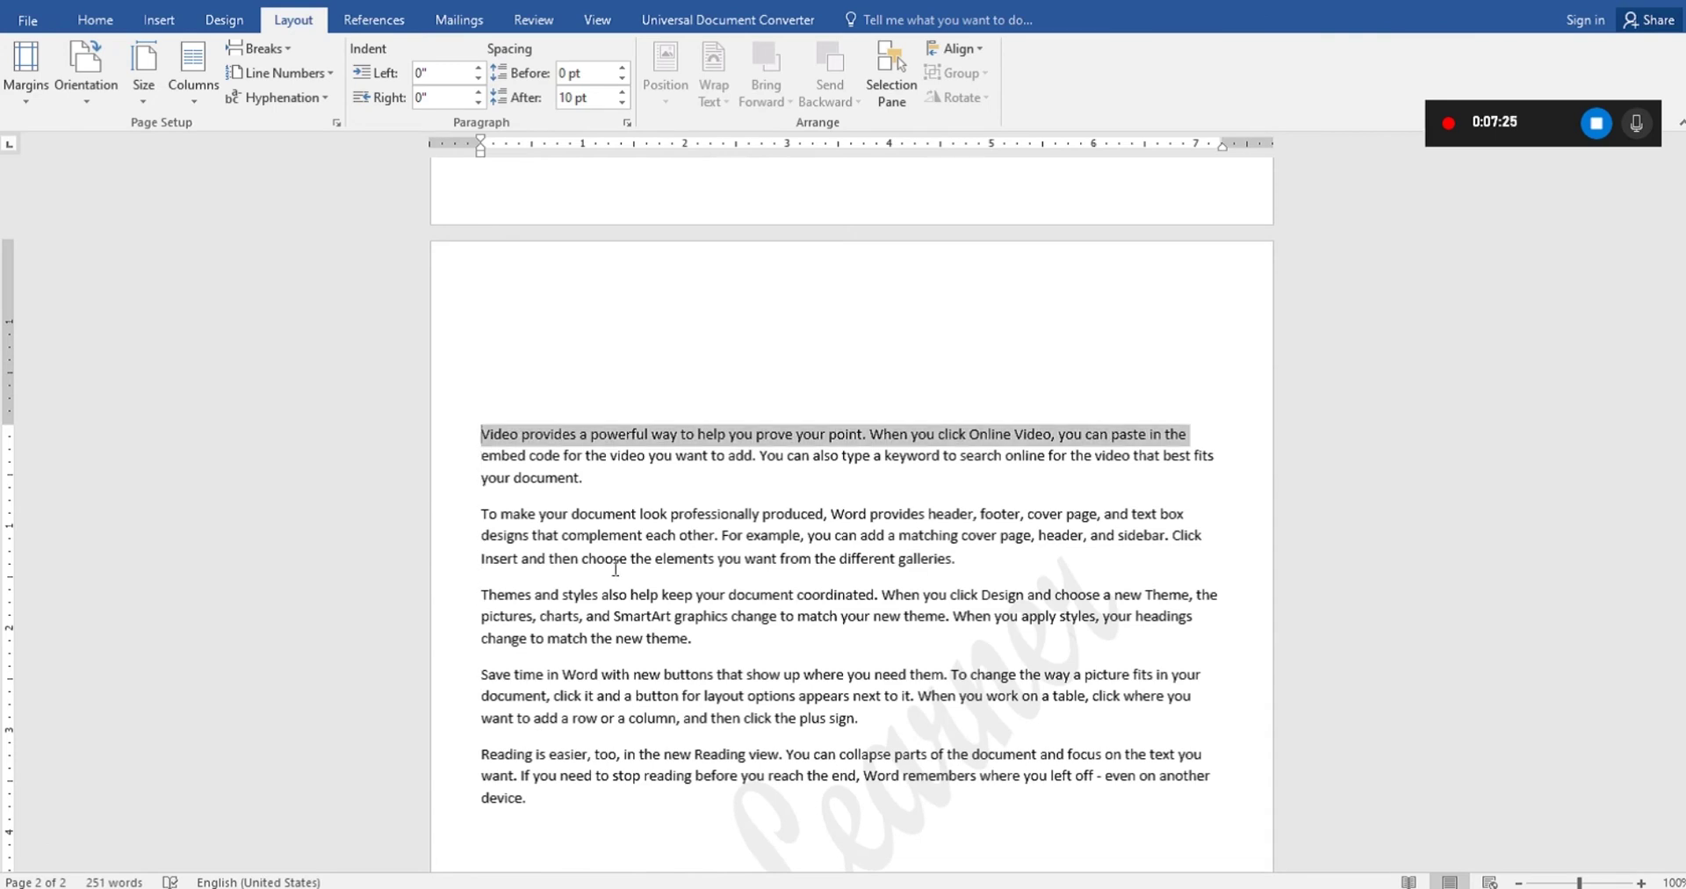
key("shift+Down")
key("shift+Down")
key("ctrl+c")
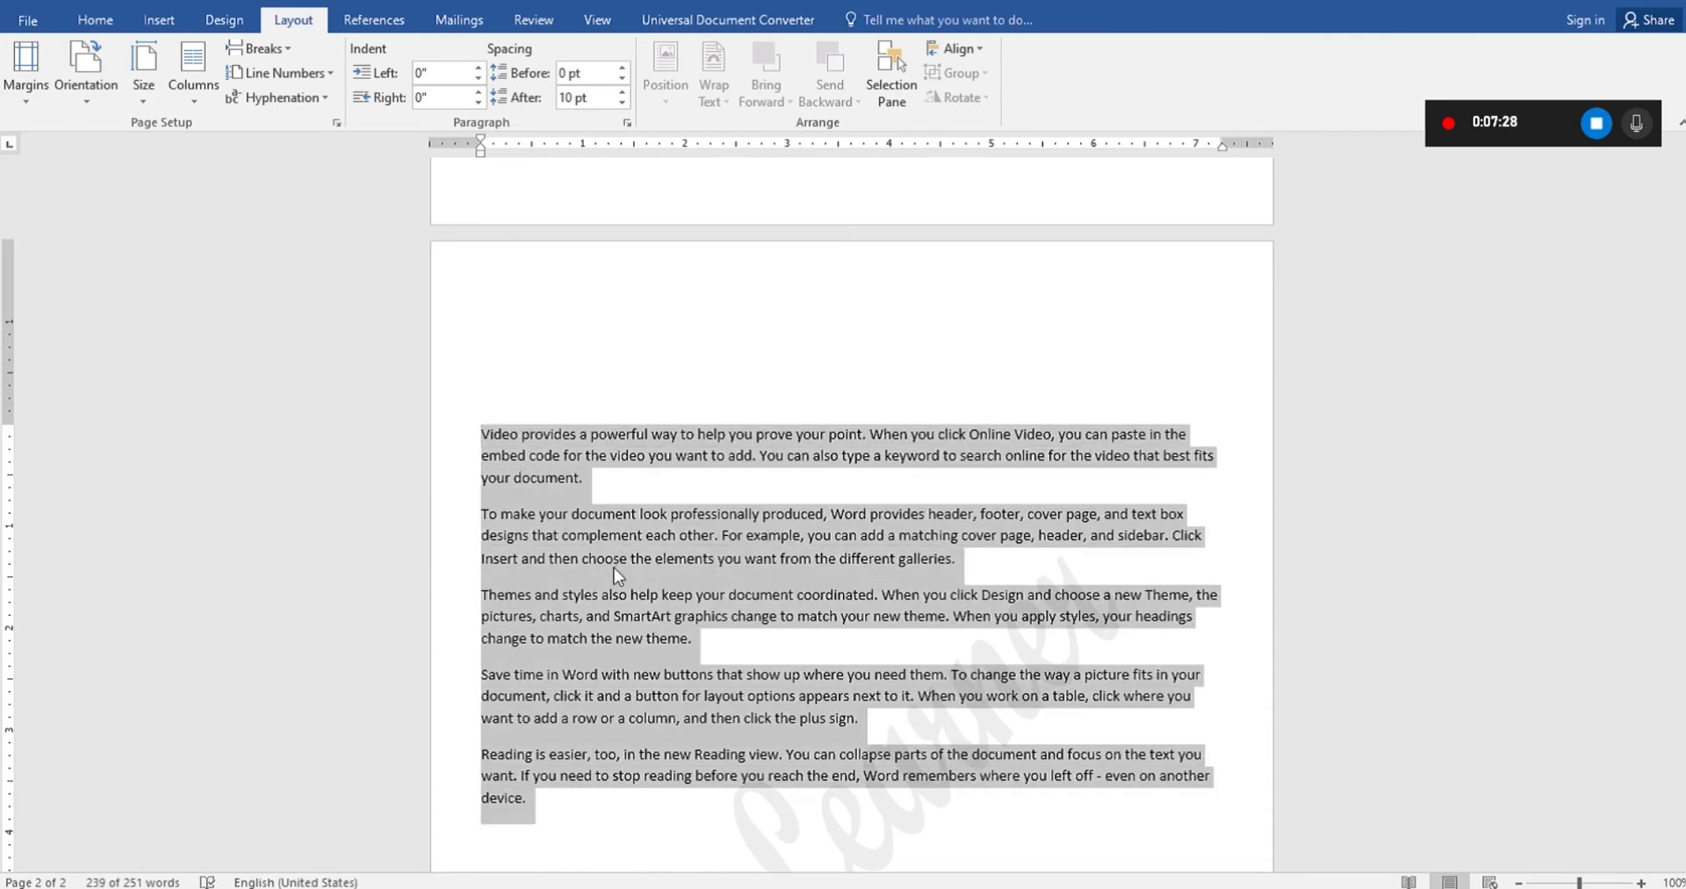
key("Down")
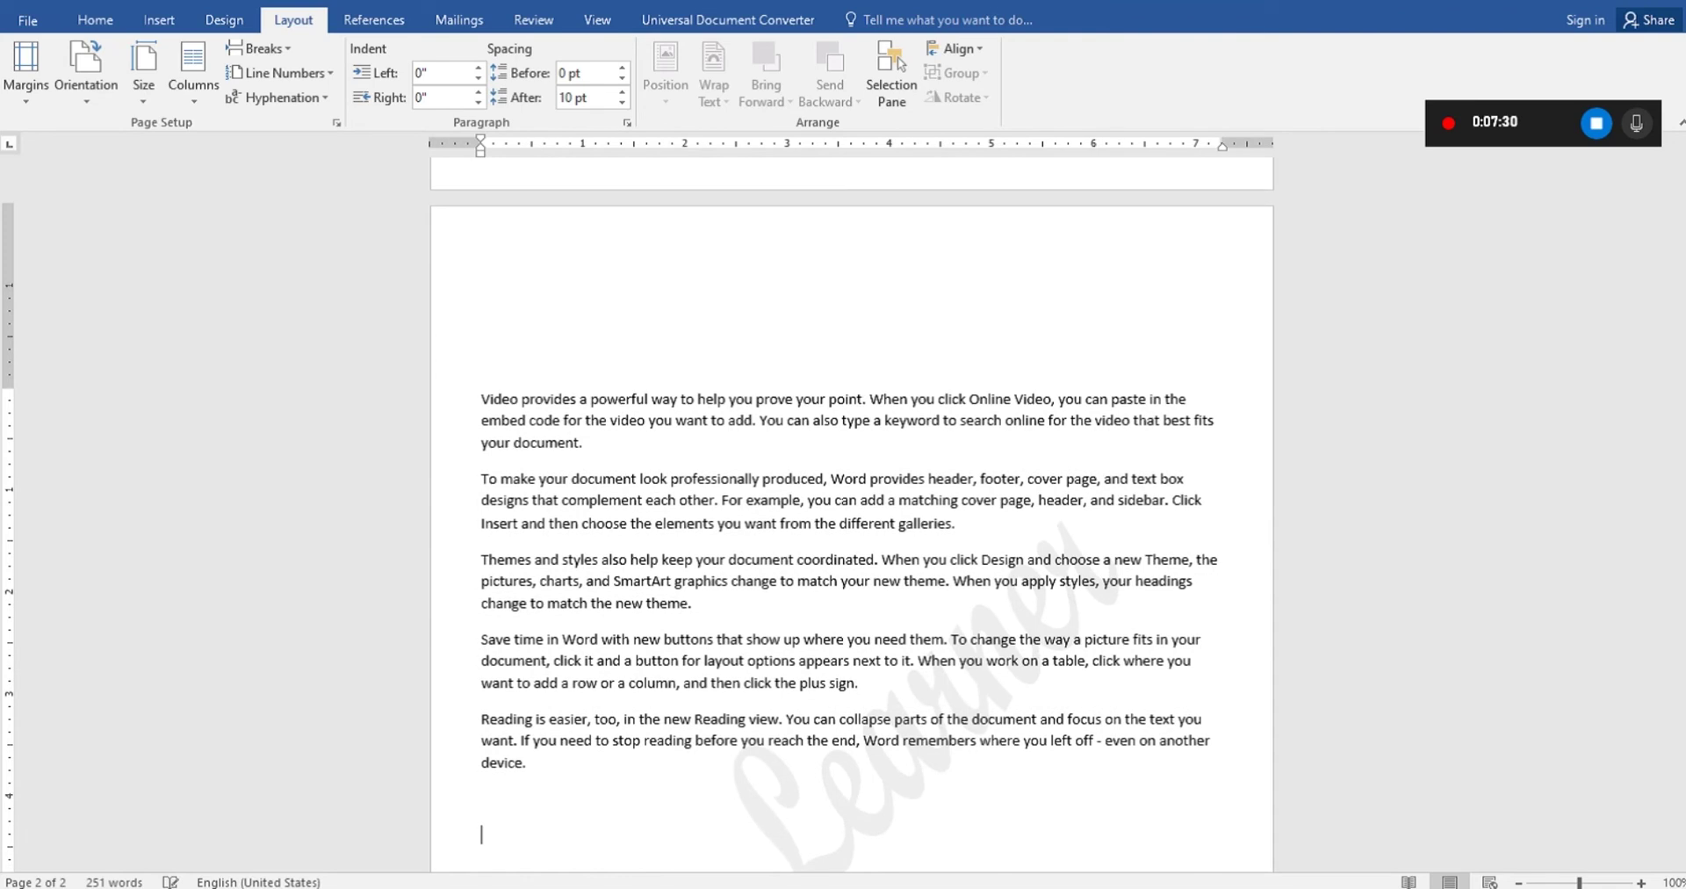
key("Return")
key("ctrl+v")
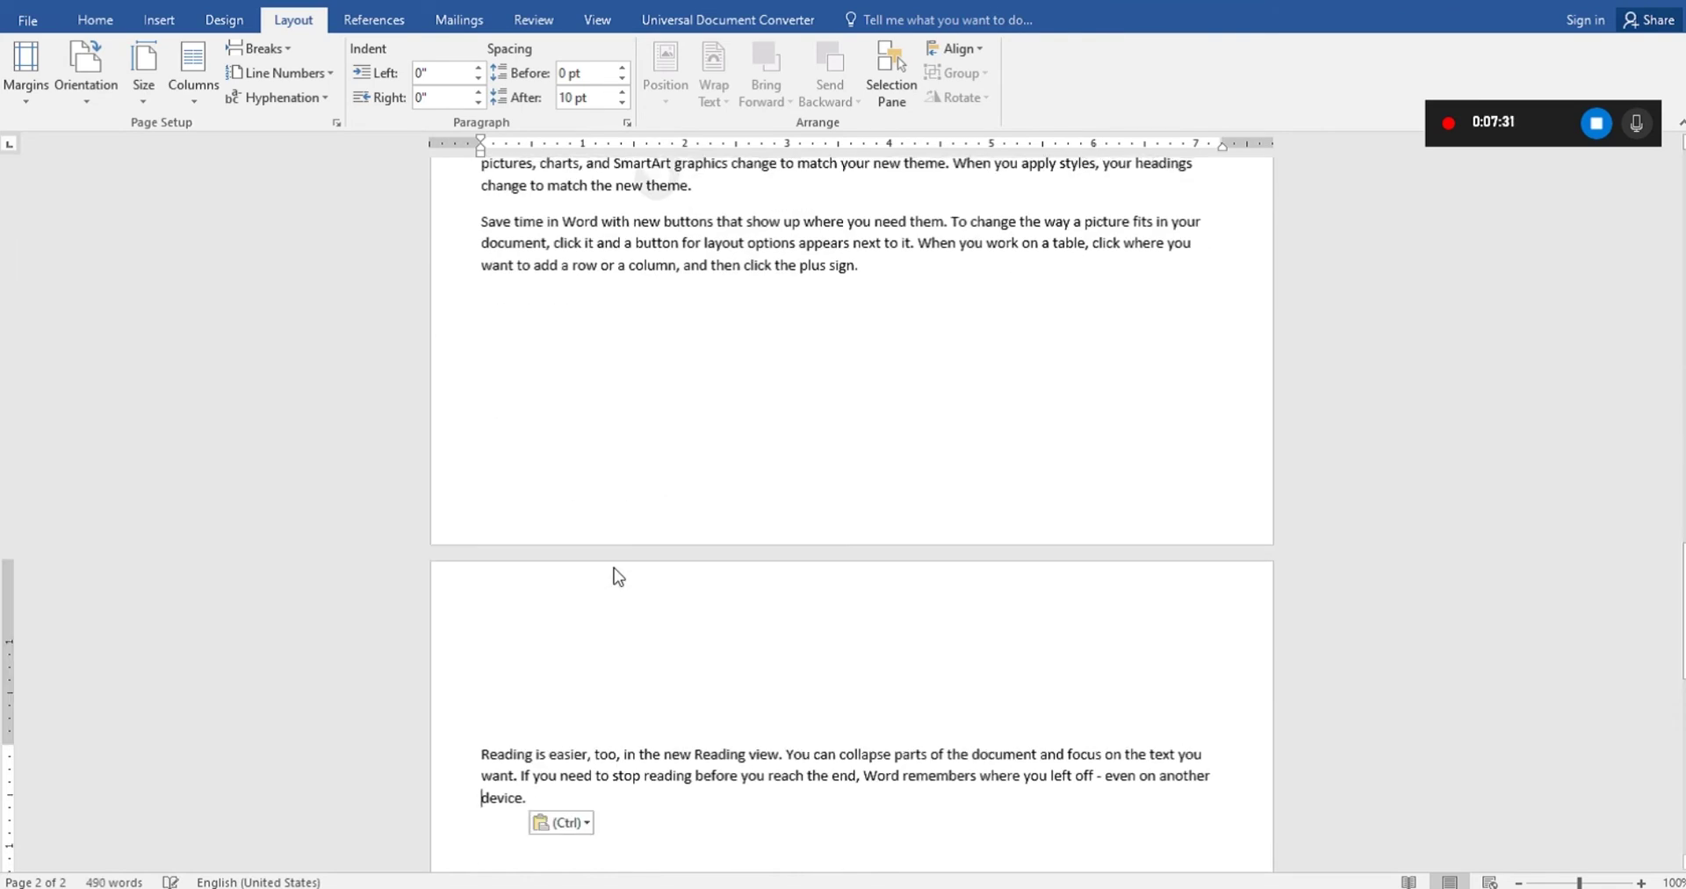
Reduce the second page's bottom margin on the ruler so the last sample paragraph fits on that page.
key("Up")
key("Up")
key("Up")
key("Up")
key("Up")
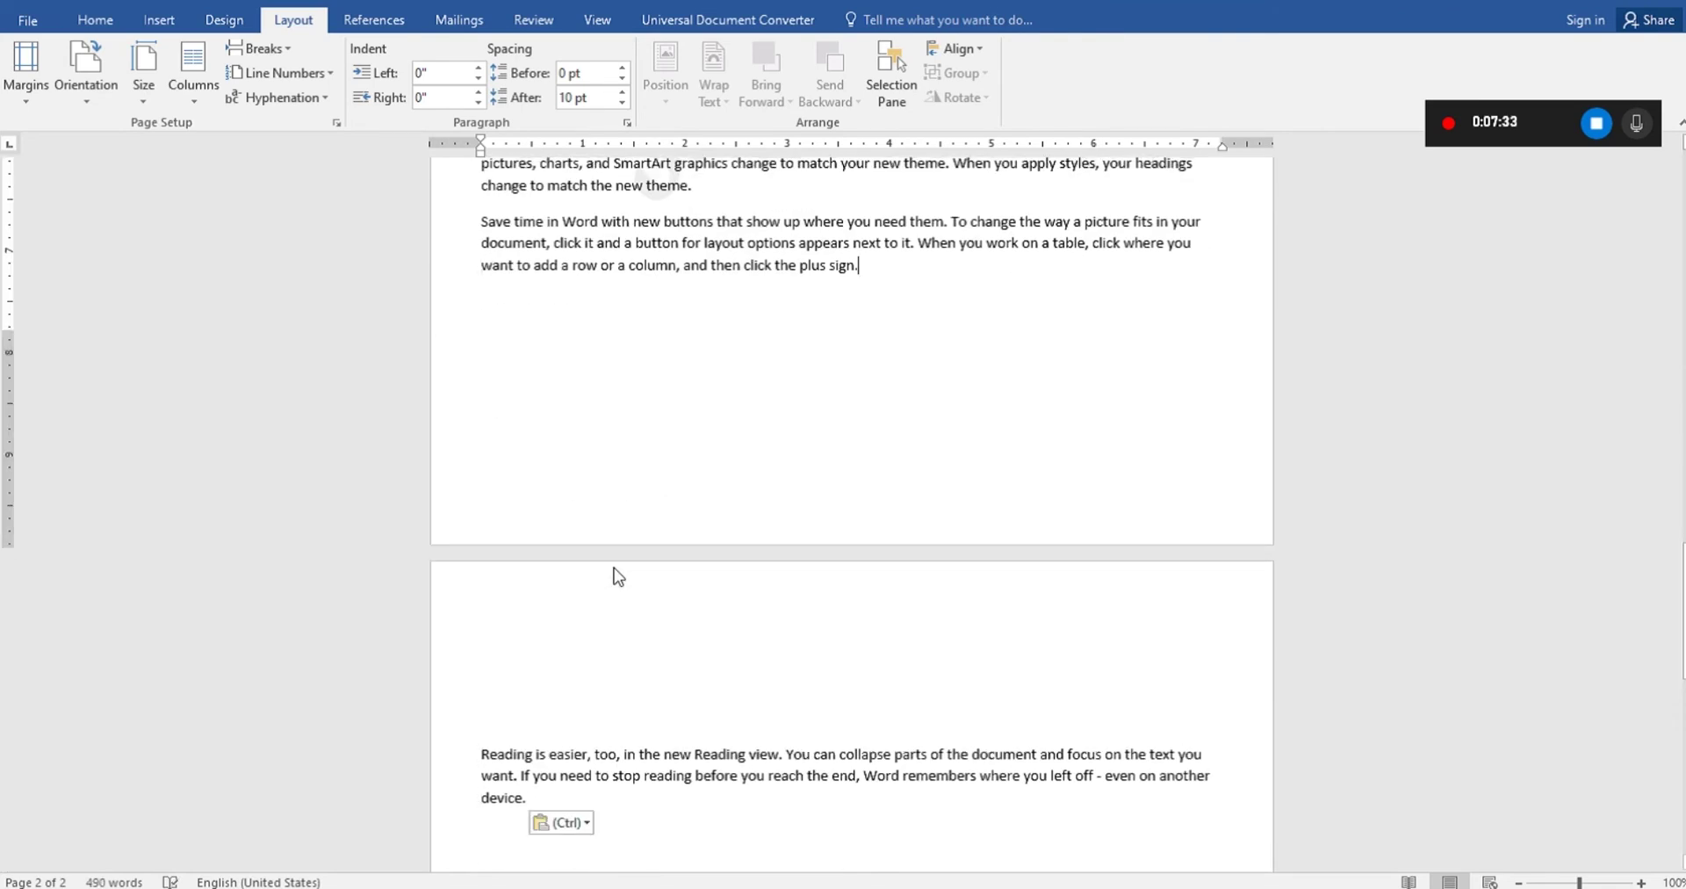
key("End")
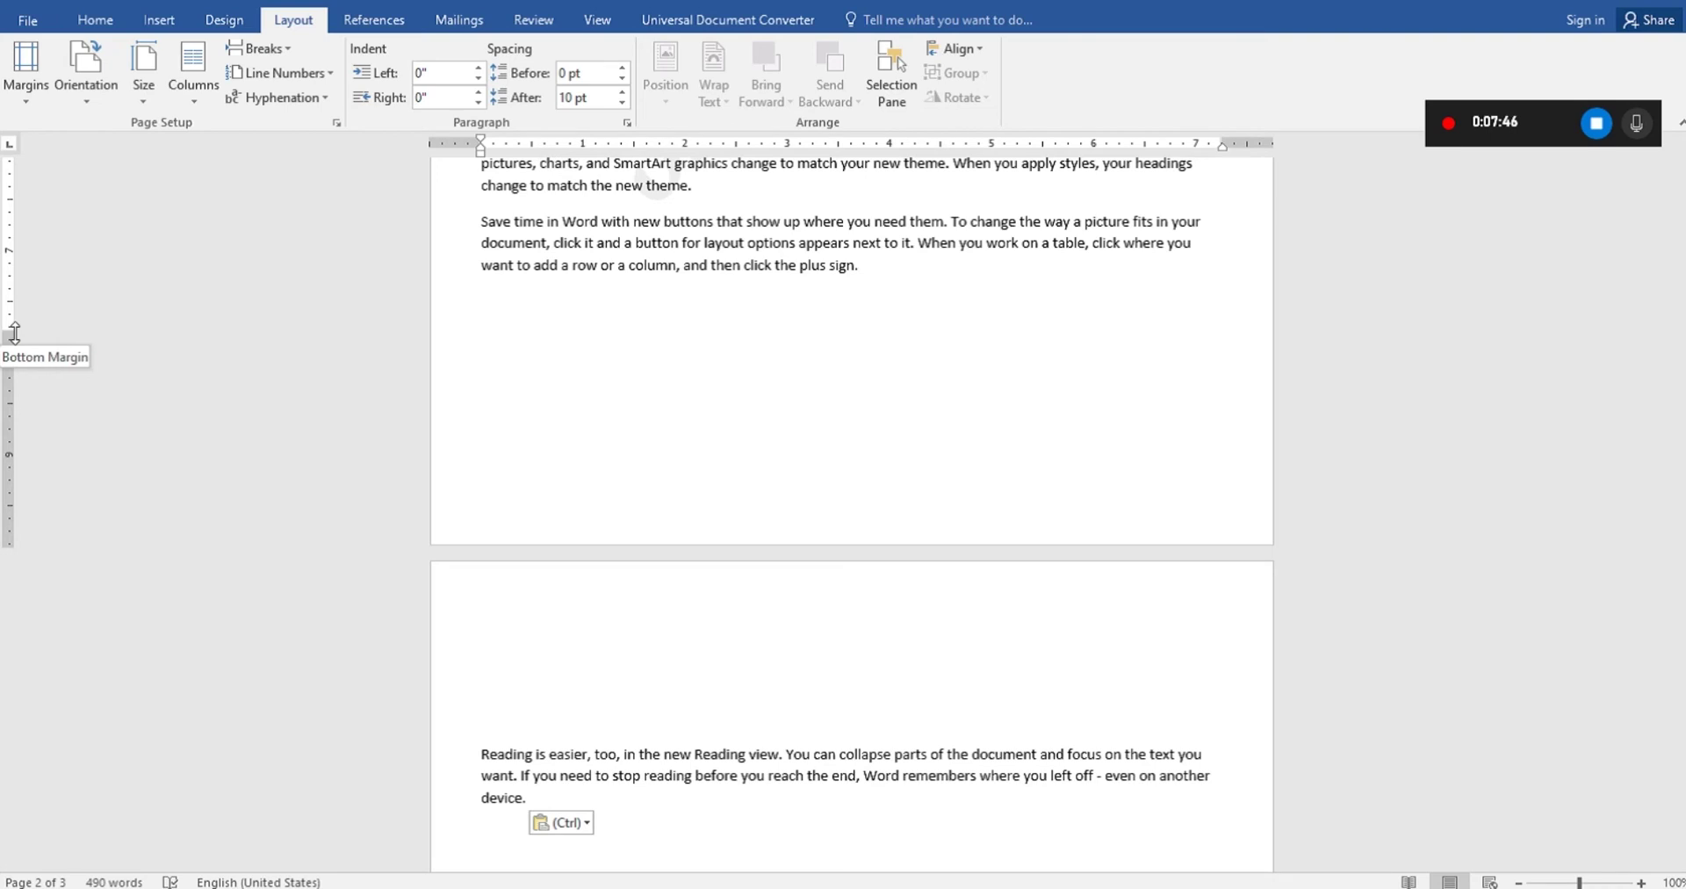
left_click_drag(7, 332, 9, 440)
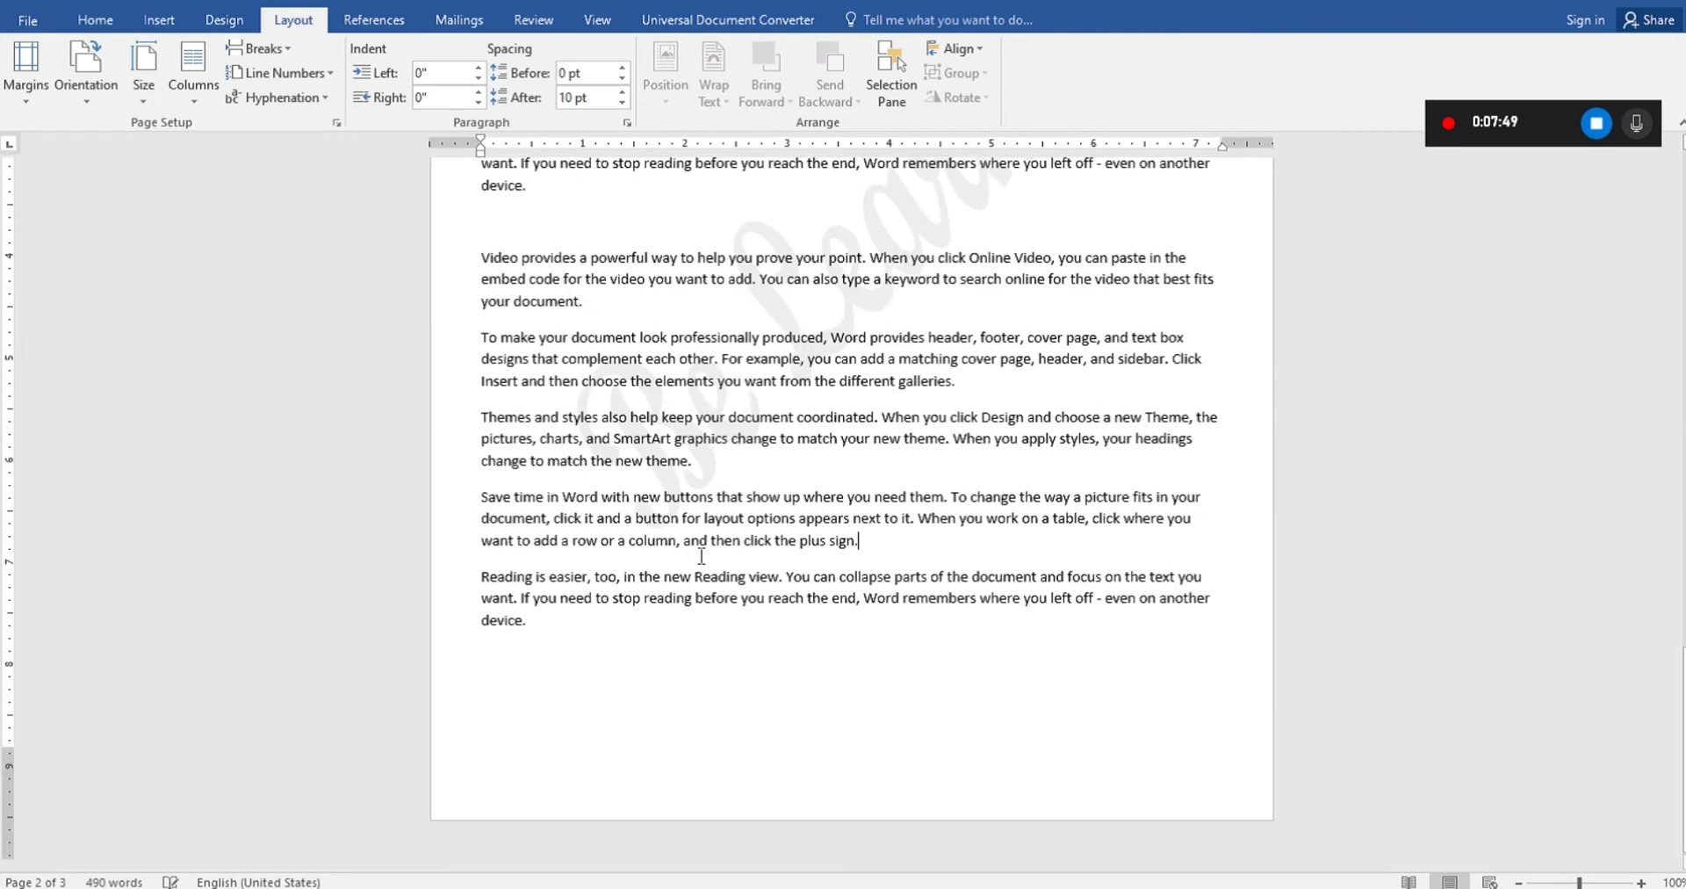
Select the sample paragraphs on the second page and lay them out in two columns.
left_click(530, 257)
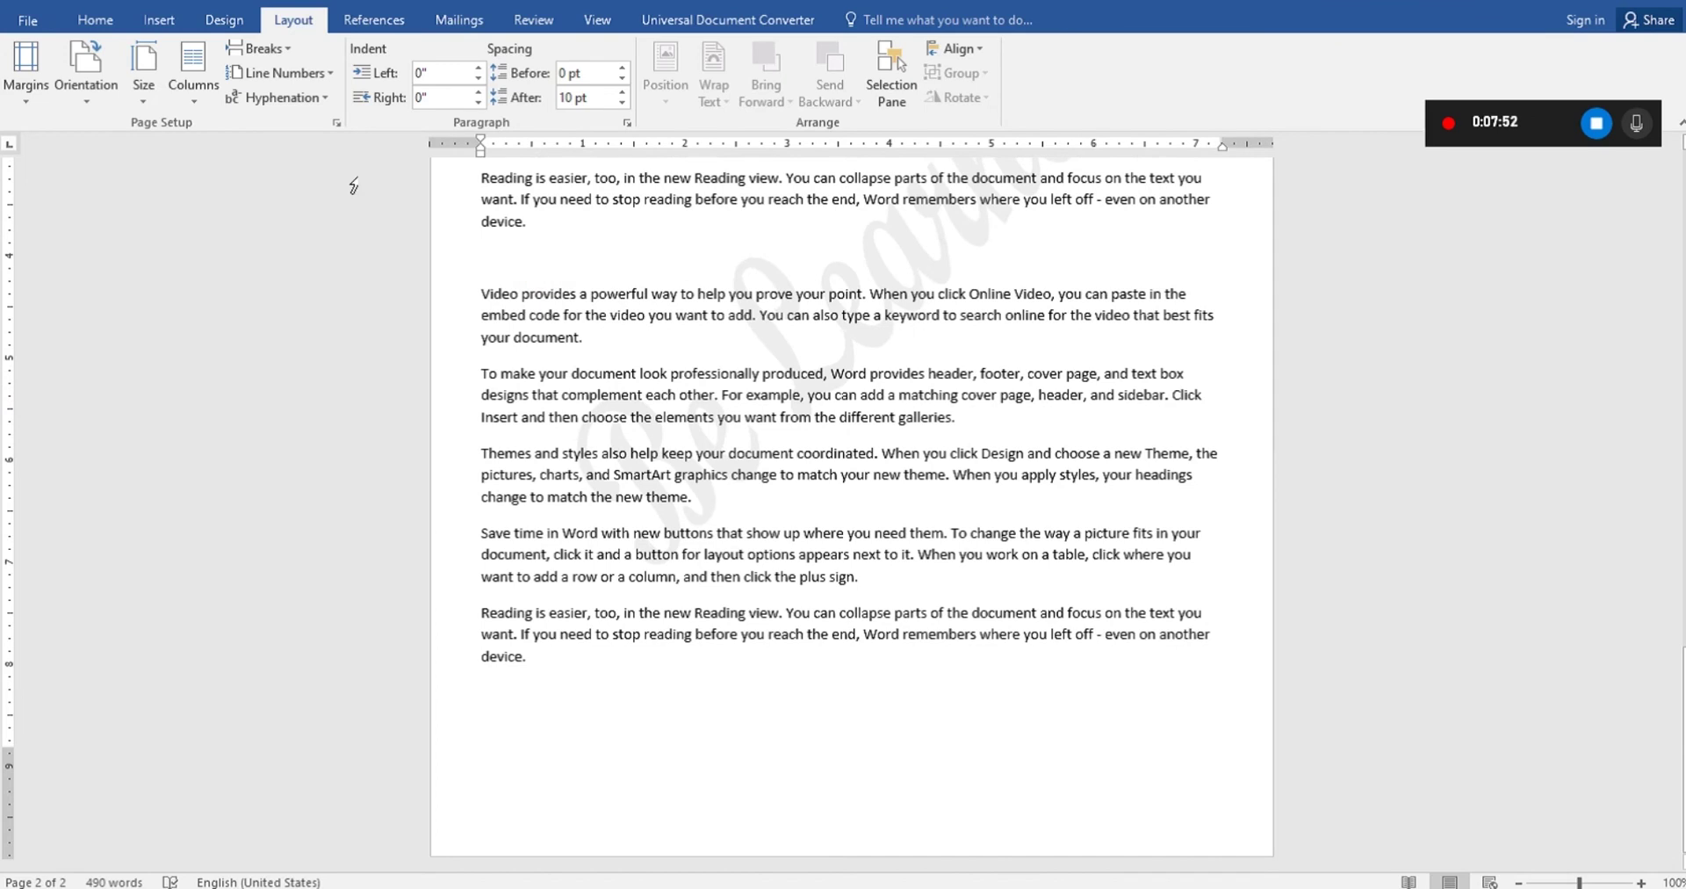
left_click(533, 19)
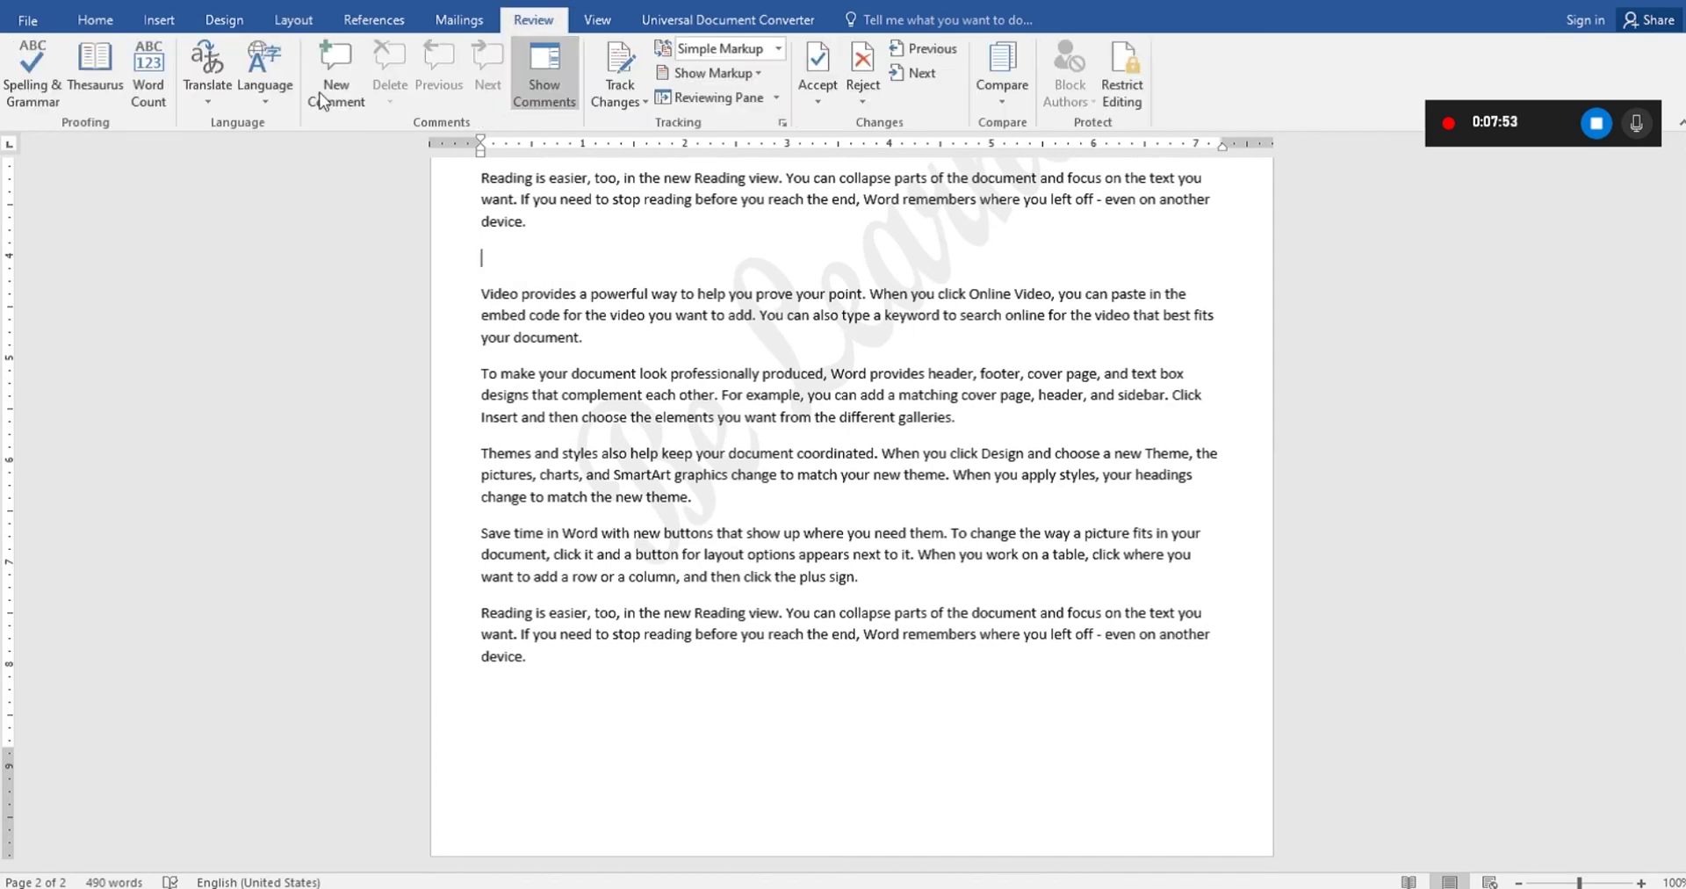
left_click(533, 262)
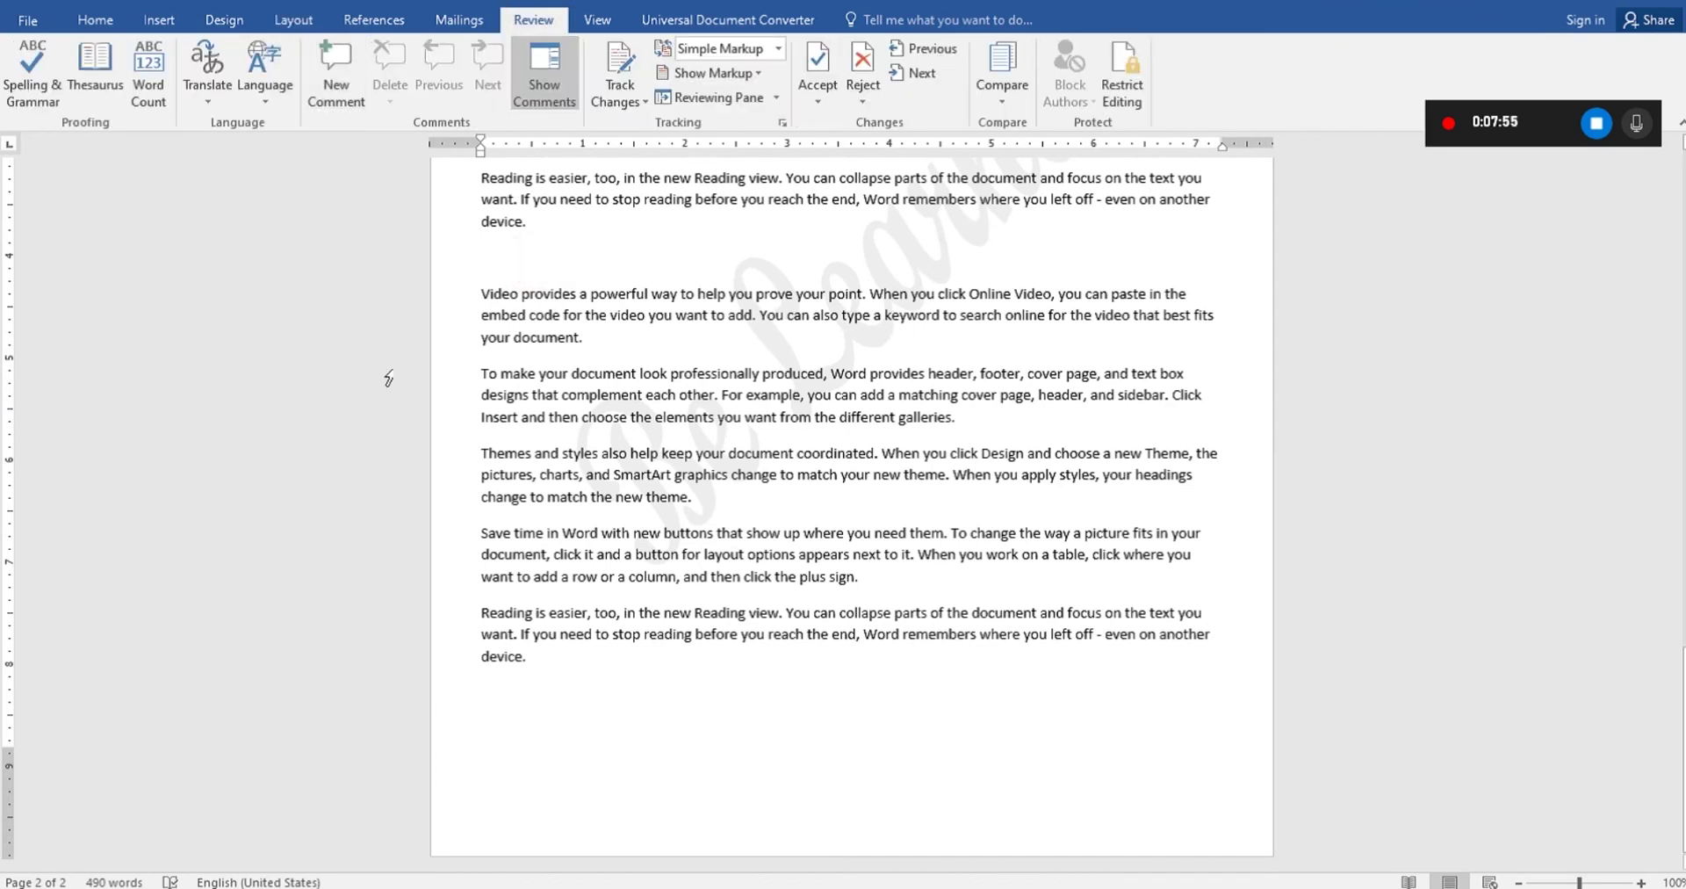
scroll(517, 281, "up", 15)
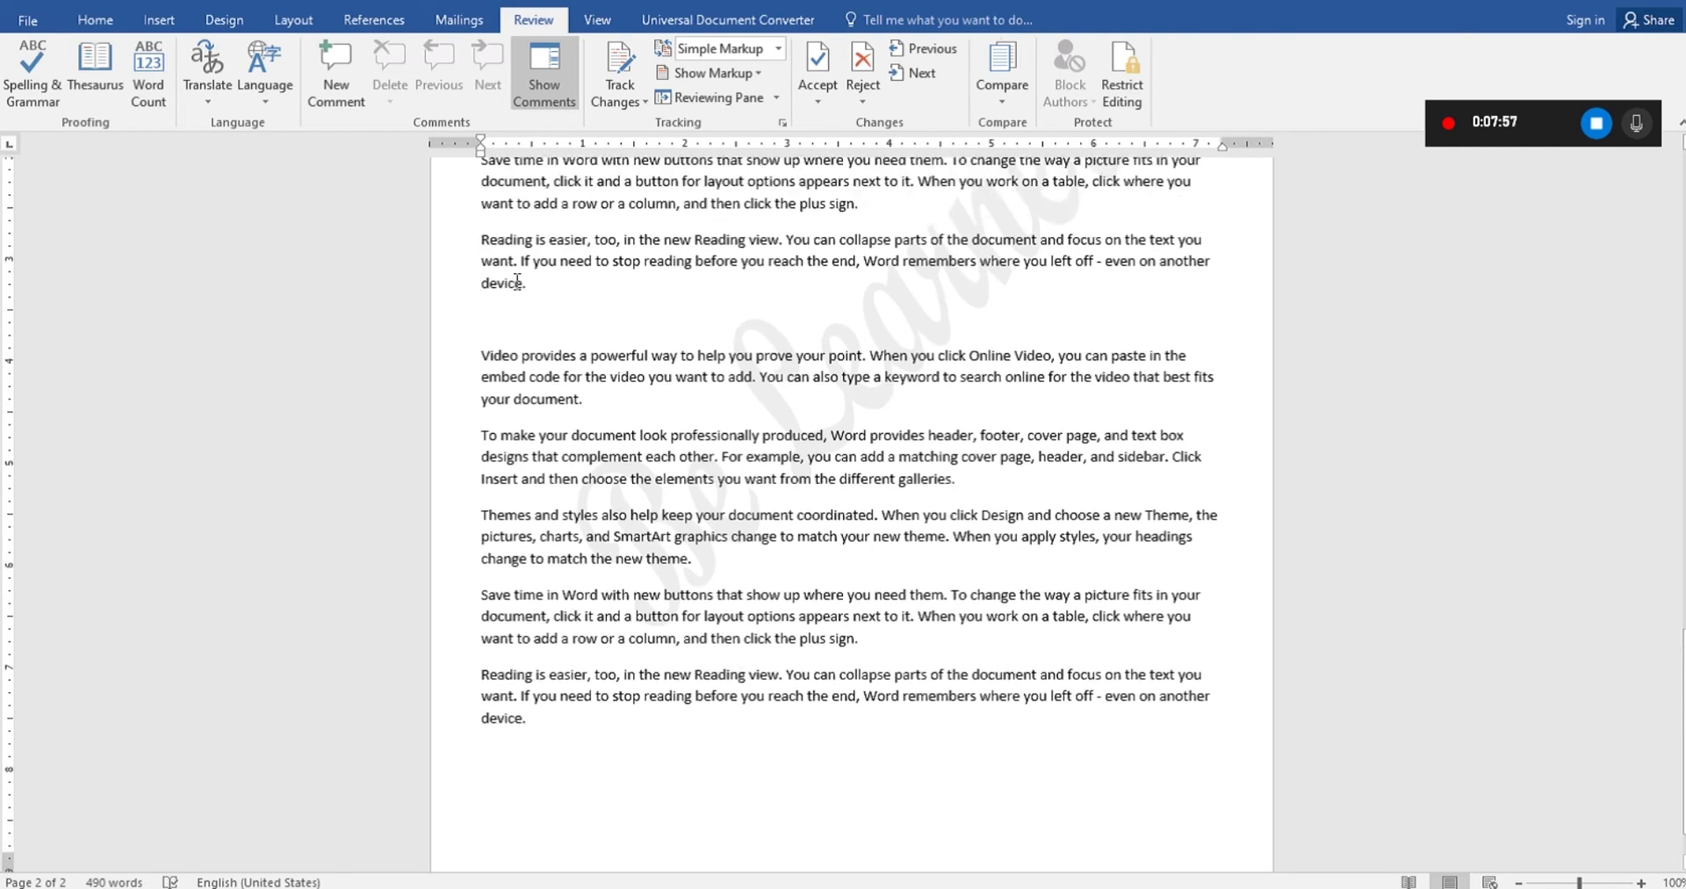
scroll(517, 281, "down", 5)
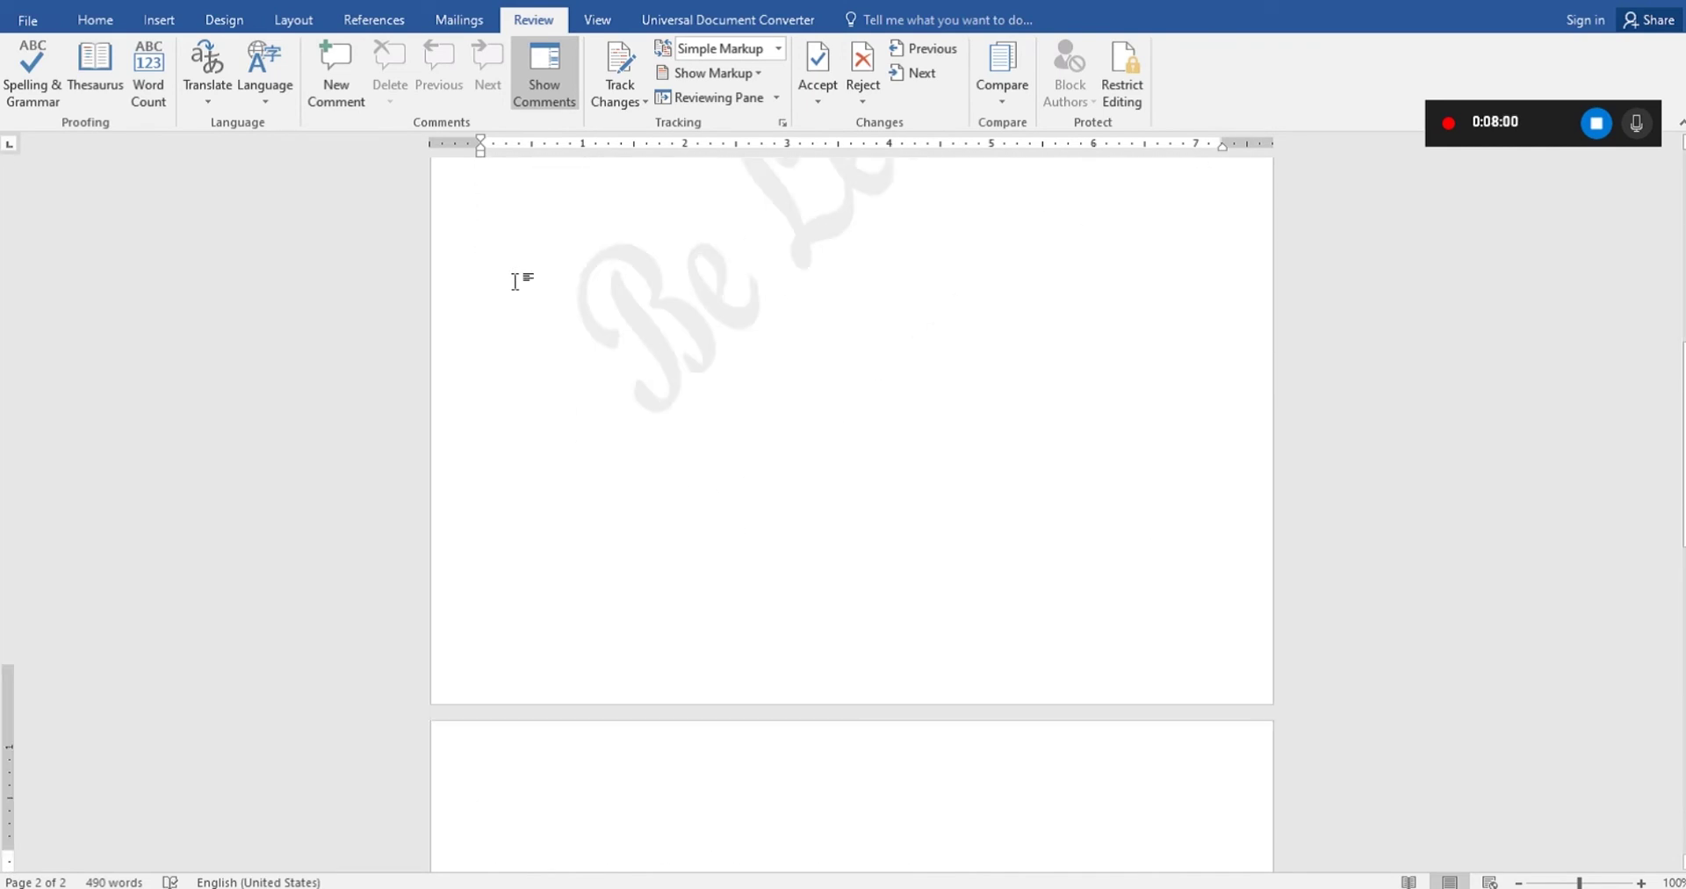
key("shift+Down")
key("shift+Down")
key("shift+Down")
key("shift+Down")
key("shift+Down")
key("shift+Down")
key("shift+Down")
key("shift+Down")
key("shift+Down")
key("shift+Down")
key("shift+Down")
key("shift+Down")
key("shift+Down")
key("shift+Down")
key("shift+Down")
key("shift+Down")
key("shift+Down")
key("shift+Down")
key("shift+Down")
key("shift+Down")
key("shift+Down")
key("shift+Down")
key("shift+Down")
key("shift+Down")
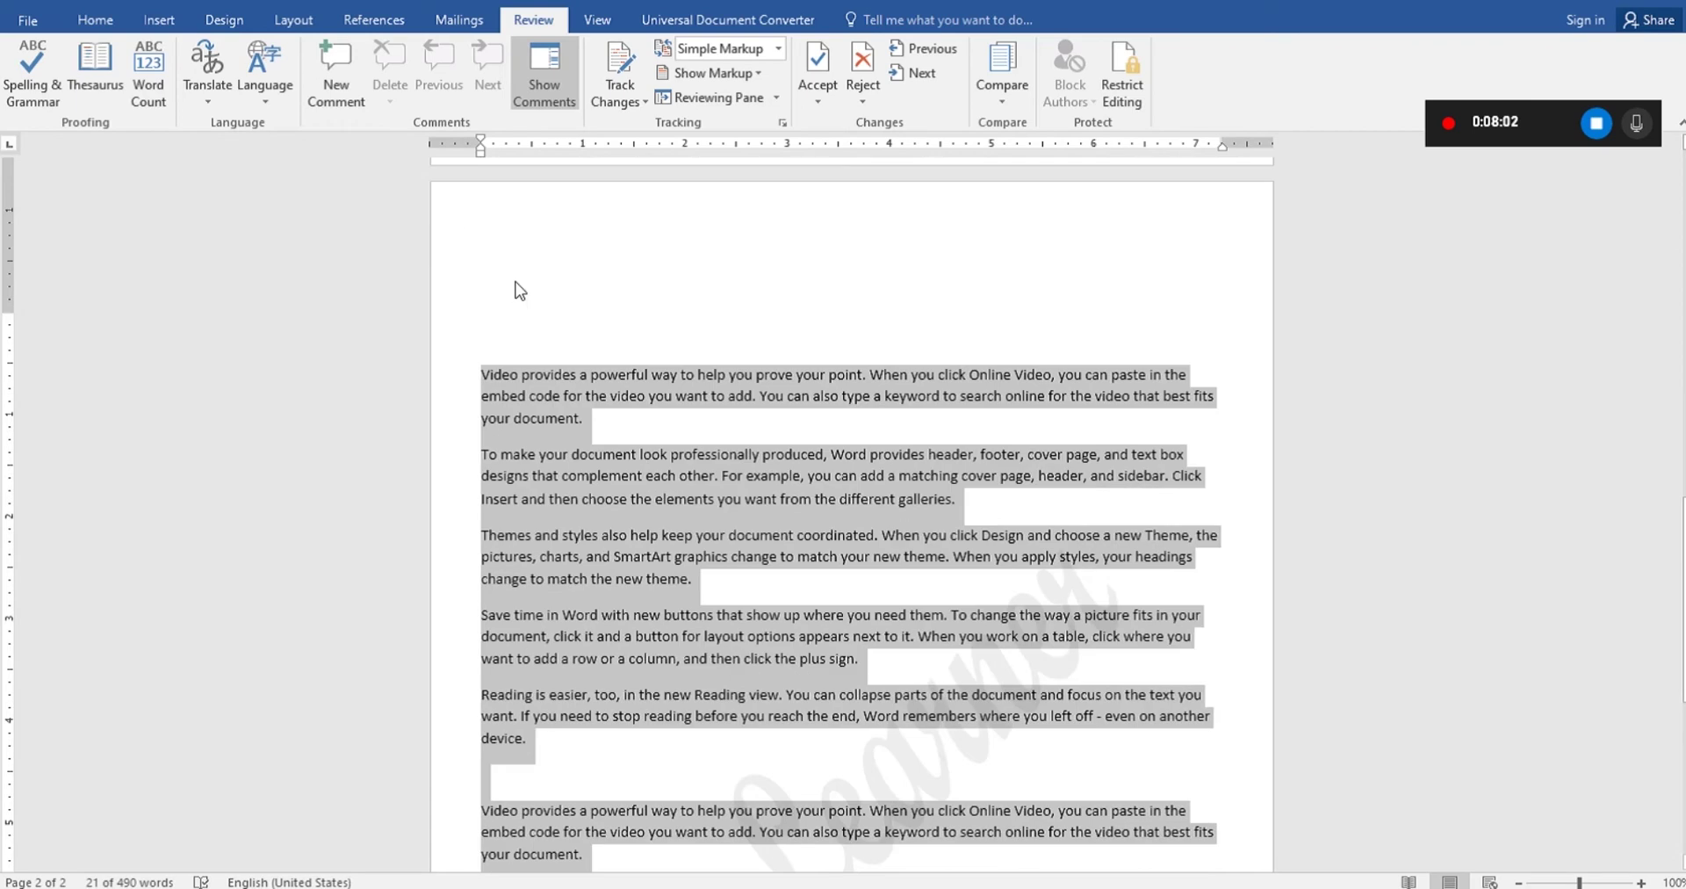
key("shift+Up")
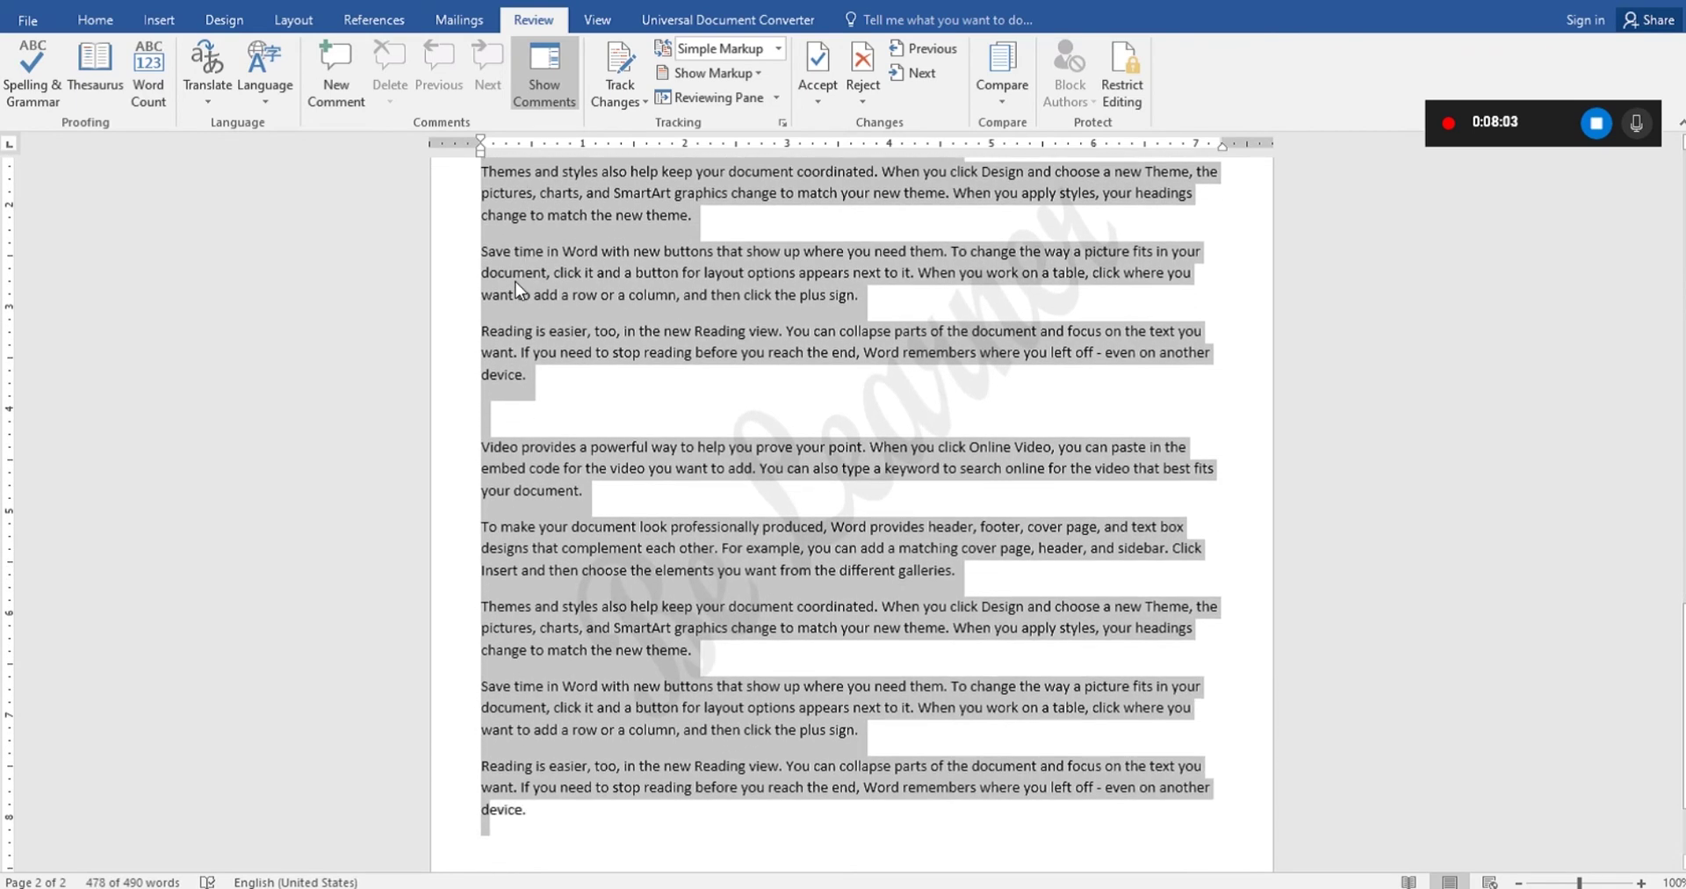
left_click(293, 19)
left_click(195, 92)
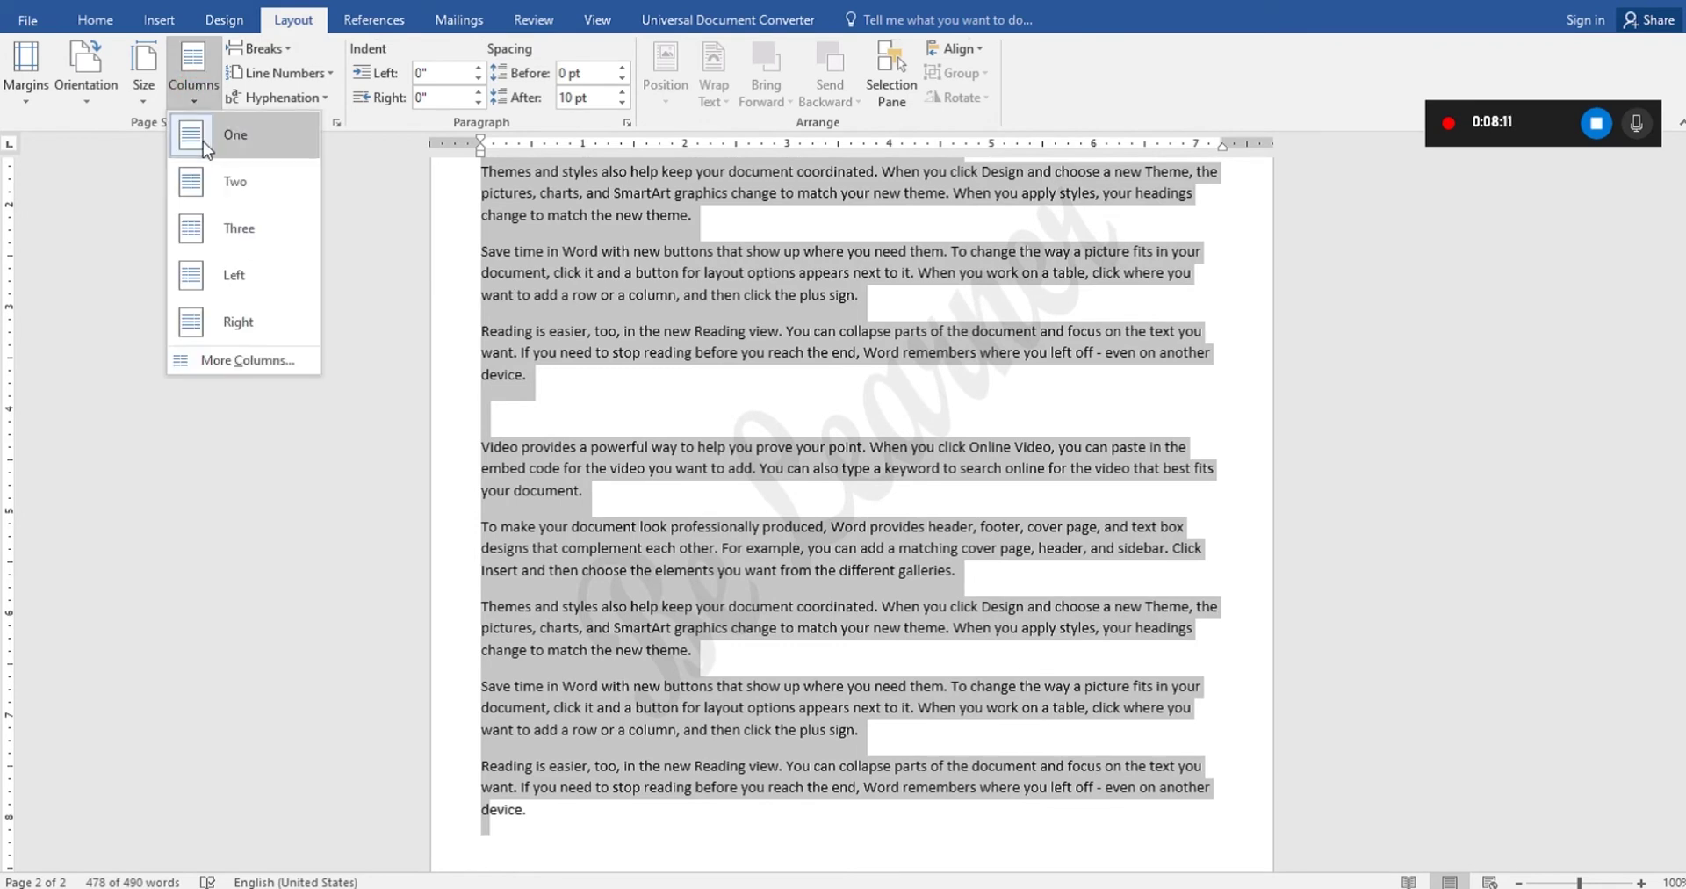
left_click(236, 184)
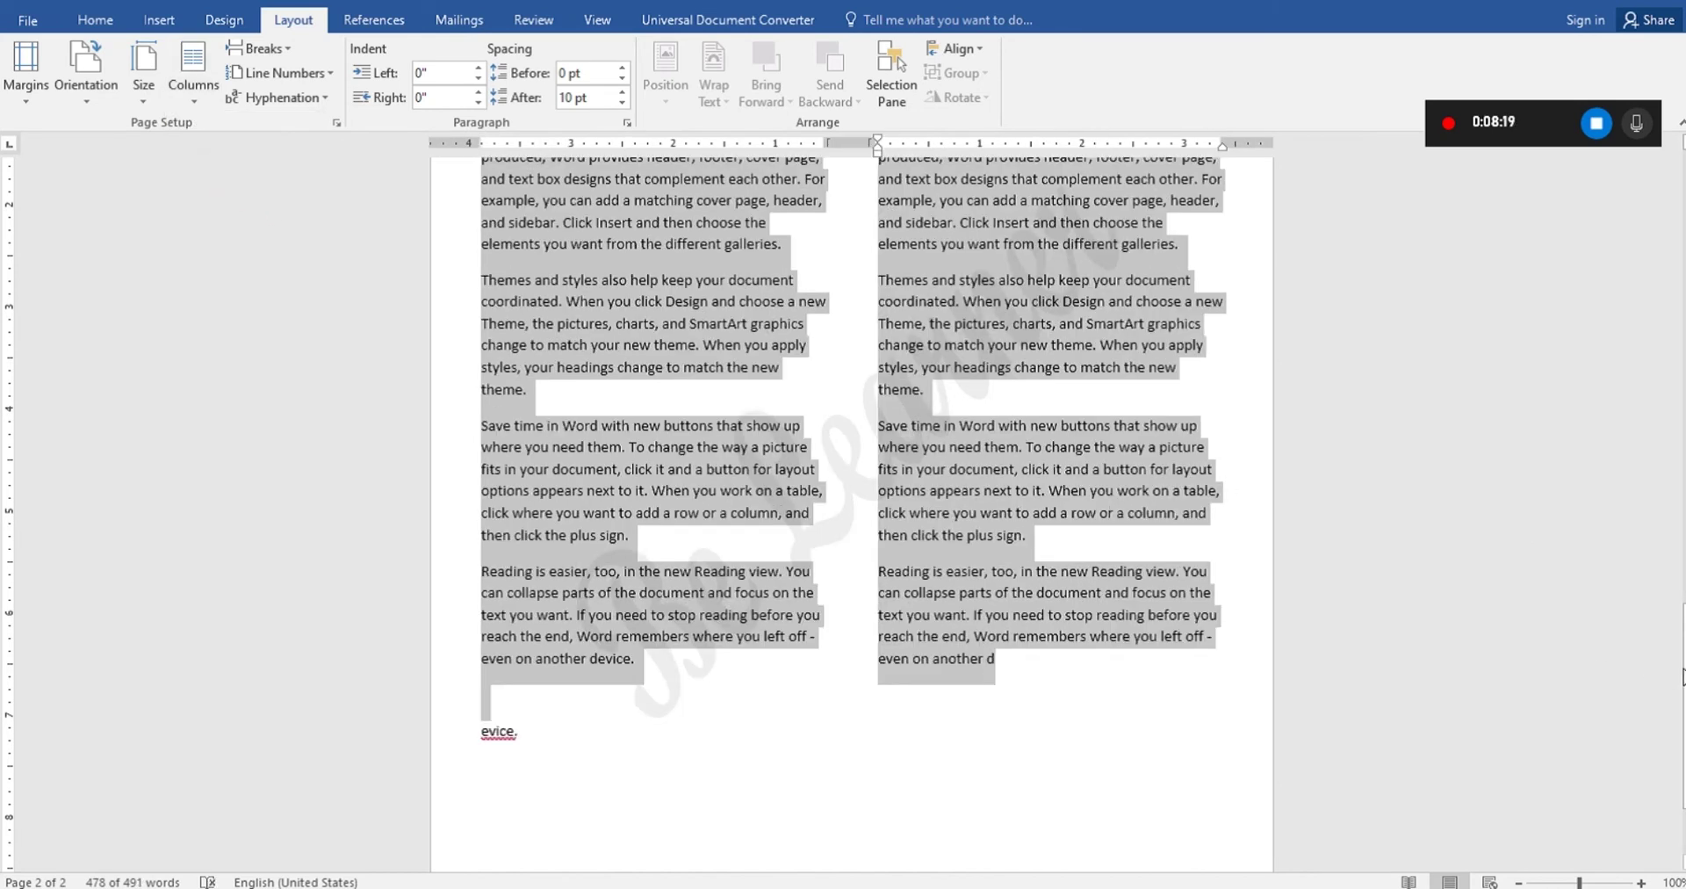
Select all the two-column sample paragraphs on the second page and justify their text.
scroll(878, 483, "up", 8)
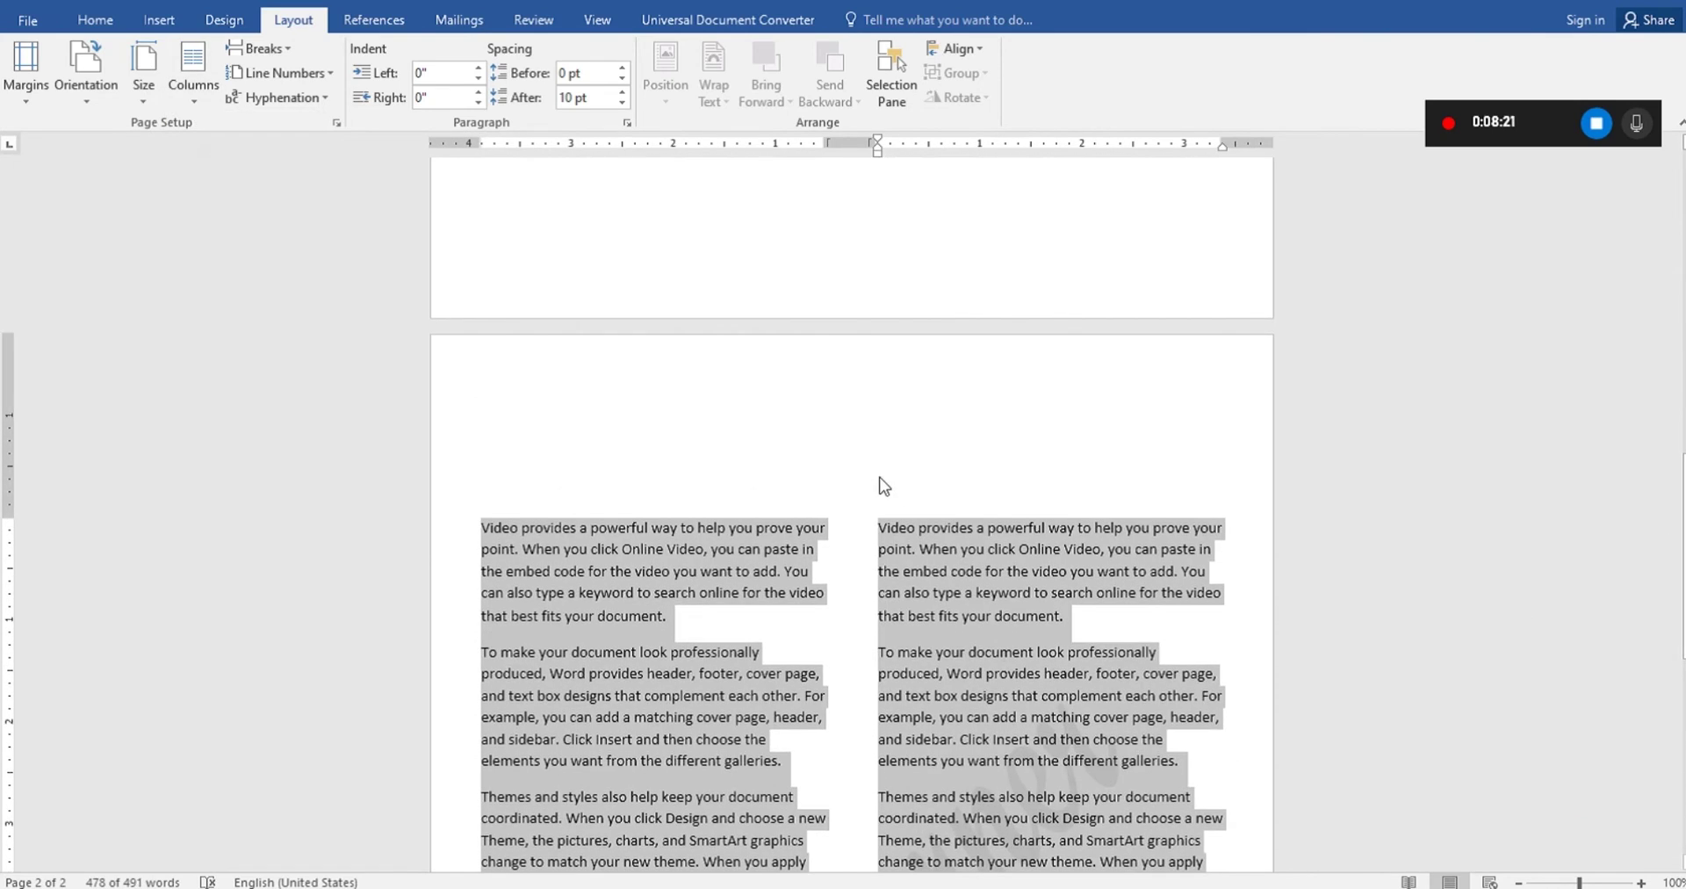
left_click(603, 521)
left_click(480, 527)
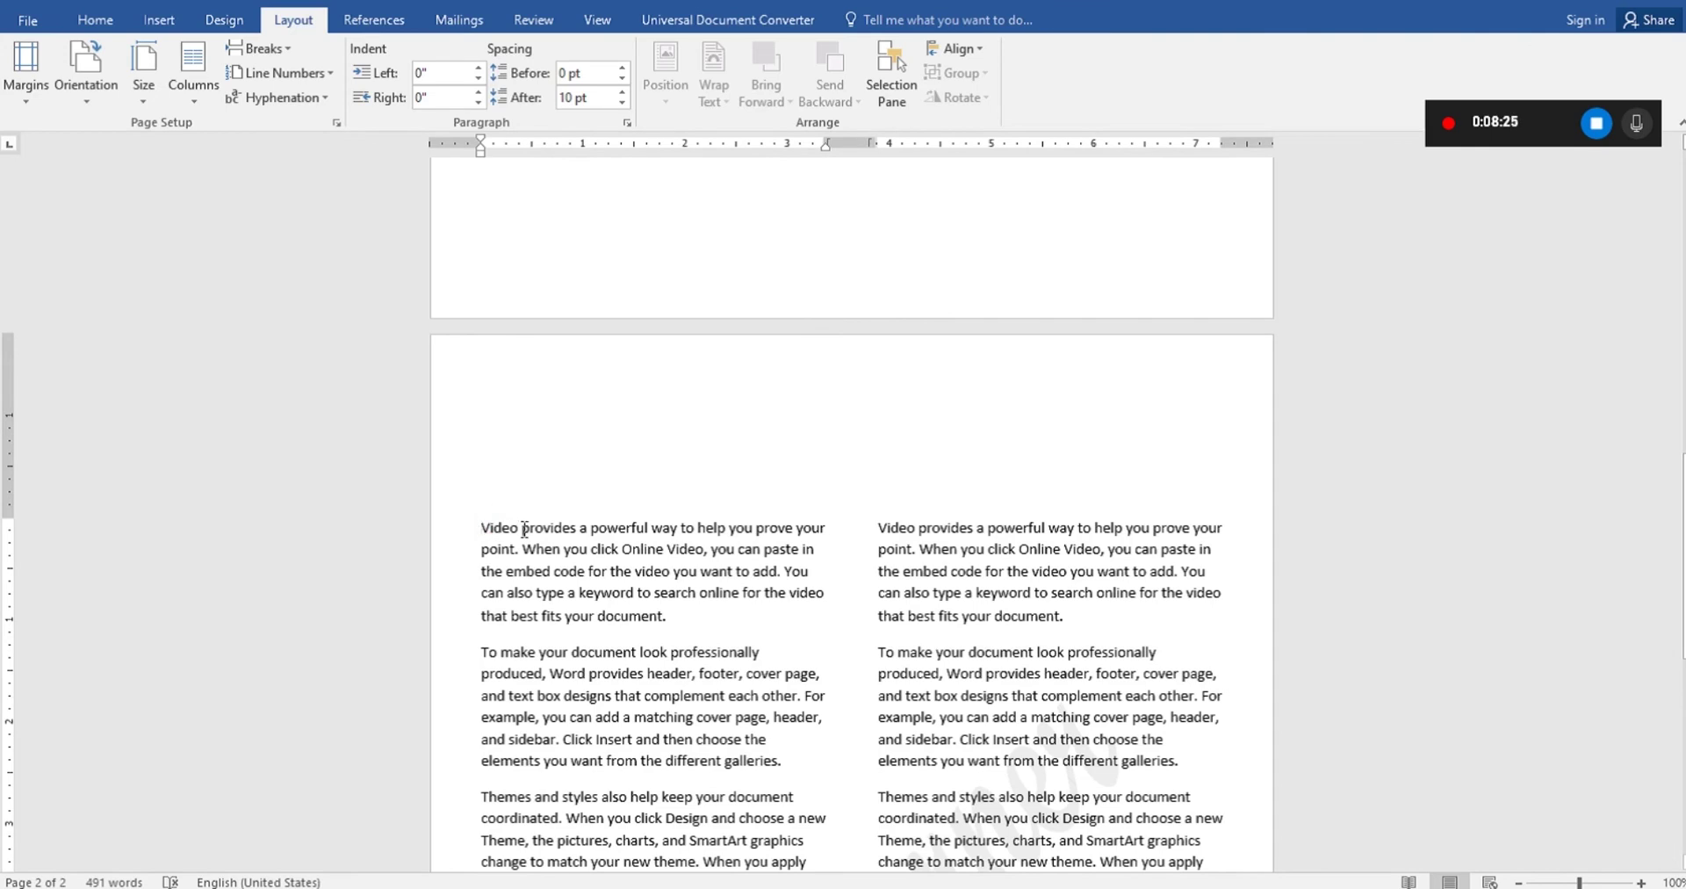
double_click(466, 533)
left_click_drag(489, 650, 955, 524)
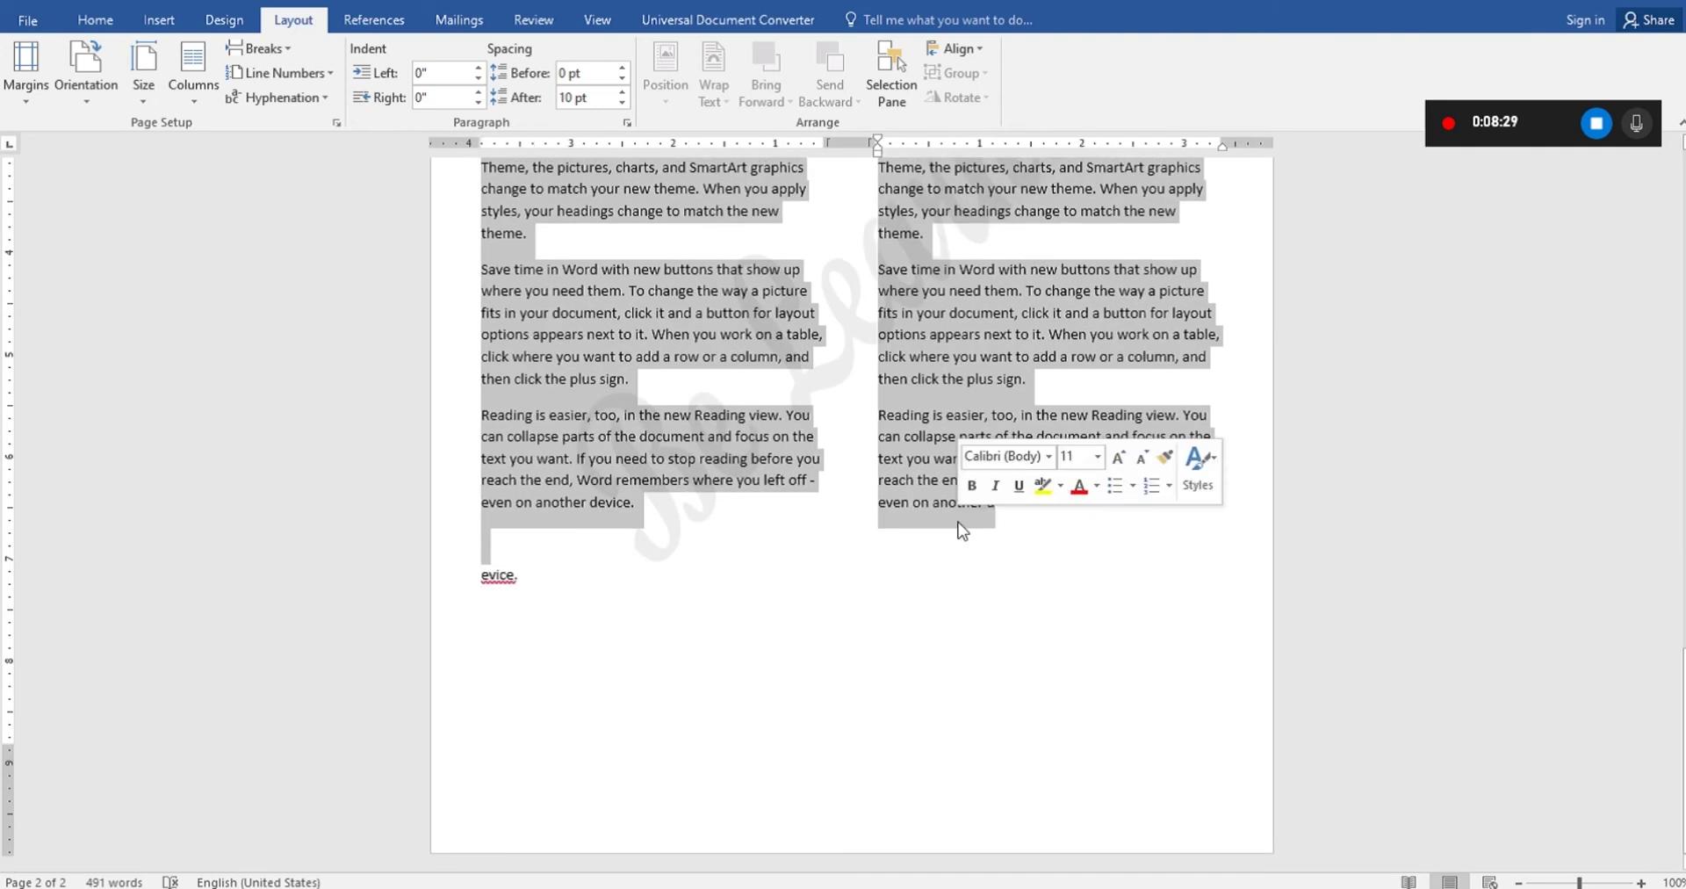
key("ctrl+j")
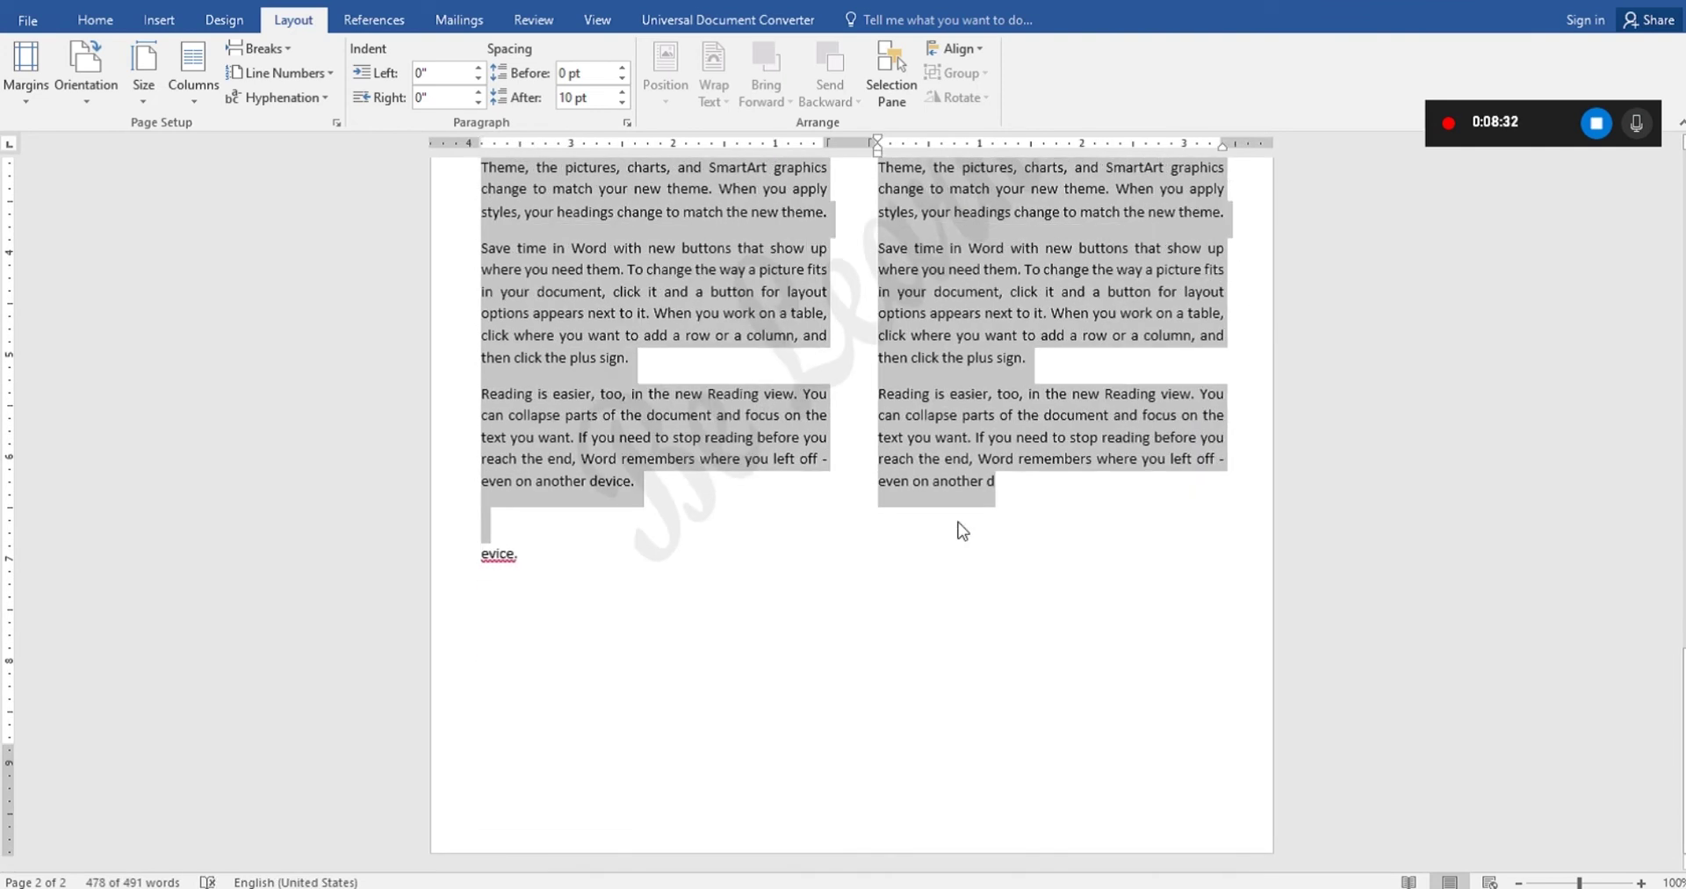
Lay out the selected sample paragraphs on the second page in three columns.
left_click(959, 523)
scroll(960, 522, "down", 3)
key("shift+Down")
key("Up")
key("shift+Down")
key("shift+Down")
key("shift+Down")
key("shift+Down")
key("shift+Down")
key("shift+Down")
key("shift+Down")
key("shift+Down")
key("shift+Down")
key("shift+Down")
key("shift+Down")
key("shift+Down")
key("shift+Down")
key("shift+Down")
key("shift+Down")
key("shift+Down")
key("shift+Down")
key("shift+Down")
key("shift+Down")
key("shift+Down")
key("shift+Down")
key("shift+Down")
key("shift+Down")
key("shift+Down")
key("shift+Down")
key("shift+Down")
key("shift+Down")
key("shift+Down")
key("shift+Down")
key("shift+Down")
key("shift+Down")
key("shift+Down")
key("shift+Down")
key("shift+Down")
key("shift+Down")
key("shift+Down")
key("shift+Down")
key("shift+Down")
key("shift+Down")
key("shift+Down")
key("shift+Down")
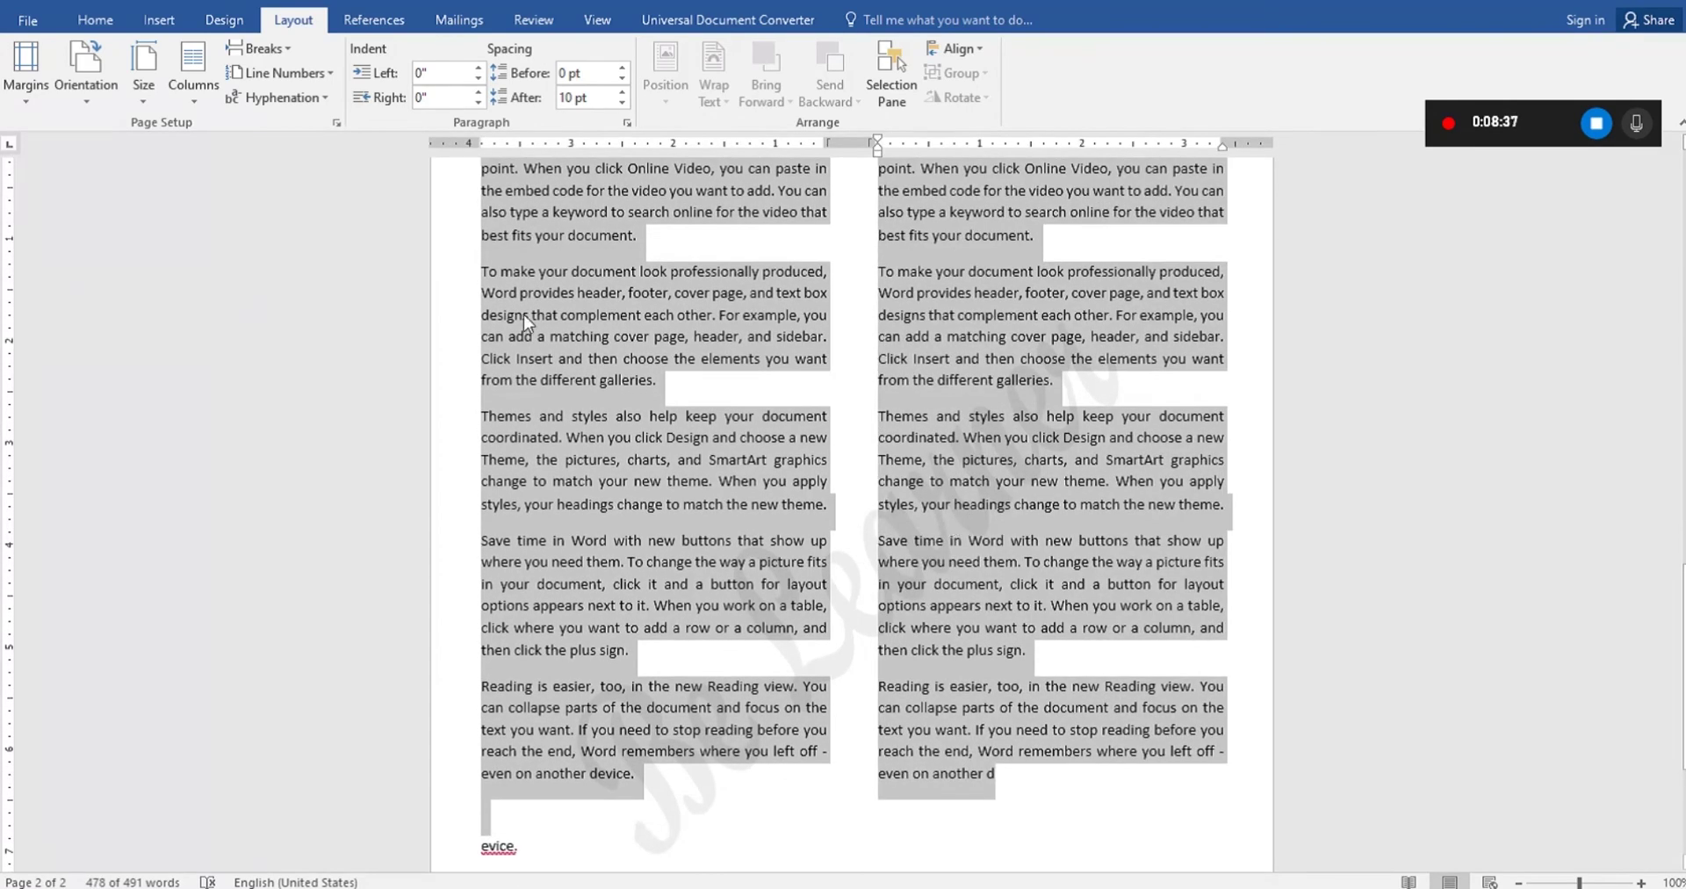
left_click(193, 72)
left_click(255, 230)
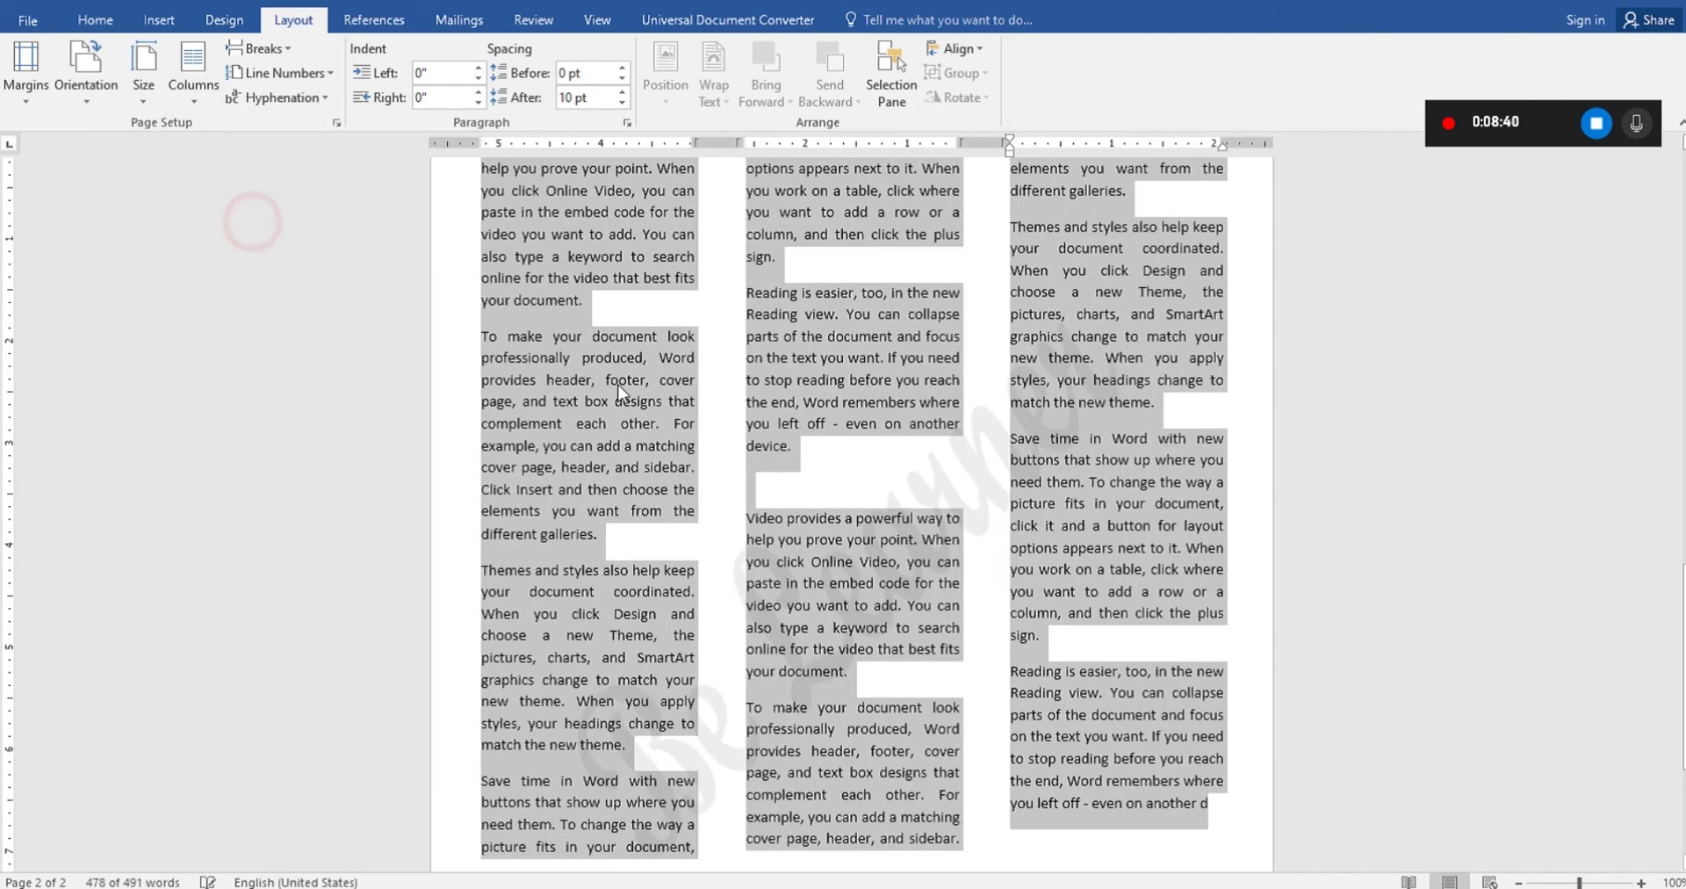
left_click(703, 445)
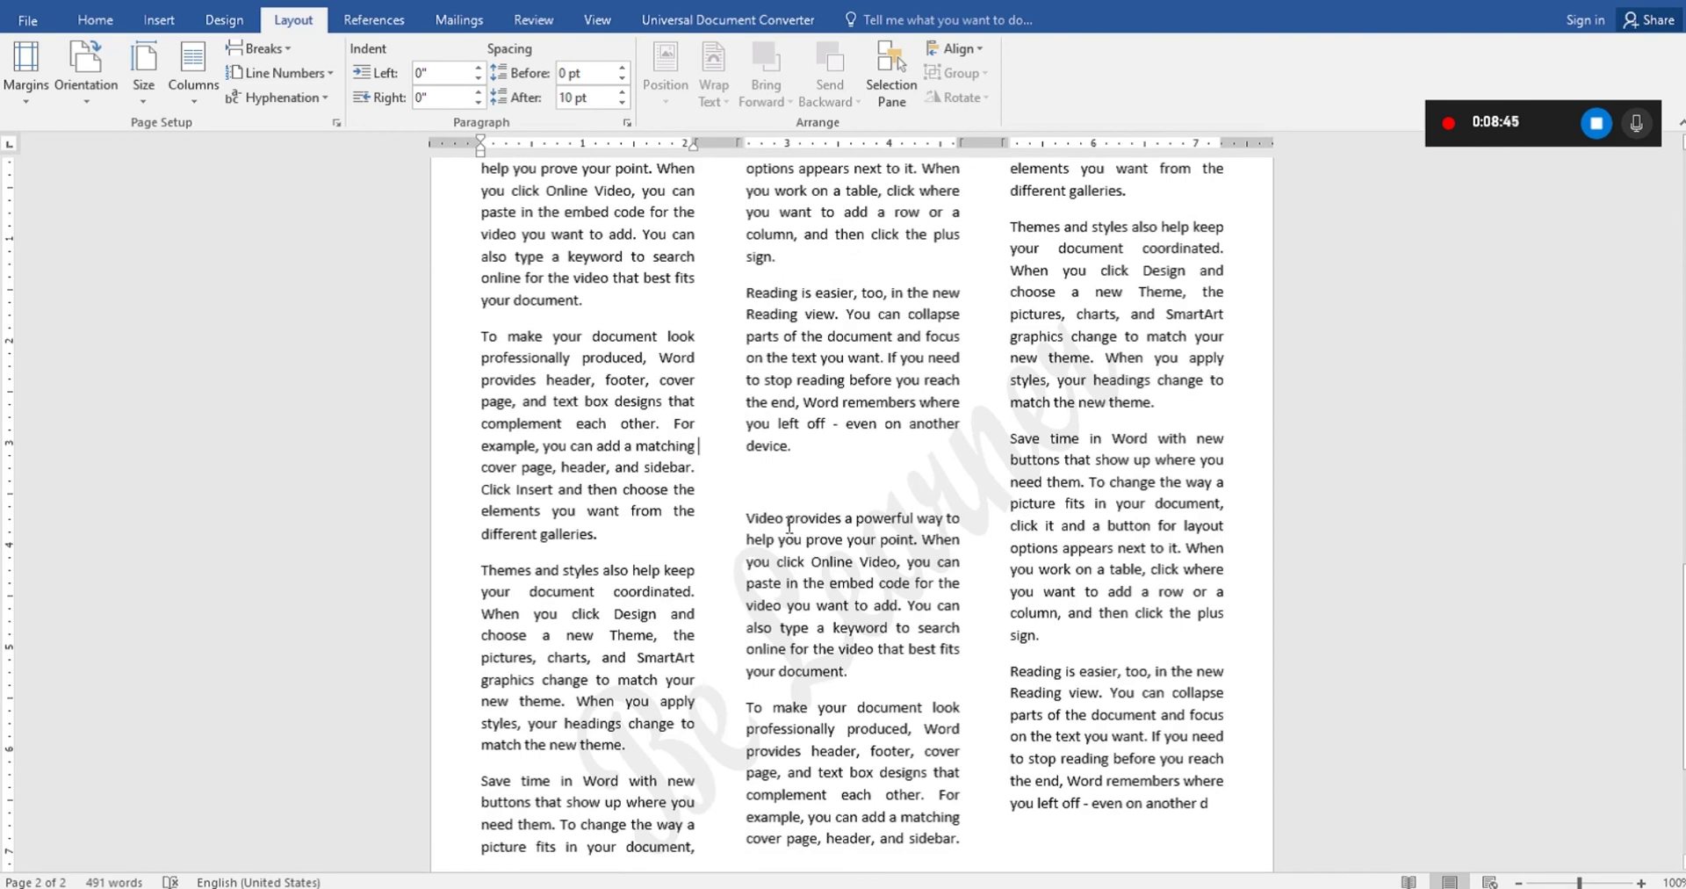
Switch the sample paragraphs to the Left column preset, with a narrow first column and a wide second one.
left_click(497, 323)
left_click(198, 85)
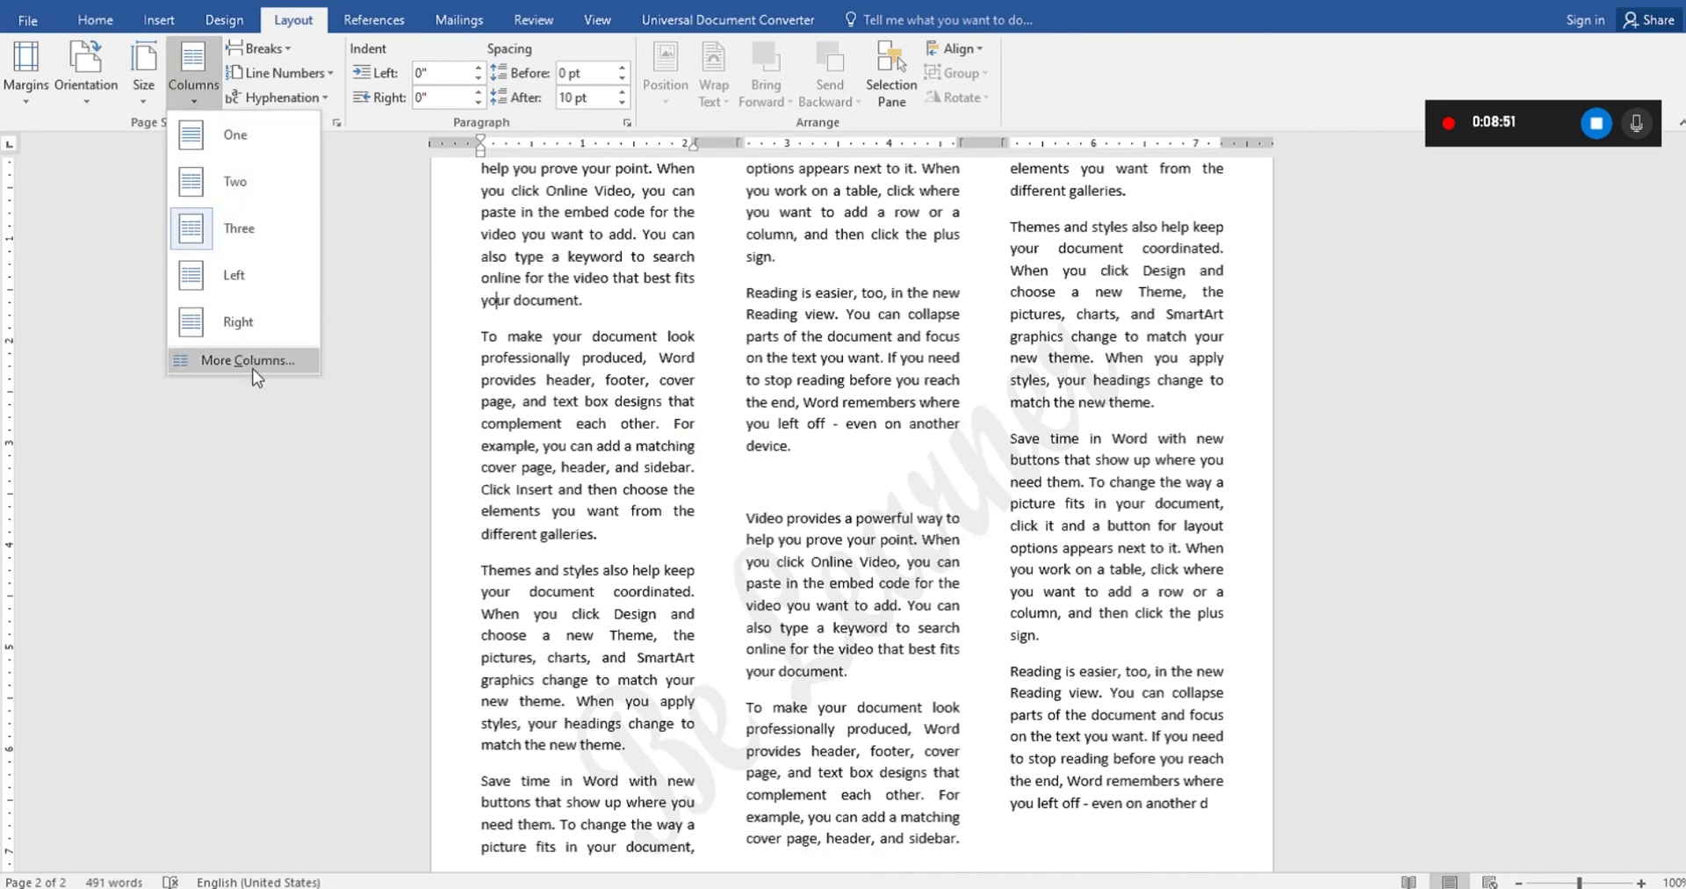
left_click(200, 275)
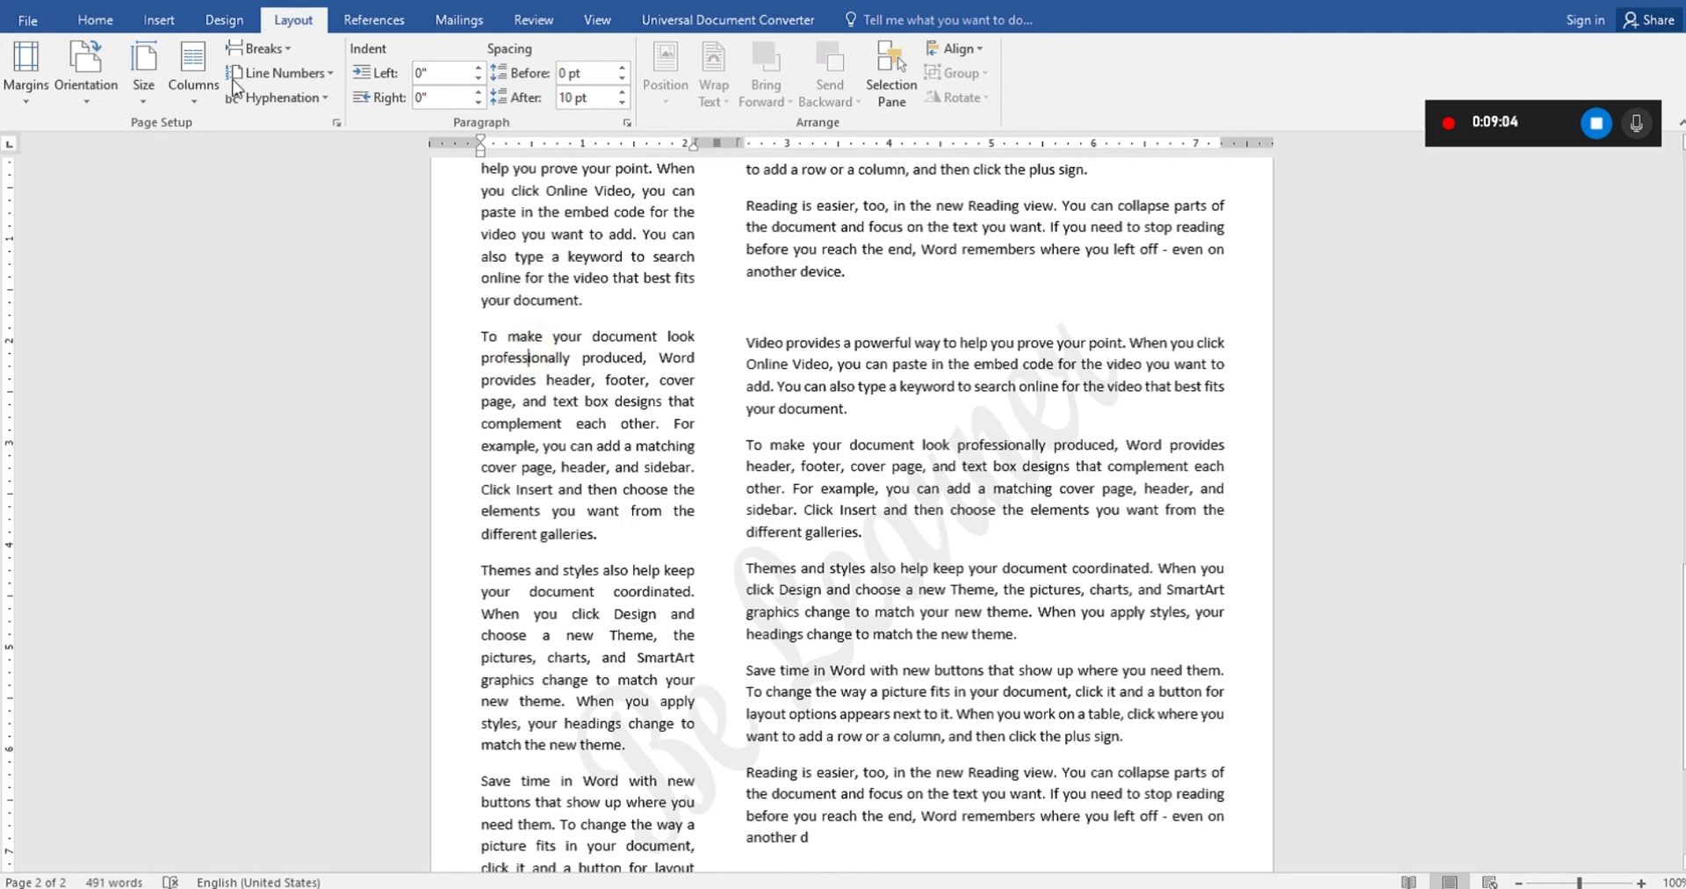
Review the detailed column settings for widths and spacing, and leave them without changes.
left_click(193, 68)
left_click(248, 360)
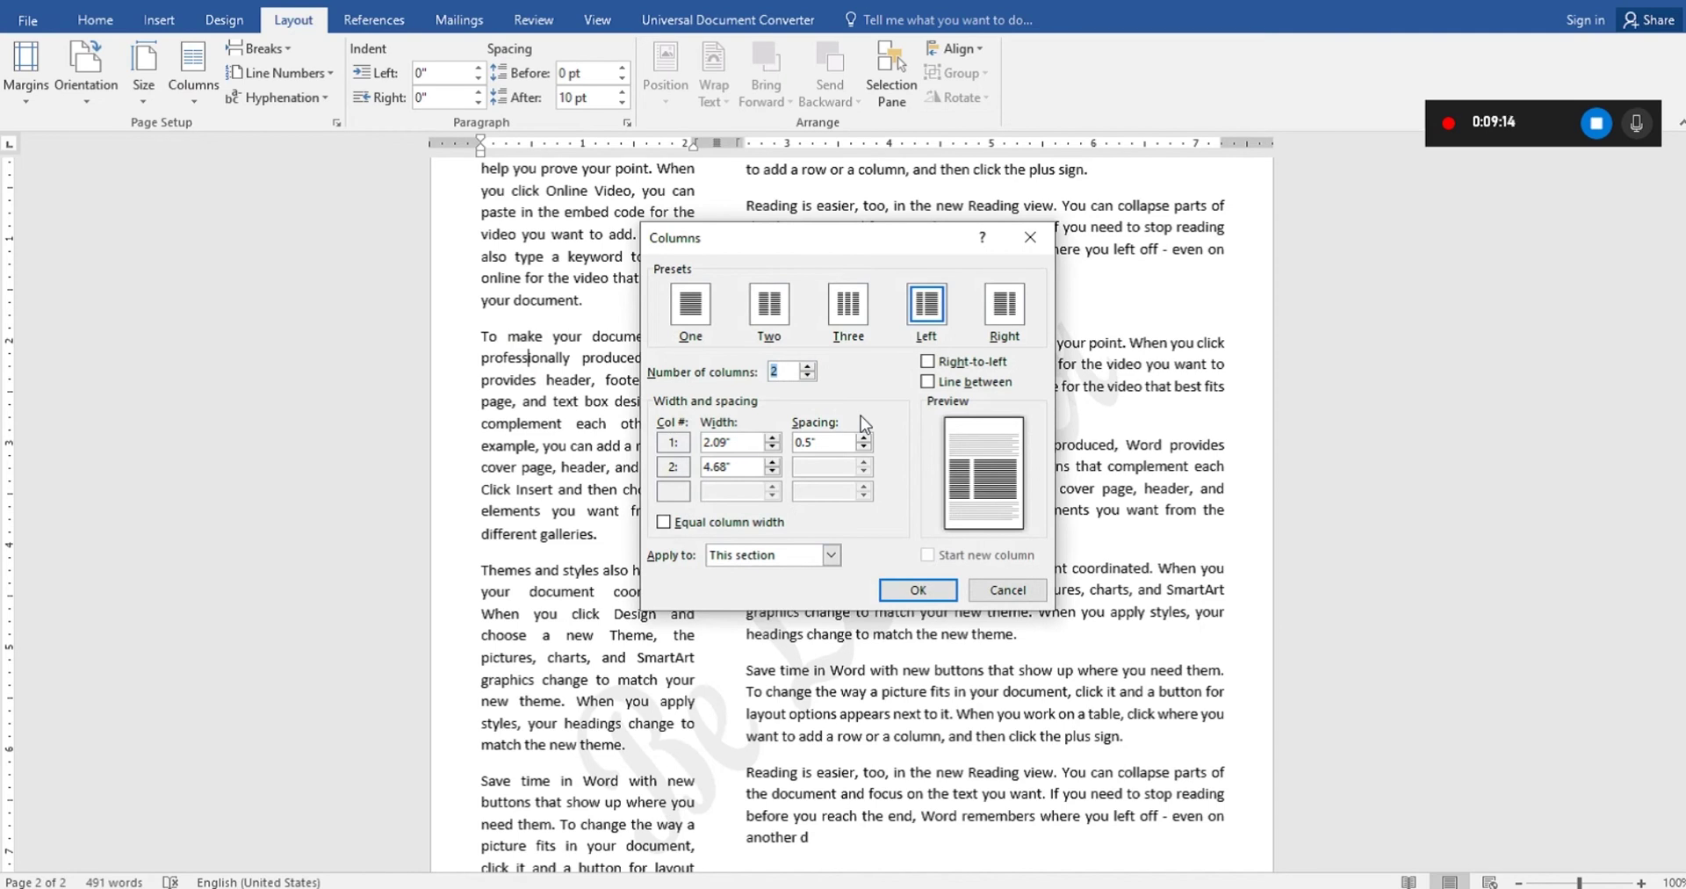
left_click(1007, 589)
left_click(194, 83)
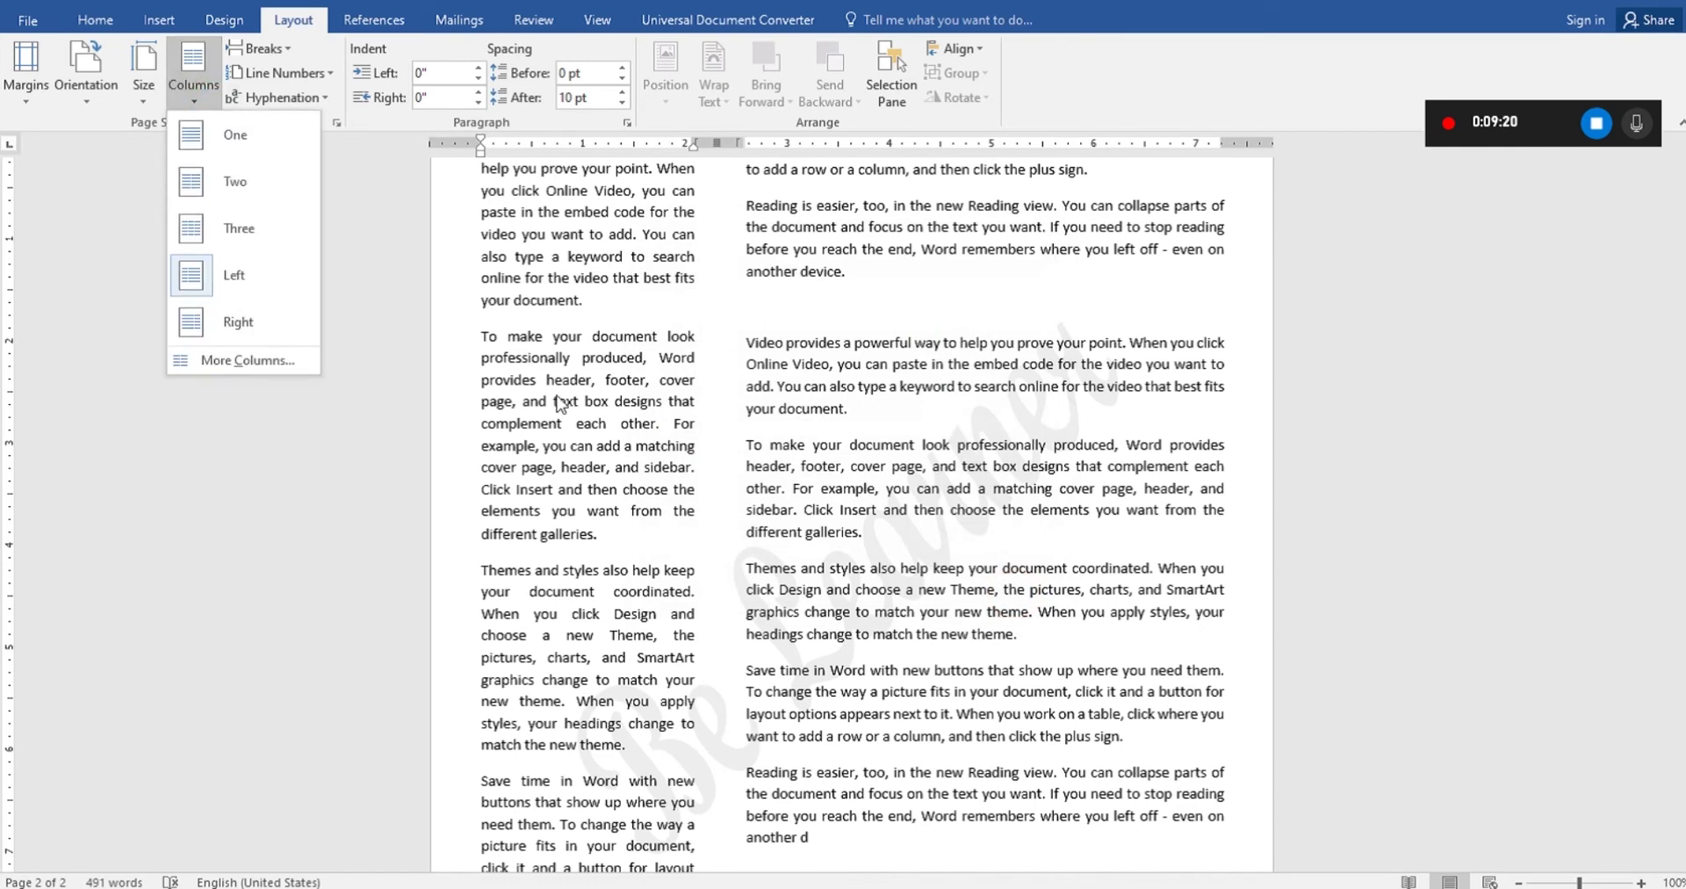
left_click(555, 362)
Undo the column and justification changes until the sample paragraphs are back in a single left-aligned column.
key("ctrl+a")
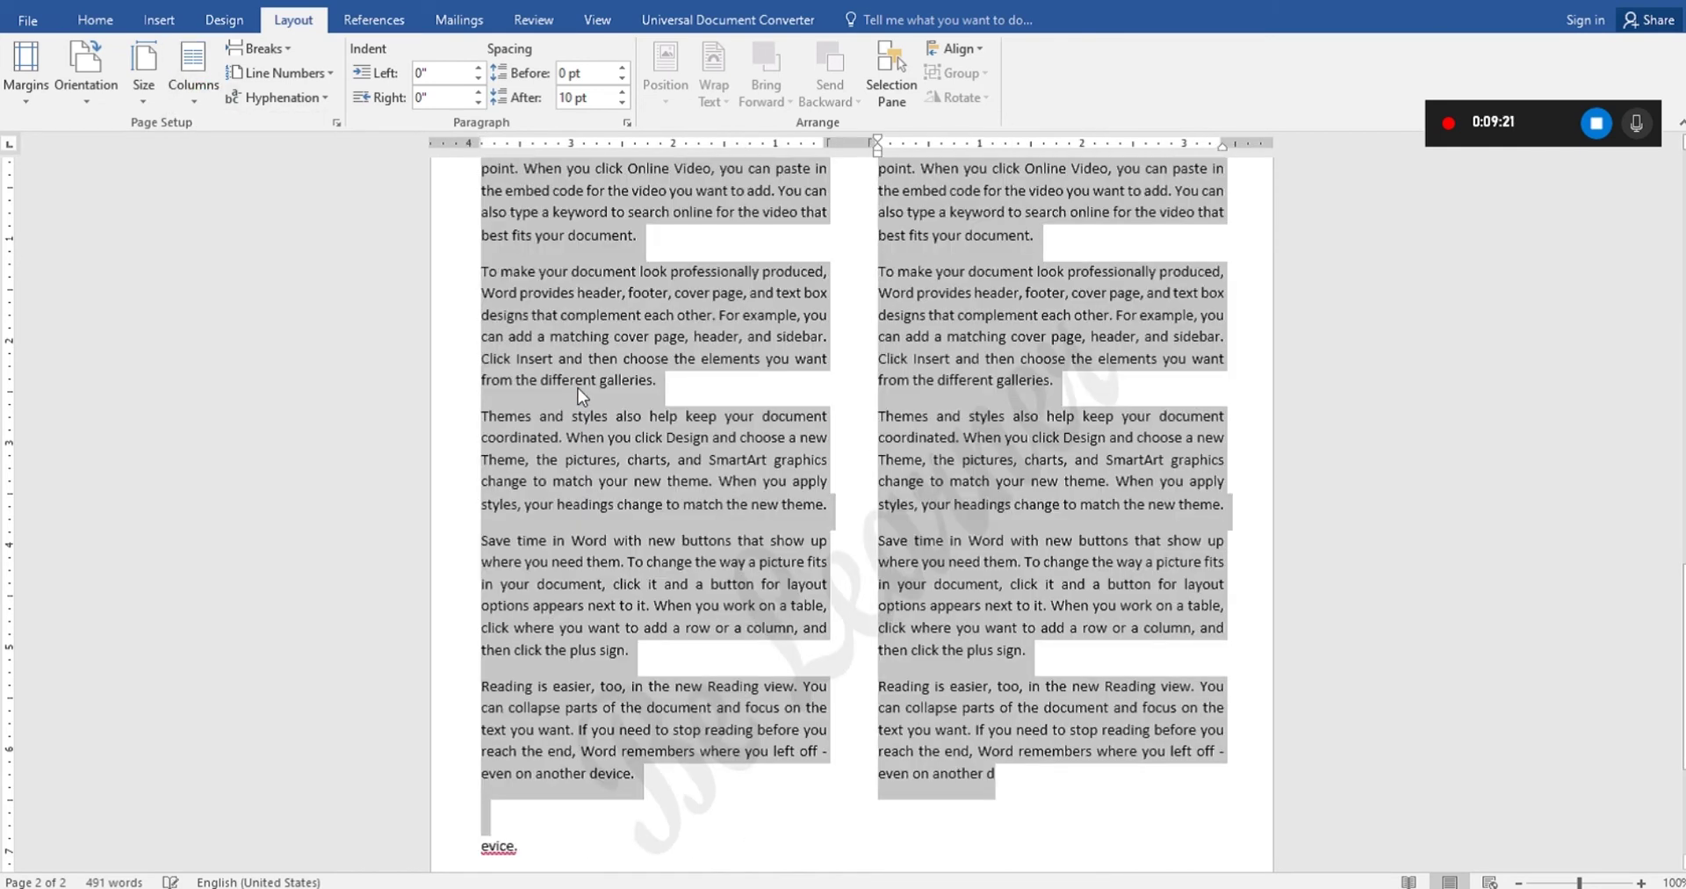
key("ctrl+z")
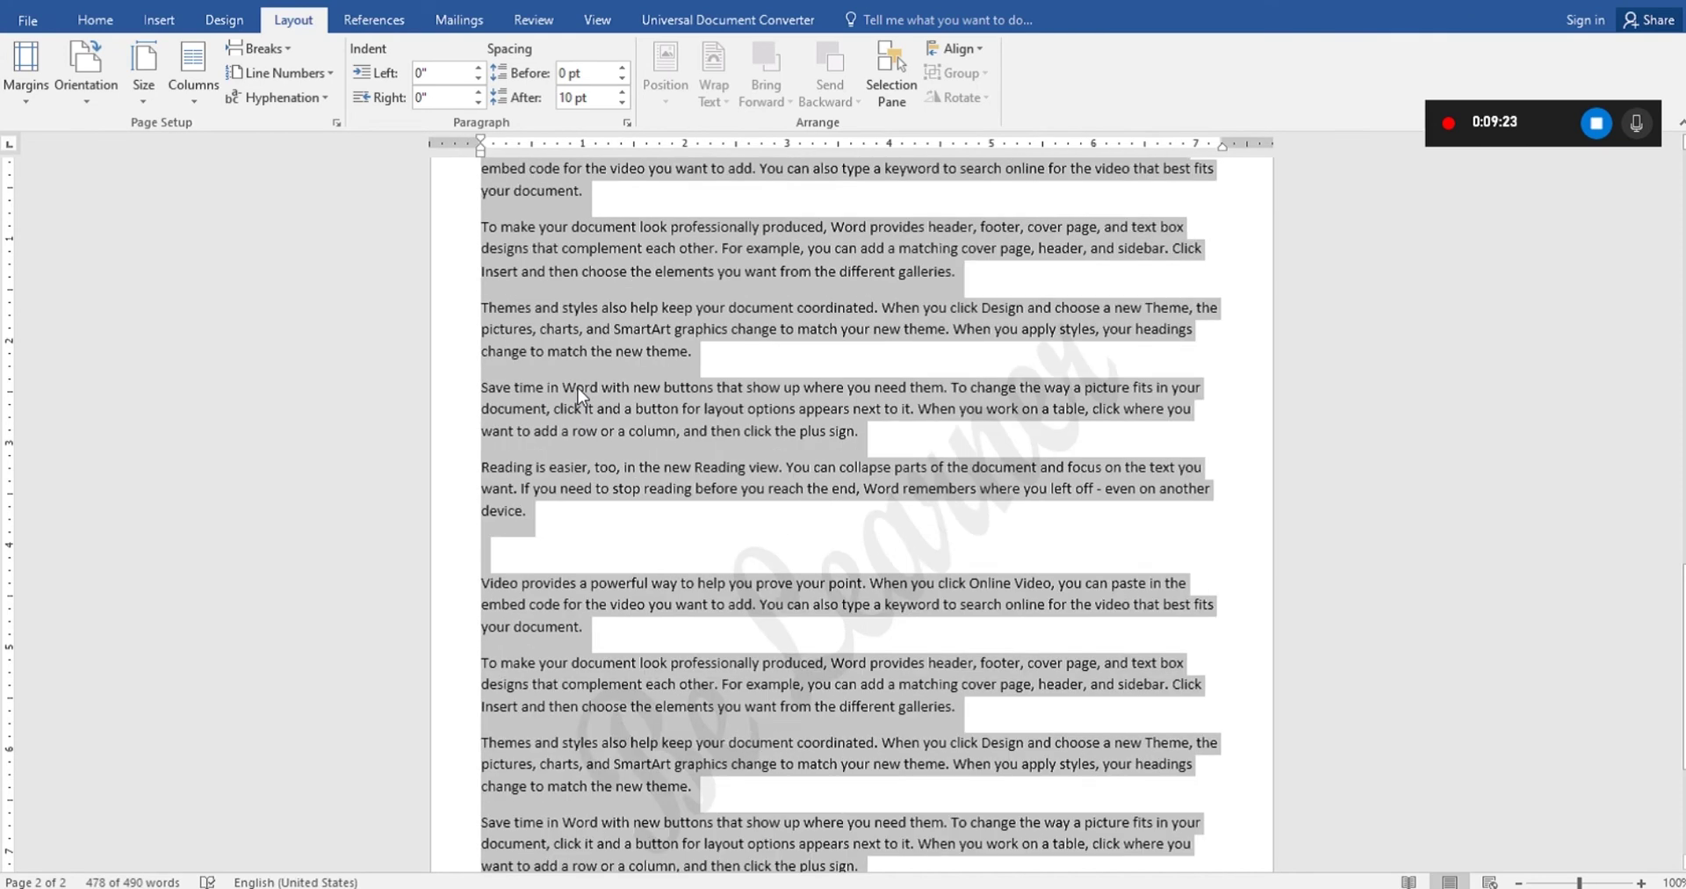
left_click(578, 395)
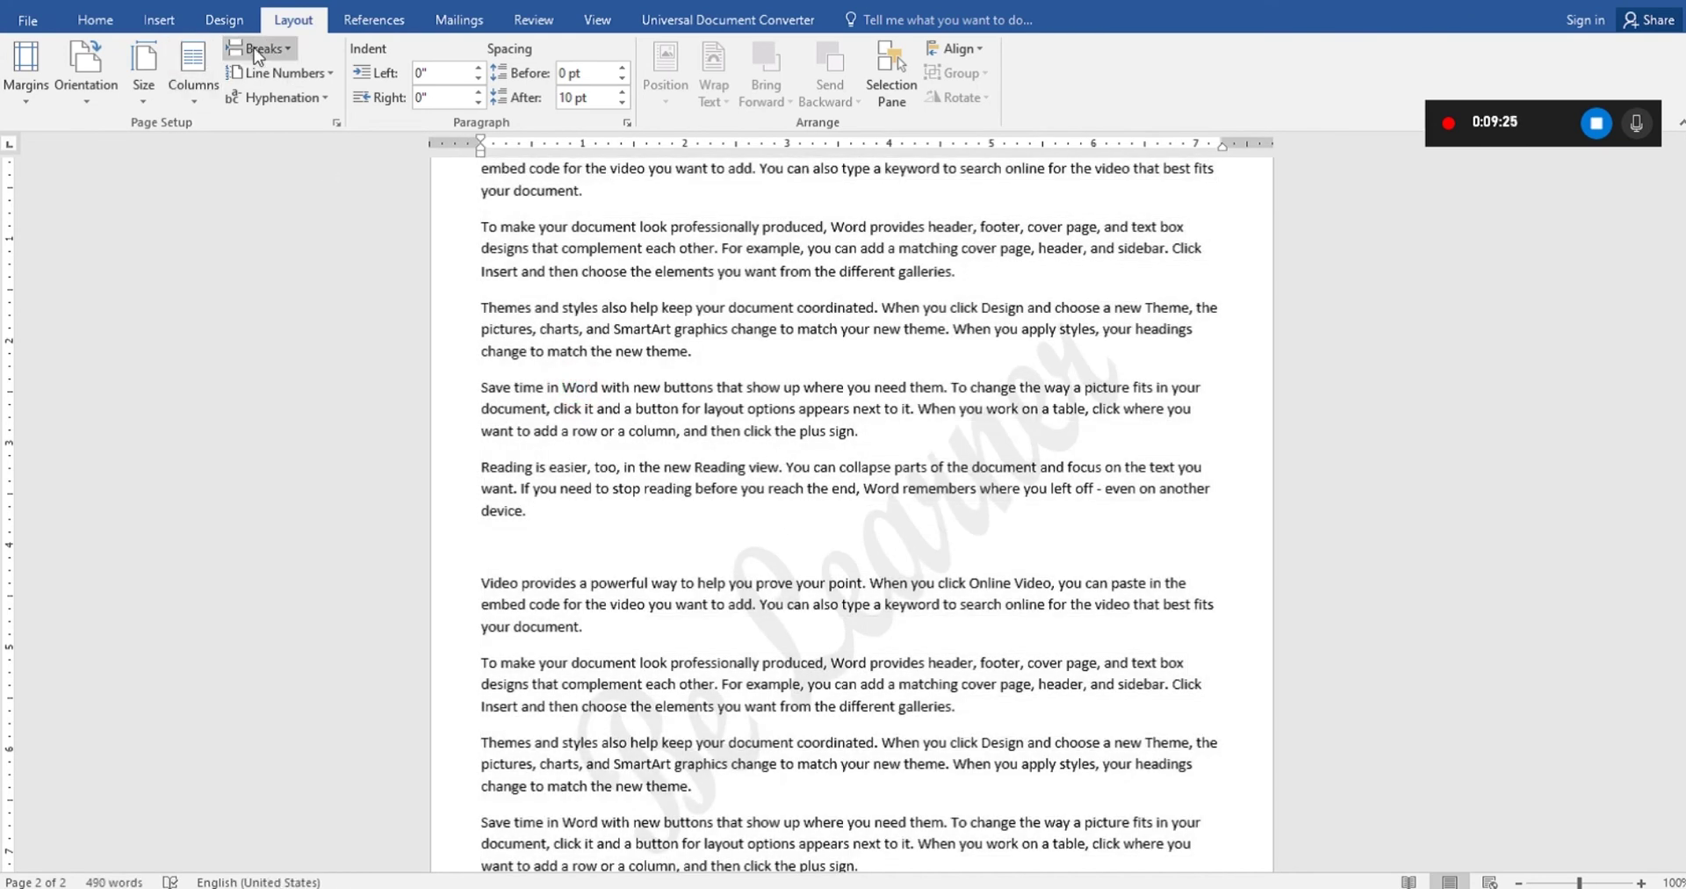
Review the available page break and section break options.
left_click(193, 66)
left_click(193, 66)
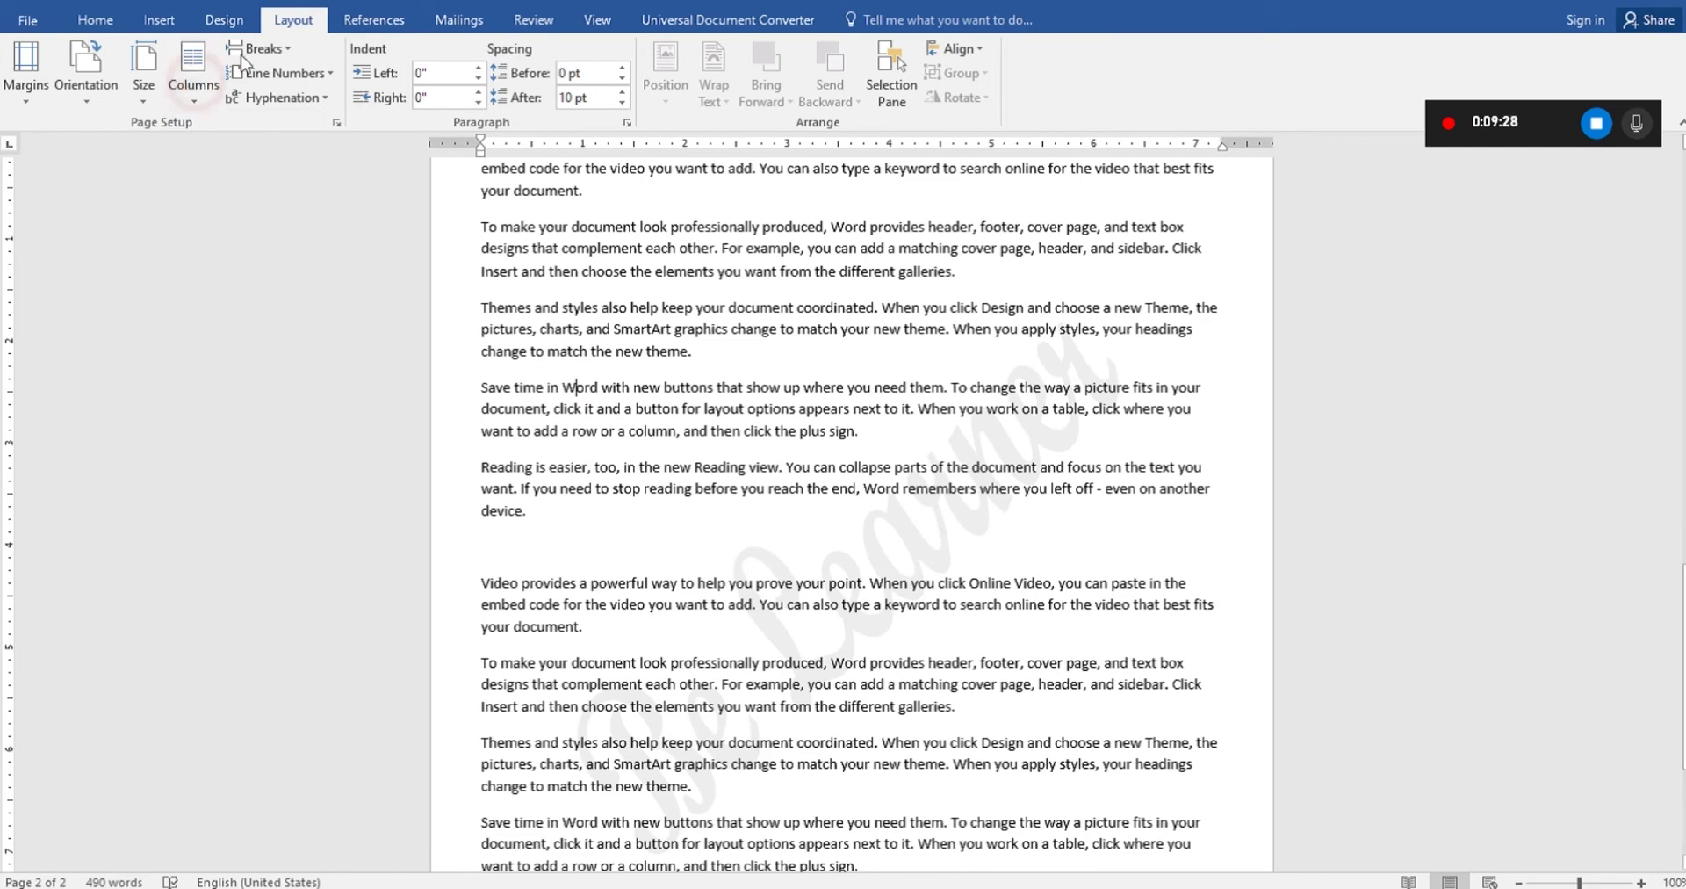
left_click(251, 49)
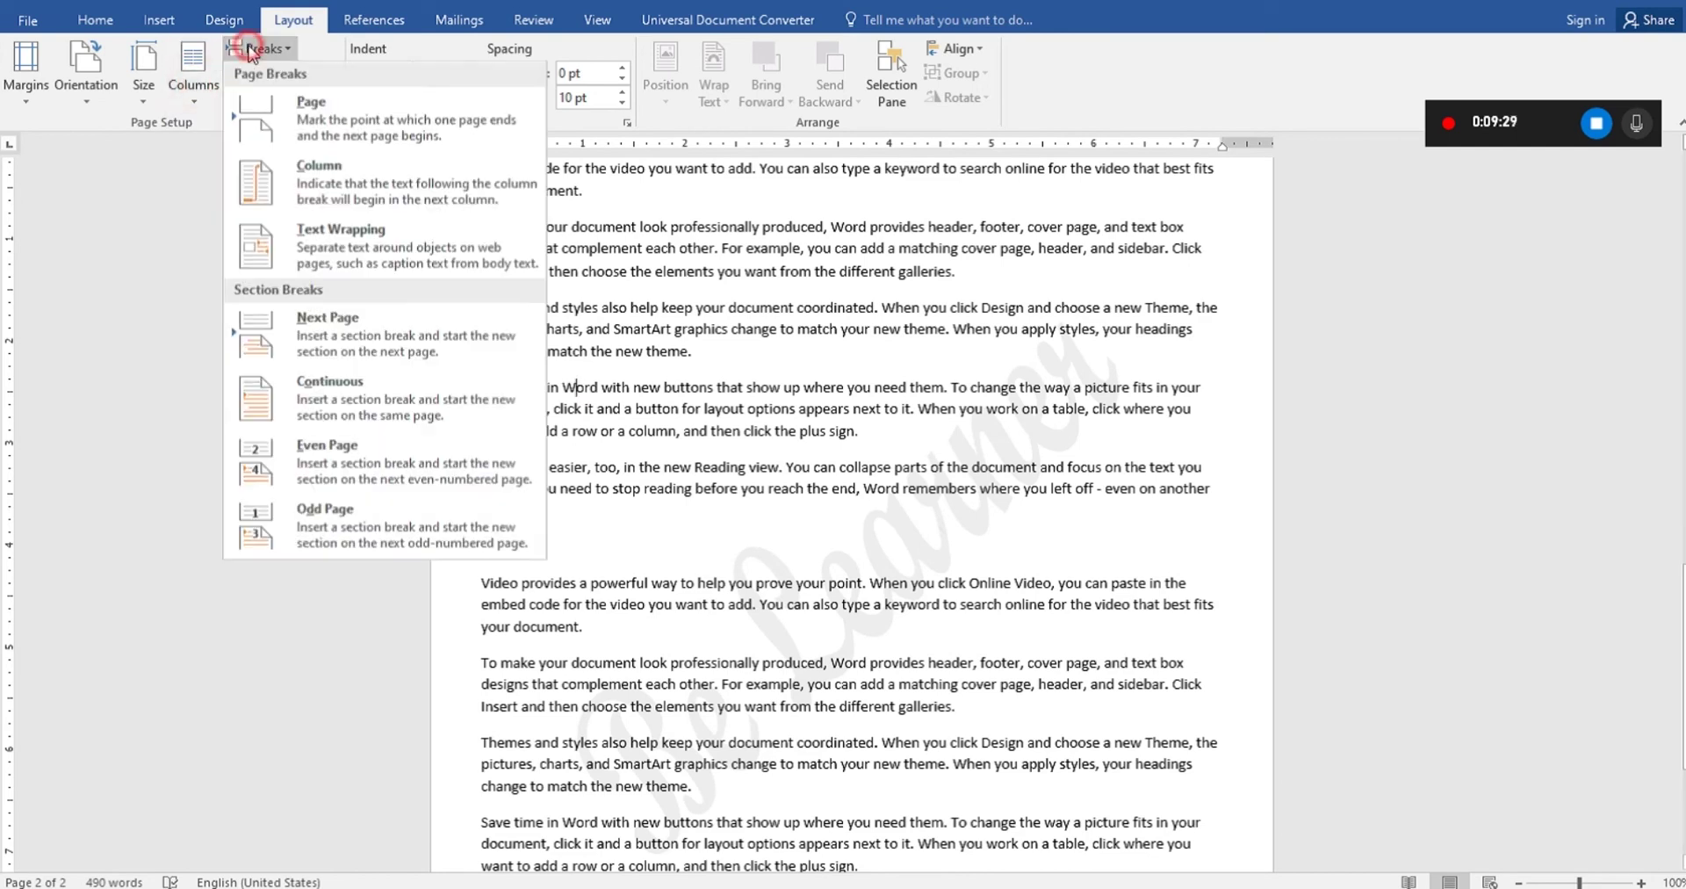
left_click(797, 490)
Insert a page break before the second set of sample paragraphs and remove it again.
key("Down")
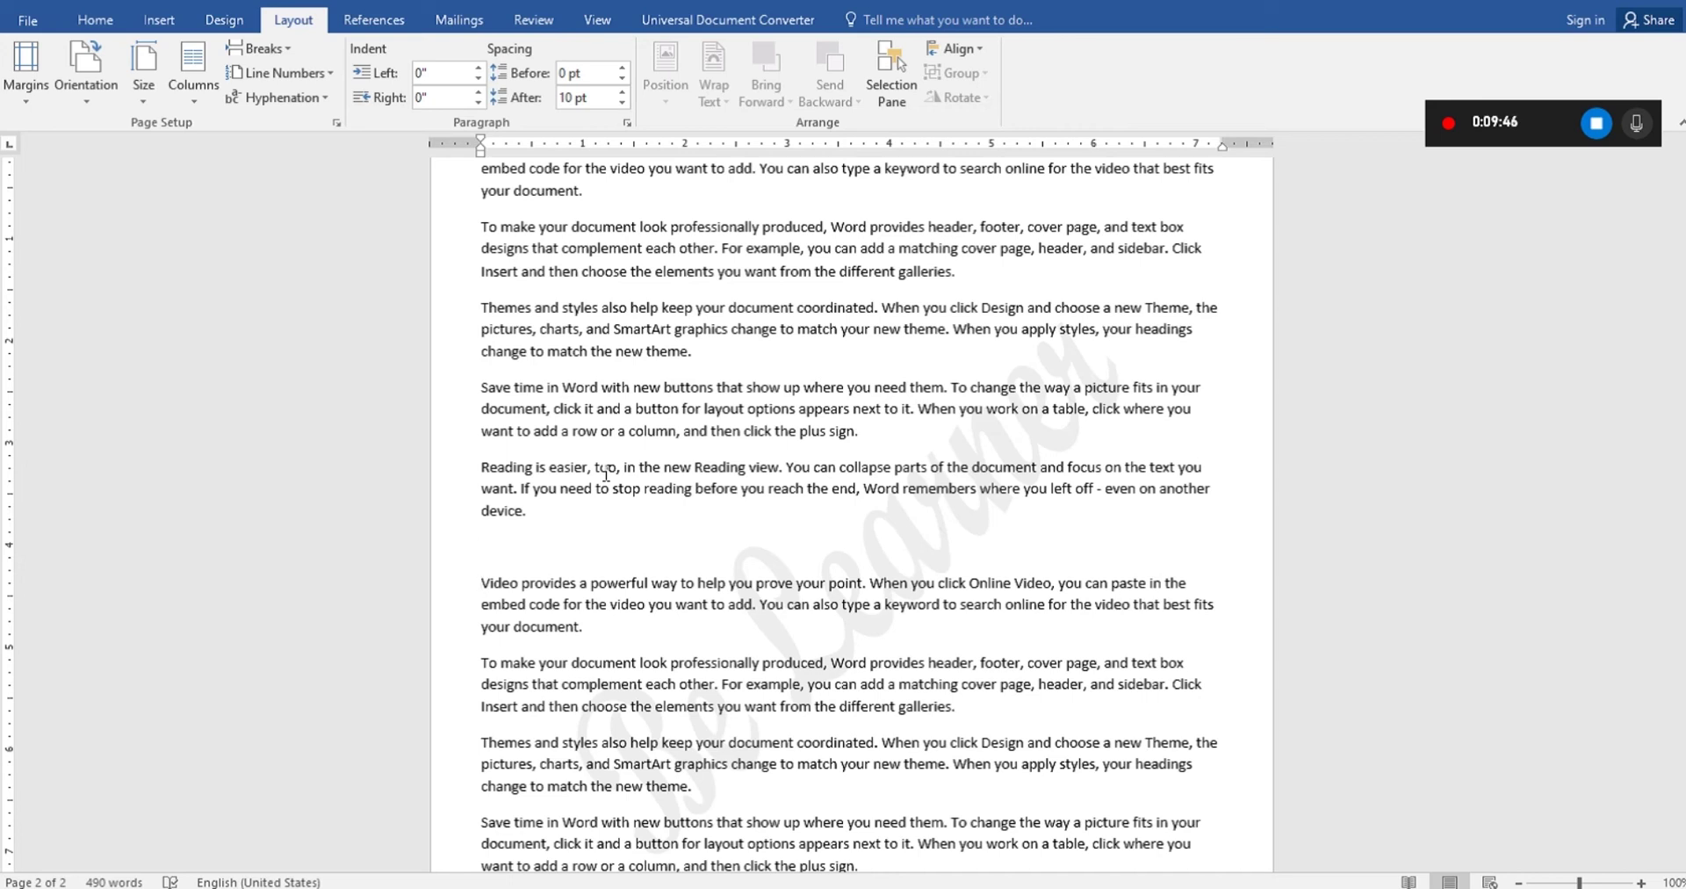
key("ctrl+Return")
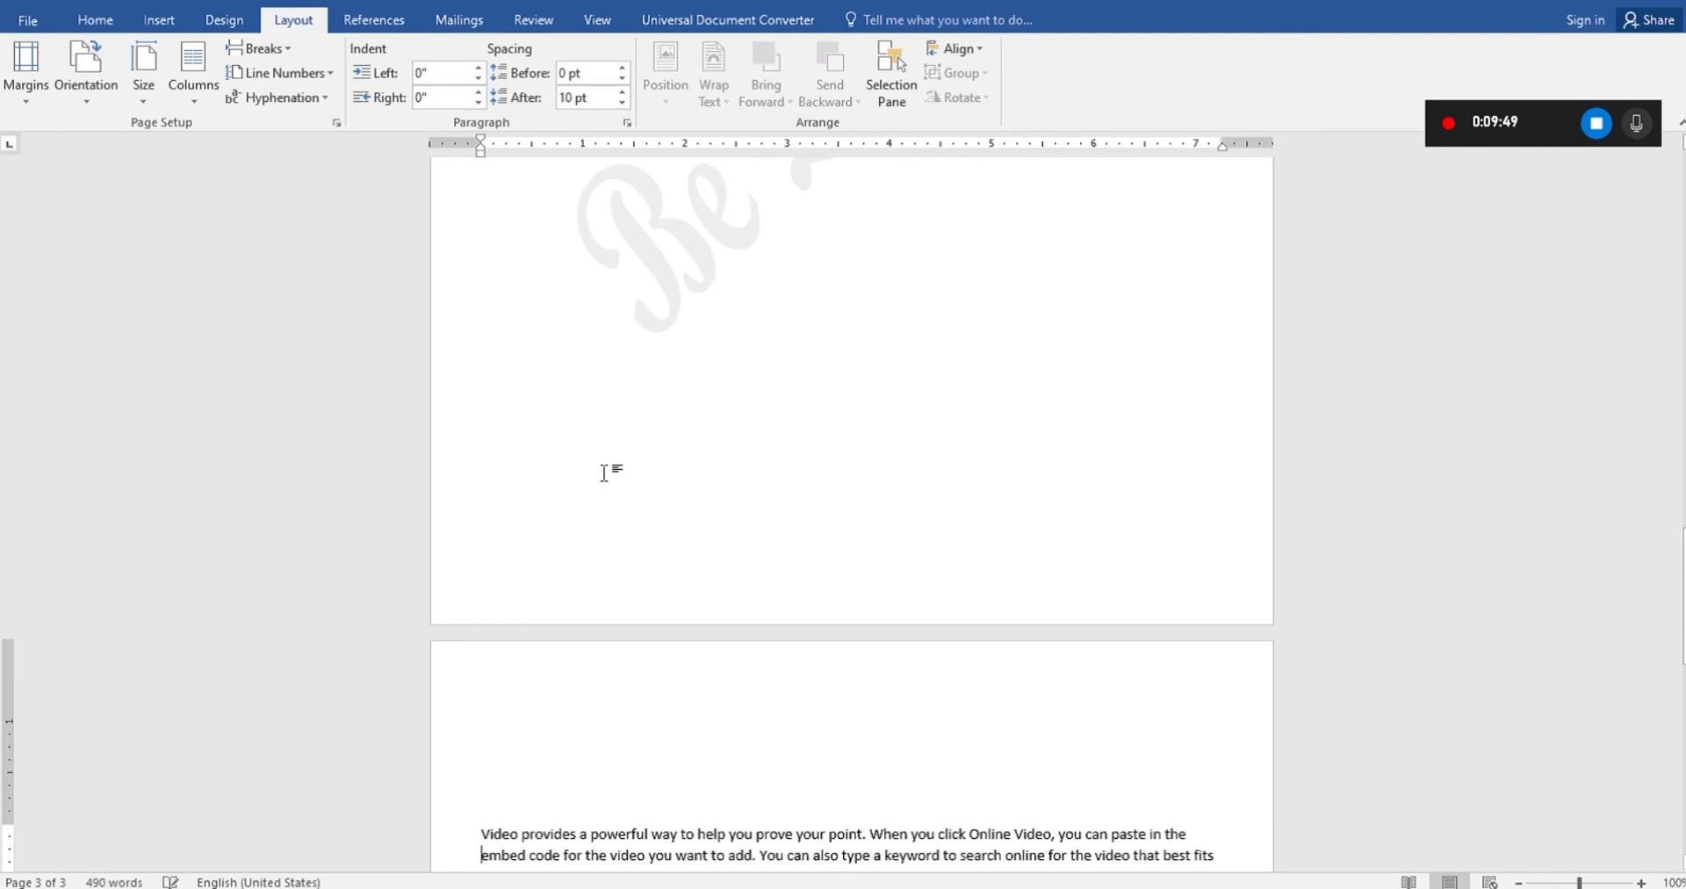
scroll(605, 472, "down", 1)
key("Up")
key("Up")
key("Up")
key("Up")
key("Up")
key("Down")
key("Delete")
Add empty lines above the second set of sample paragraphs to push it down onto the next page.
key("Return")
key("Return")
key("Return")
key("Return")
key("Return")
key("Return")
key("Return")
key("Return")
key("Return")
key("Return")
key("Return")
key("Return")
key("Return")
key("Return")
key("Return")
key("Return")
key("Return")
key("Return")
key("Return")
key("Return")
key("Return")
key("Return")
Delete the added empty lines so the second set of sample paragraphs moves back up onto the second page.
key("Up")
key("Up")
key("Up")
key("Up")
key("Up")
key("Up")
key("Up")
key("Up")
key("Up")
key("Up")
key("Up")
key("Up")
key("Up")
key("Up")
key("Delete")
key("Delete")
key("Delete")
key("Delete")
key("Delete")
key("Delete")
key("Delete")
key("Delete")
key("Delete")
key("Delete")
key("Delete")
key("Delete")
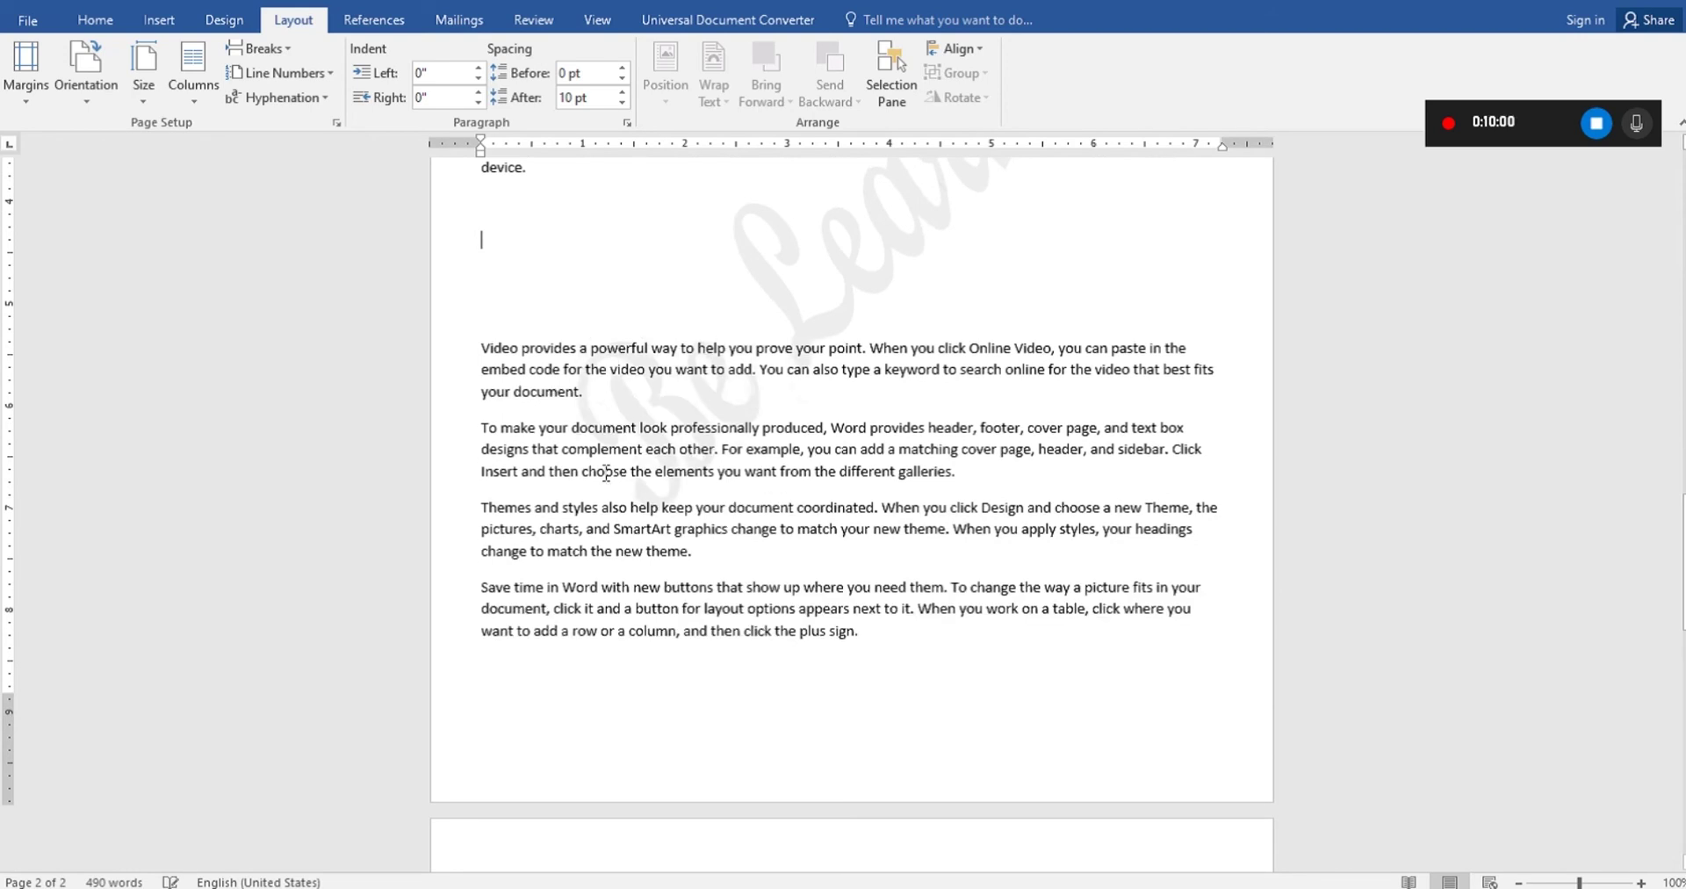
key("Delete")
key("Delete")
key("Delete")
key("Delete")
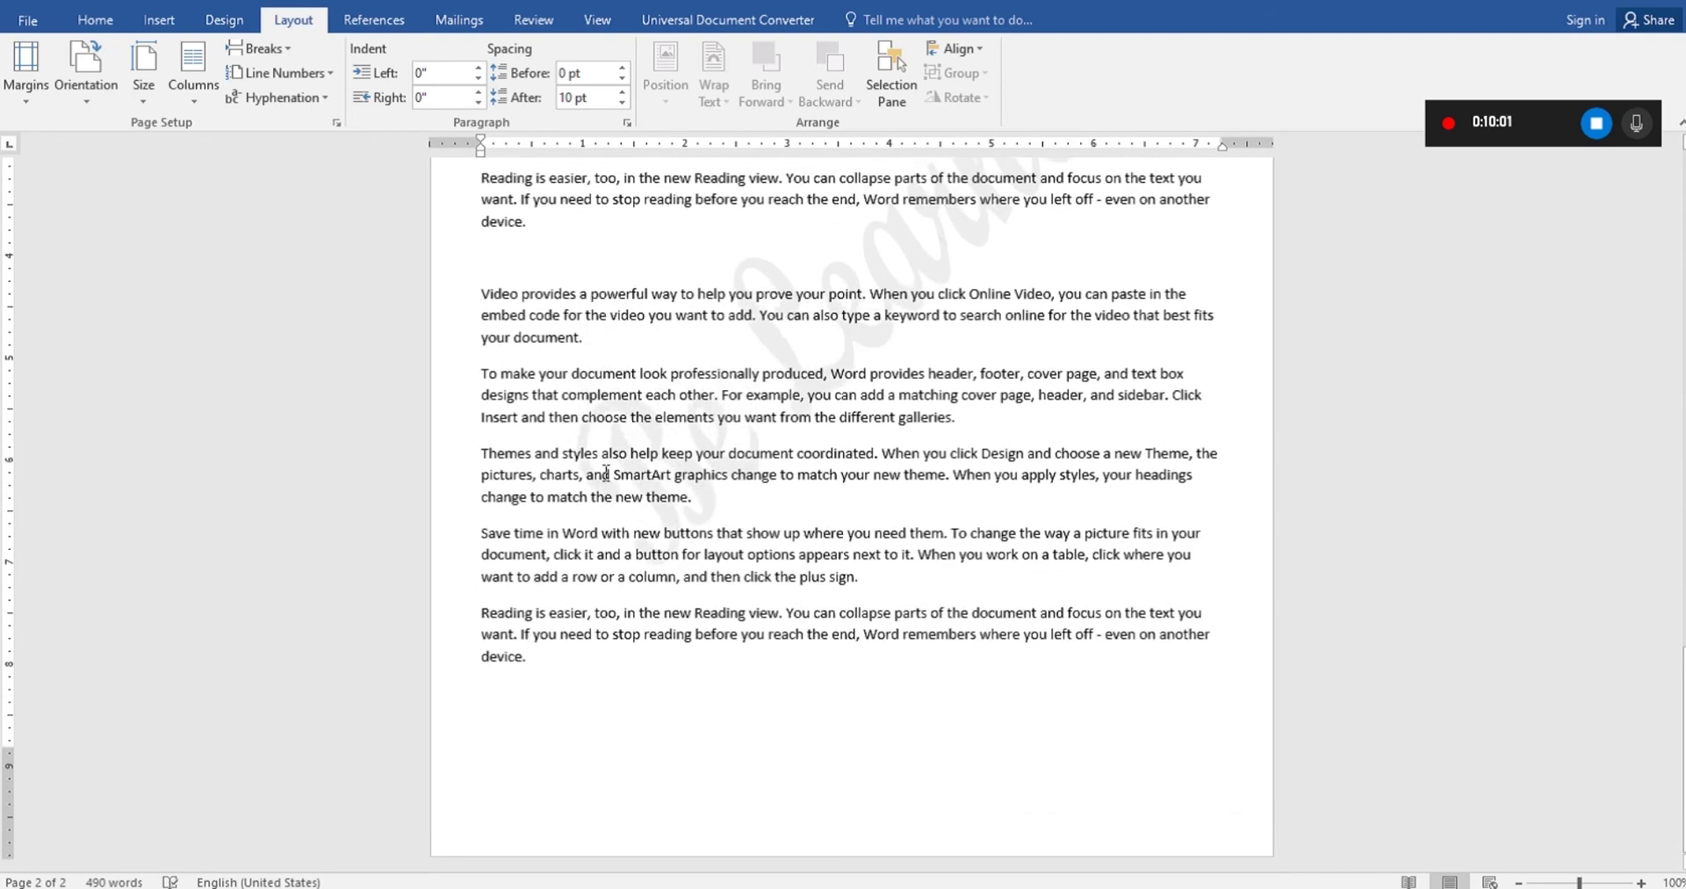
Insert page breaks before the first and second paragraphs of the second sample set, and delete both breaks.
key("ctrl+Return")
key("Down")
key("Down")
key("Down")
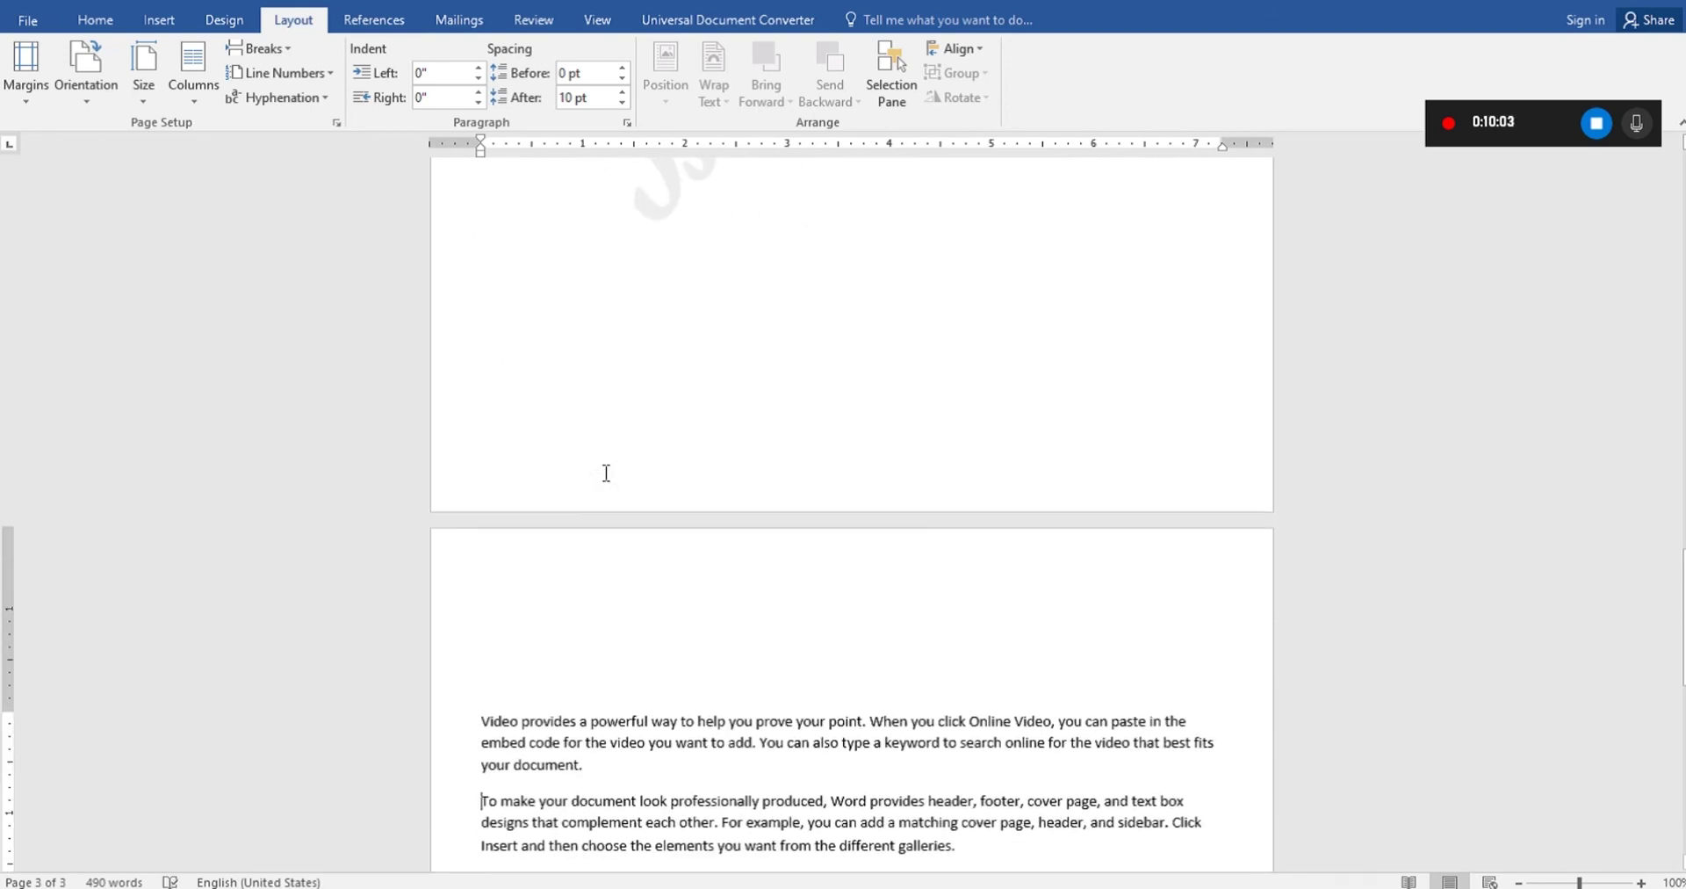
key("ctrl+Return")
key("BackSpace")
key("BackSpace")
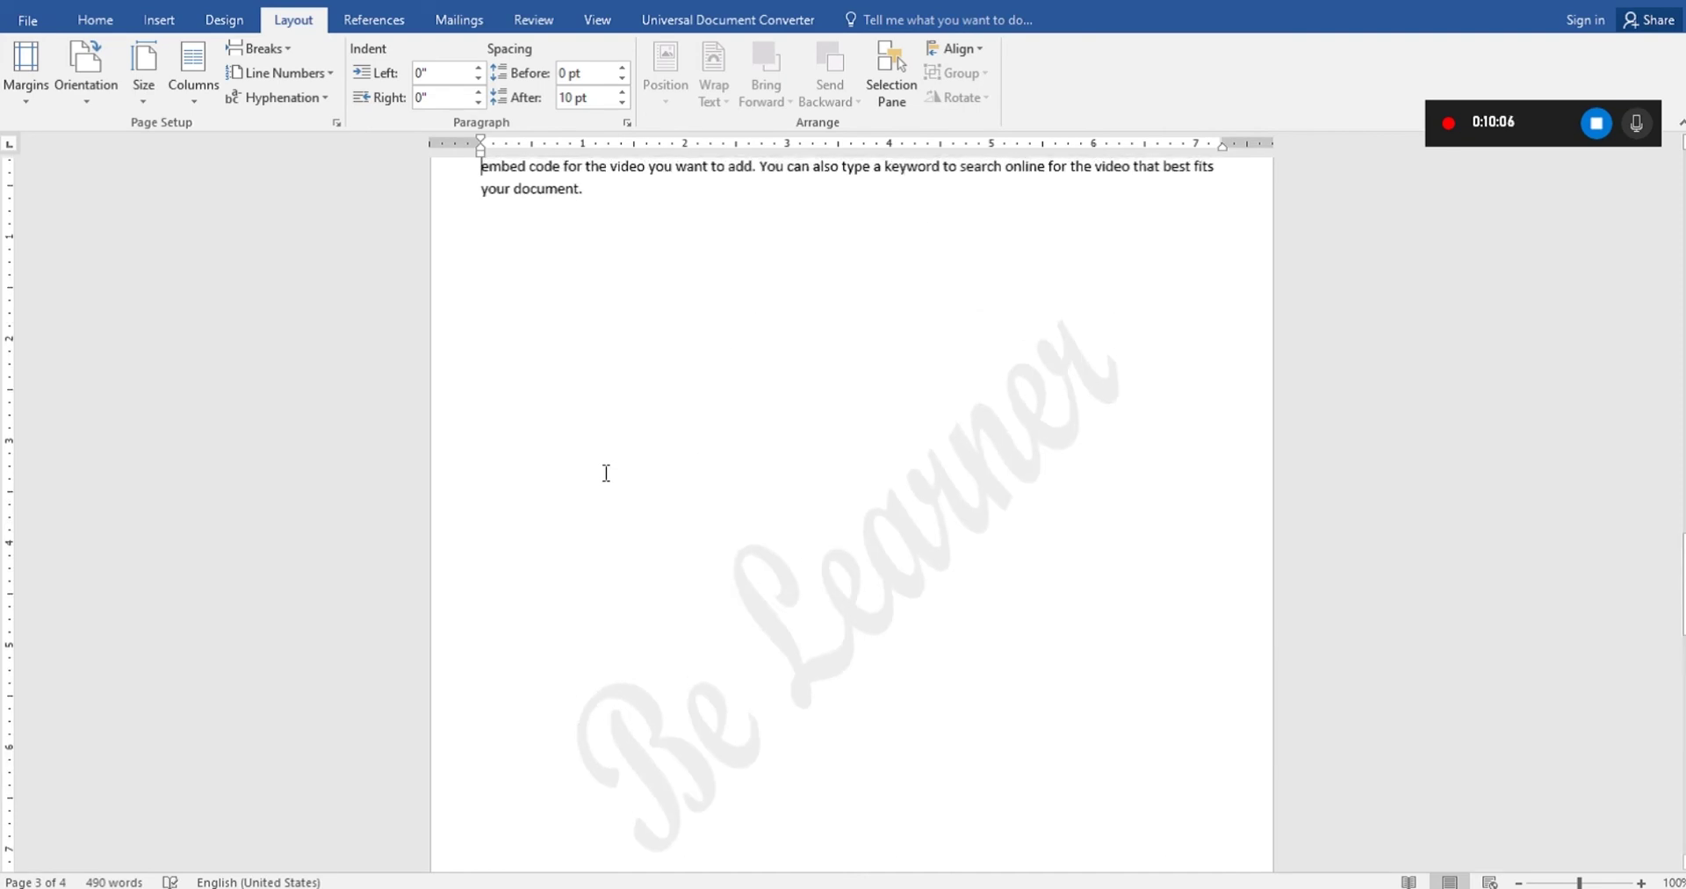
key("Up")
key("Down")
key("Down")
key("Down")
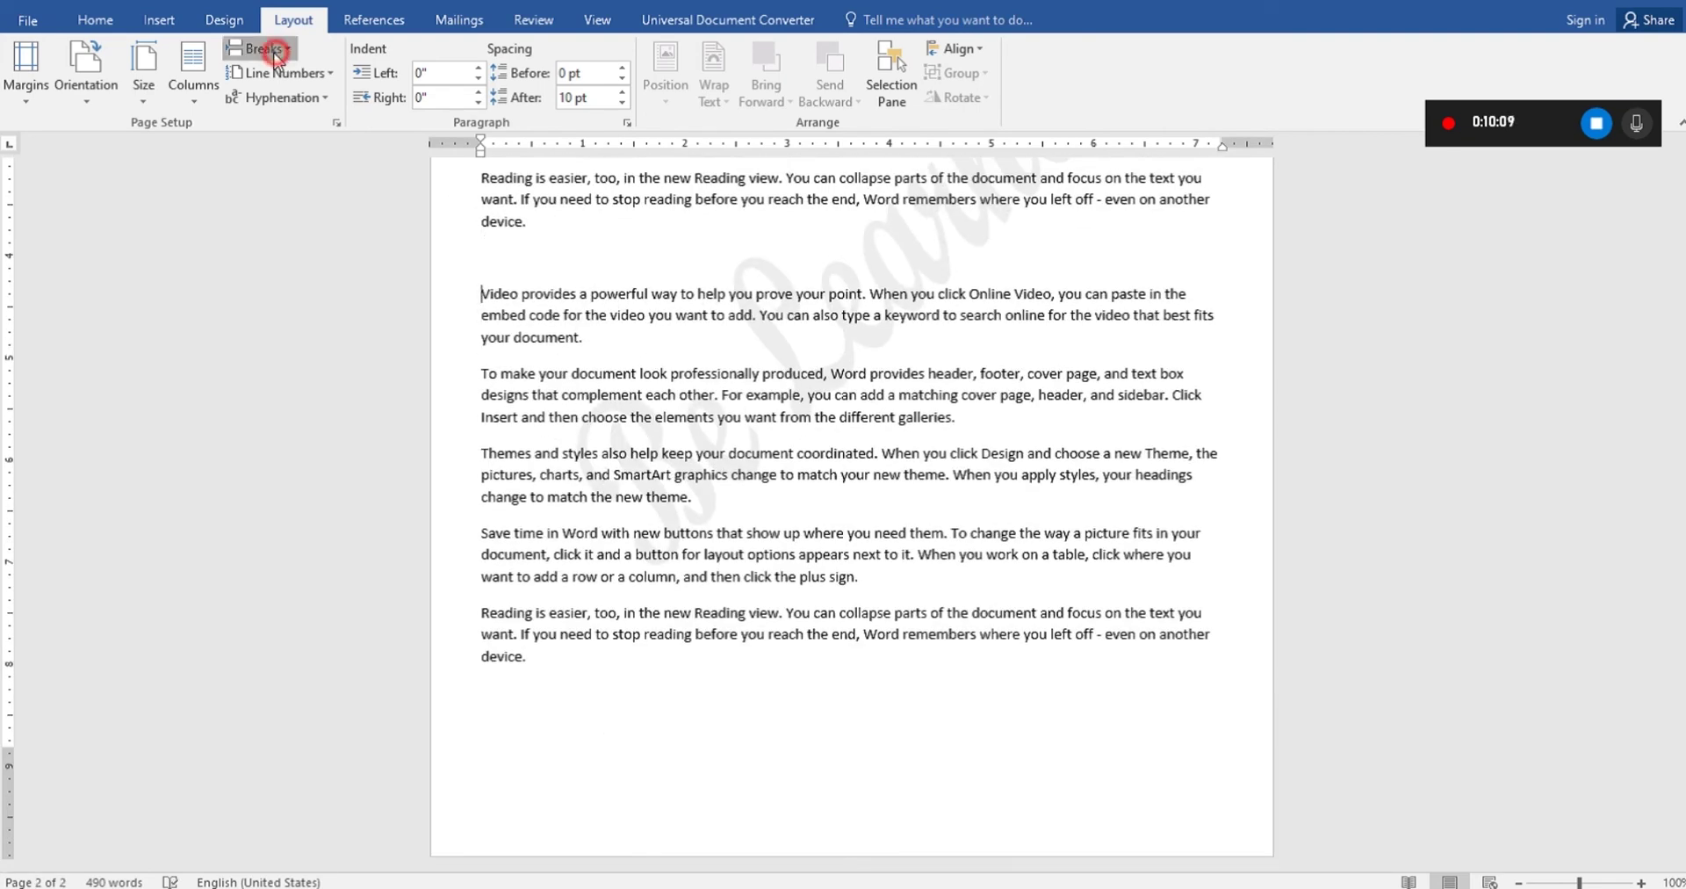
Try a Page break ahead of the second sample set's opening paragraph and review the Column break option.
left_click(273, 51)
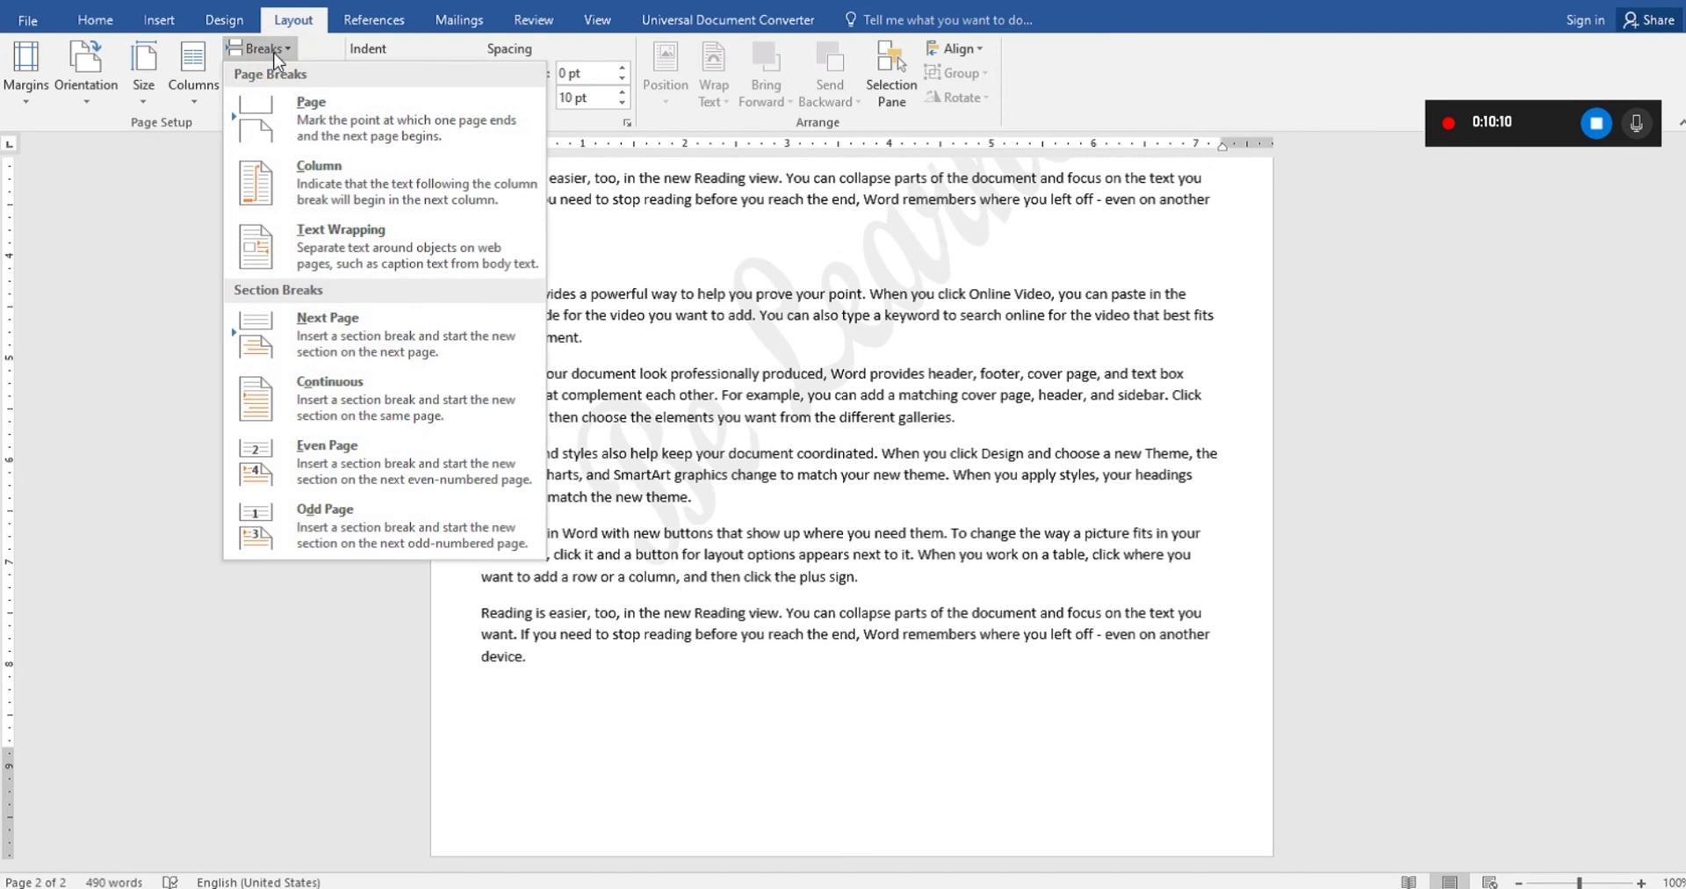
left_click(331, 111)
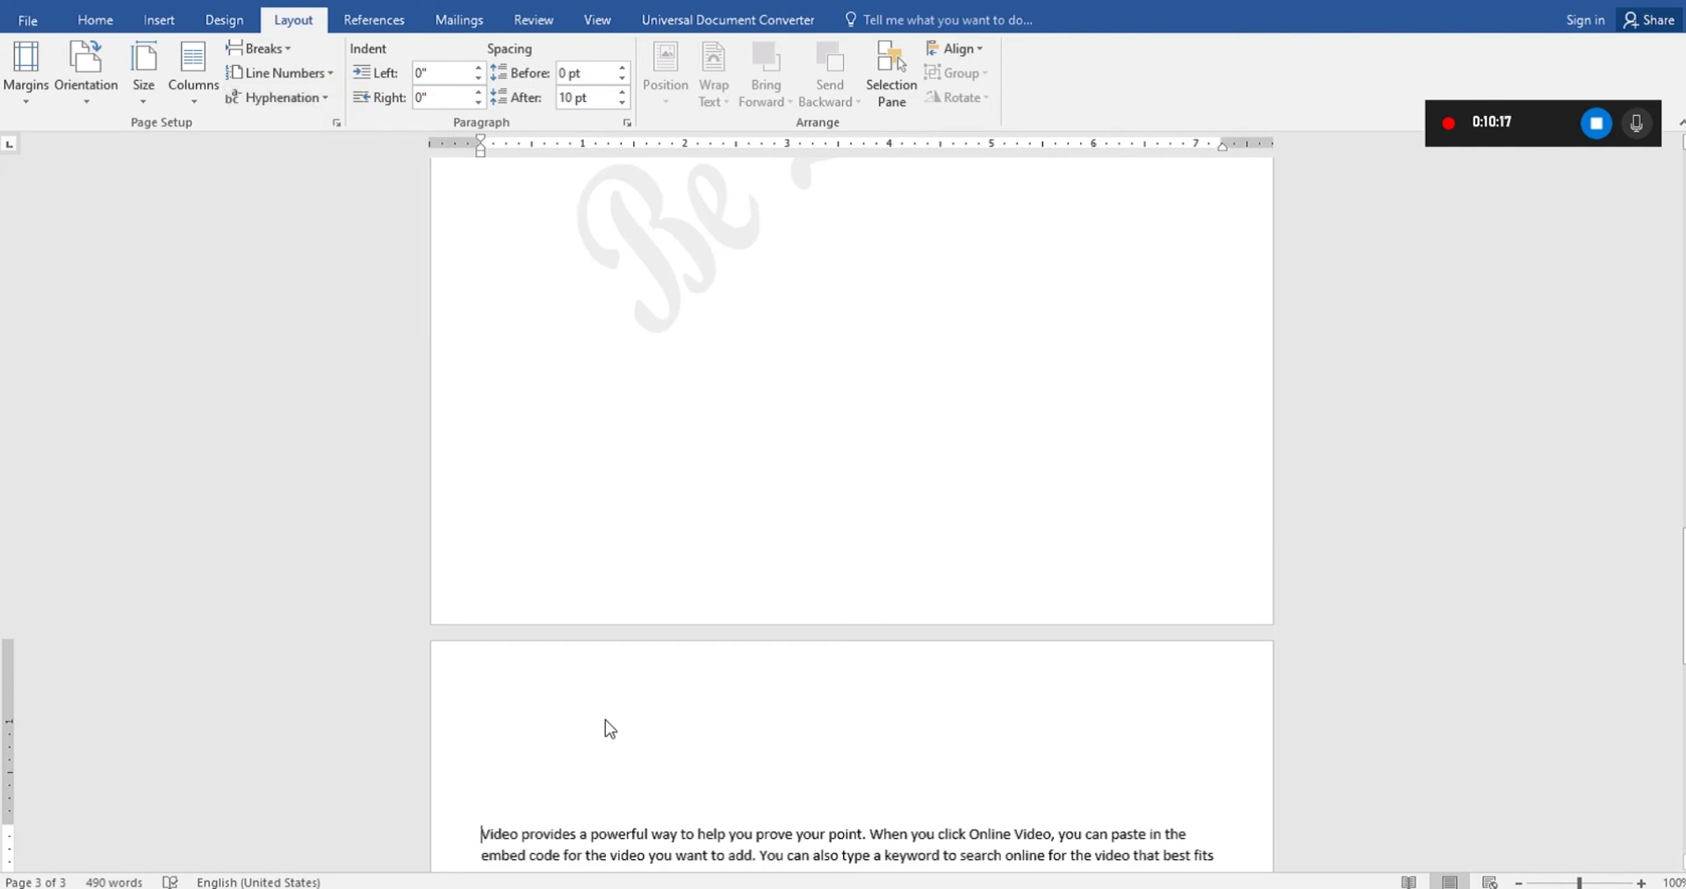
key("BackSpace")
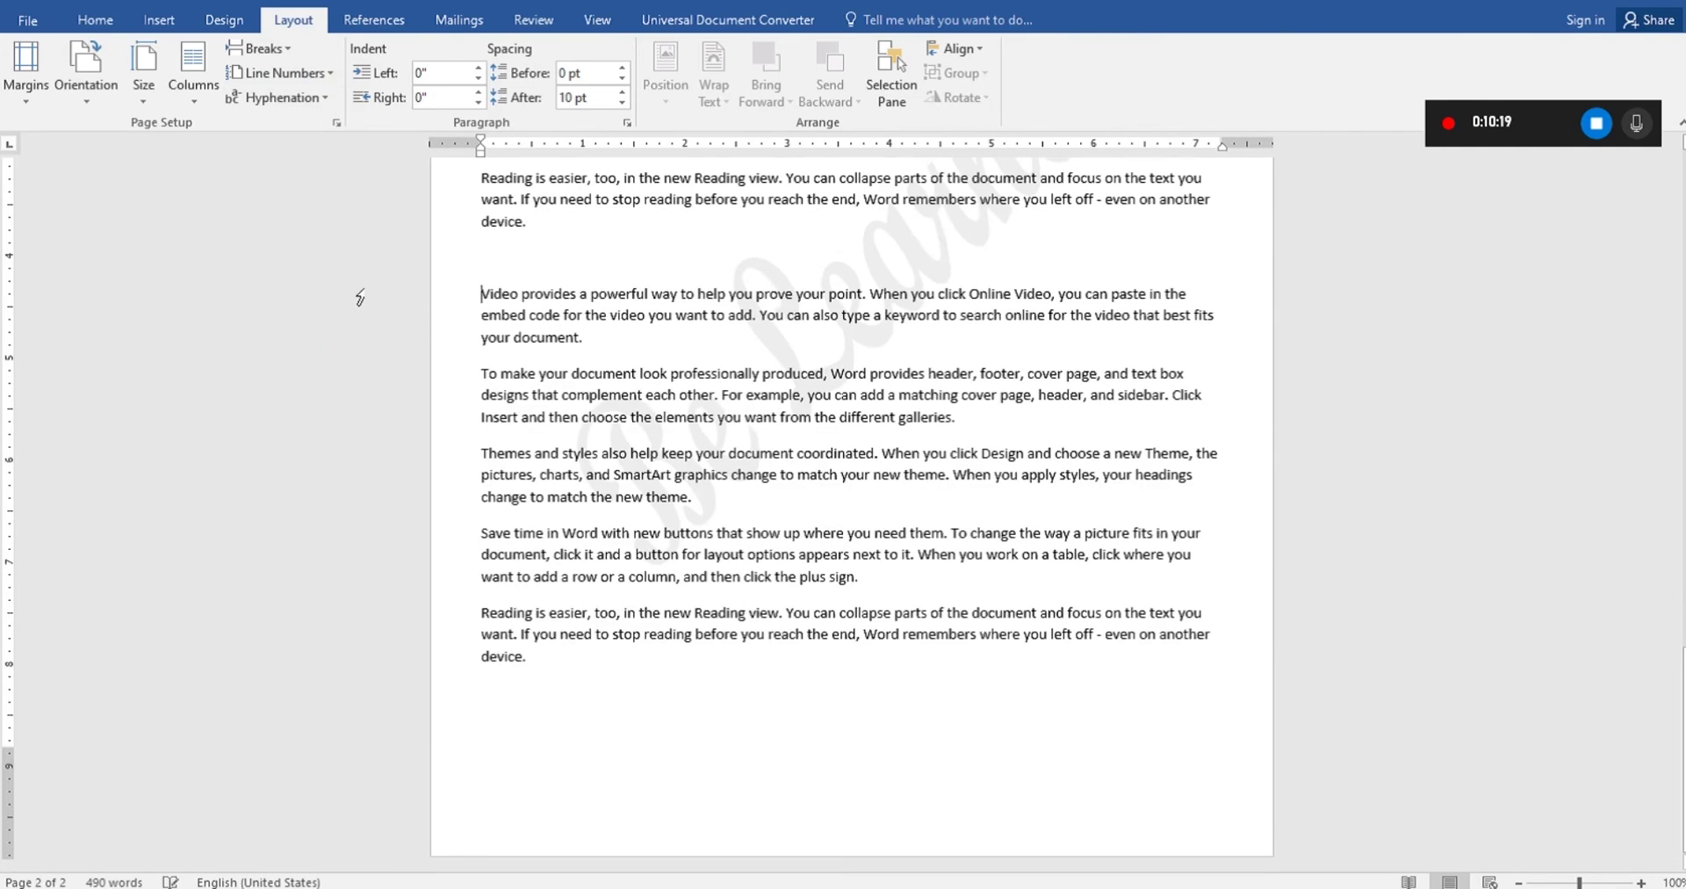
left_click(257, 50)
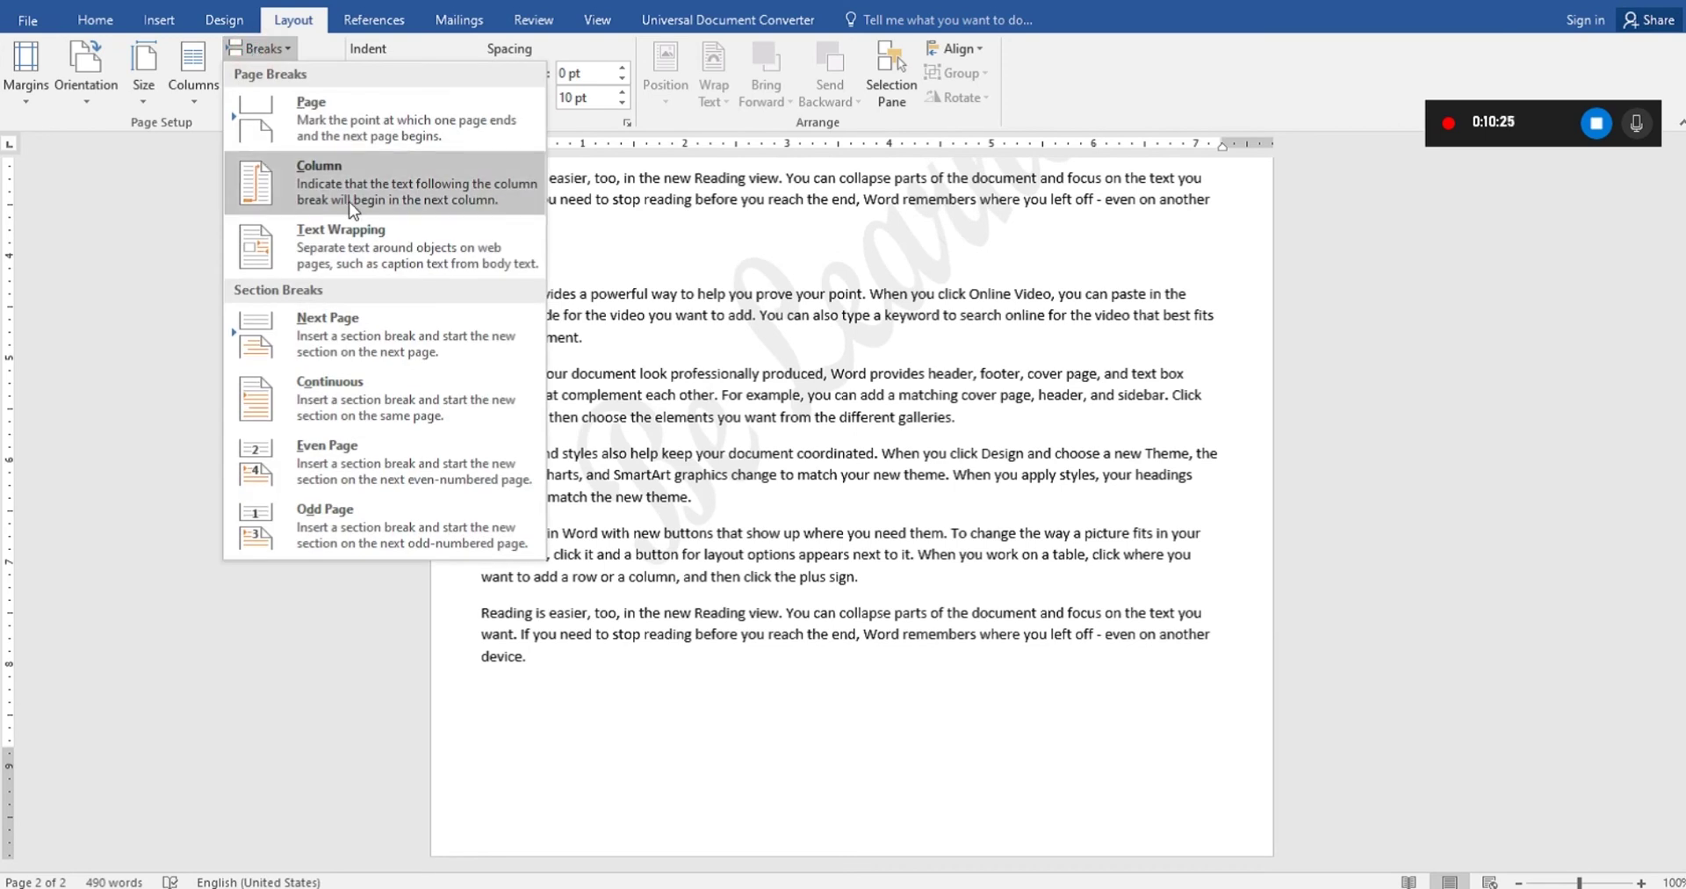
left_click(664, 671)
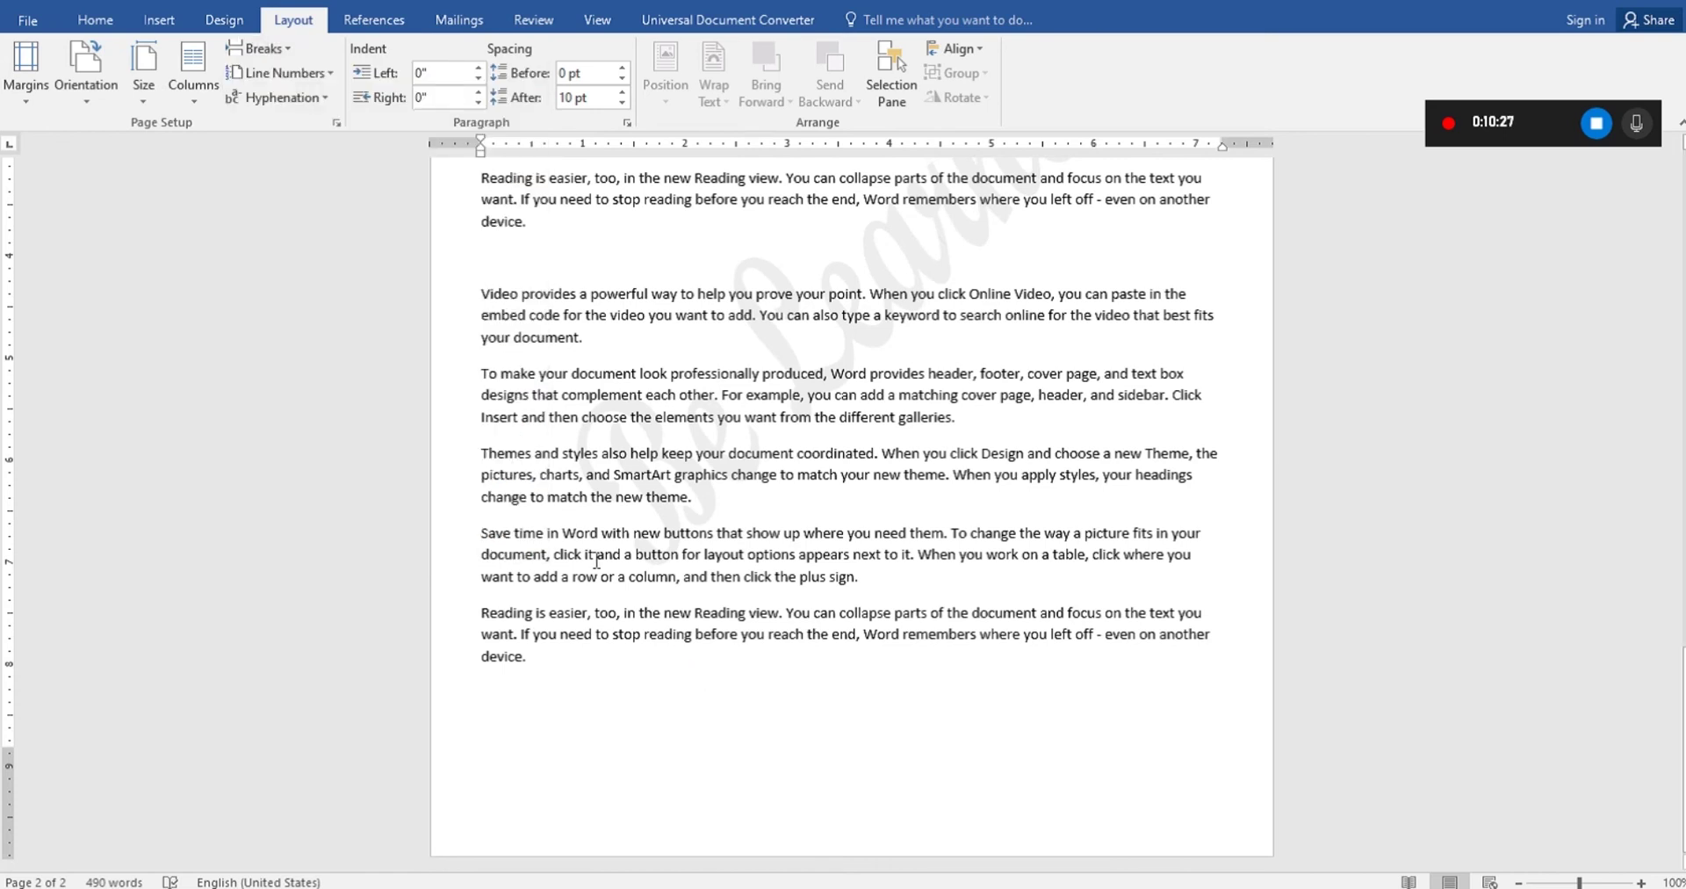
Select all the sample paragraphs on the second page and lay them out in two columns.
left_click_drag(544, 657, 467, 658)
left_click(193, 70)
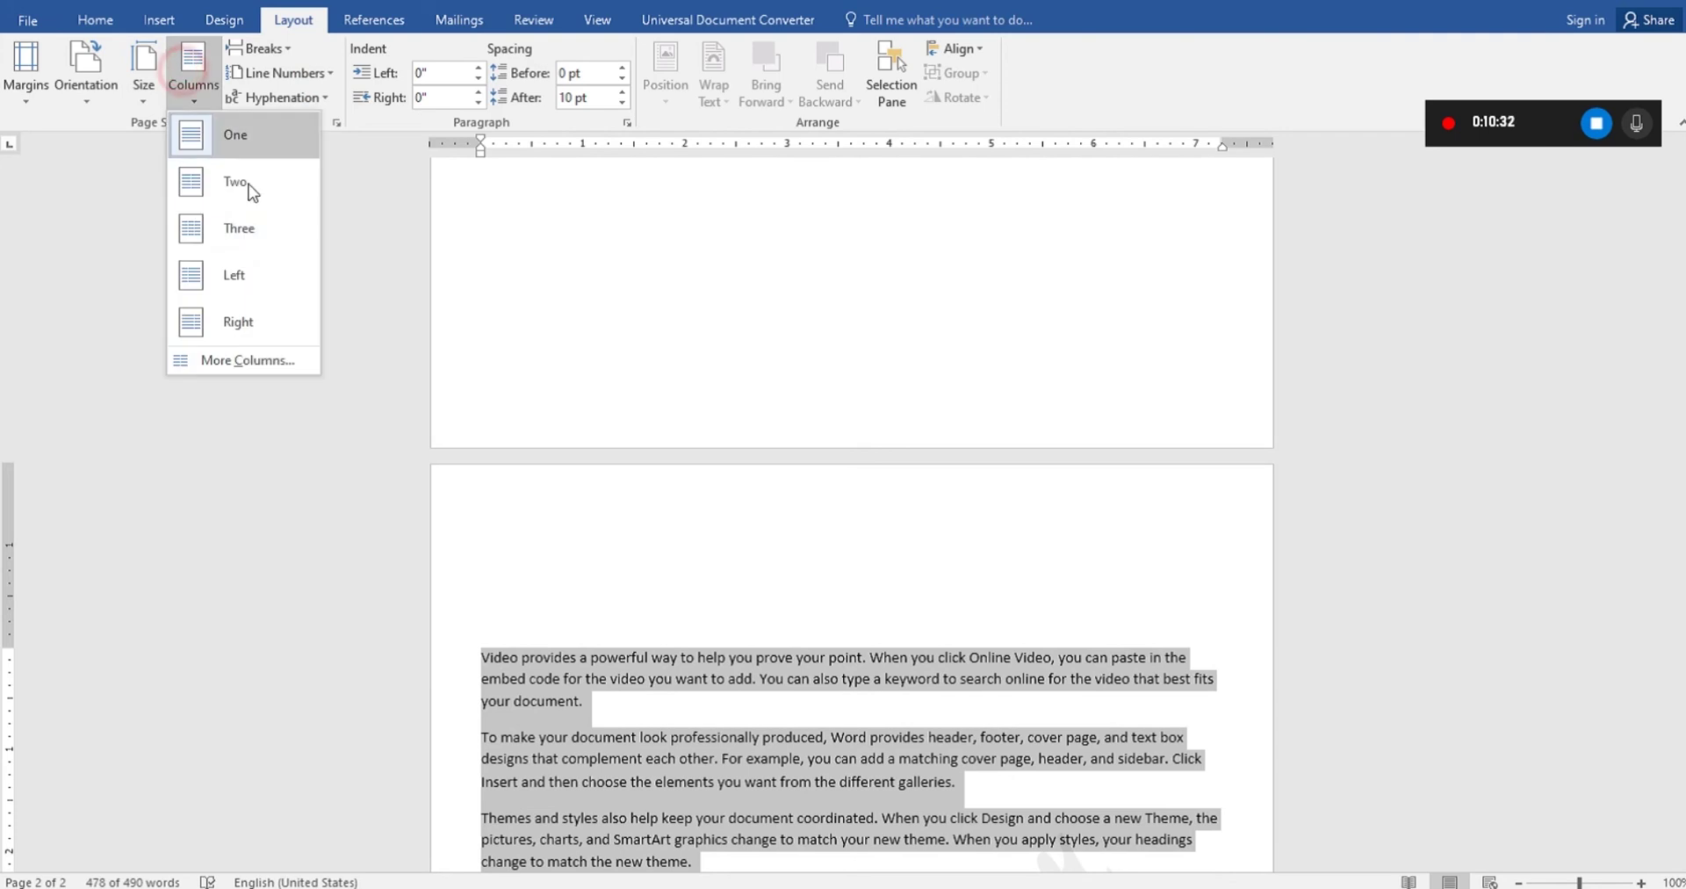
left_click(232, 182)
left_click(569, 749)
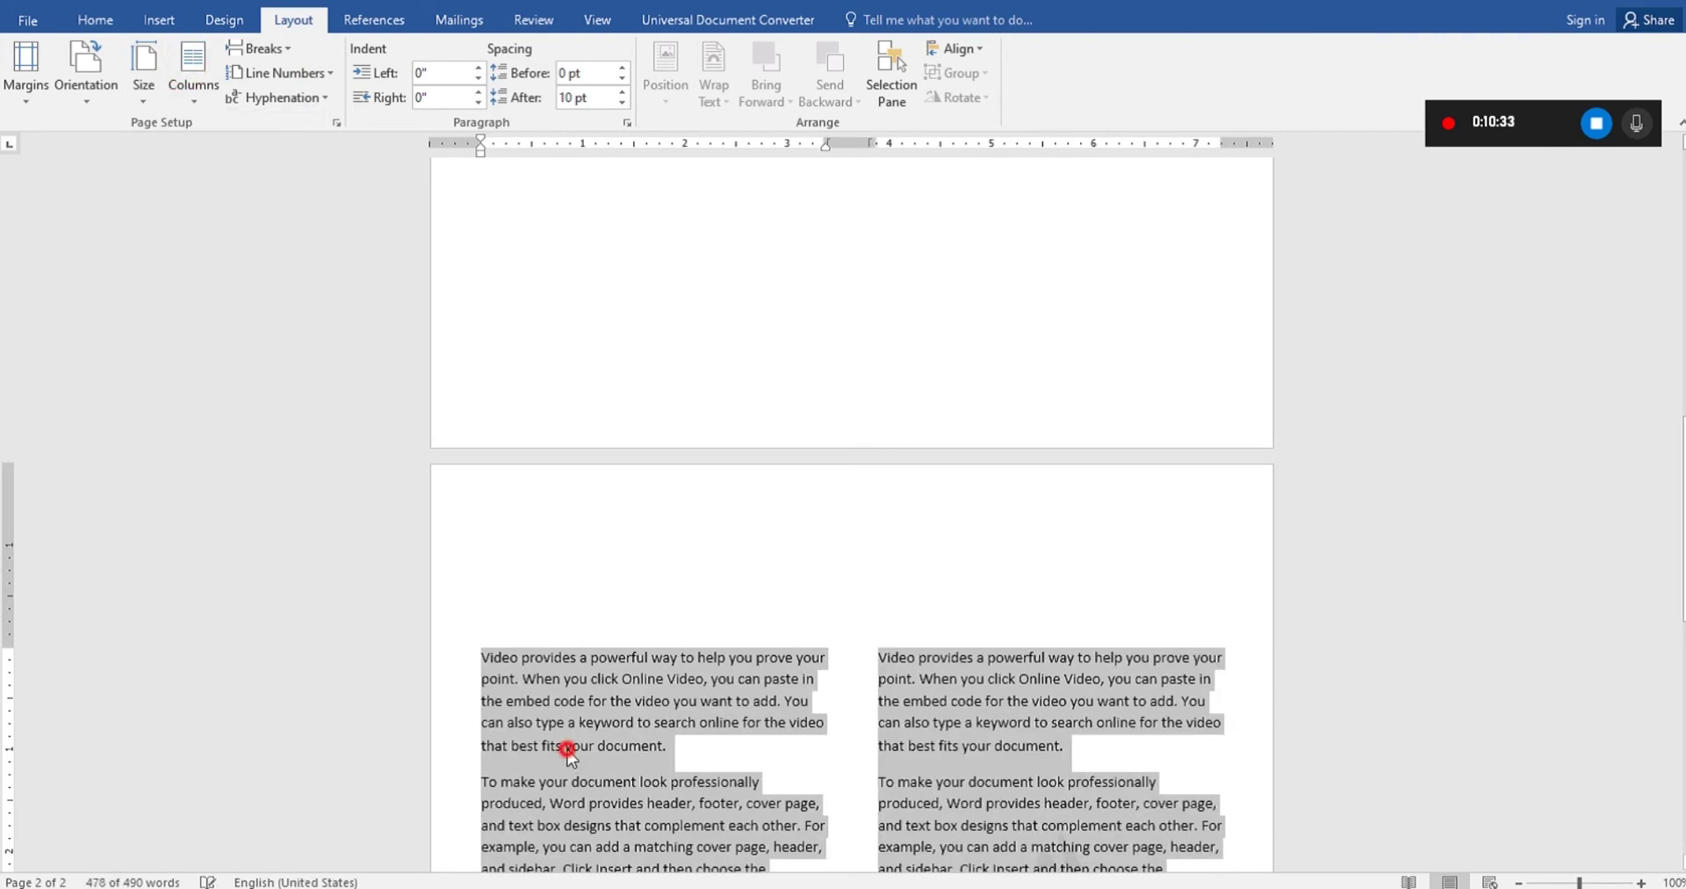
Insert a Column break before the "Save time in Word" paragraph in the first column on the second page.
key("Down")
key("Down")
key("Down")
key("Down")
key("Down")
key("Down")
key("Down")
key("Down")
key("Down")
key("Down")
key("Down")
key("Down")
key("Down")
key("Down")
key("Down")
key("Down")
key("Down")
key("Down")
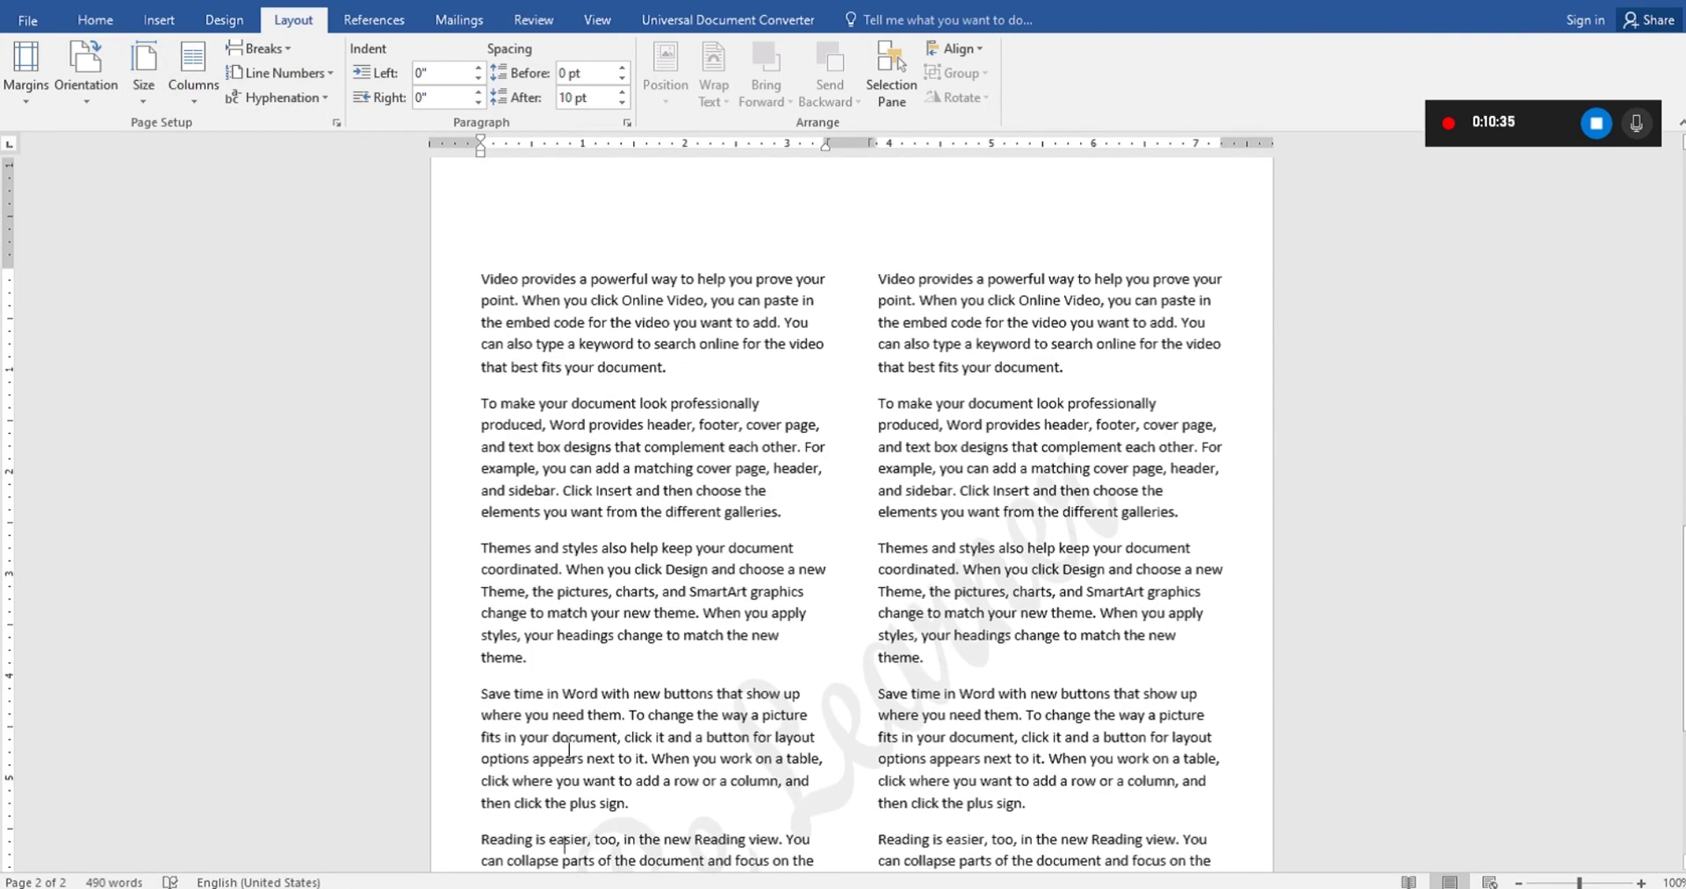
key("Up")
key("Up")
key("Up")
key("Up")
key("Up")
key("Up")
key("Up")
key("Right")
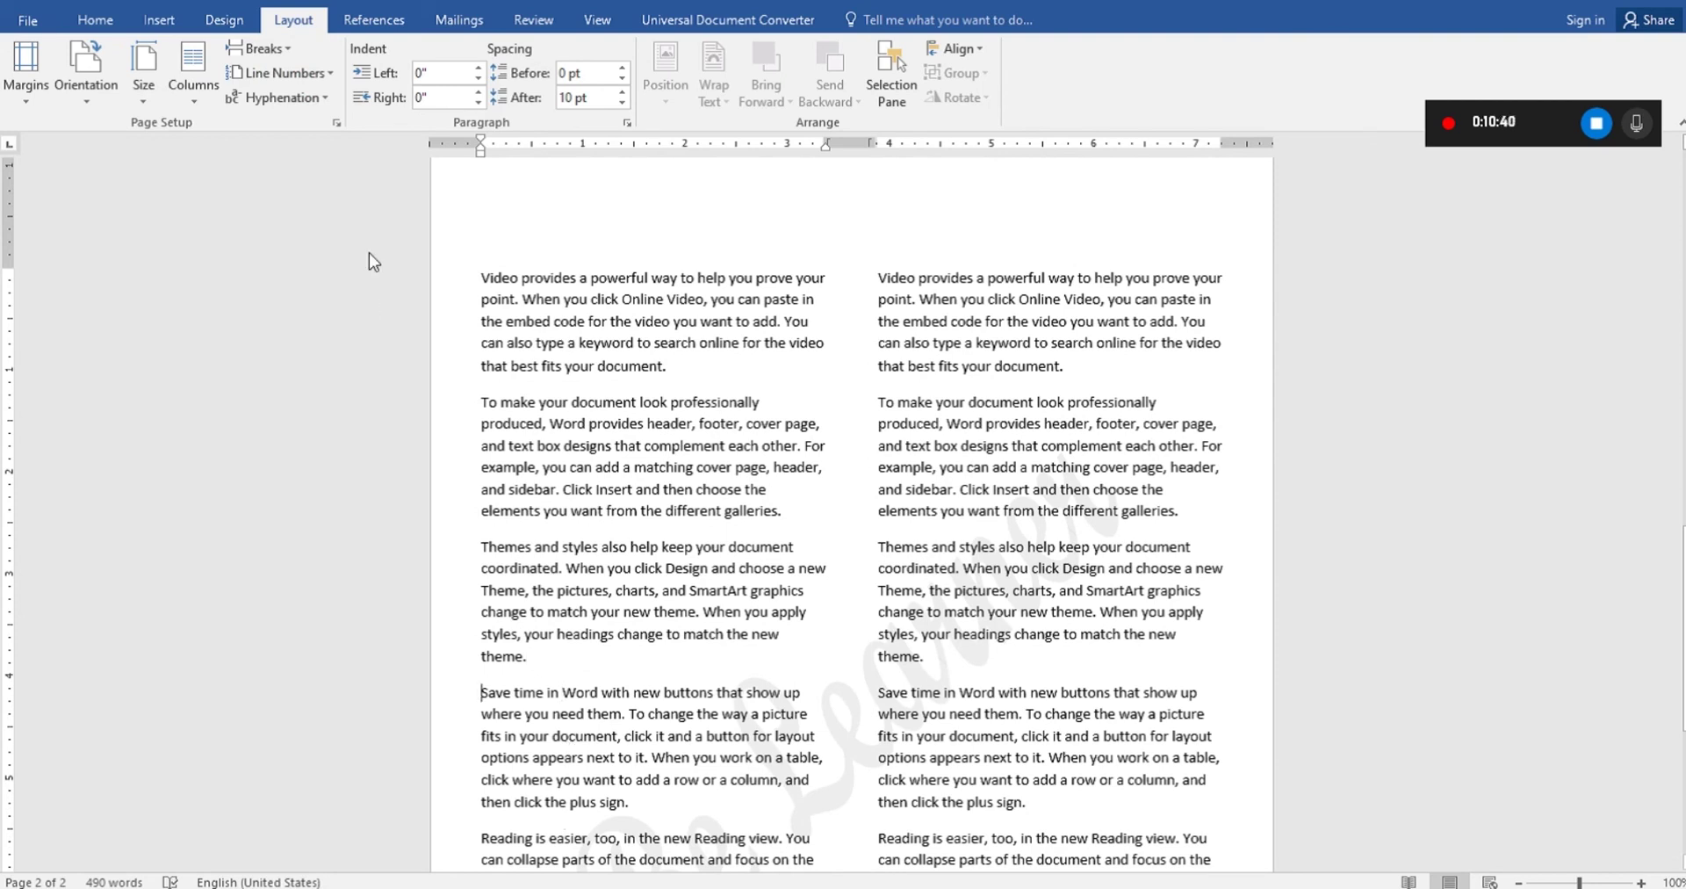
left_click(259, 48)
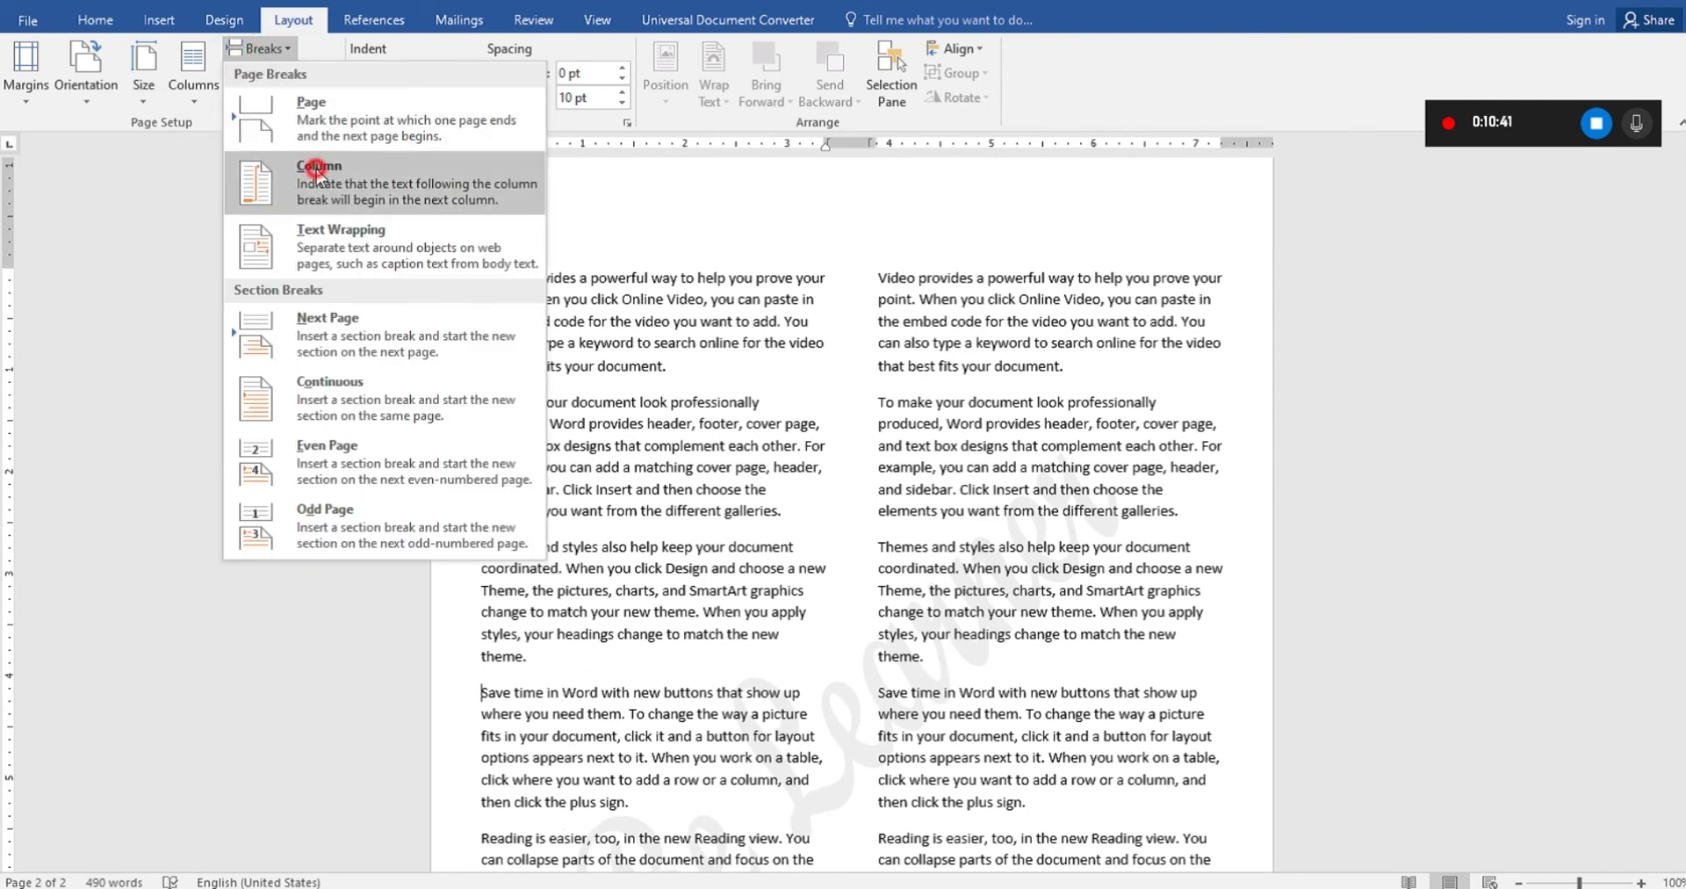
left_click(312, 171)
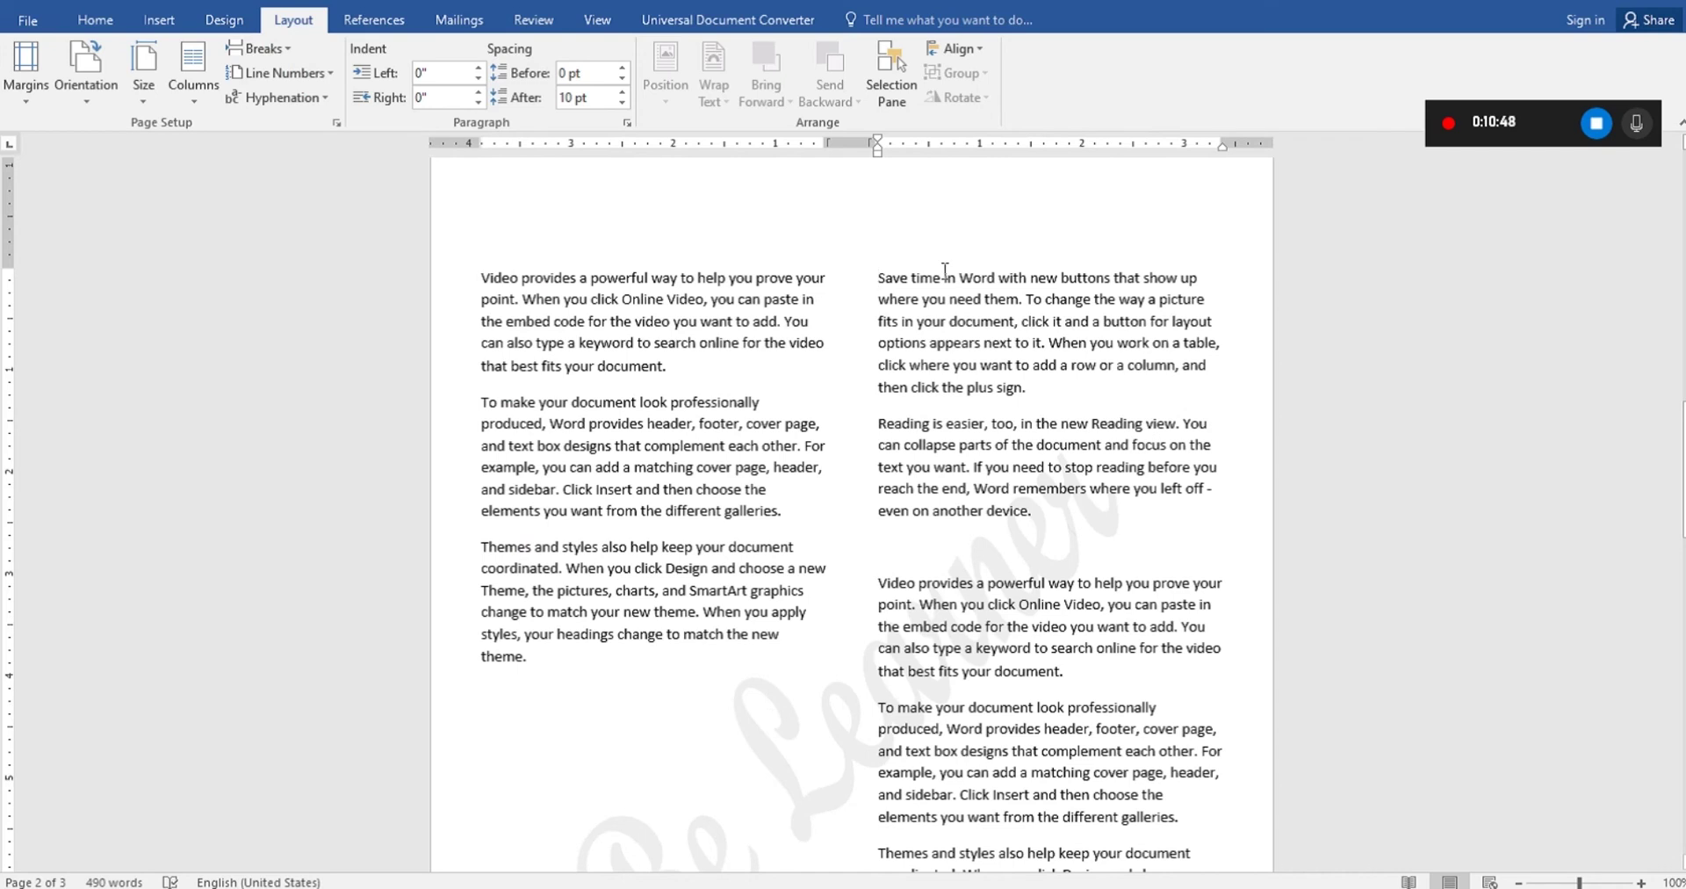
Delete that break and insert a Column break before the "Themes and styles" paragraph in the first column instead.
key("BackSpace")
left_click(475, 548)
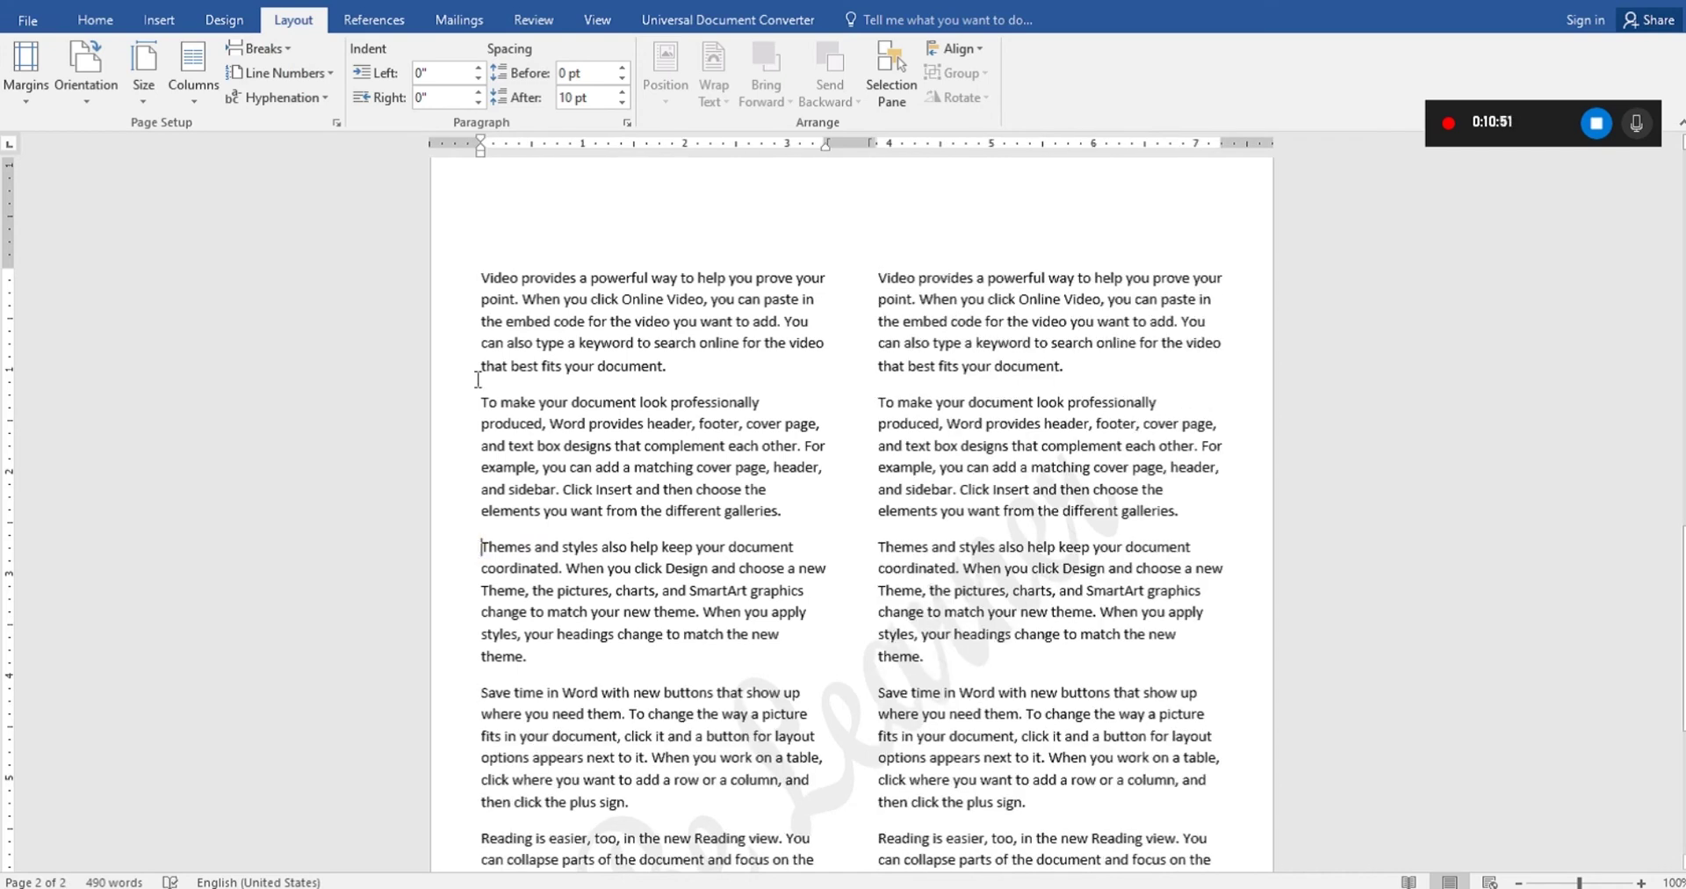
left_click(260, 48)
left_click(310, 172)
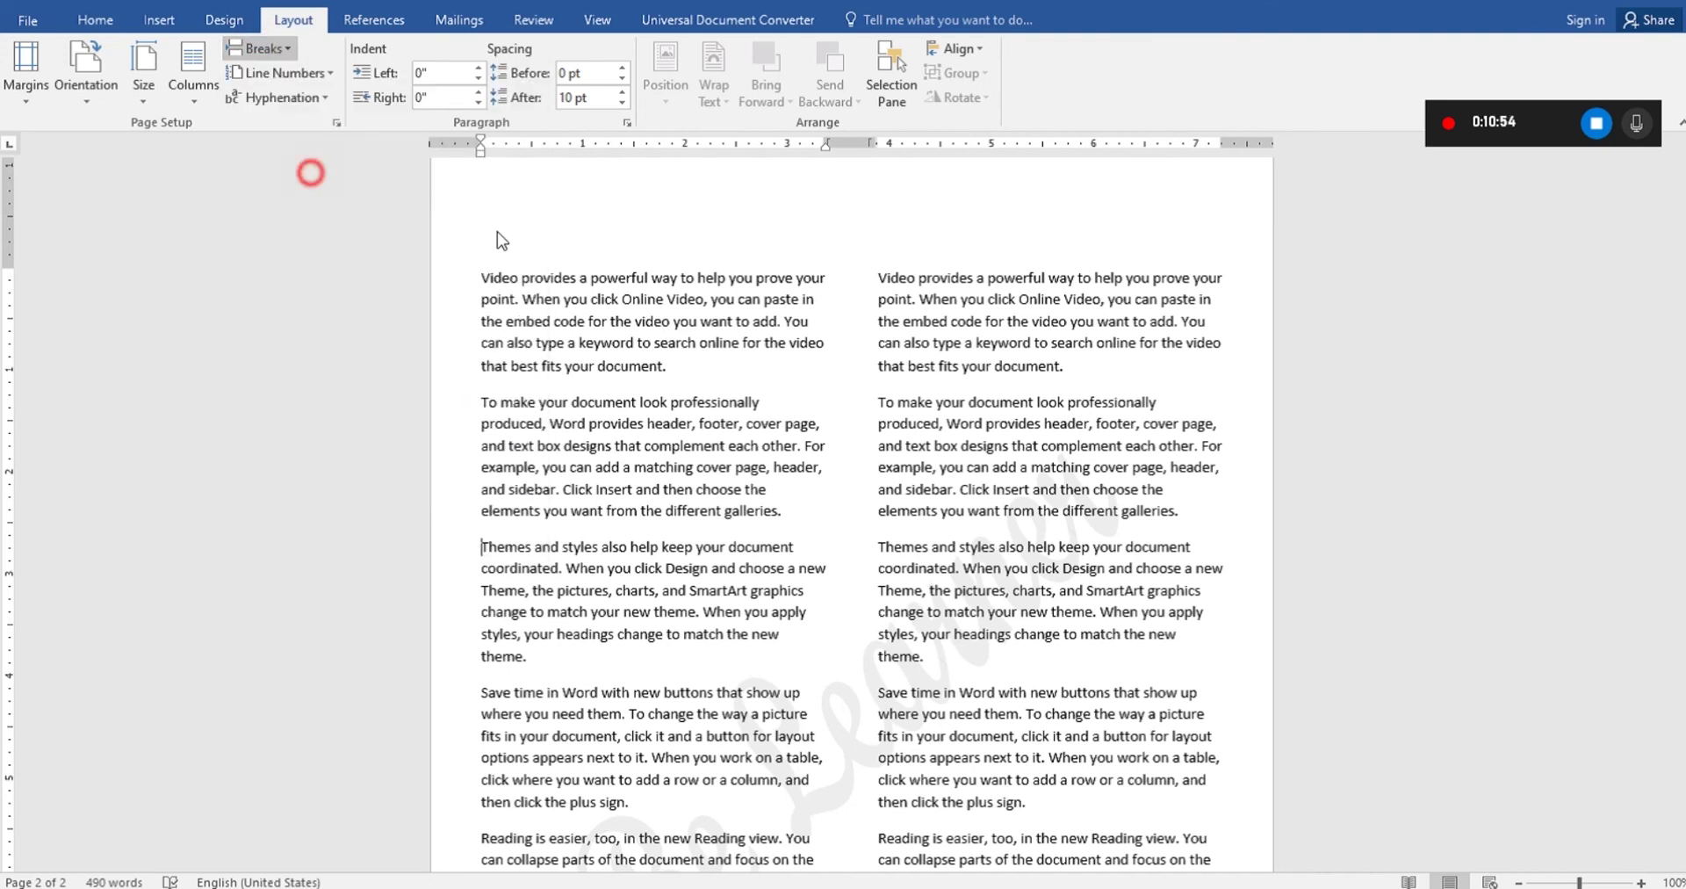
Undo the column break and the two-column layout, and review the available section break types.
key("ctrl+z")
key("ctrl+z")
left_click(260, 49)
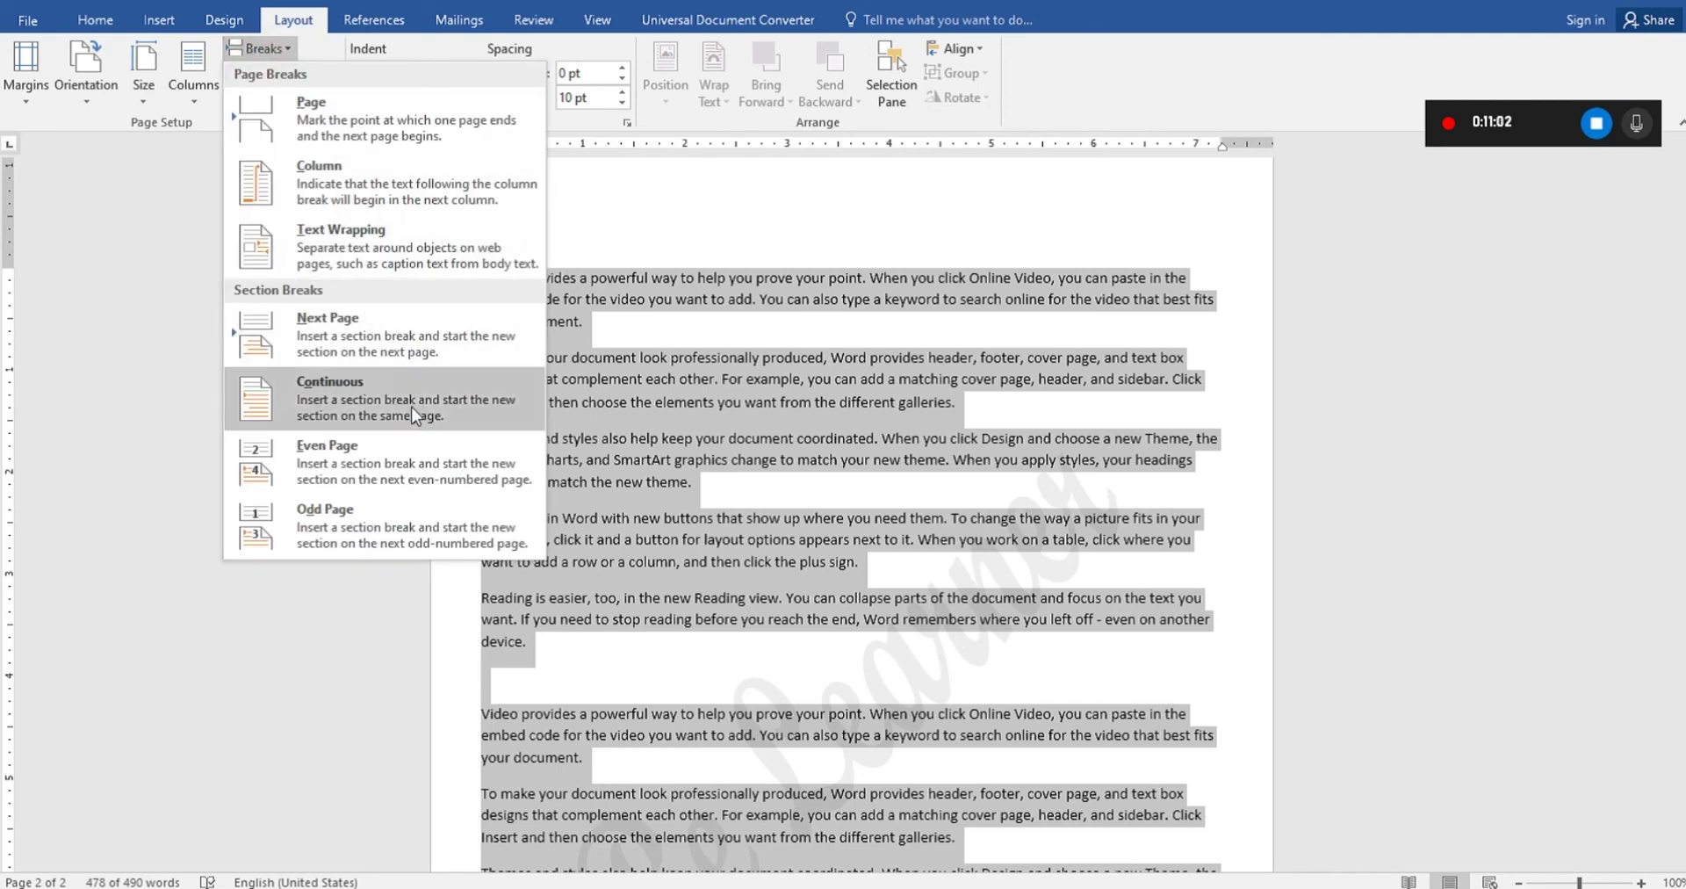
left_click(634, 414)
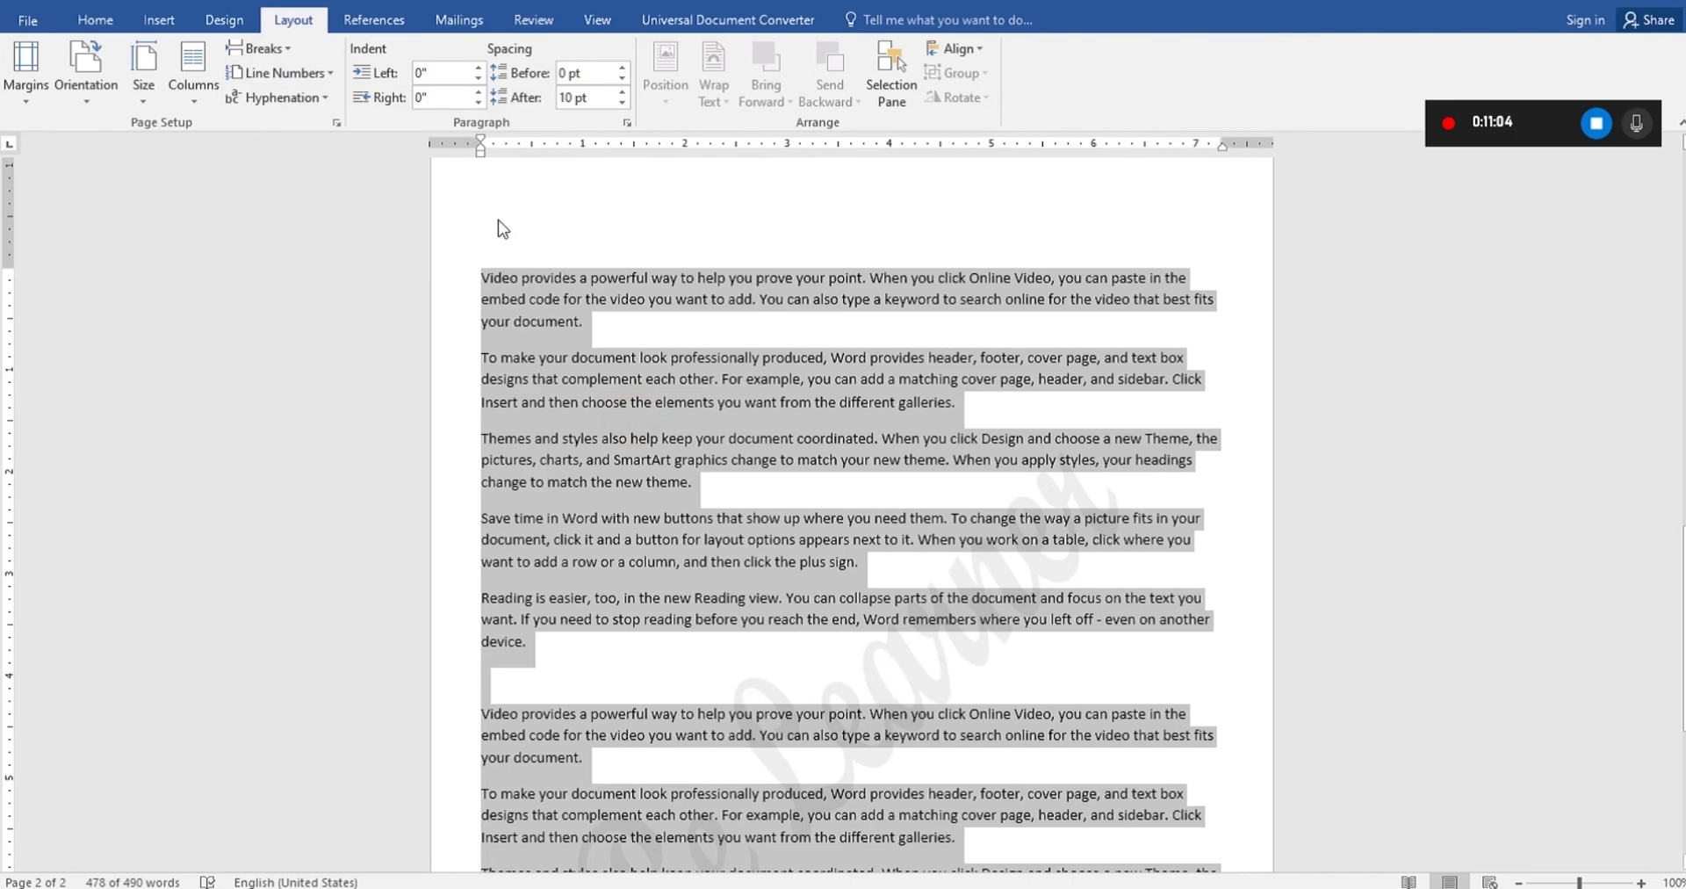
left_click(494, 283)
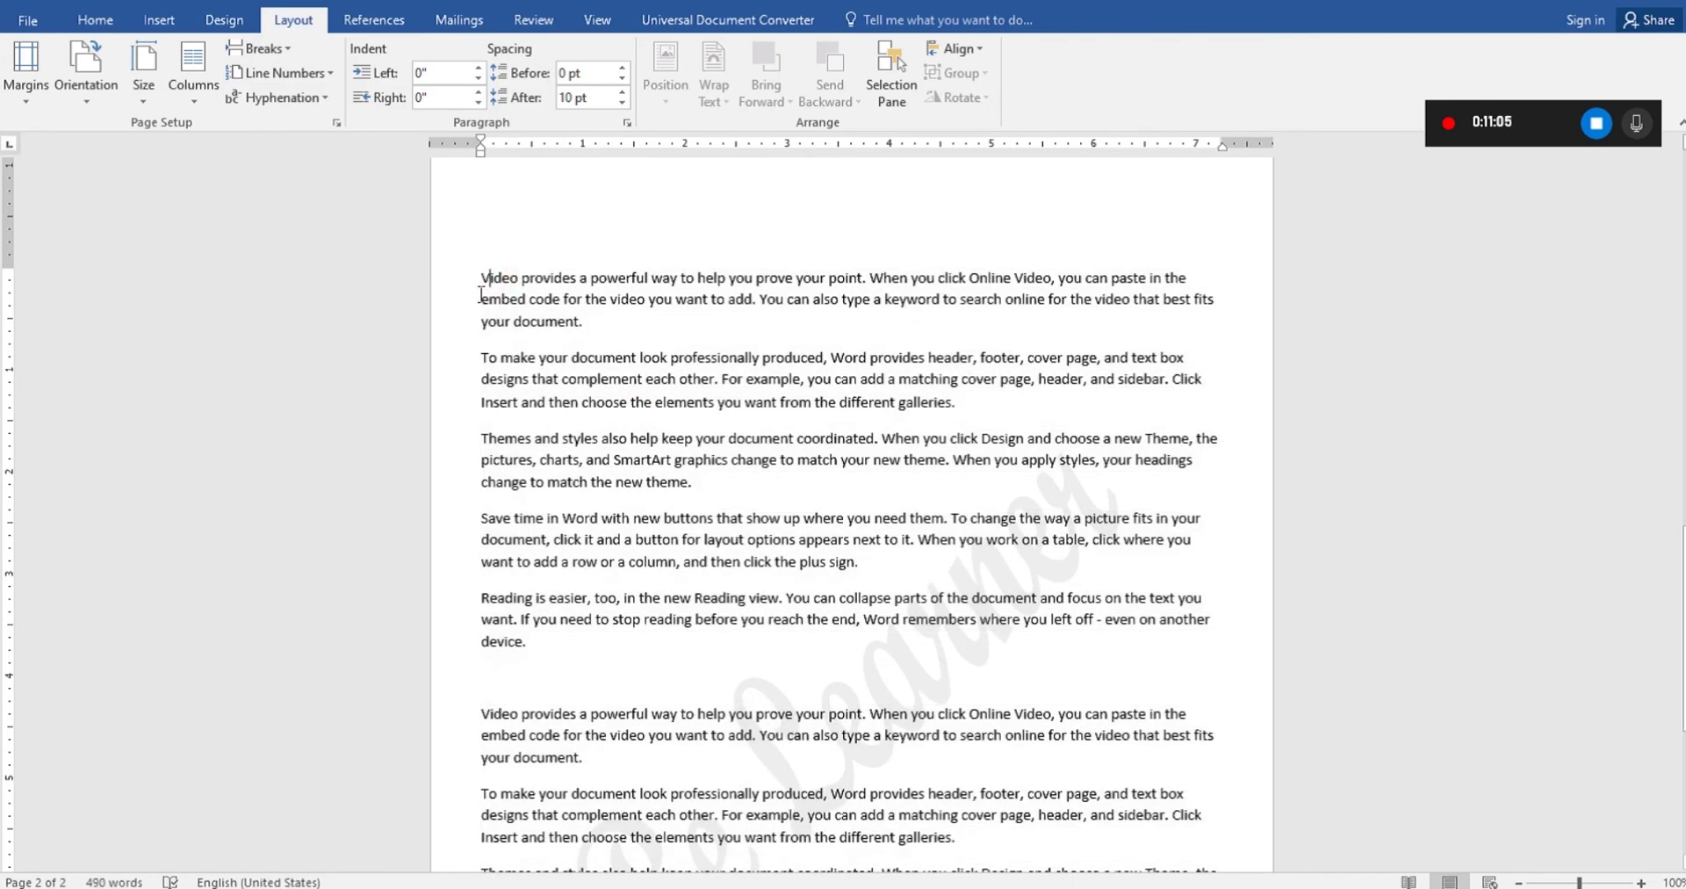
Return to the first page and turn on Continuous line numbering for the document.
left_click_drag(1679, 558, 1649, 132)
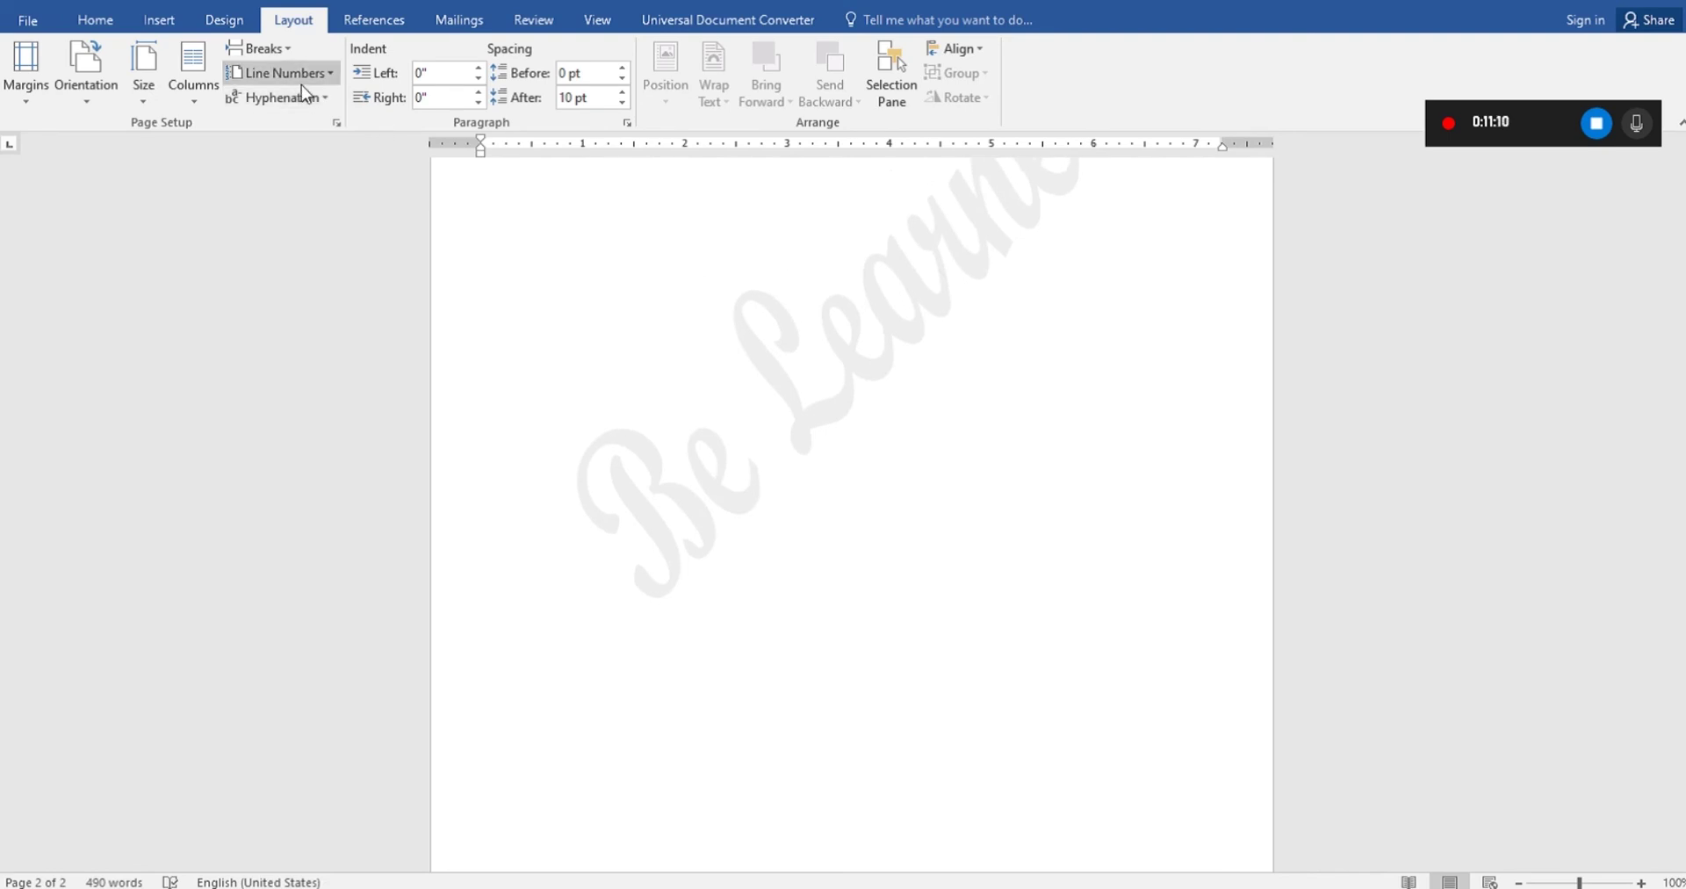
left_click(1676, 456)
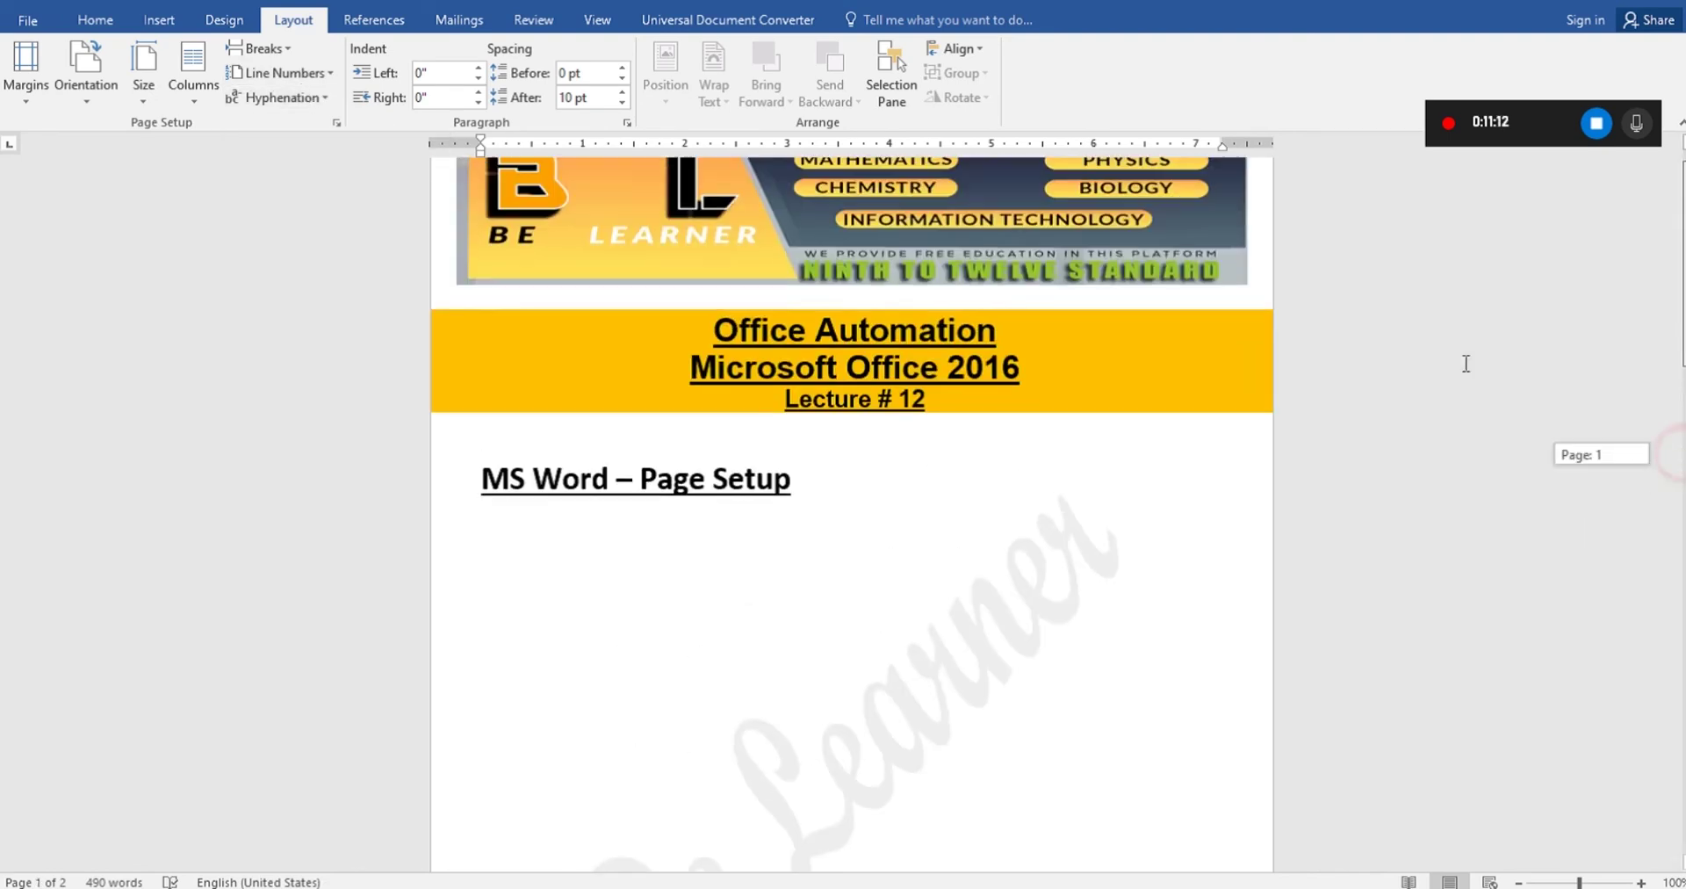
left_click(490, 489)
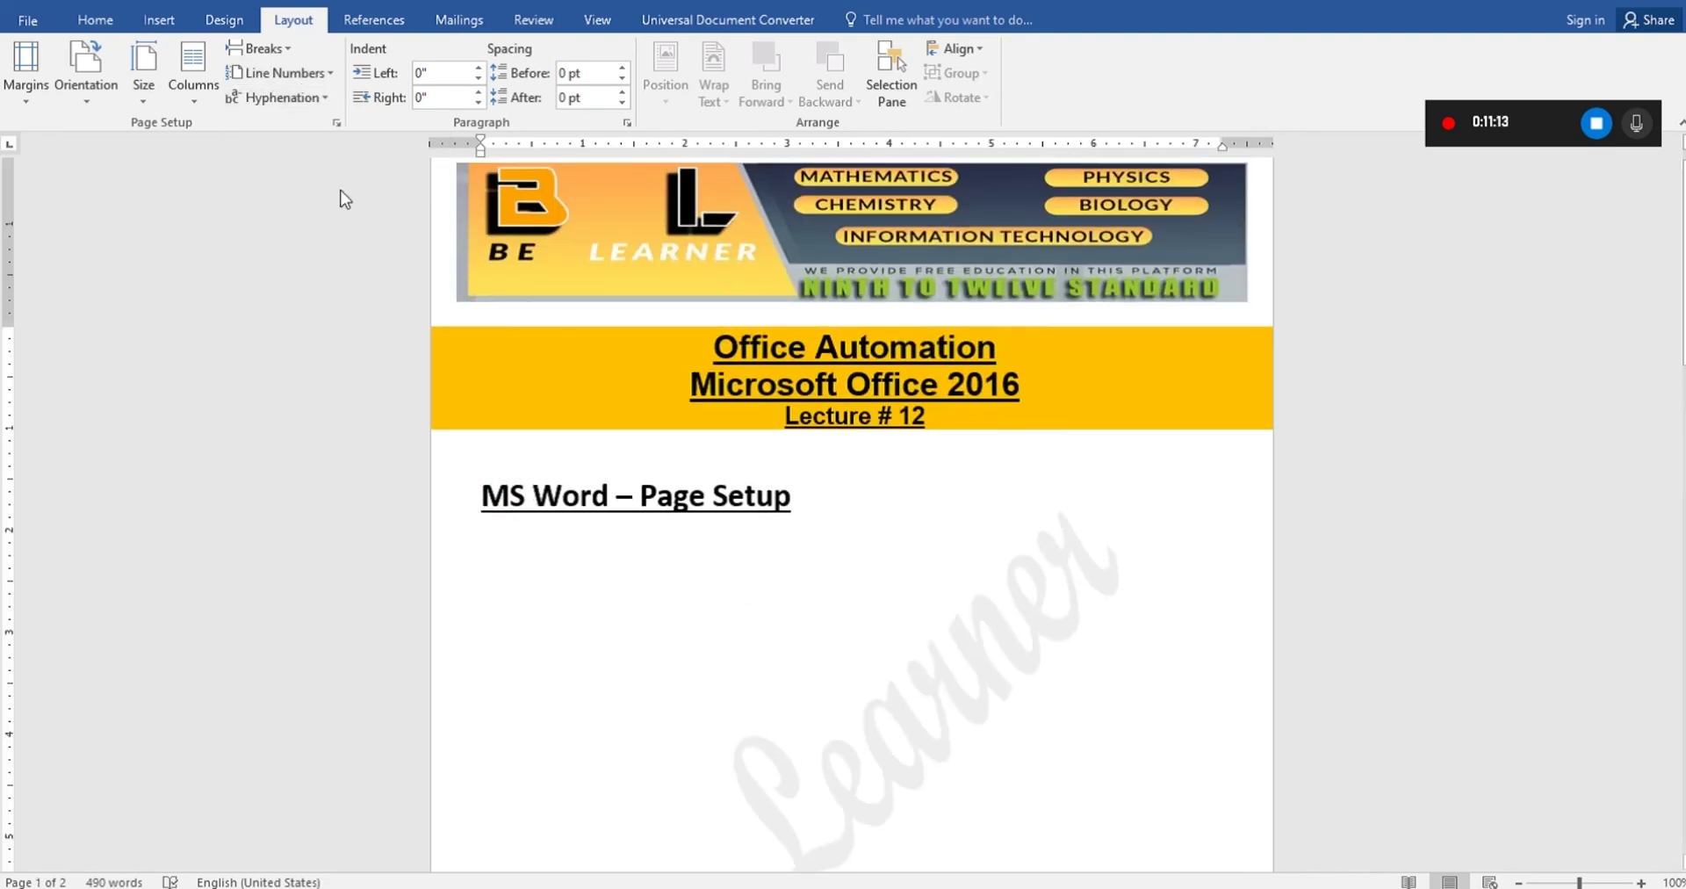
left_click(276, 71)
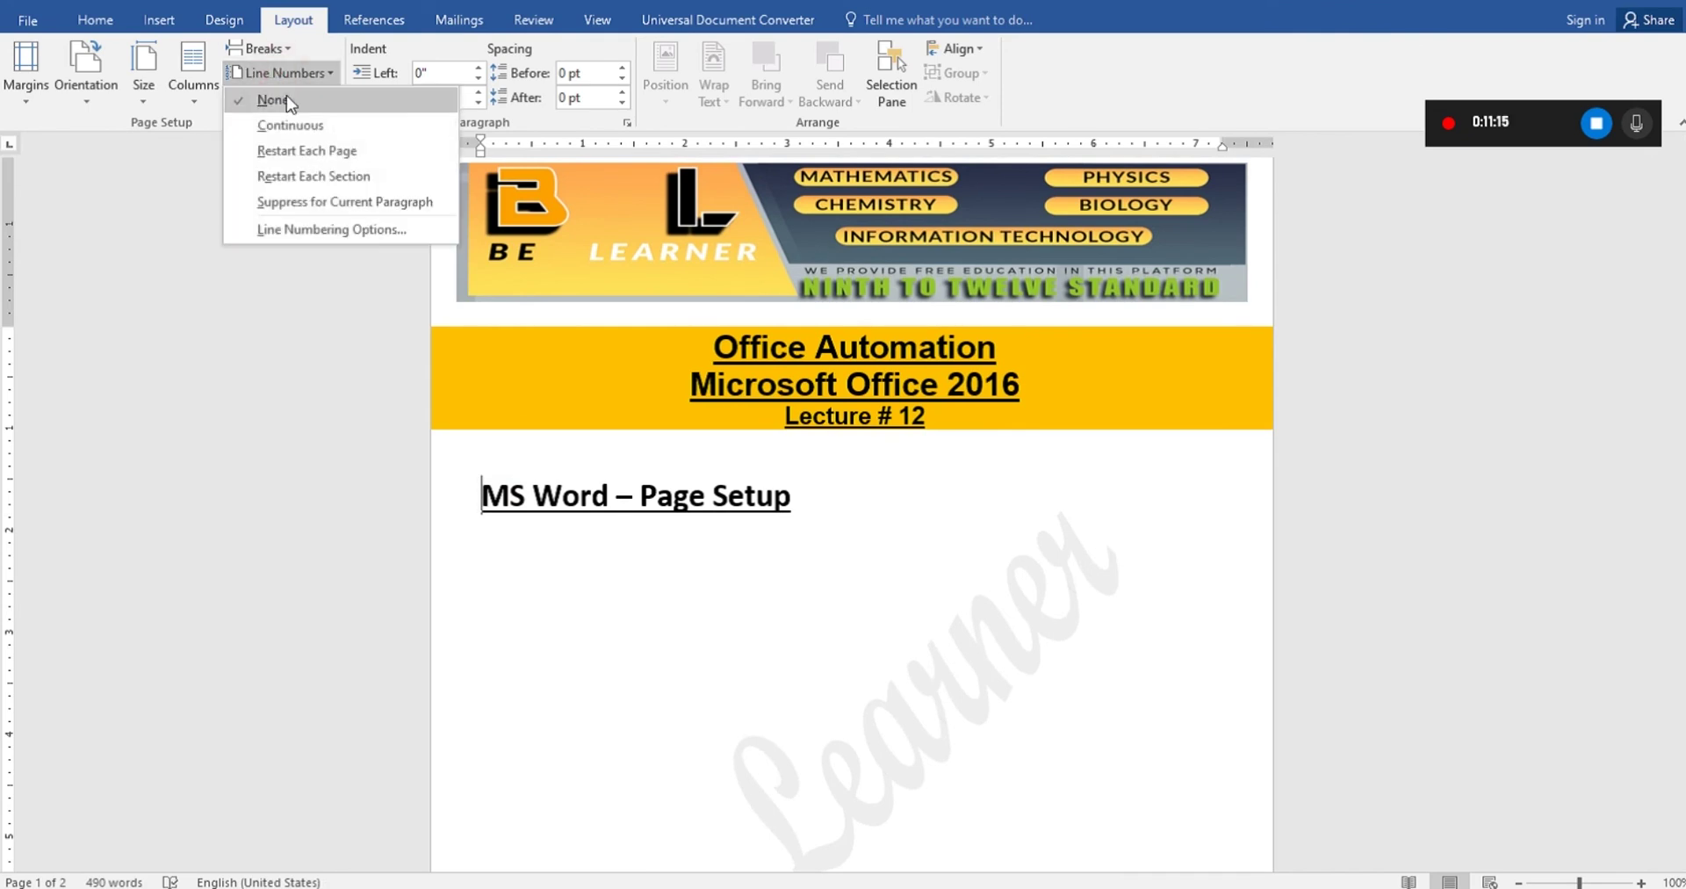
left_click(307, 130)
left_click(519, 339)
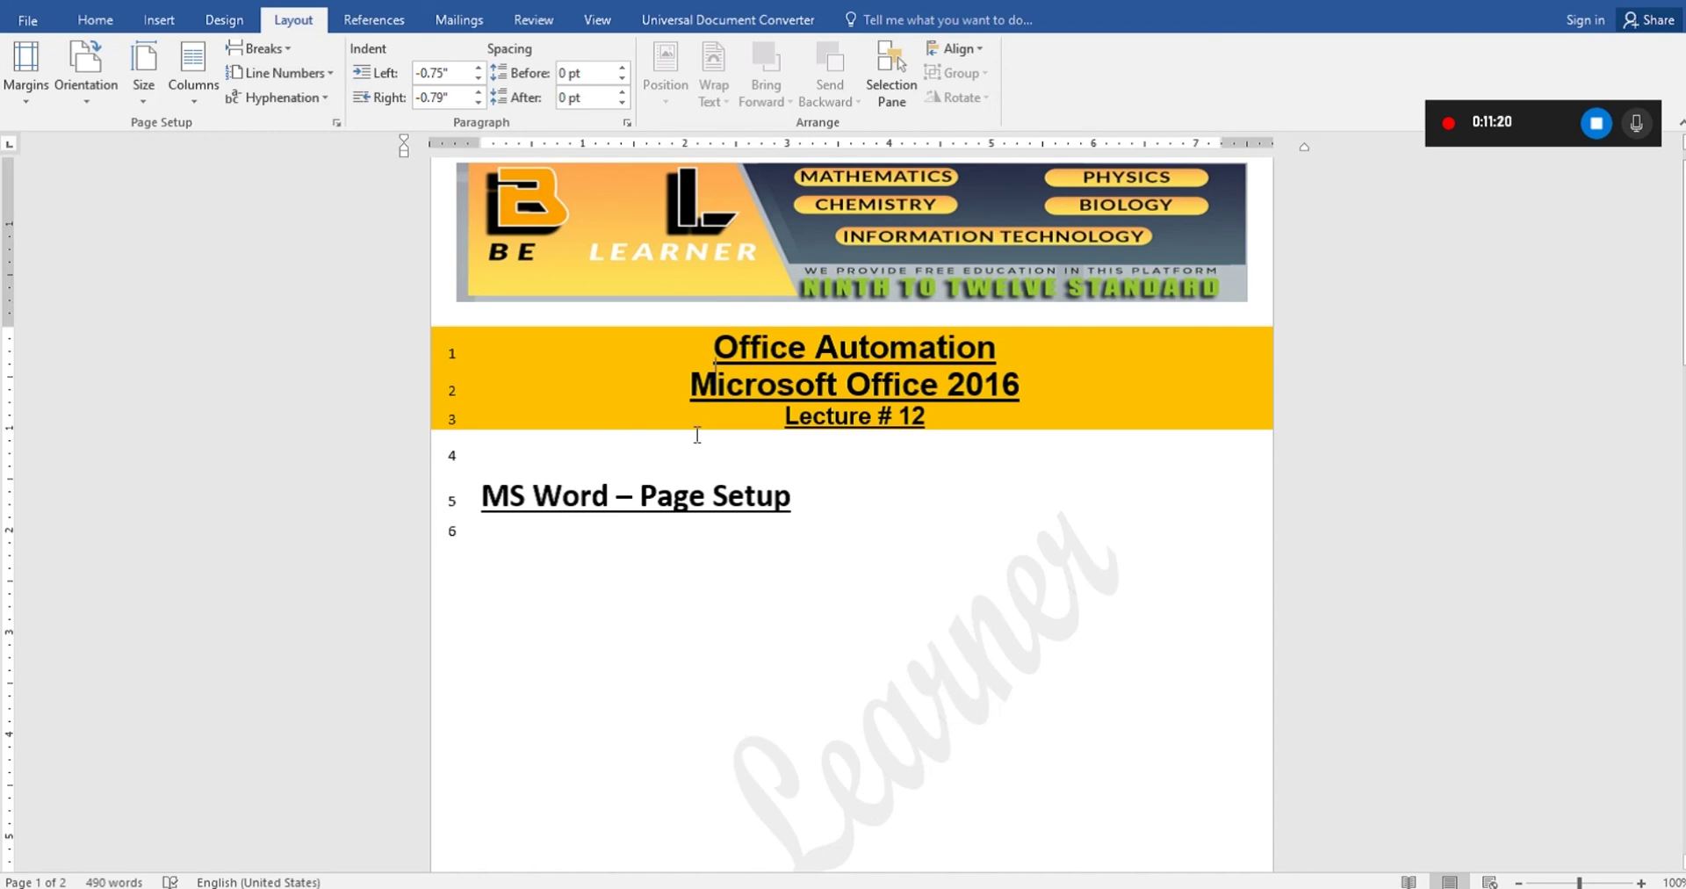
Examine the line numbers beside the title lines, the Page Setup heading and the empty lines on the first page.
scroll(698, 434, "down", 6)
scroll(698, 435, "up", 4)
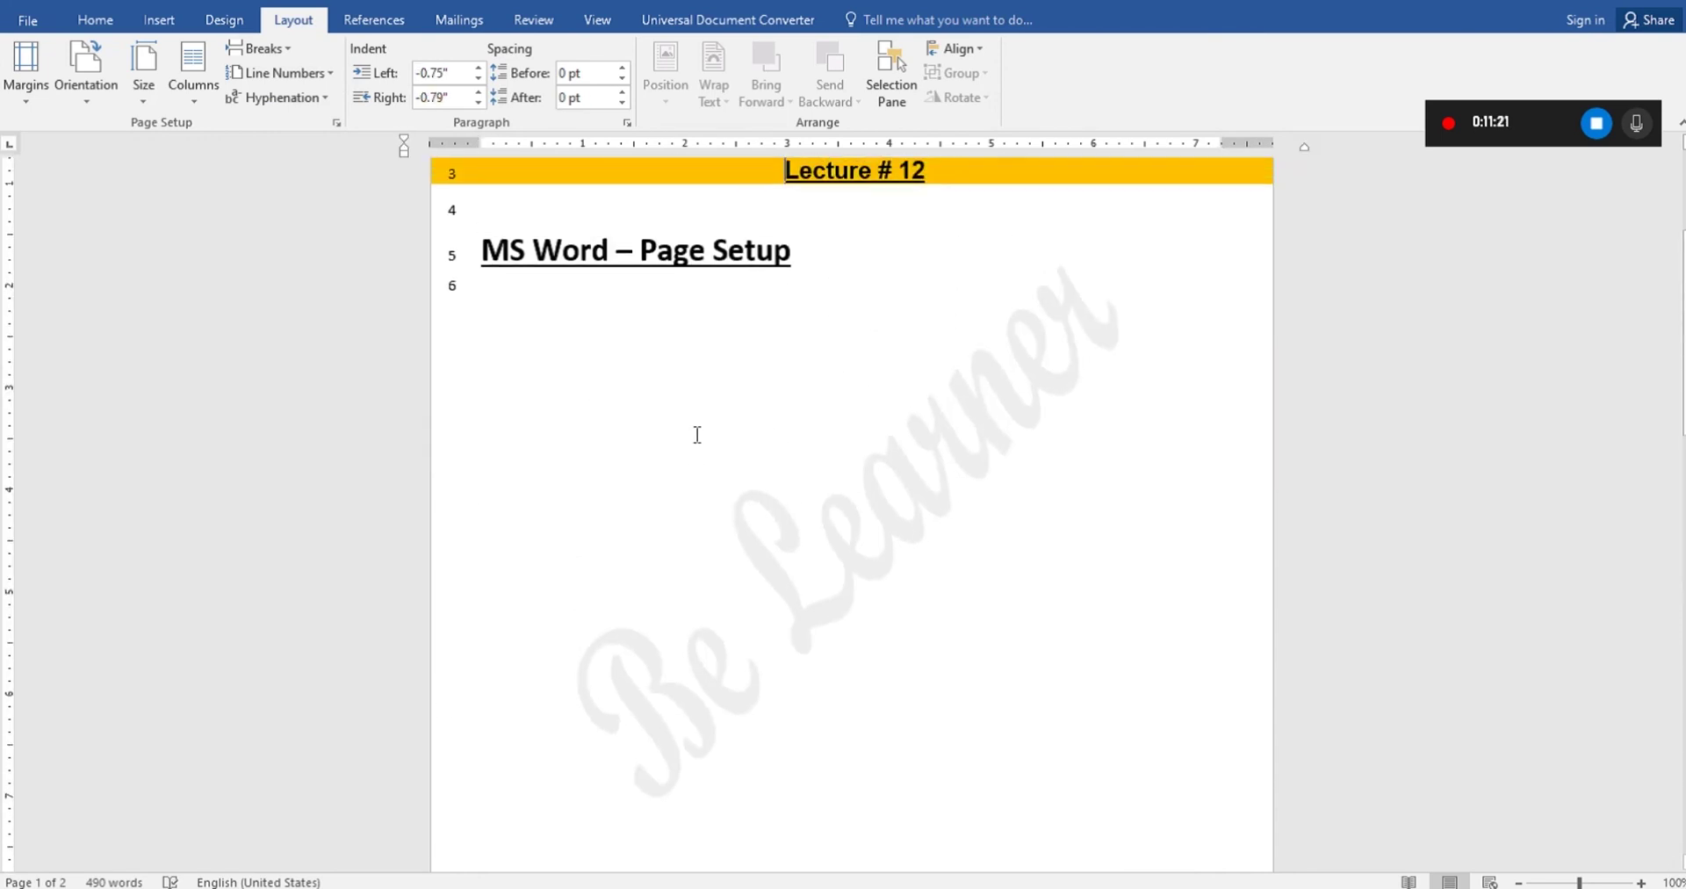
scroll(698, 434, "up", 1)
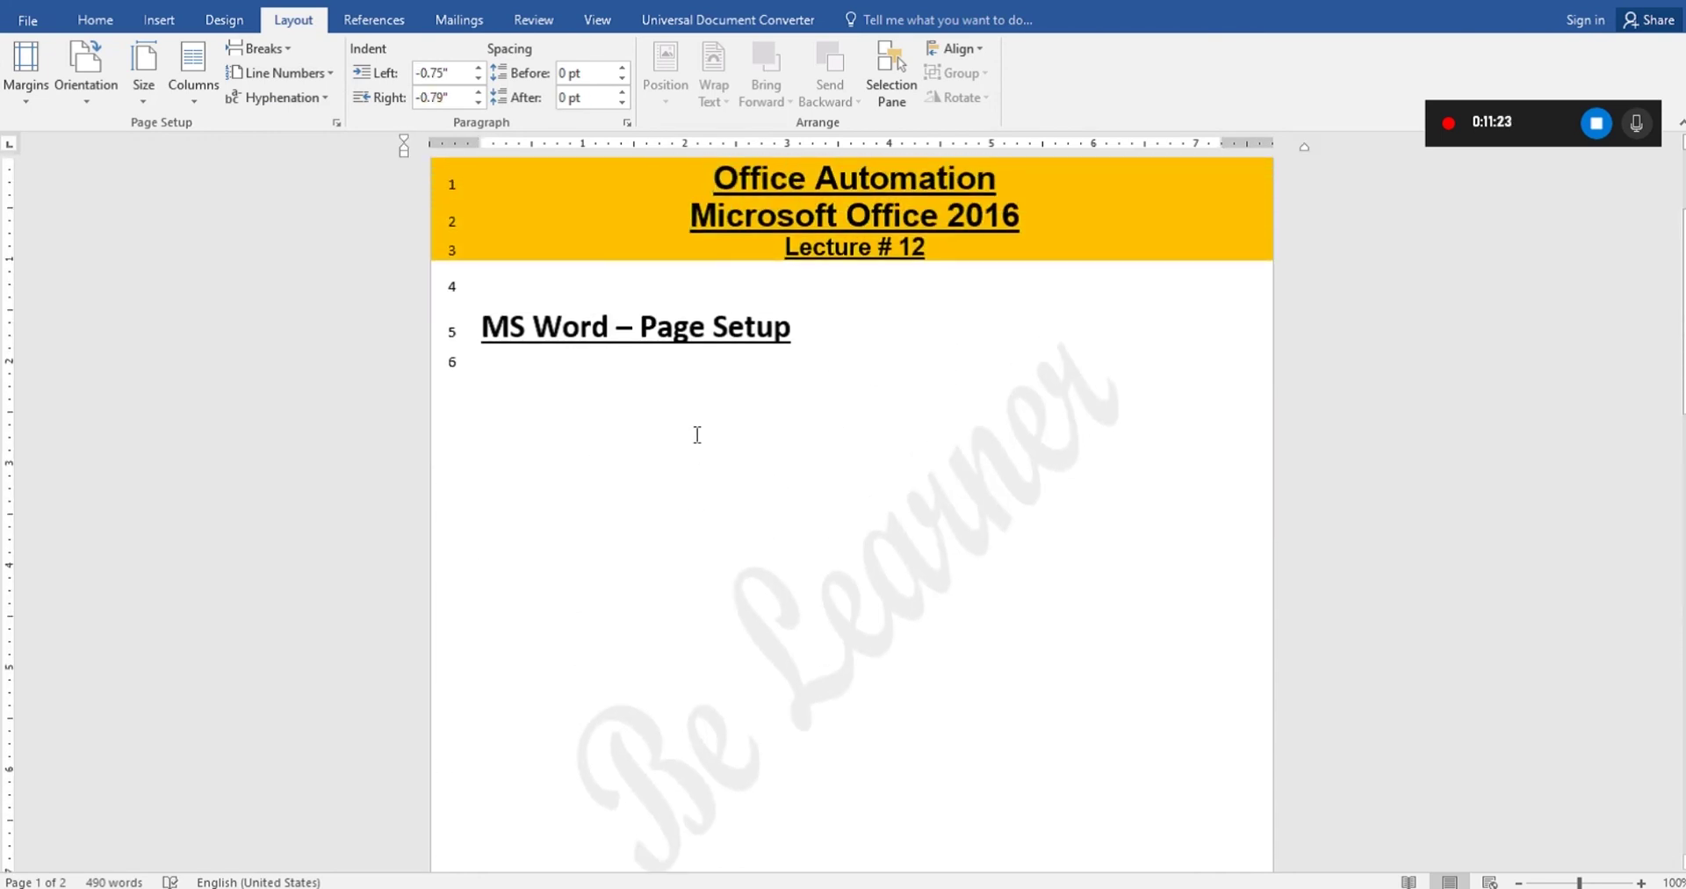
scroll(697, 435, "up", 3)
key("Down")
key("Down")
key("Down")
key("Down")
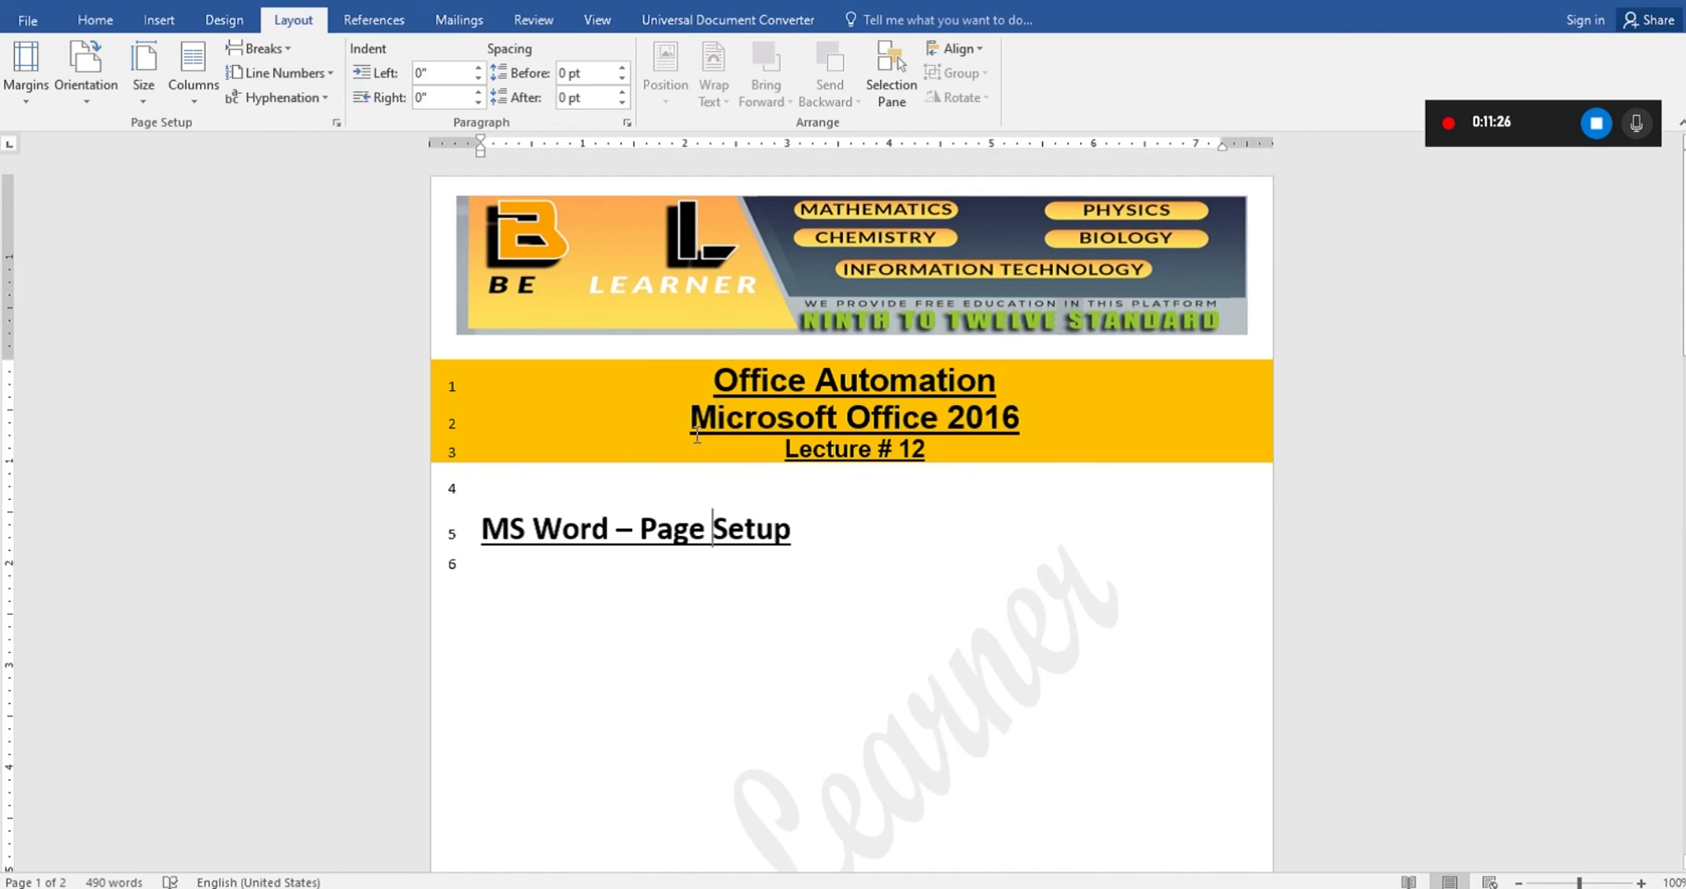
key("Down")
key("End")
key("Down")
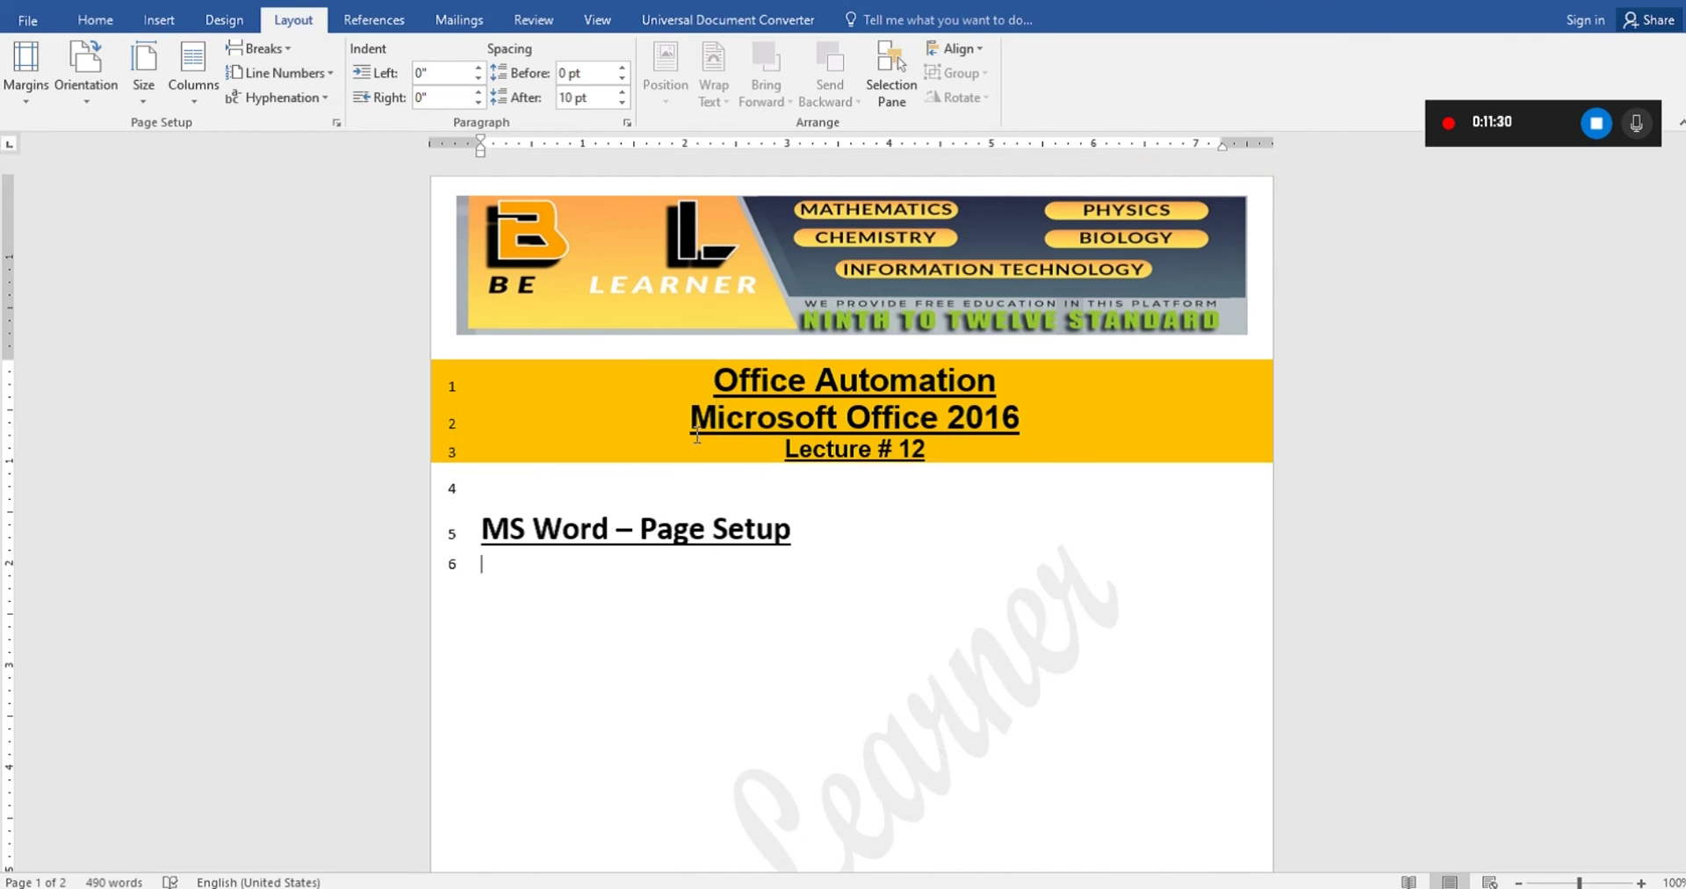
key("Up")
key("ctrl+Right")
key("ctrl+Right")
key("ctrl+Right")
key("ctrl+Right")
key("ctrl+Right")
key("Down")
key("Up")
key("End")
key("Delete")
key("ctrl+z")
Check how the line numbering runs from the first page into the sample paragraphs on the second page.
key("Up")
key("Up")
key("Up")
key("Up")
key("Home")
key("Down")
key("Down")
key("Down")
key("Down")
key("Down")
key("Down")
key("Down")
key("Down")
key("Down")
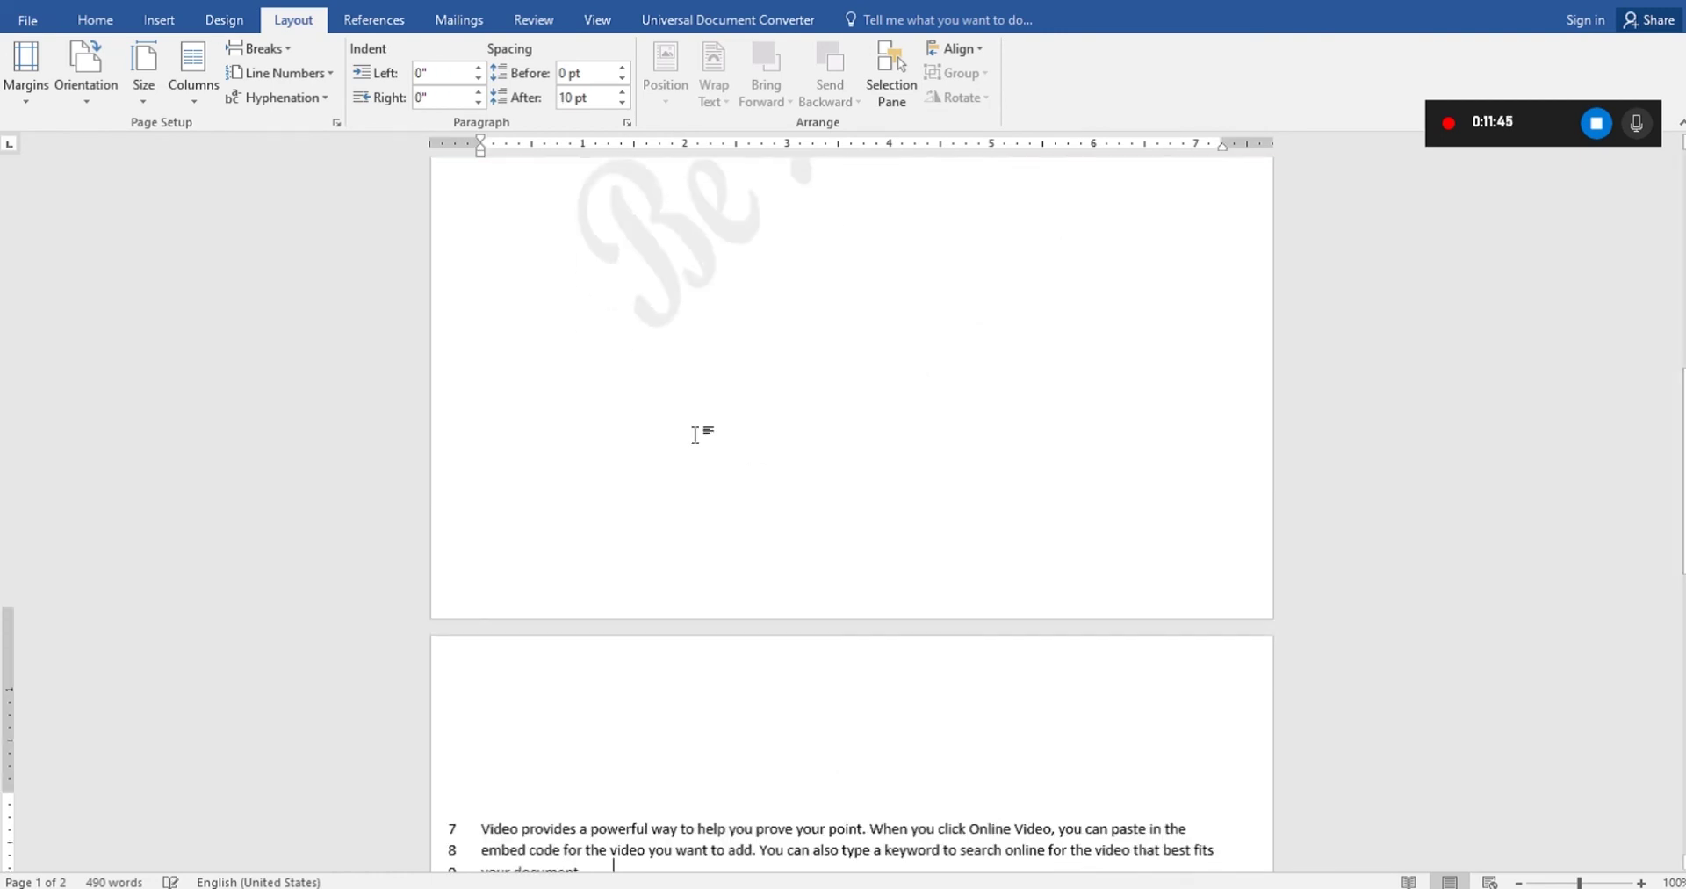
key("Up")
key("Up")
key("Up")
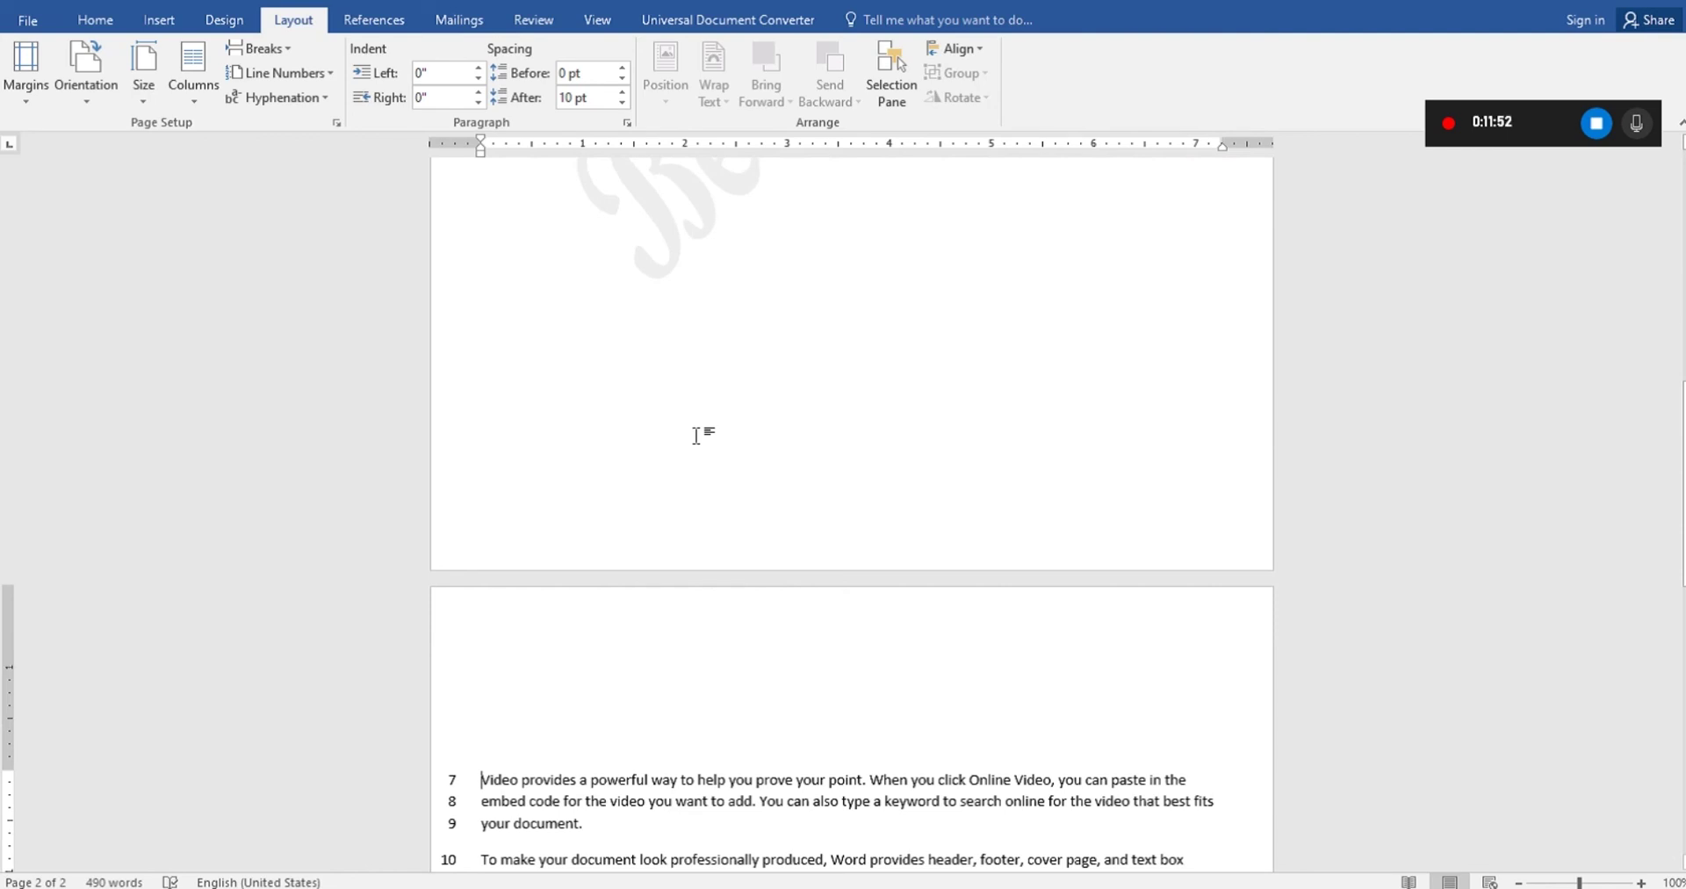
key("Down")
key("Down")
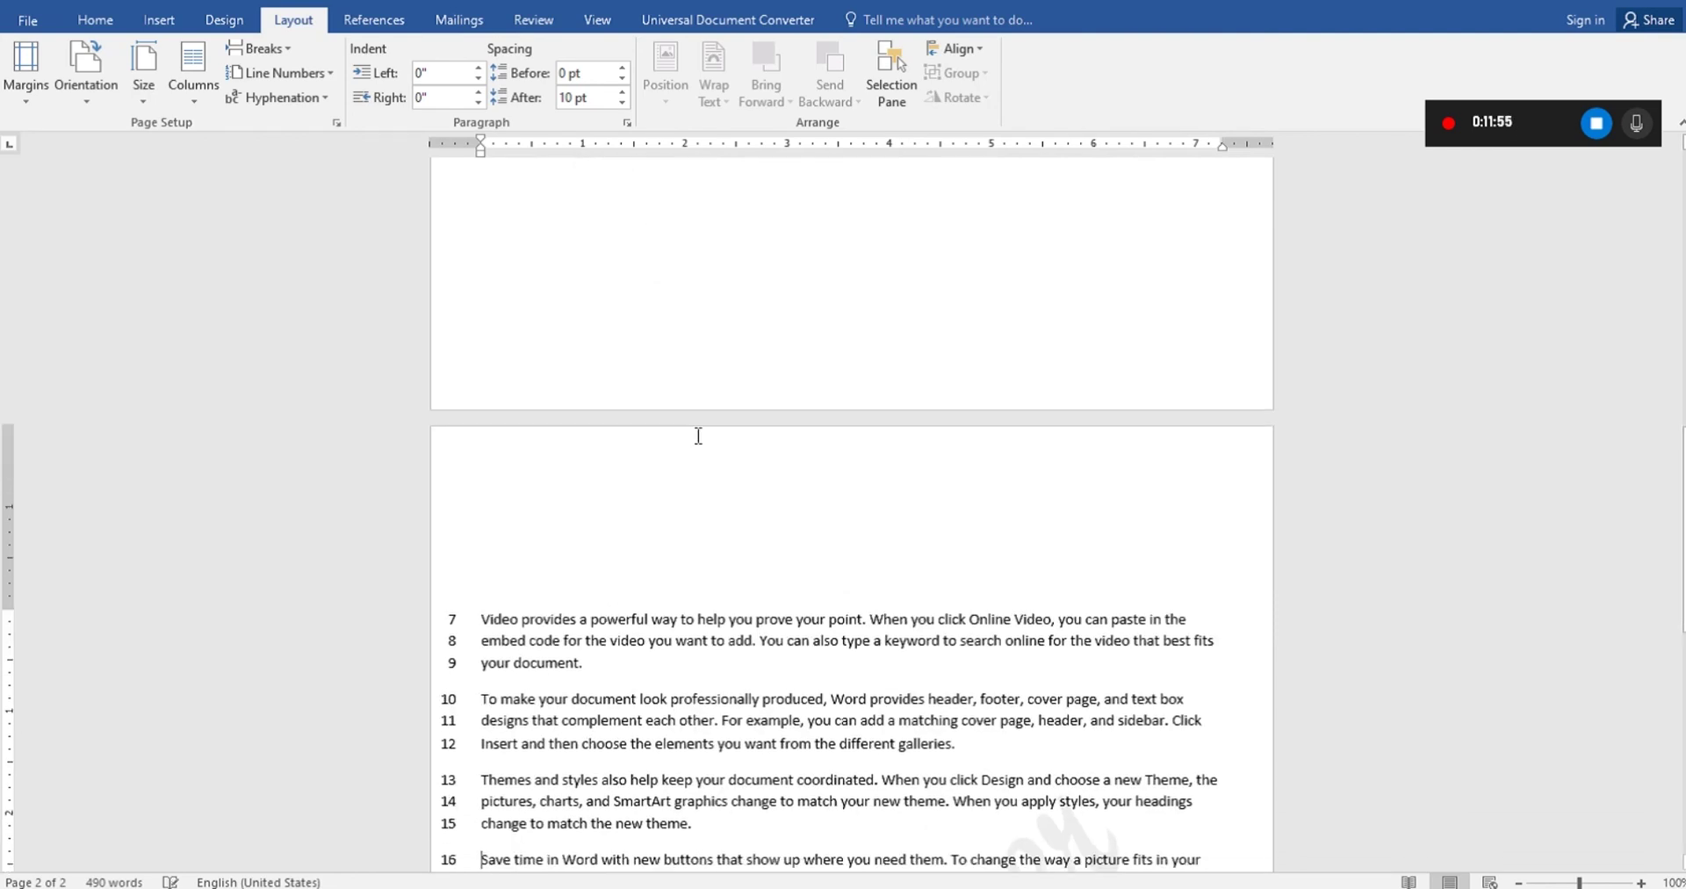
key("ctrl+Home")
key("Up")
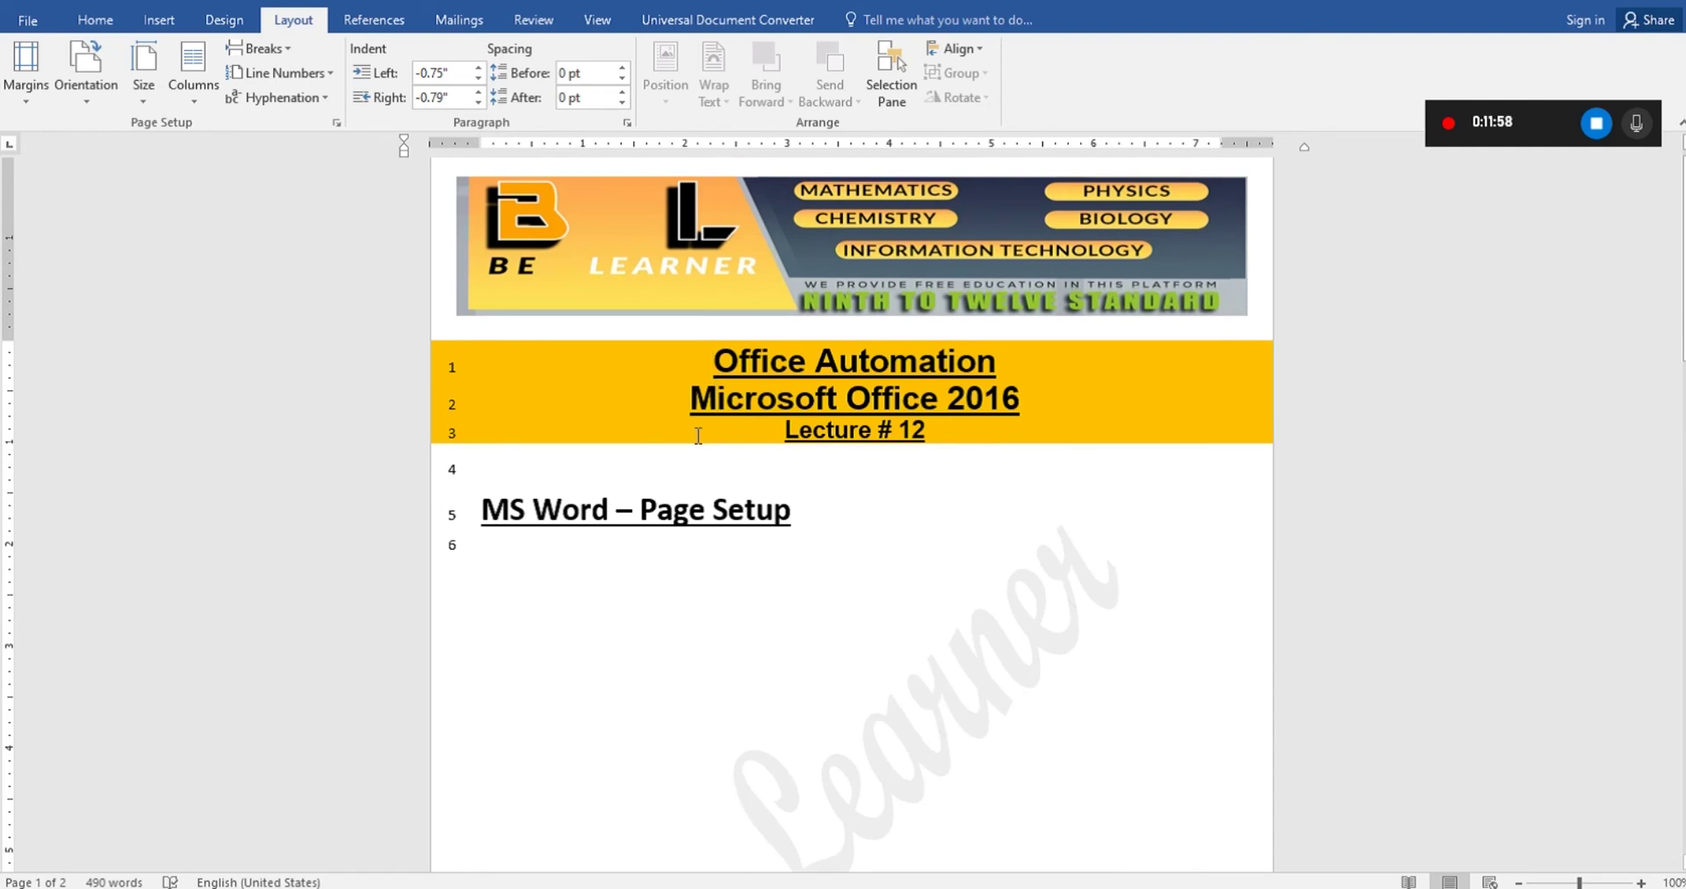
Change the line numbering to Restart Each Page.
left_click(286, 76)
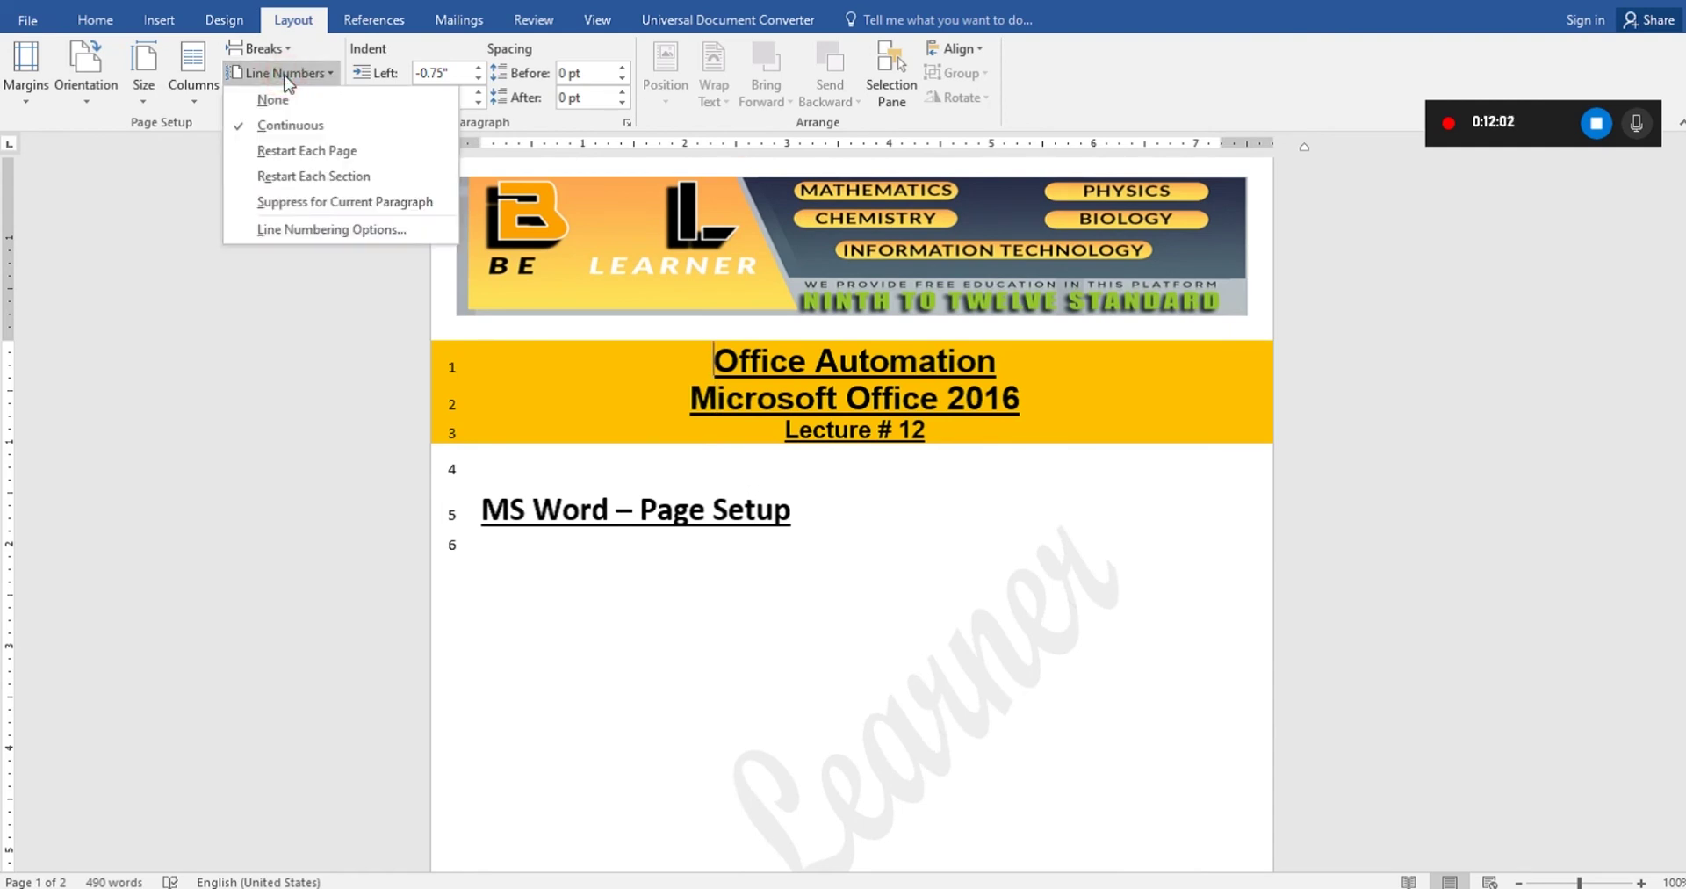
left_click(646, 465)
left_click(474, 548)
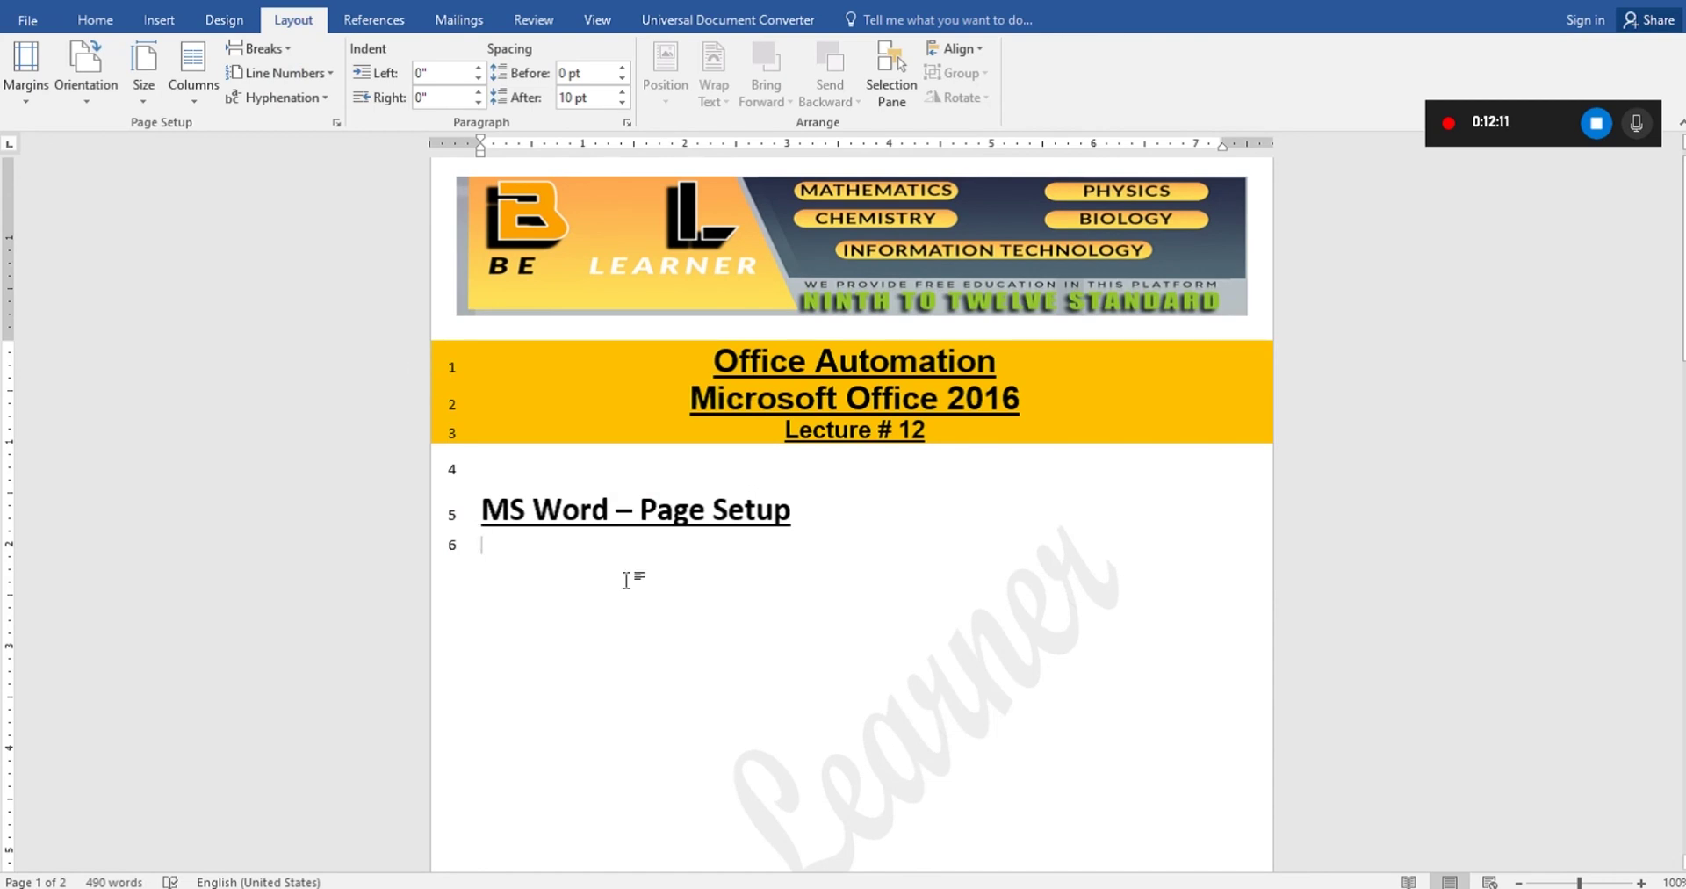
left_click(267, 52)
left_click(192, 68)
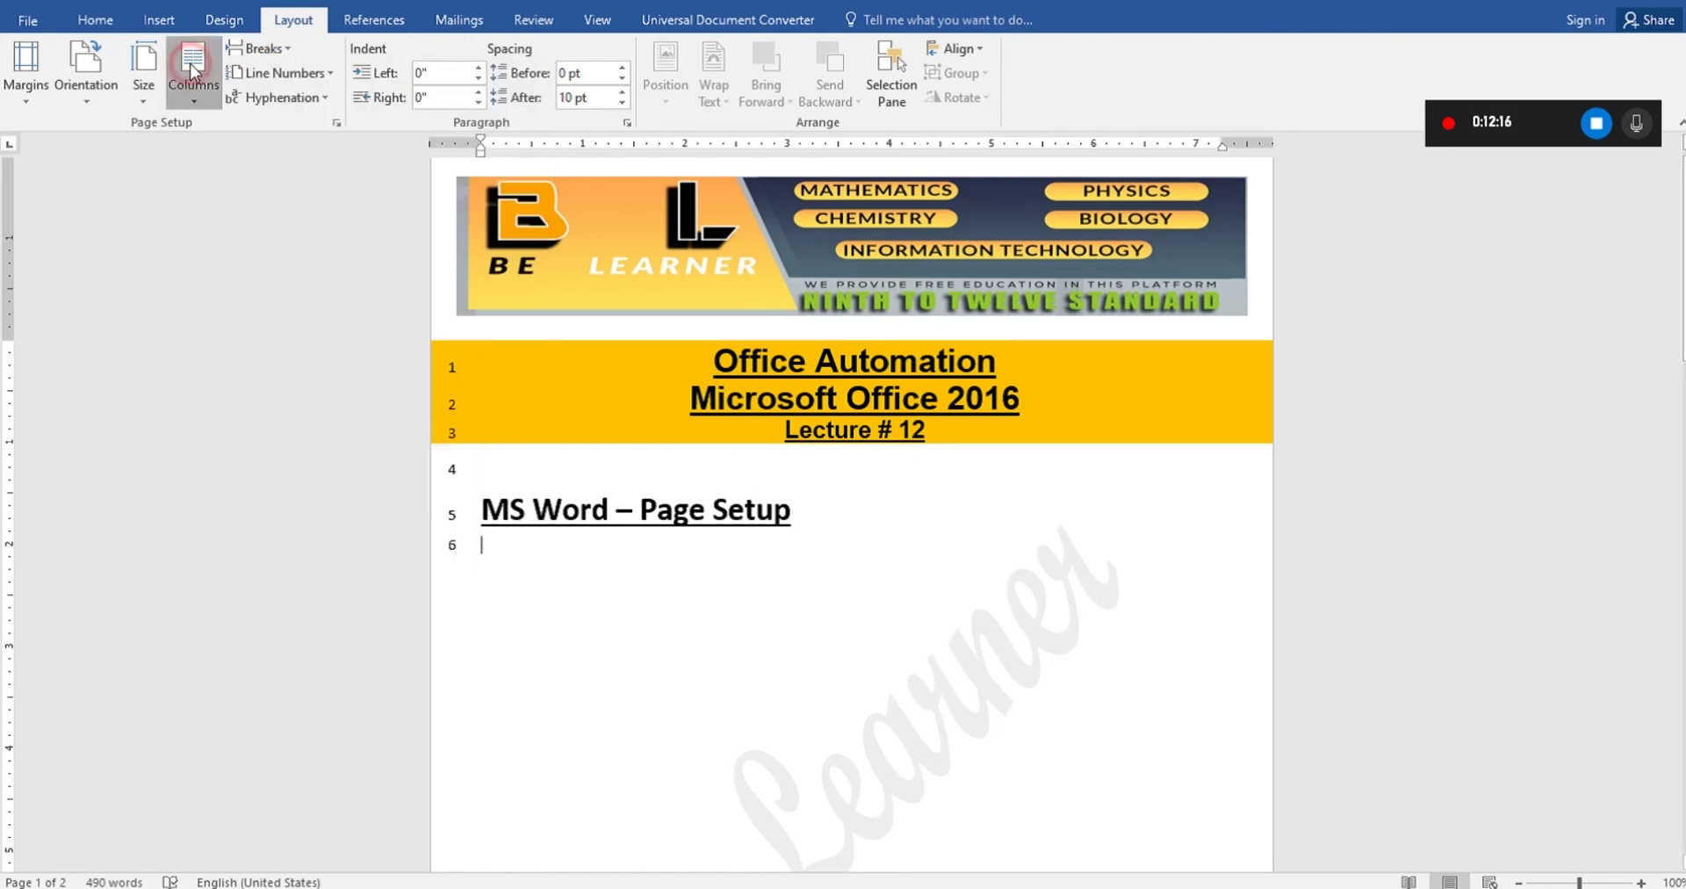
left_click(268, 72)
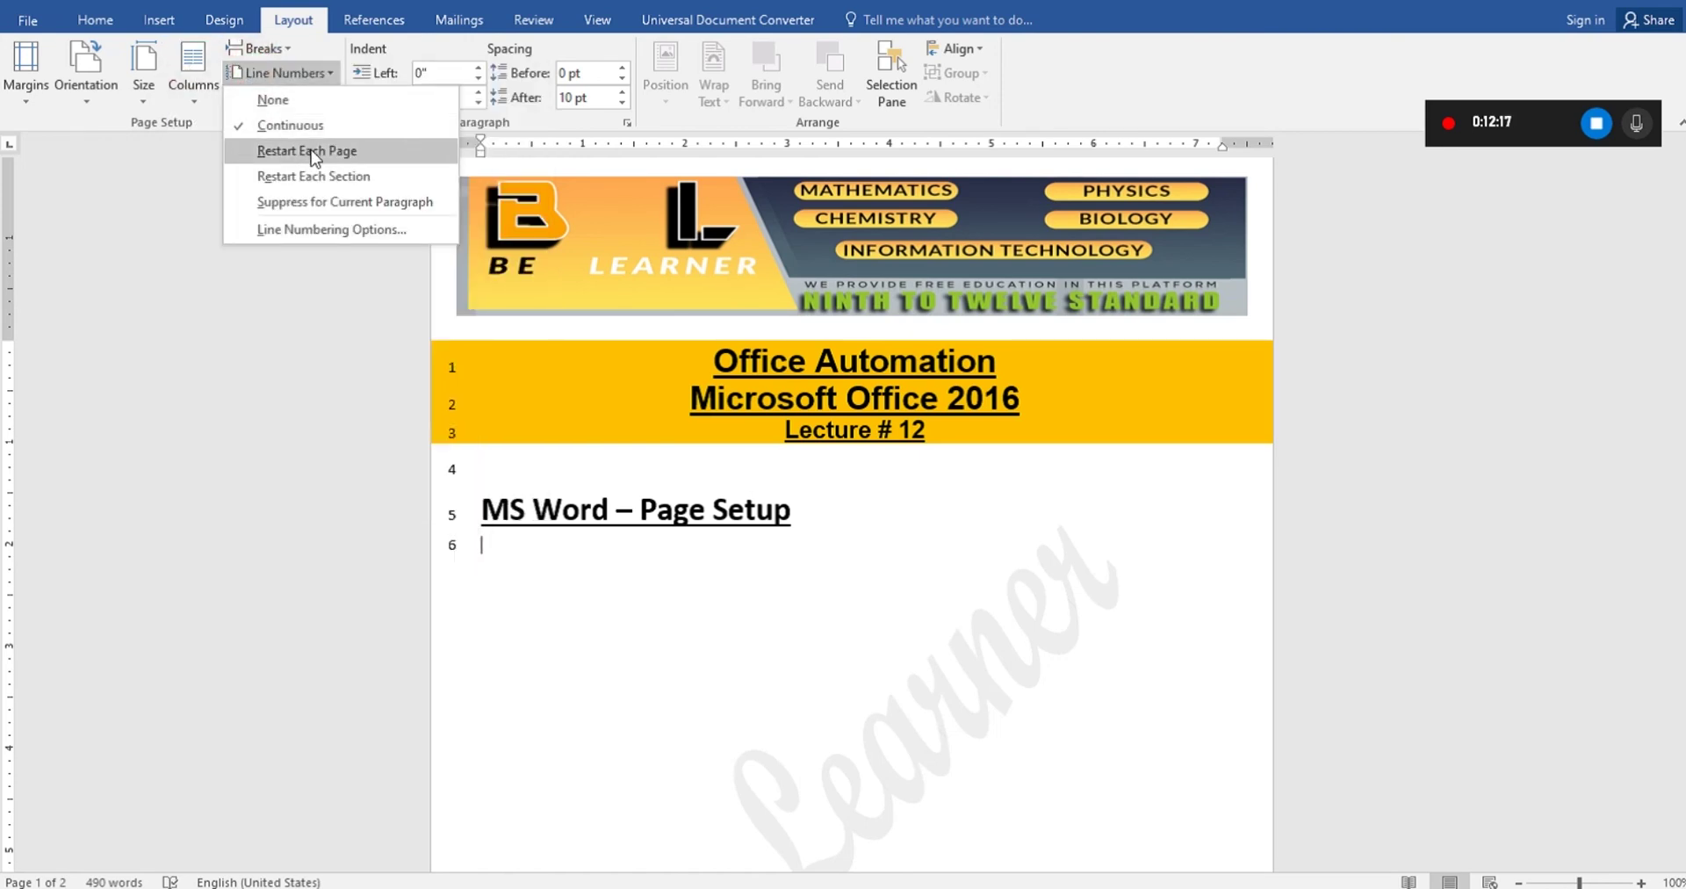
left_click(325, 155)
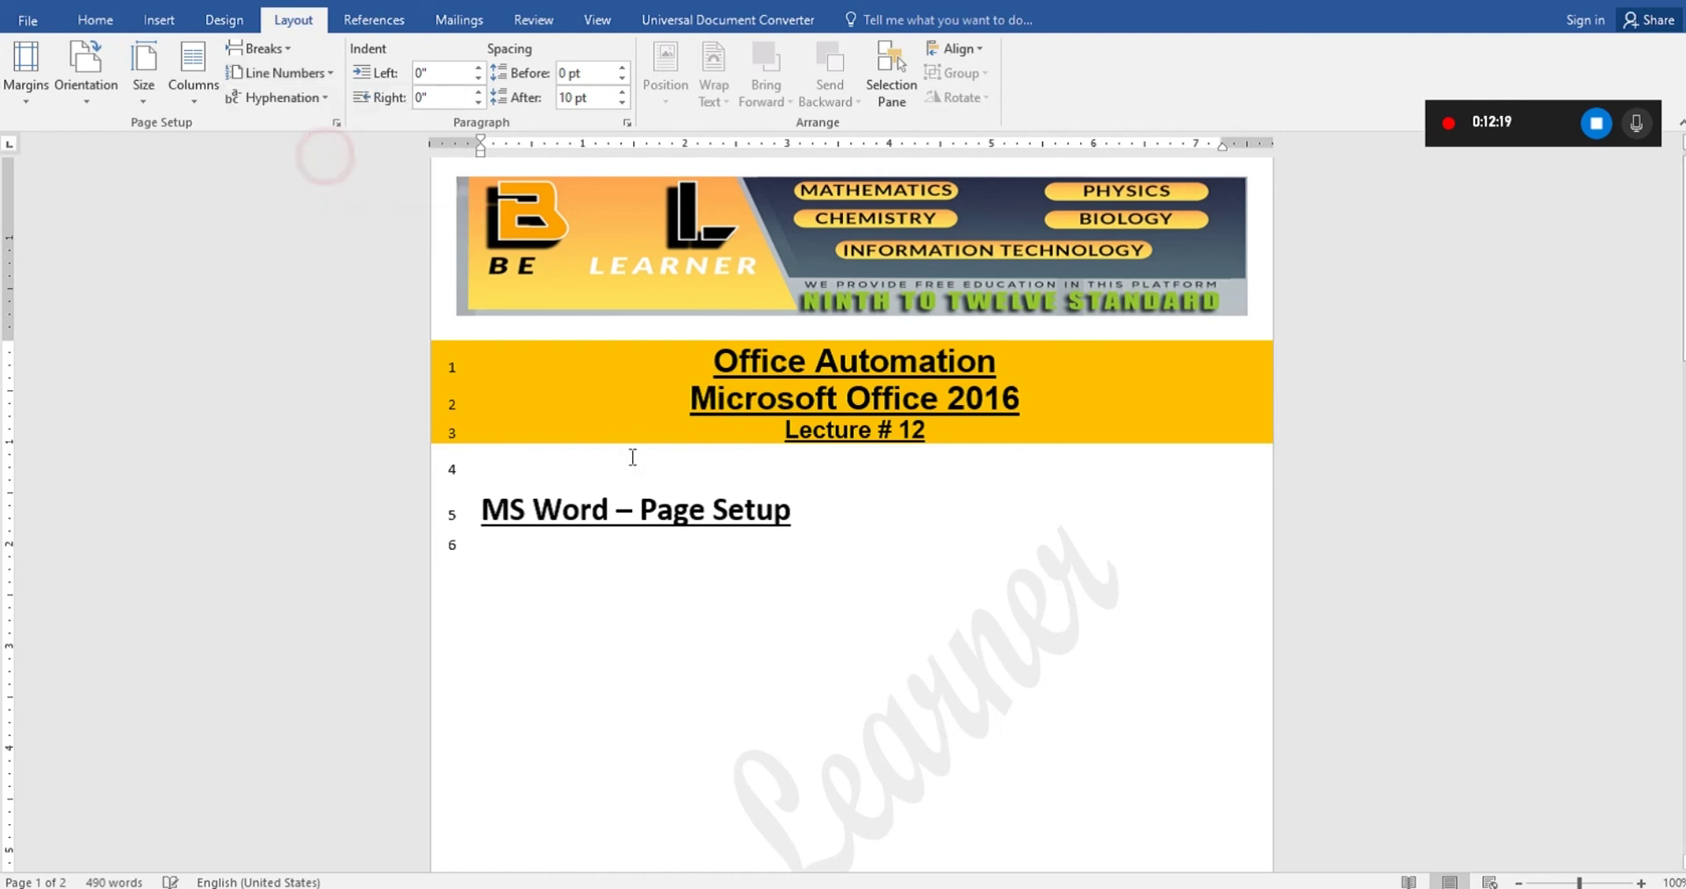
Review the numbering on the second page and delete the empty line between the two sets of sample paragraphs.
scroll(633, 456, "down", 10)
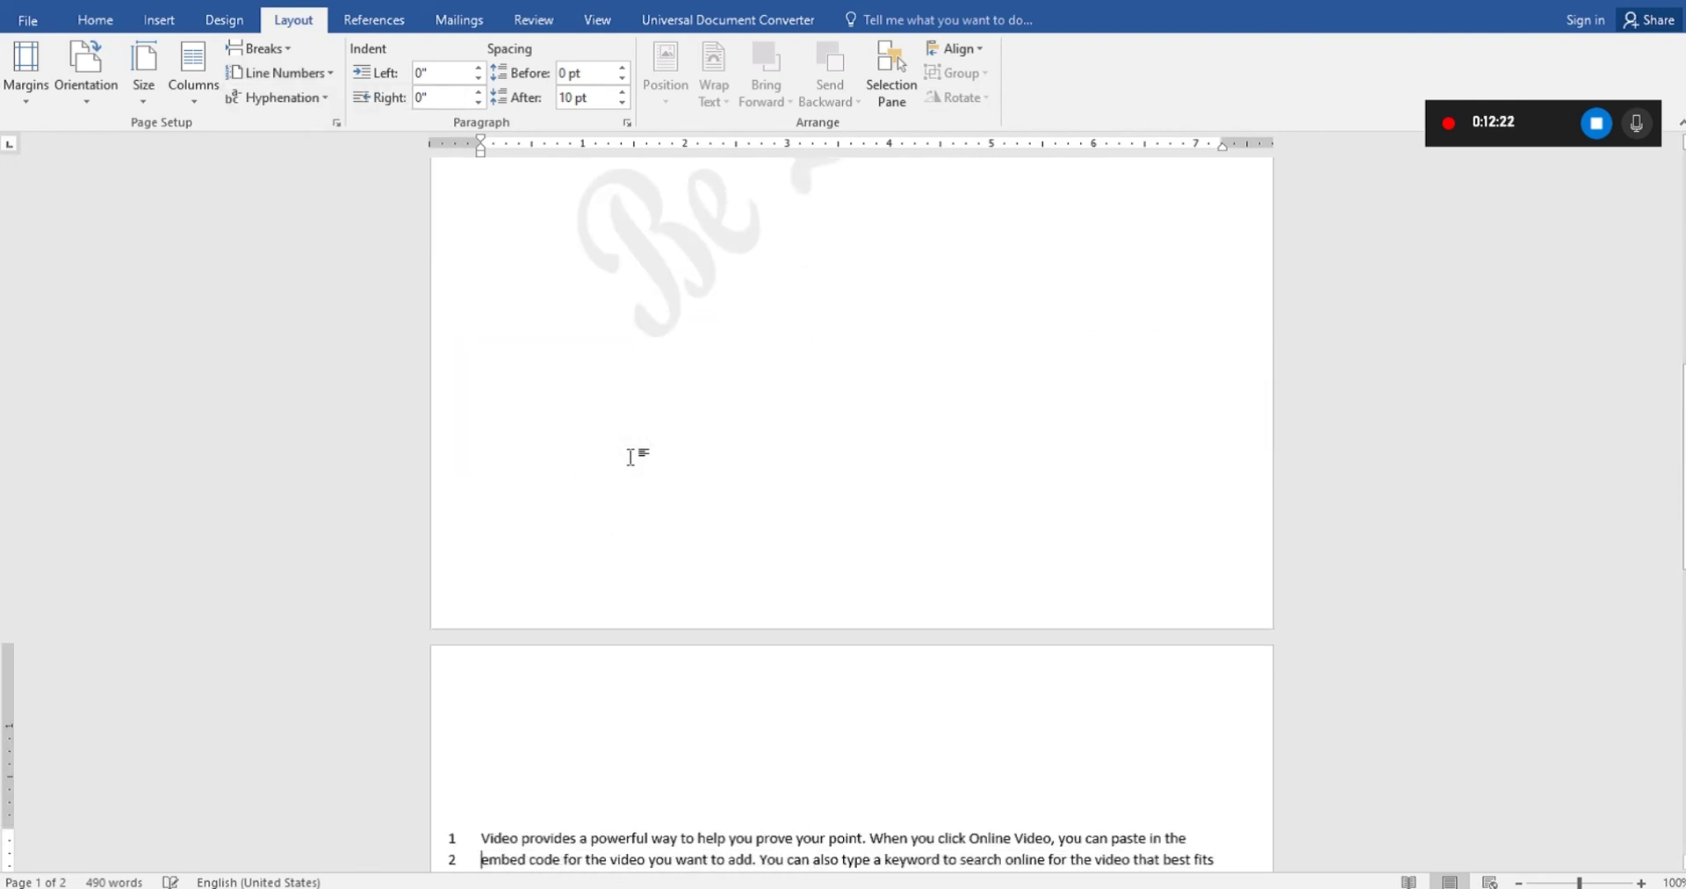
scroll(635, 465, "down", 5)
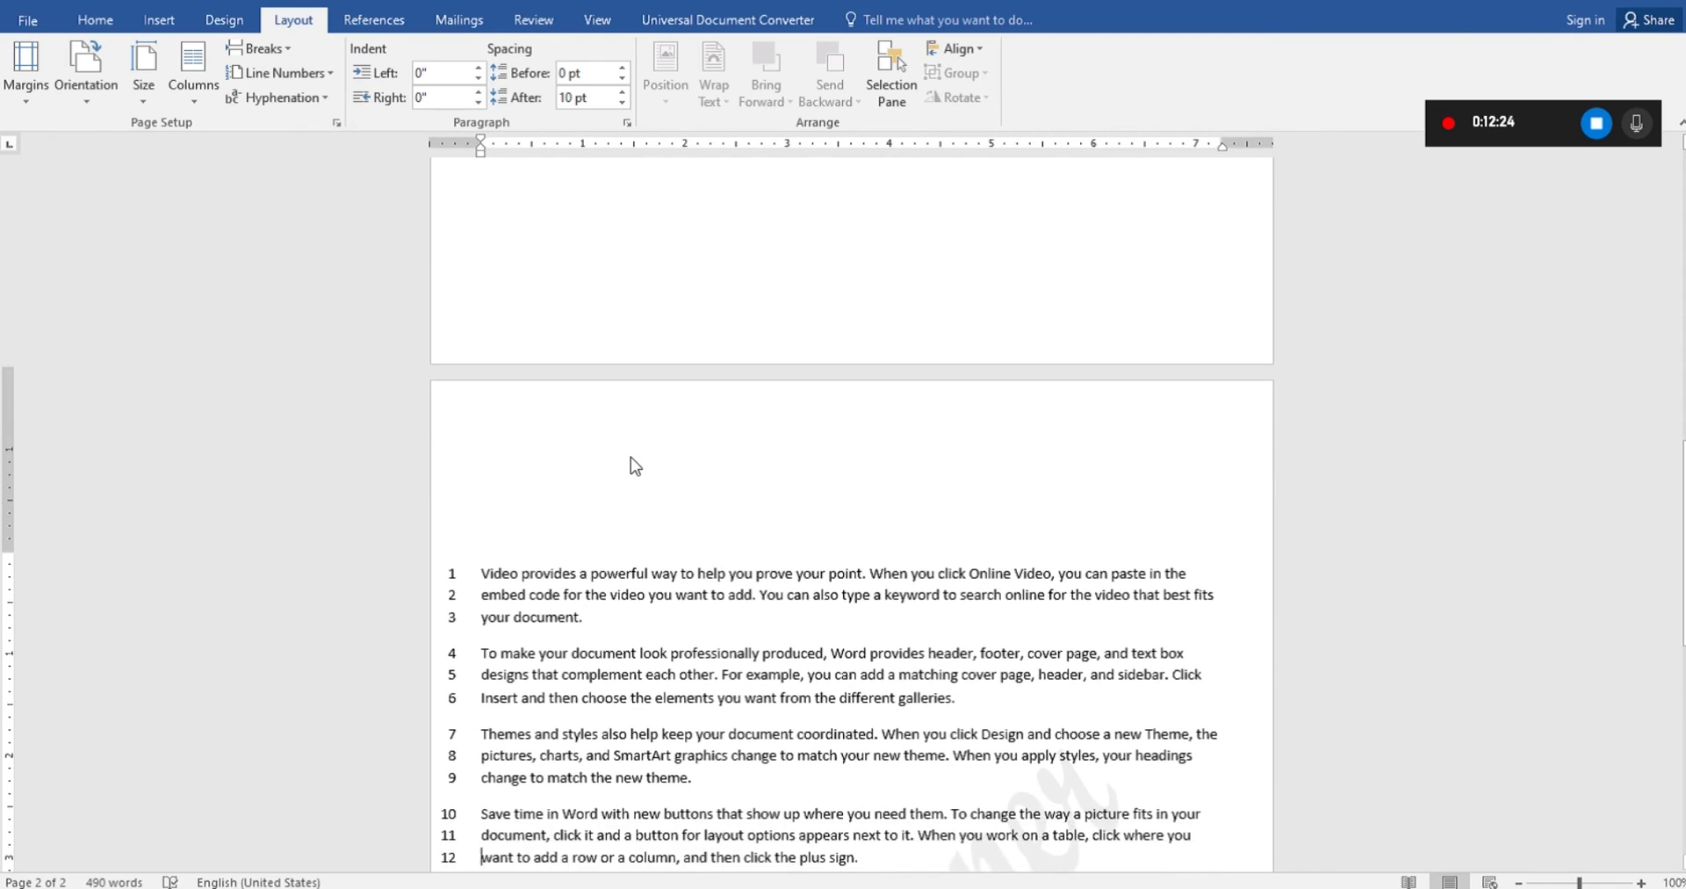
scroll(632, 458, "down", 1)
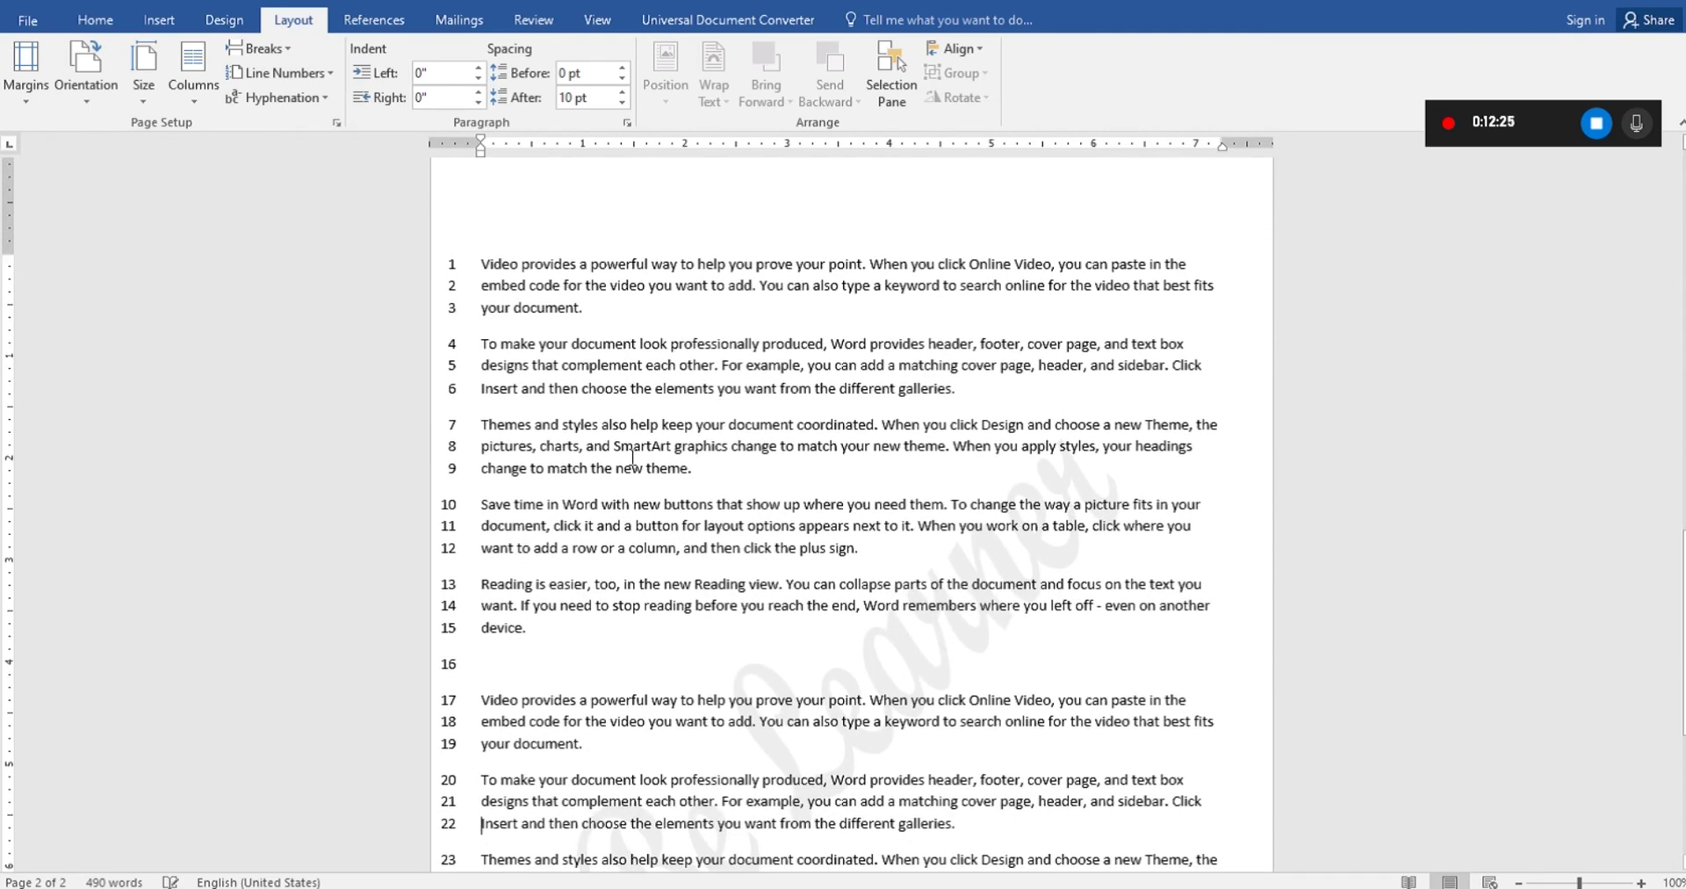
key("Down")
key("Delete")
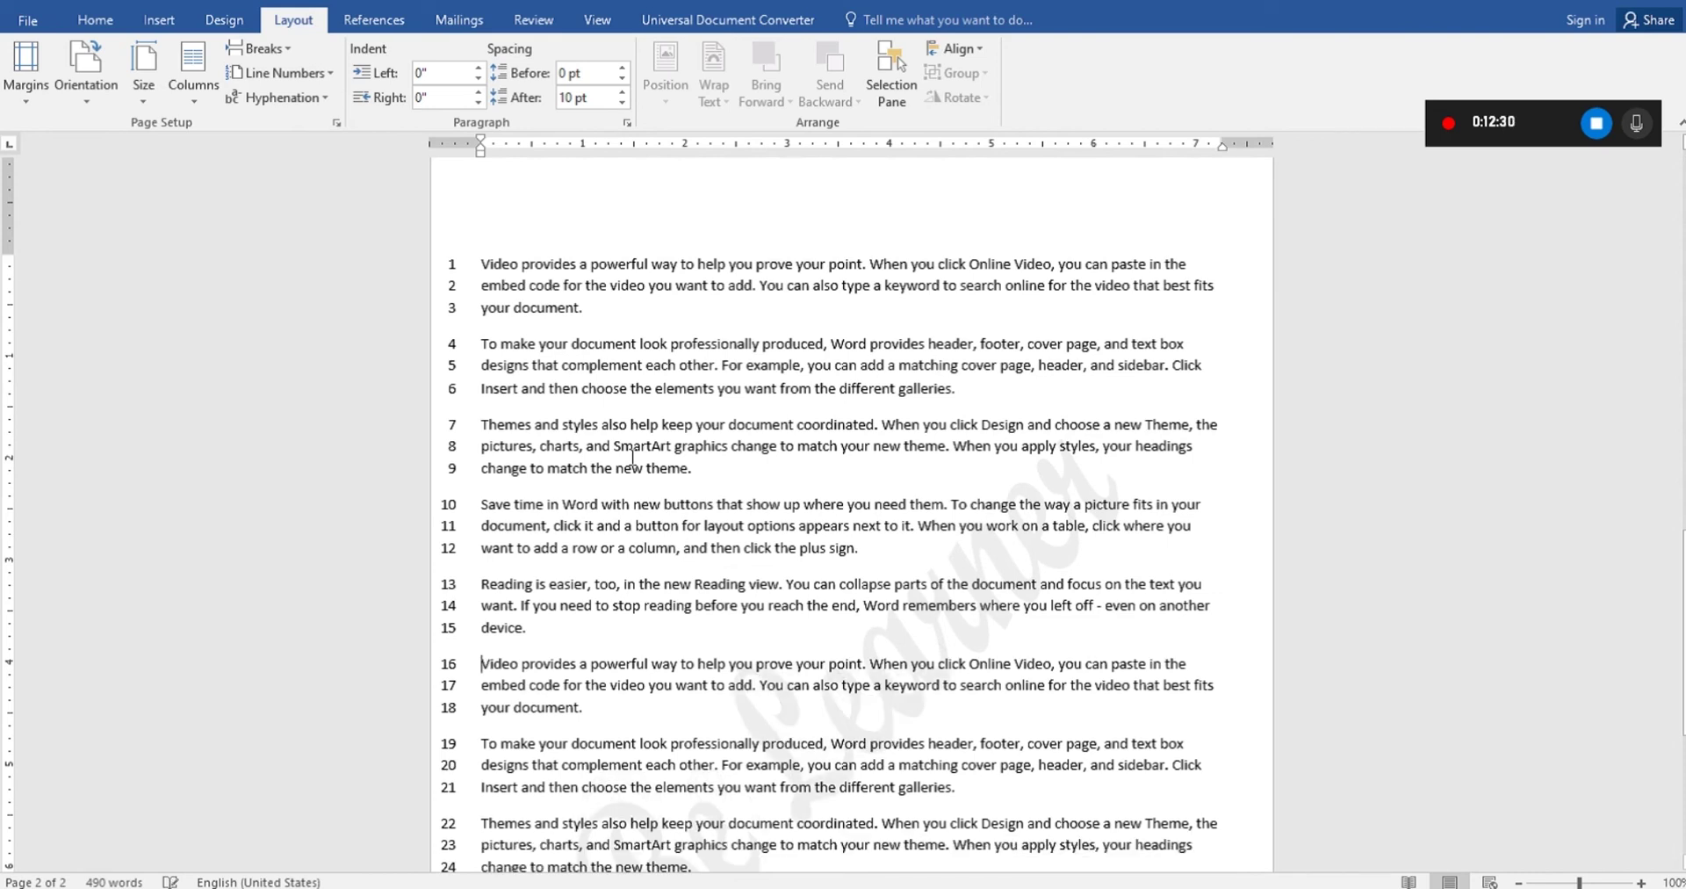
Go back to the start of the document and set its line numbering to None.
key("ctrl+Home")
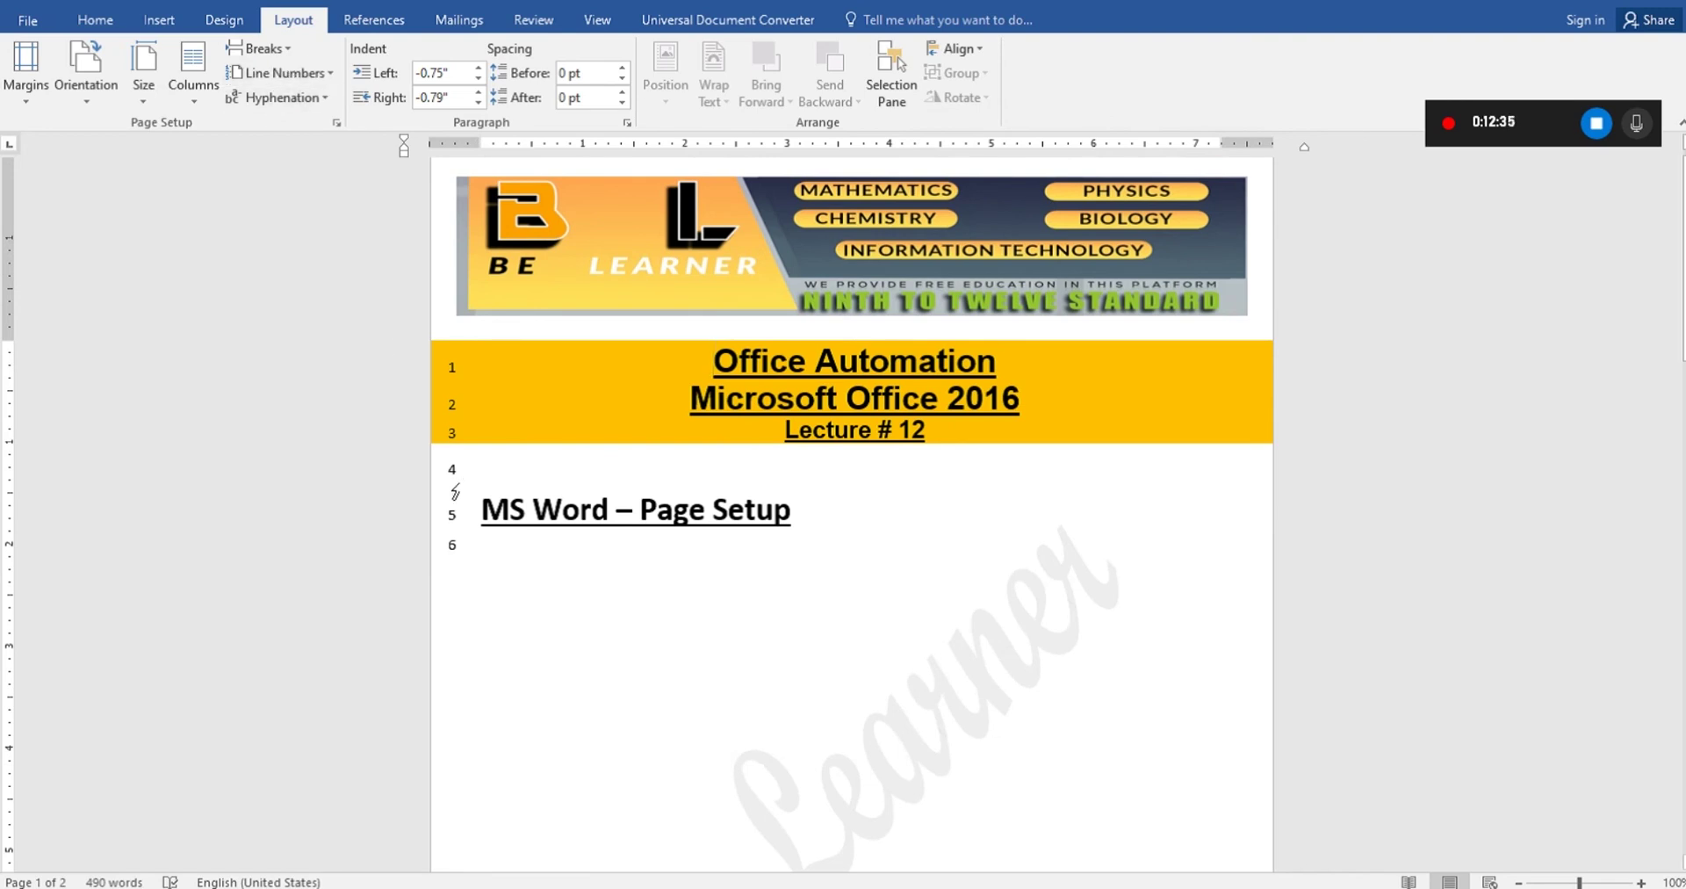
left_click(532, 405)
left_click(281, 77)
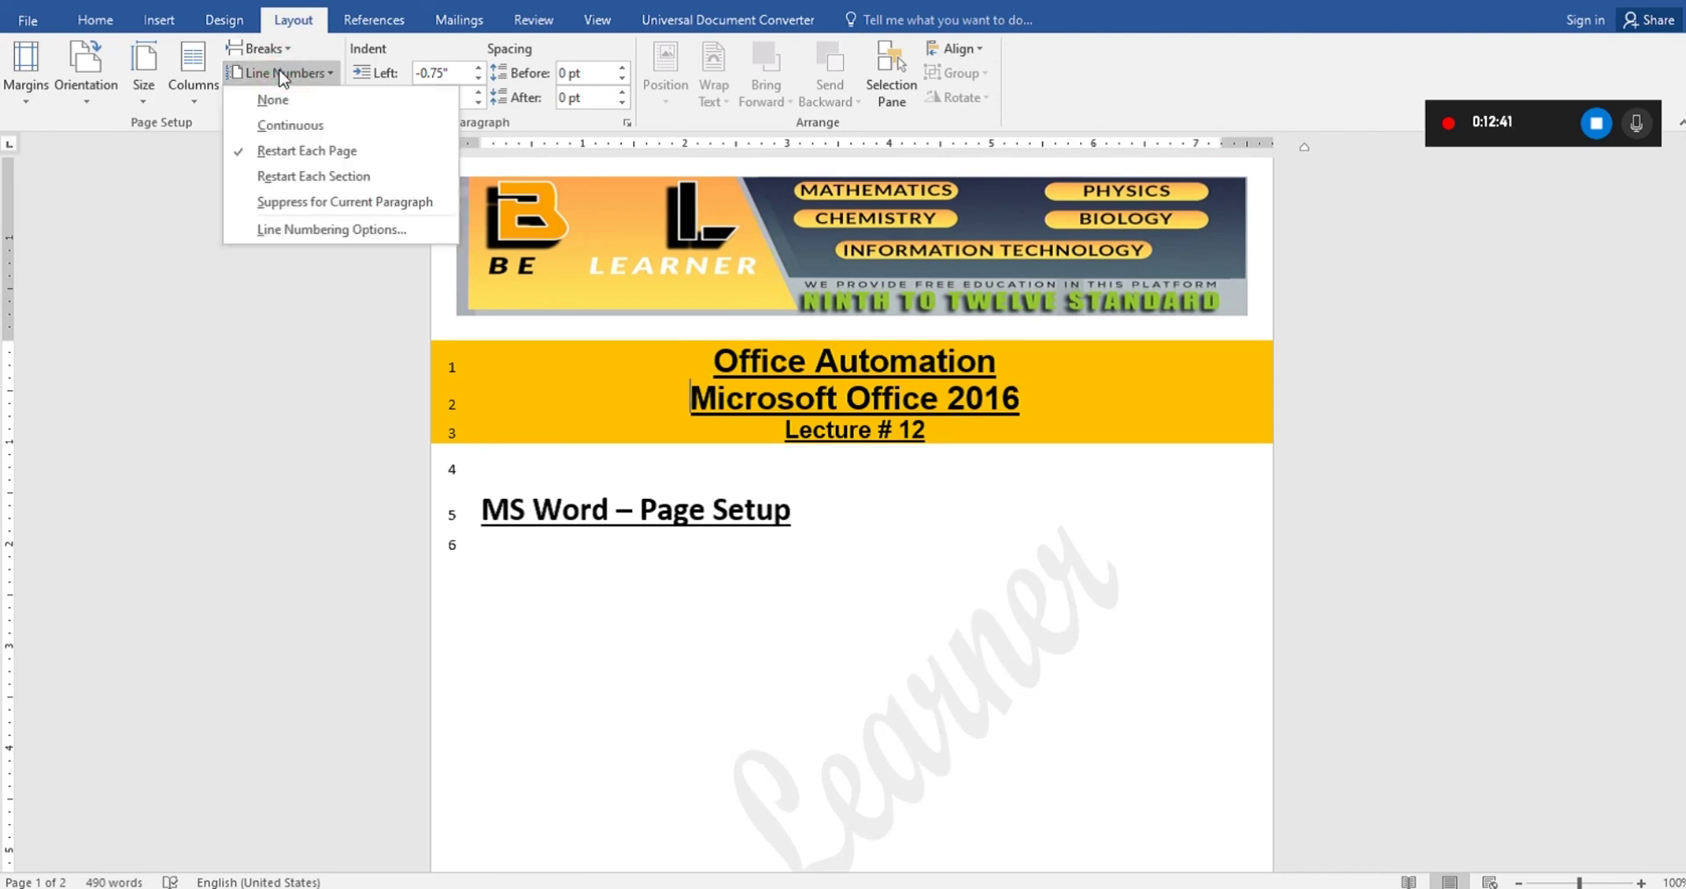
left_click(292, 99)
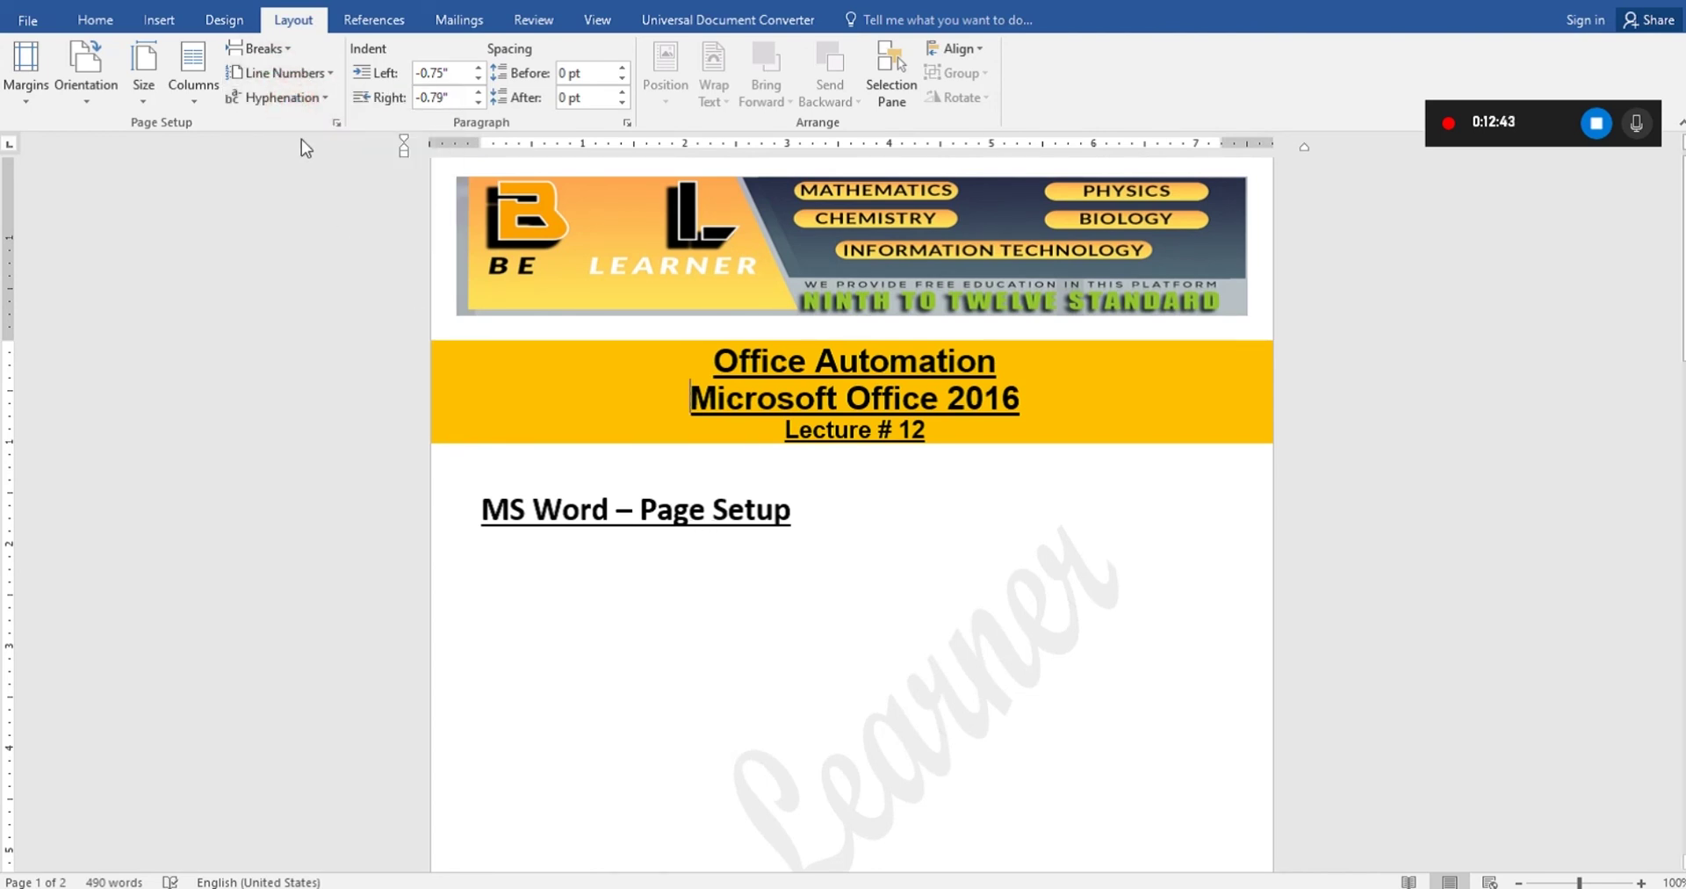
Set the document's hyphenation to Automatic with the cursor in the first sample paragraph on the second page.
left_click(303, 101)
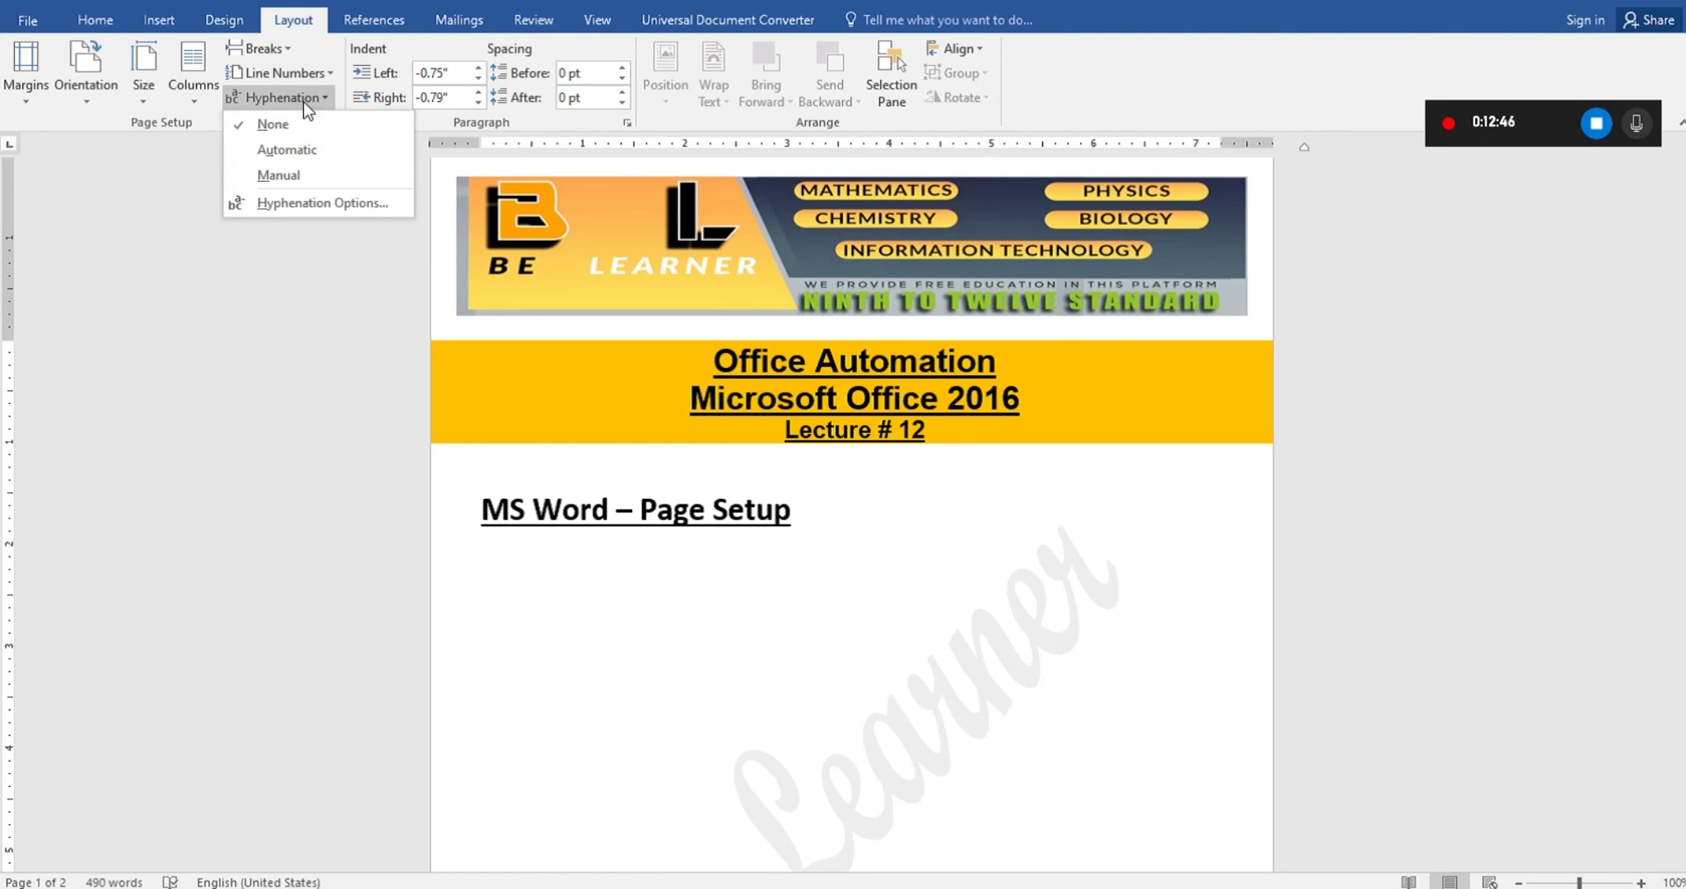
left_click(591, 649)
scroll(610, 656, "down", 10)
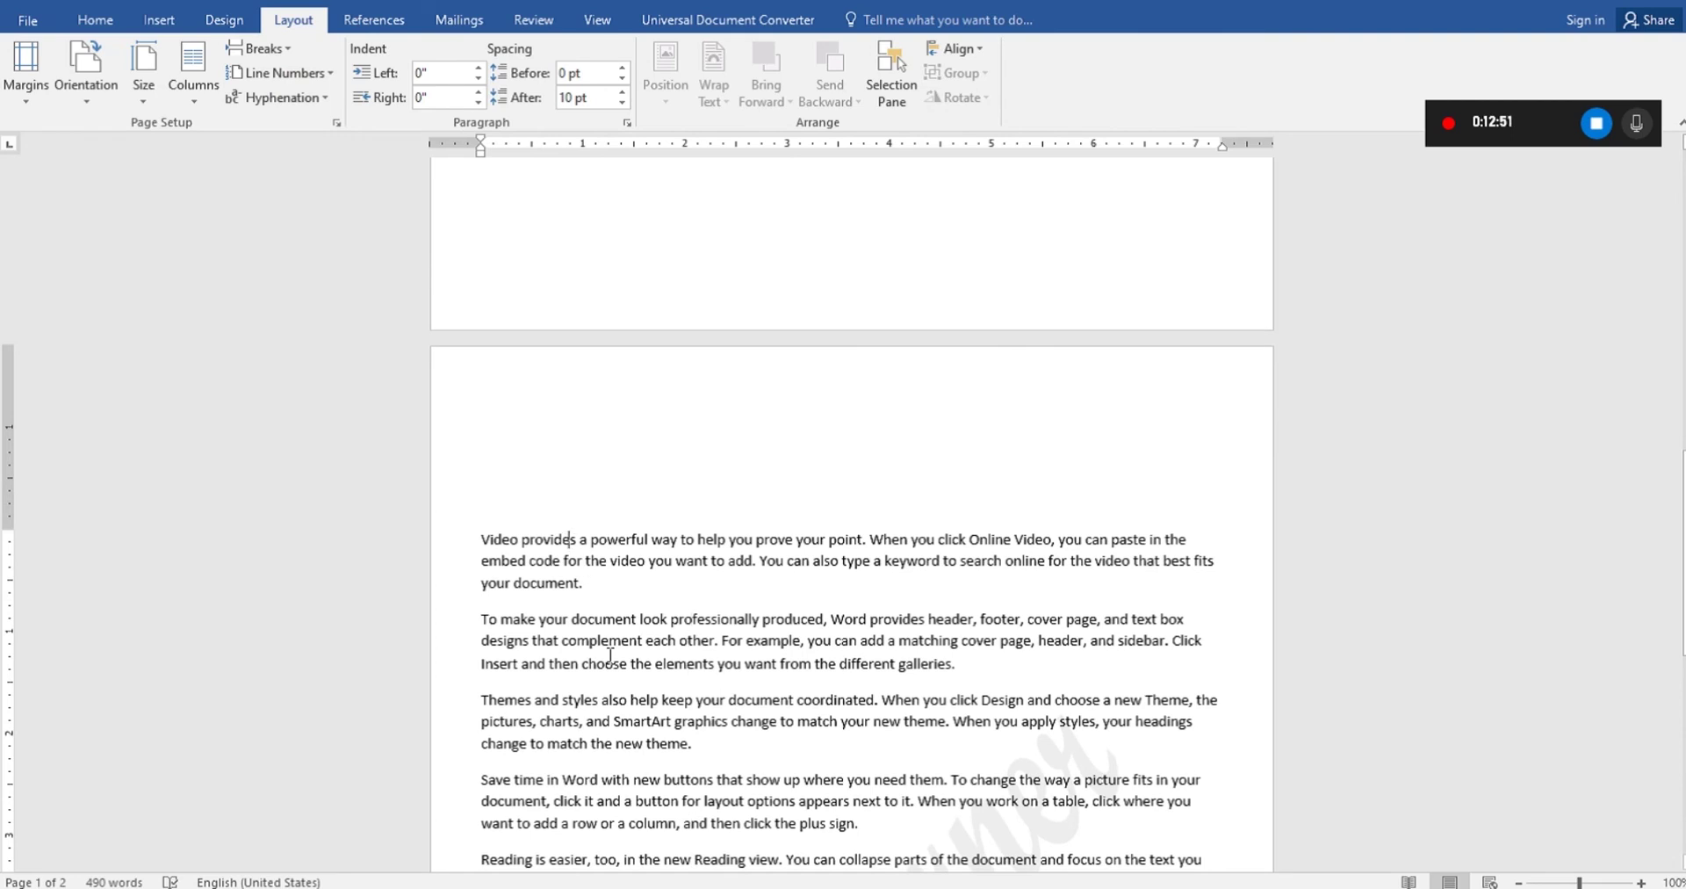
key("shift+Down")
key("shift+Down")
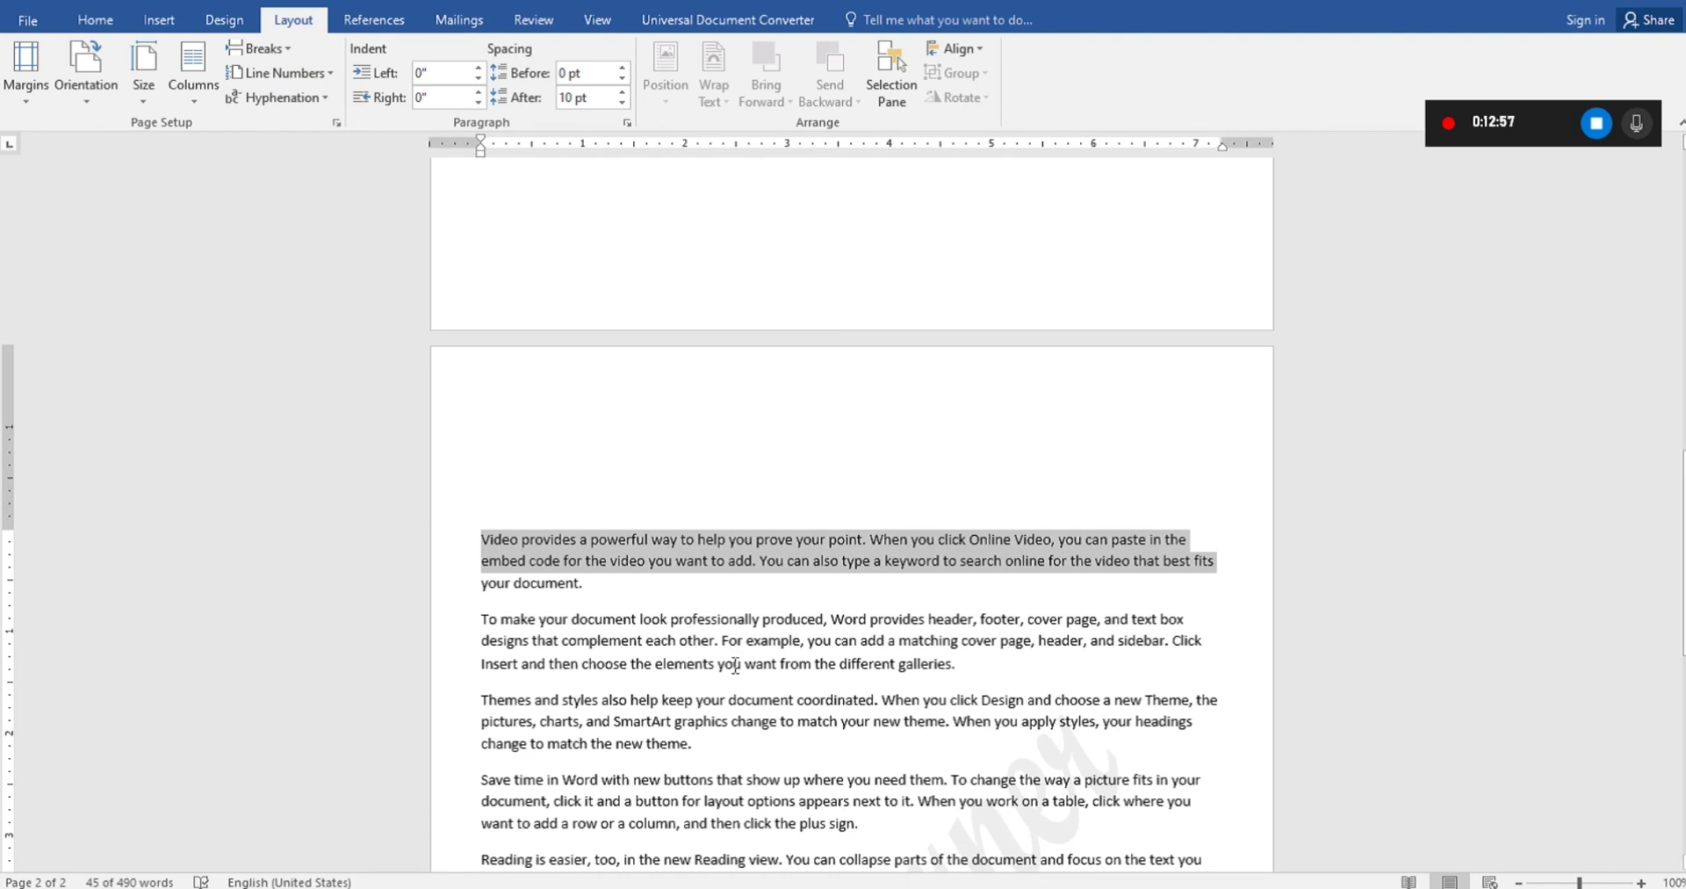
left_click(1189, 555)
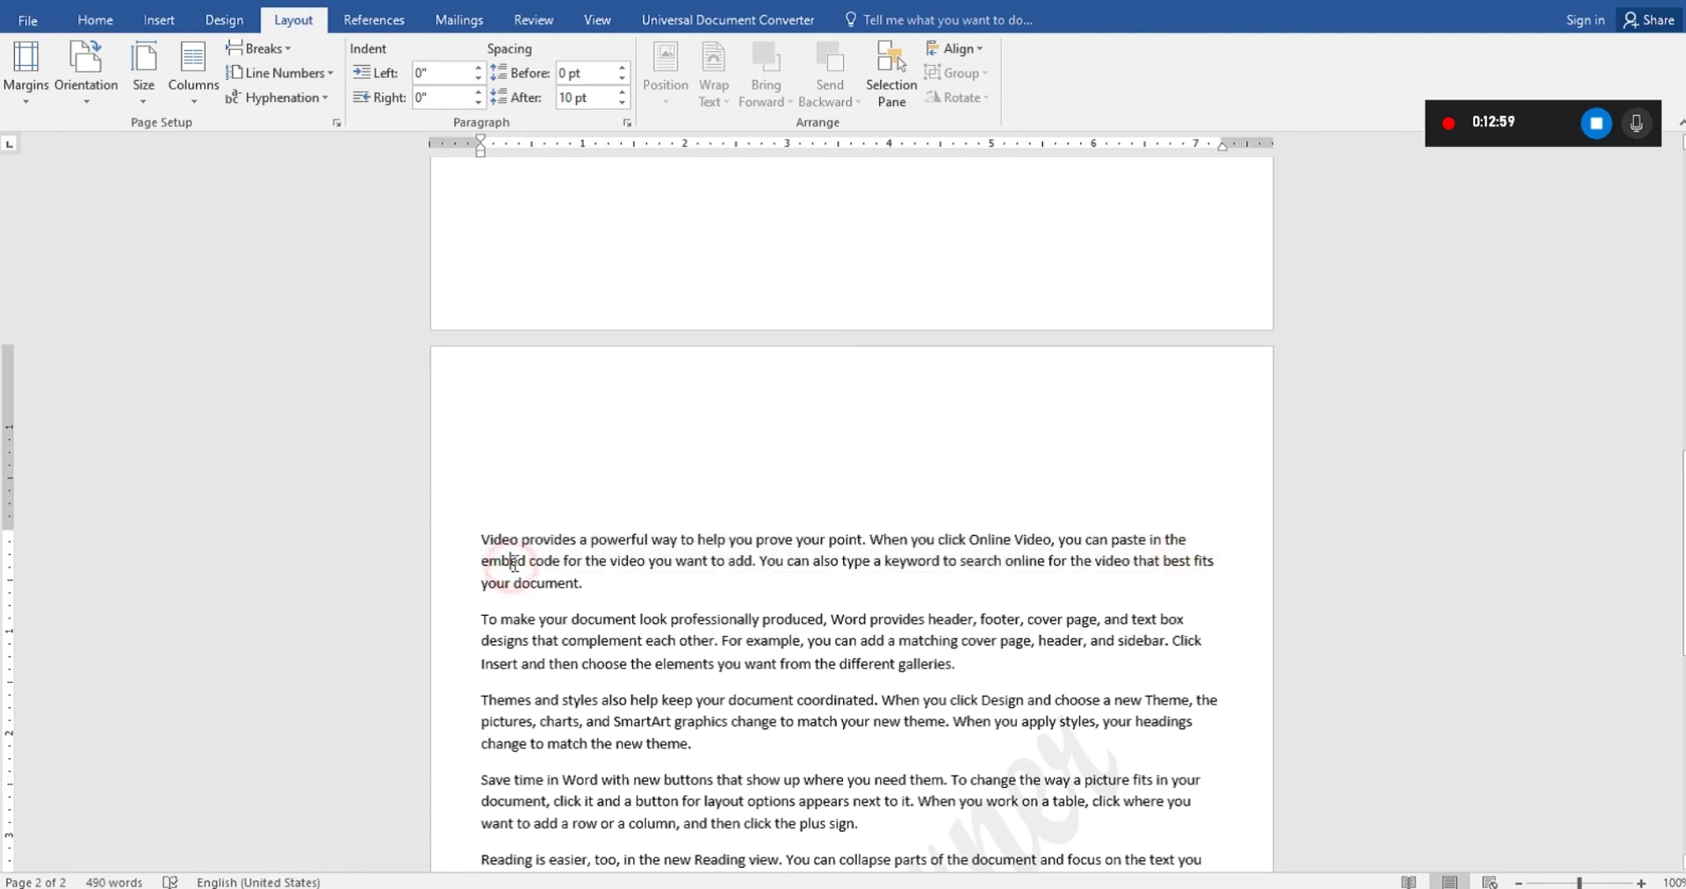
left_click(1201, 536)
left_click(269, 98)
left_click(281, 151)
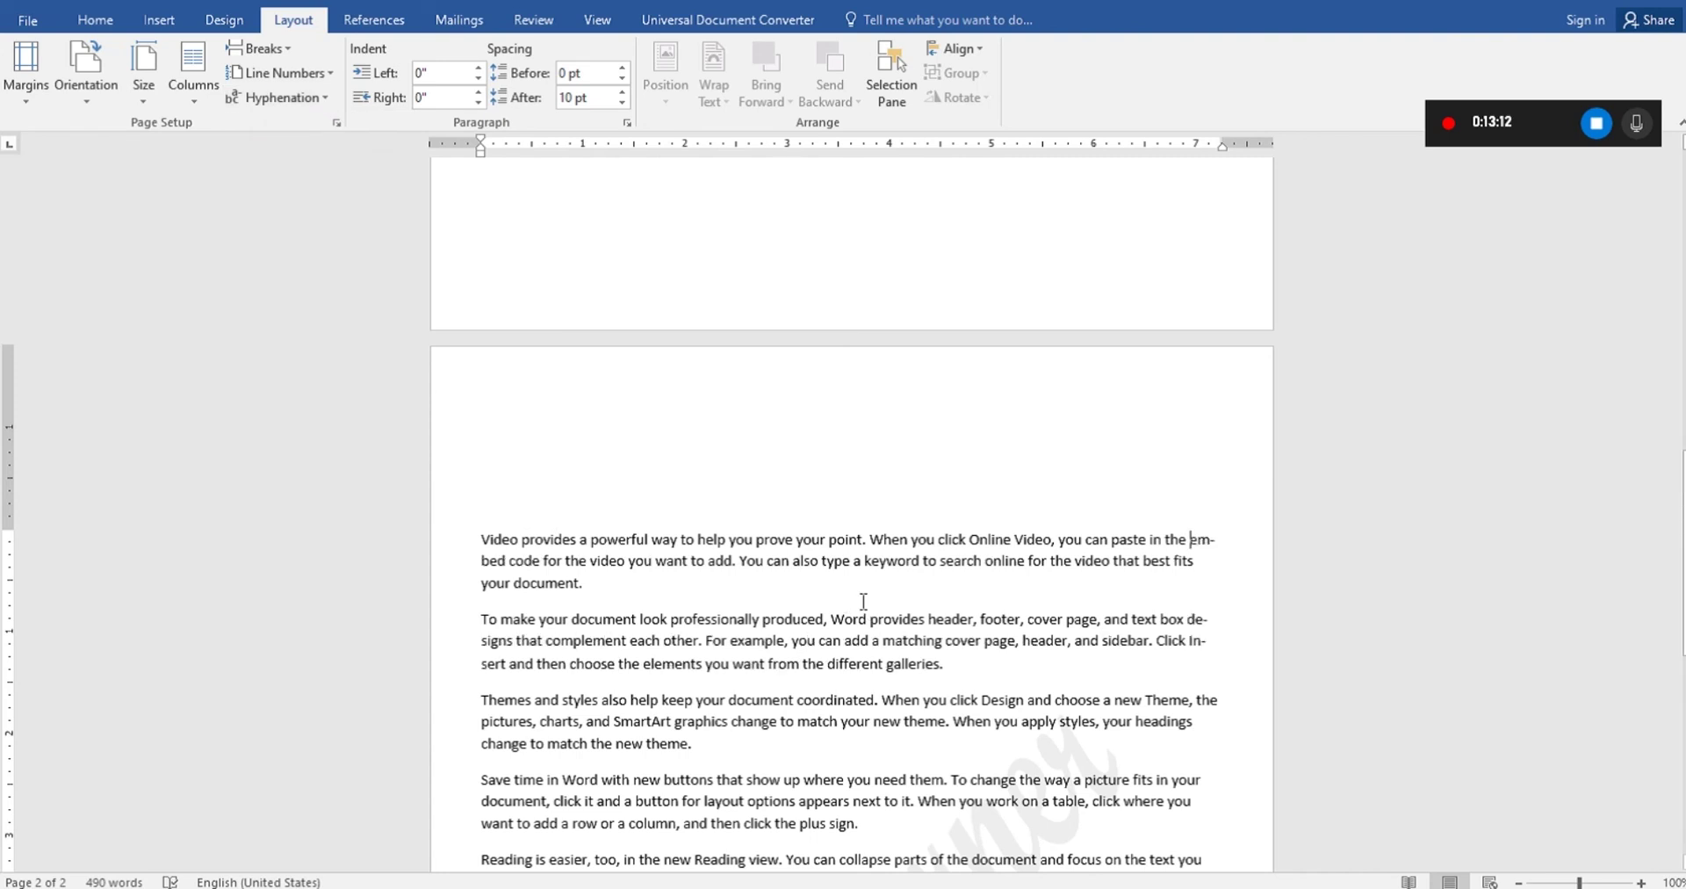
Try justified alignment on the first sample paragraph to compare its hyphenated line ending, and return it to left alignment.
left_click(1214, 537)
left_click(1213, 539)
left_click(1208, 539)
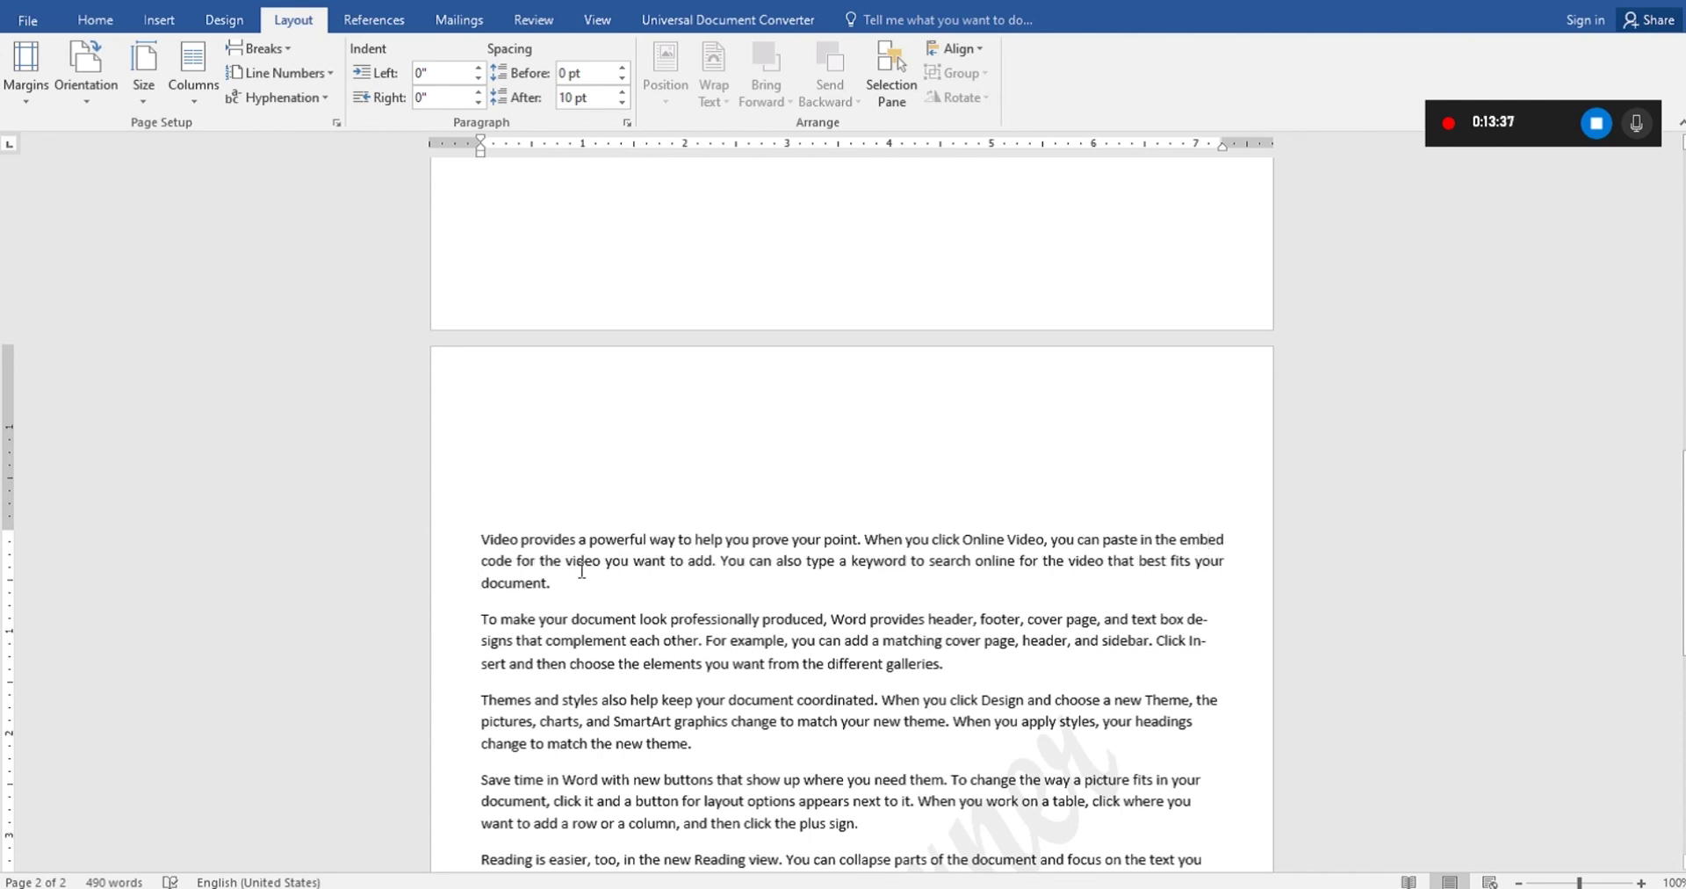
type("-")
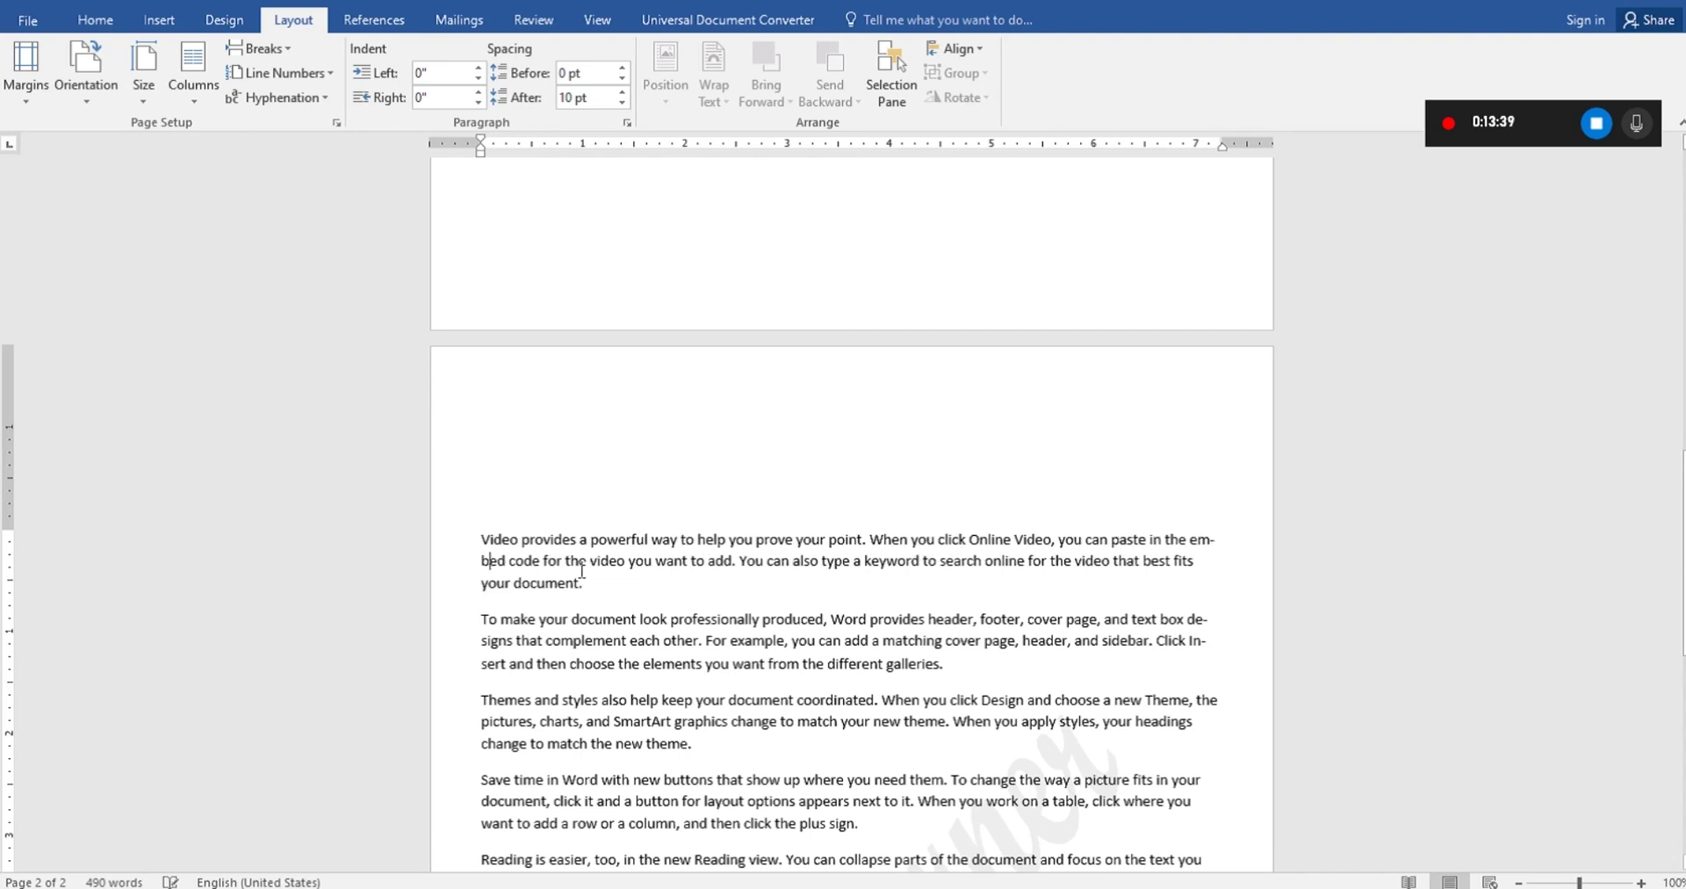
Set the document's hyphenation to None.
left_click(276, 78)
left_click(288, 98)
left_click(290, 98)
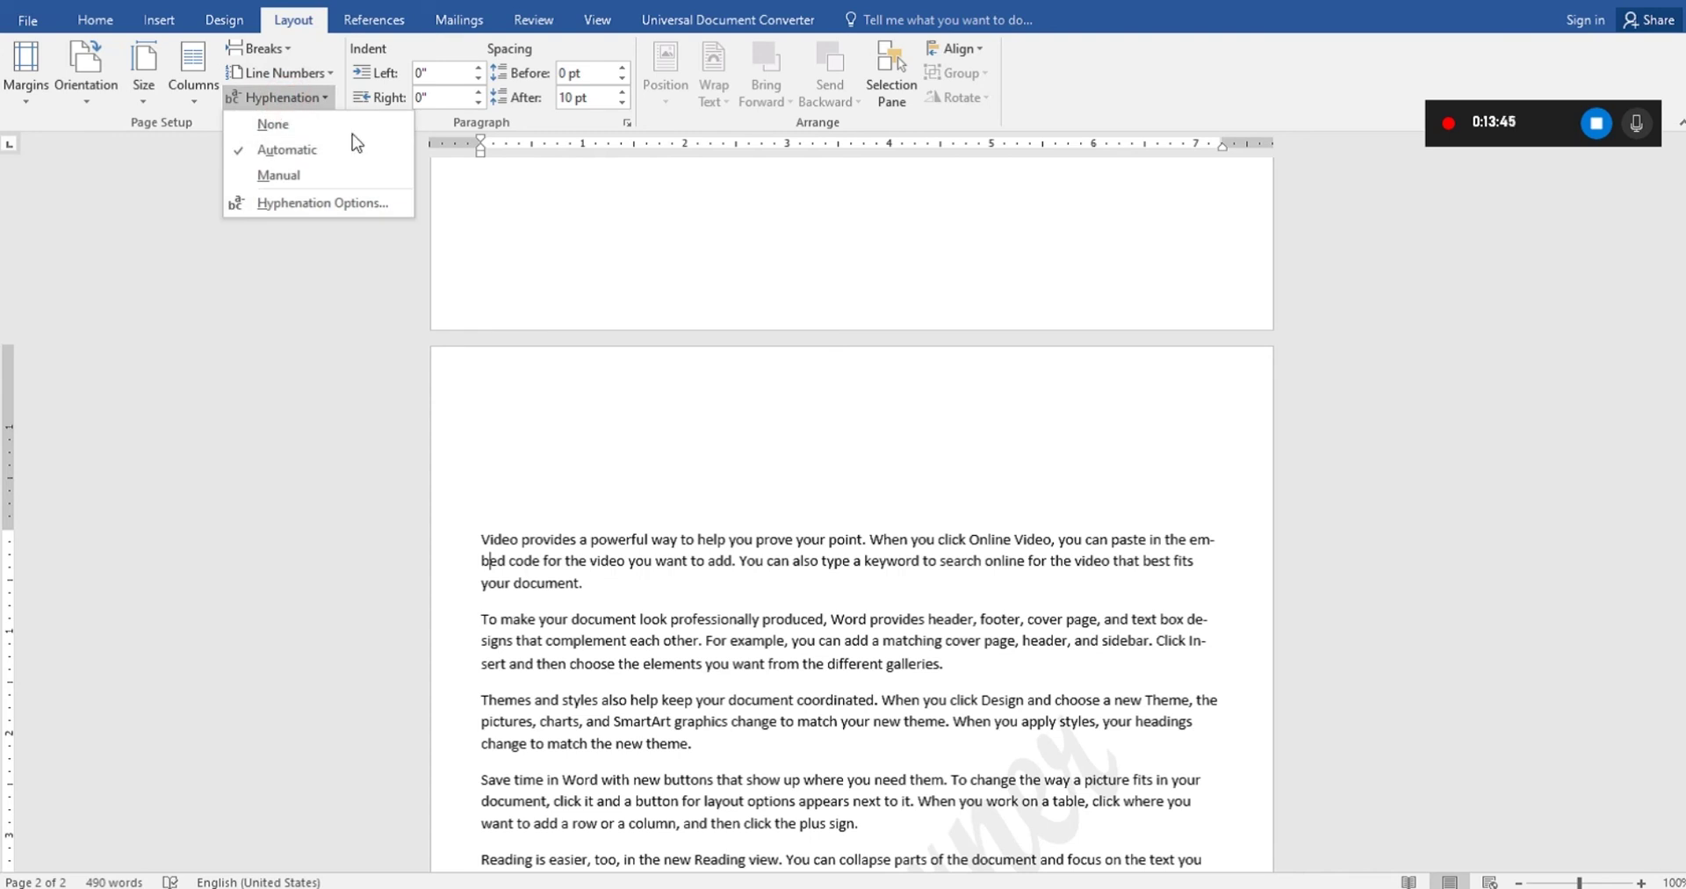
left_click(273, 125)
left_click(780, 580)
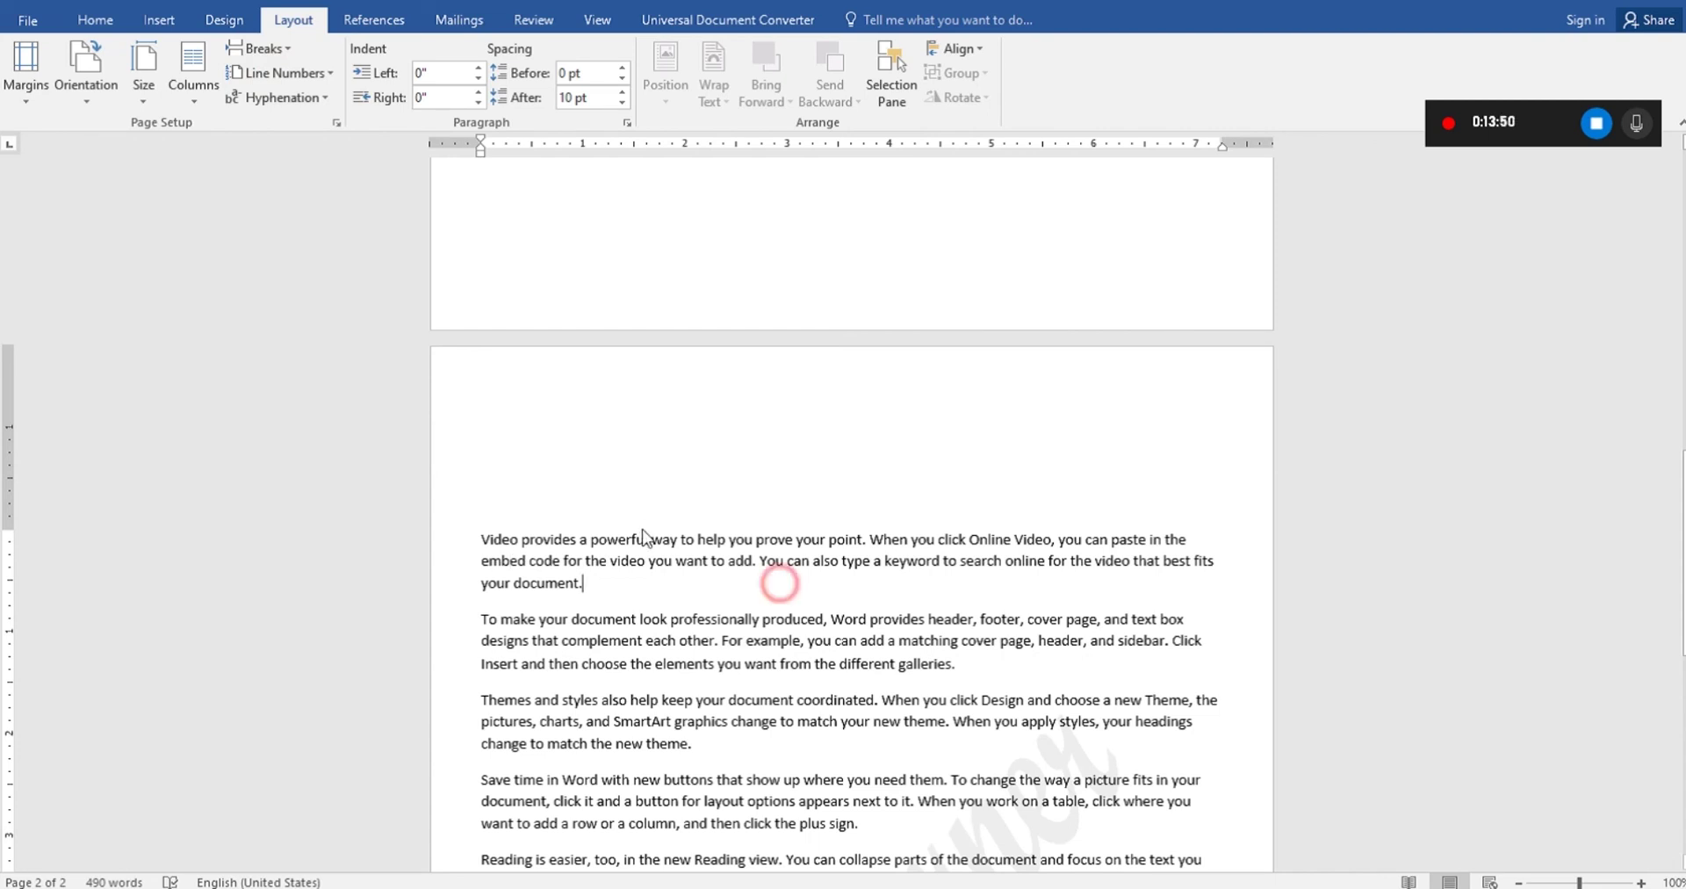
left_click(663, 539)
Examine the gap between the first two sample paragraphs on the second page and their spacing settings.
scroll(823, 334, "up", 15)
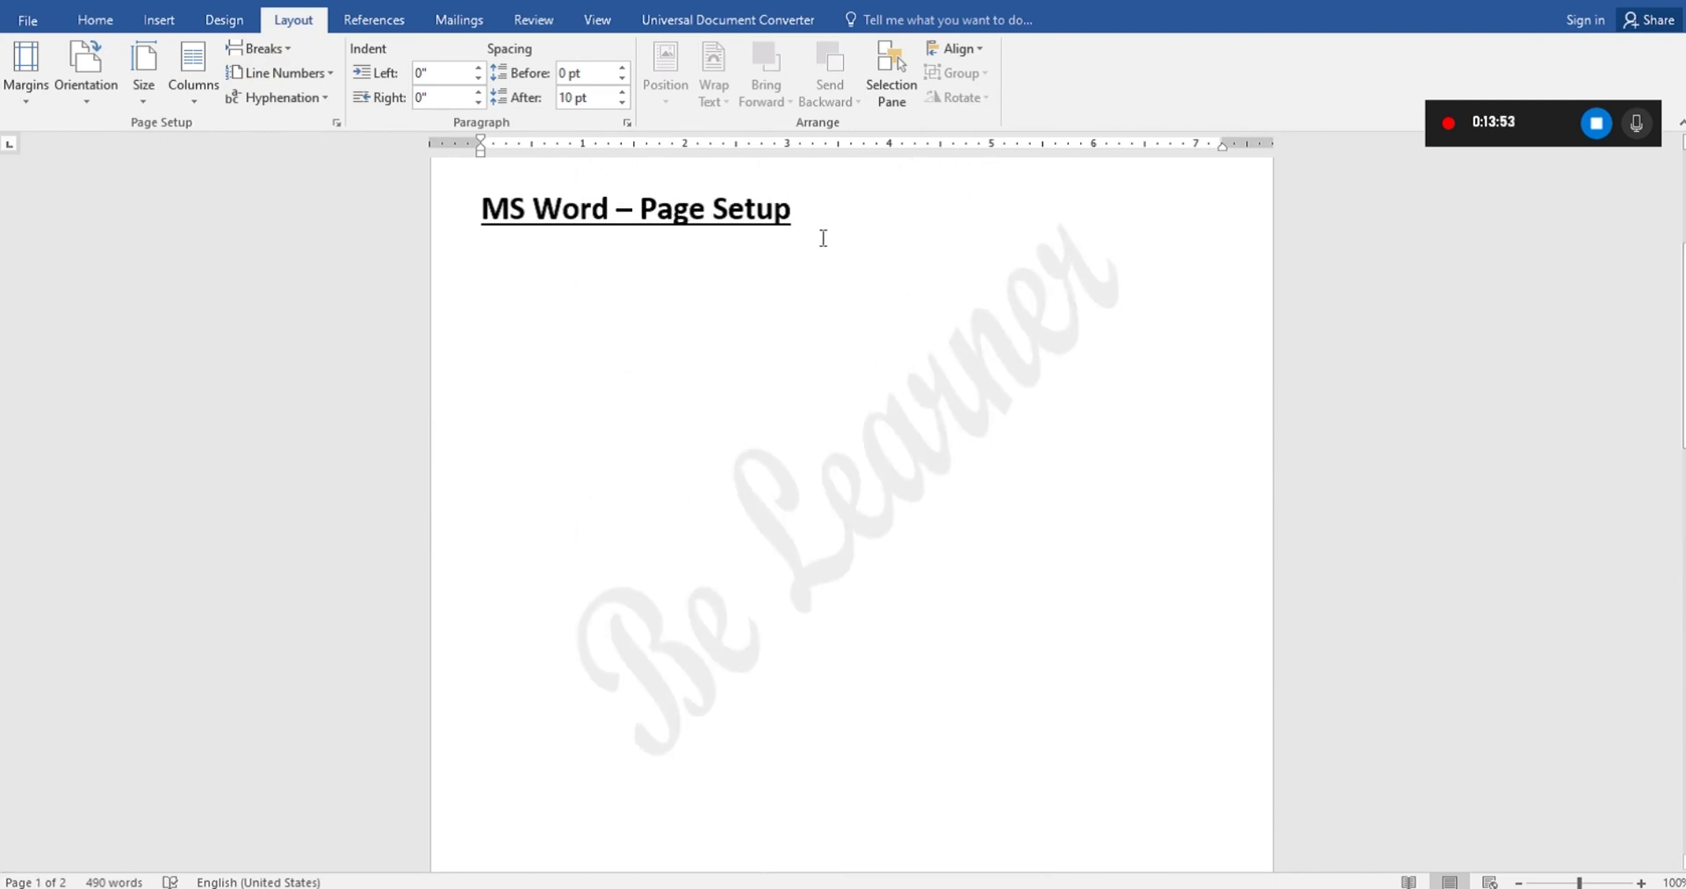
left_click_drag(1683, 323, 1625, 606)
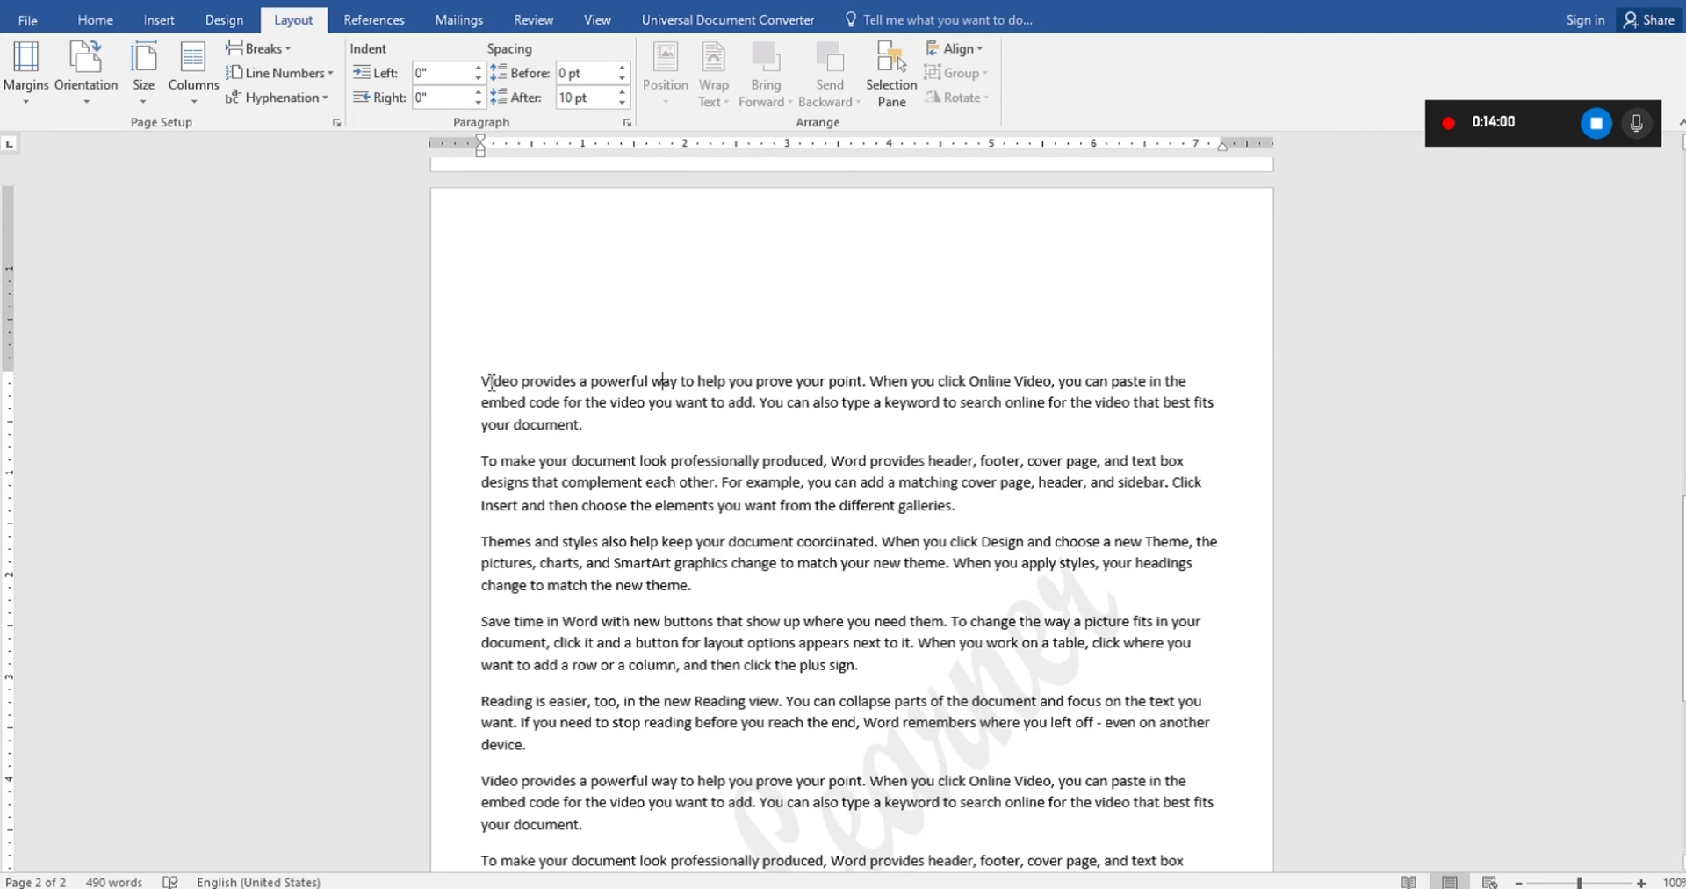
left_click(476, 382)
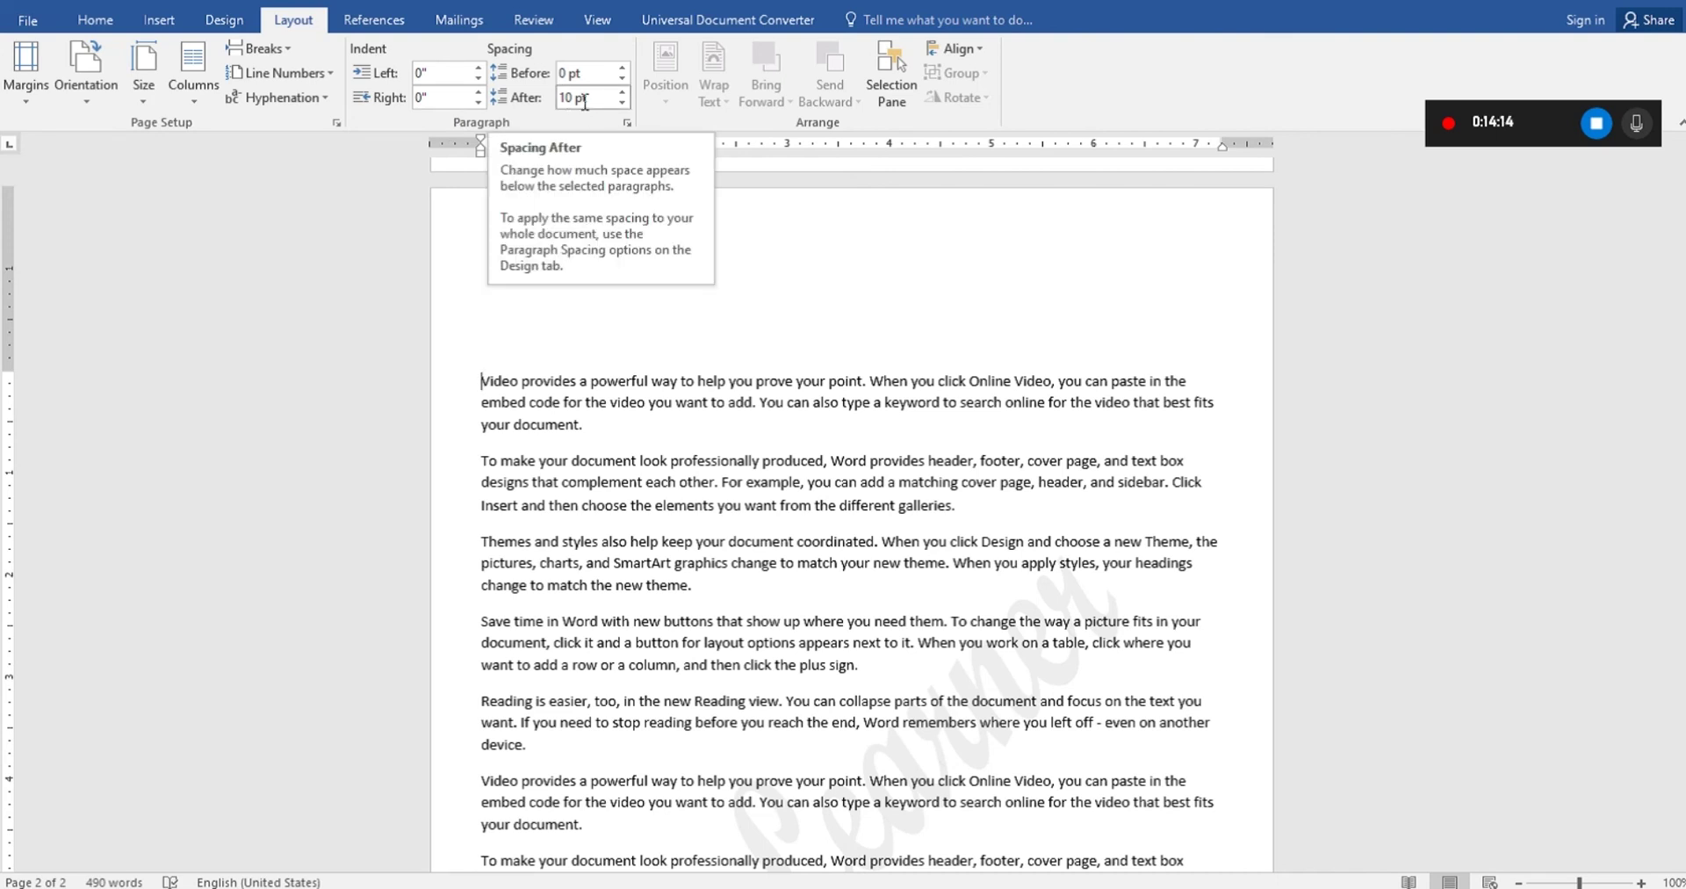
left_click(613, 423)
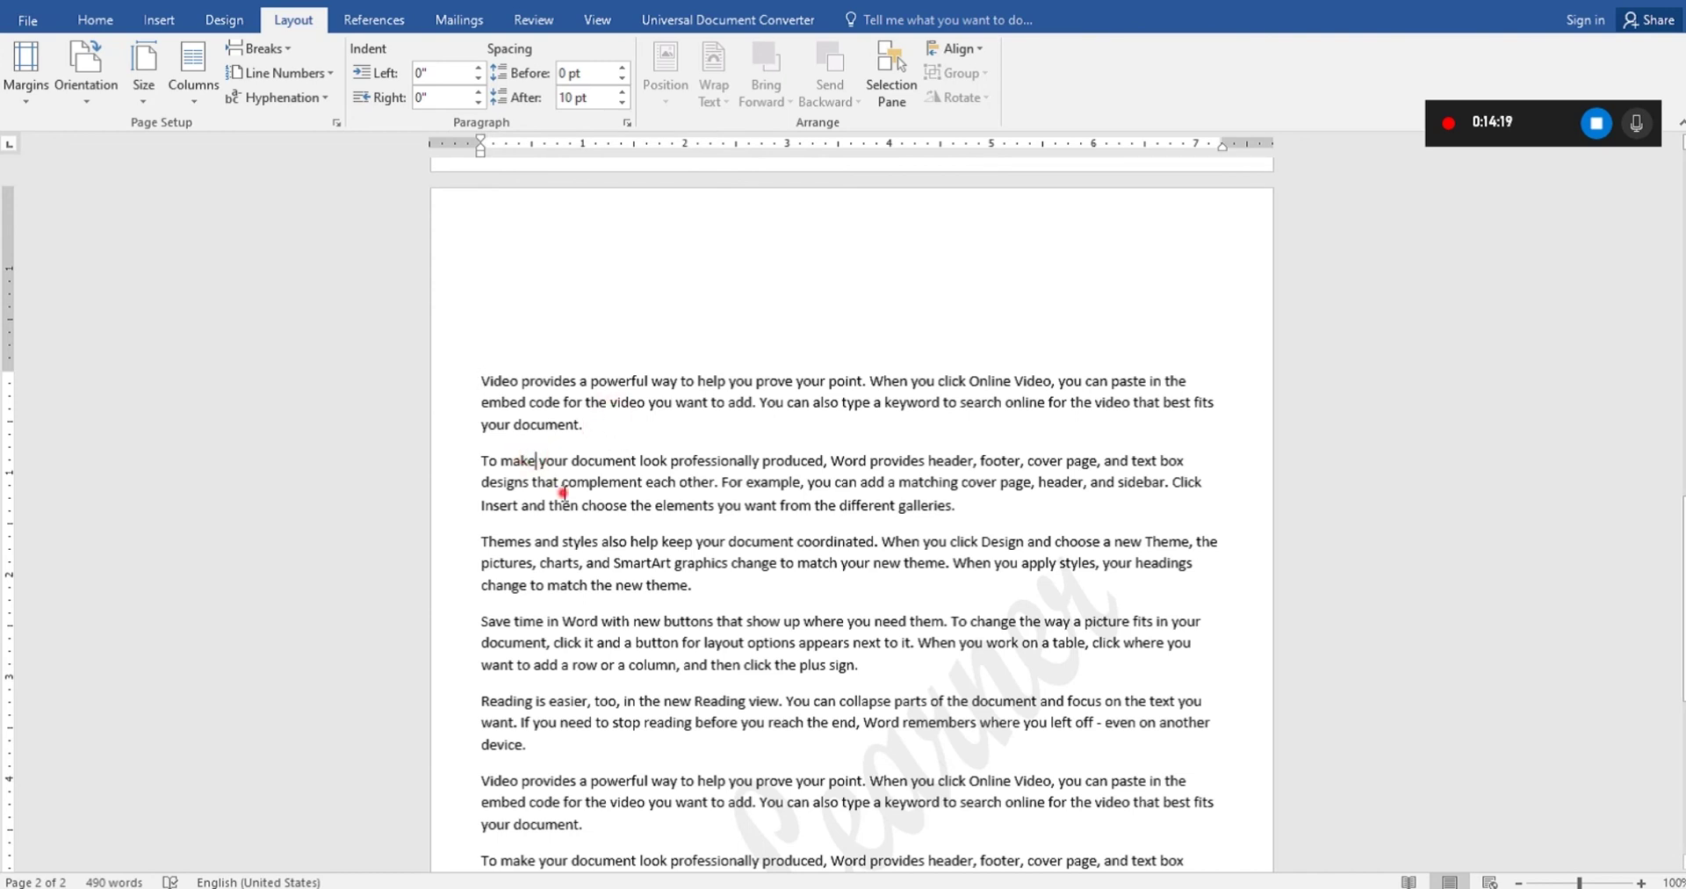
left_click(546, 425)
left_click_drag(450, 385, 459, 508)
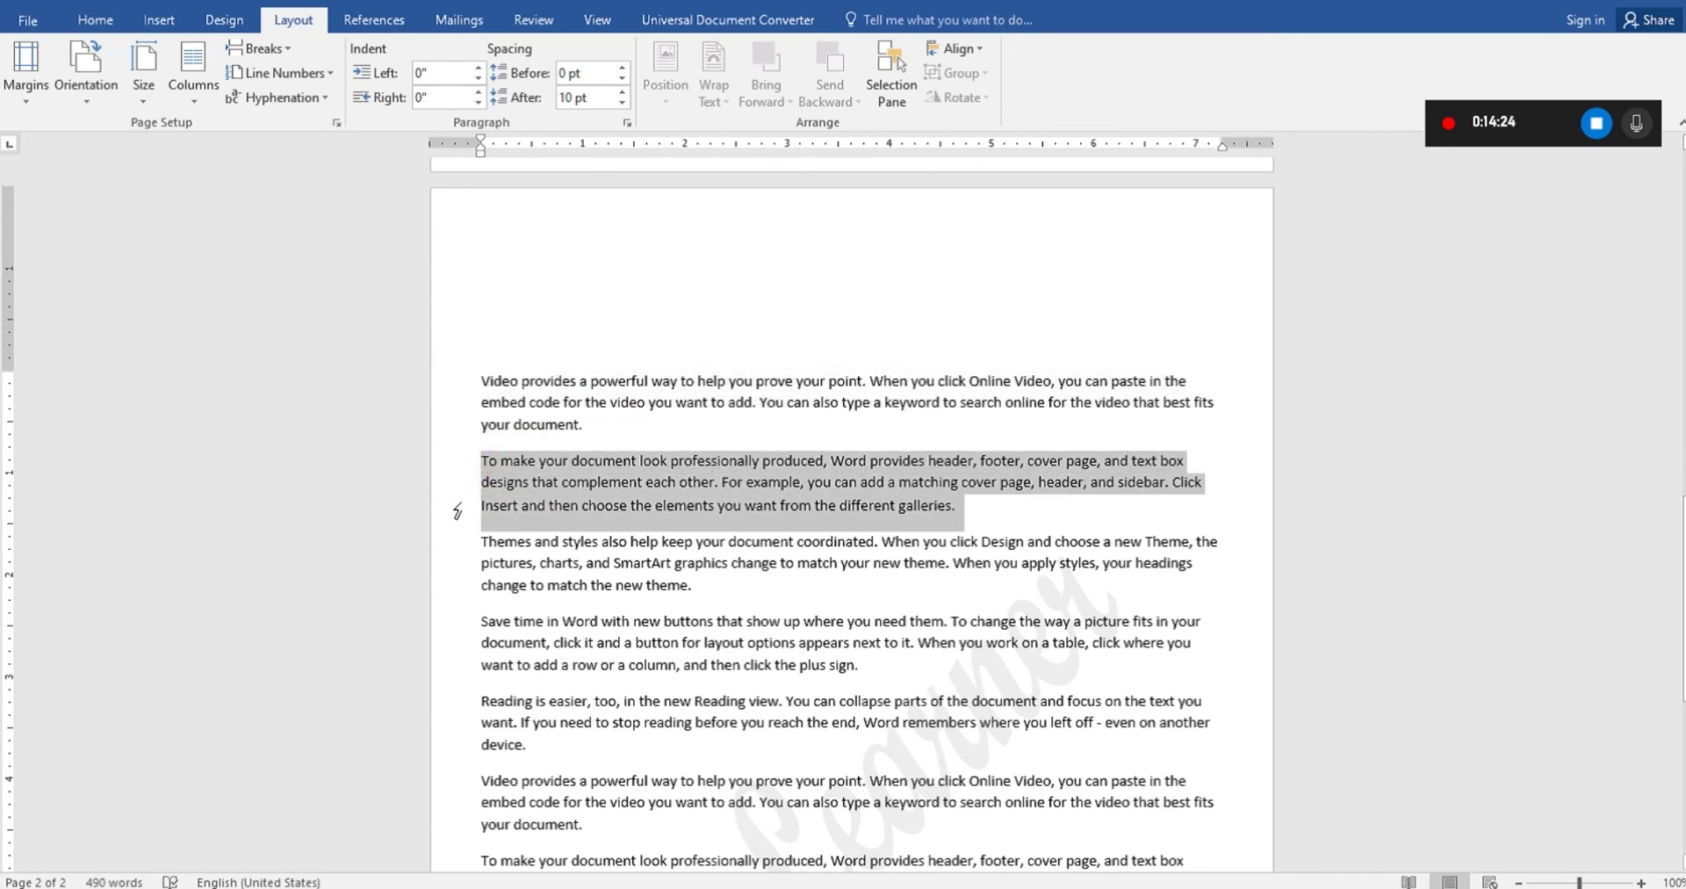
left_click(526, 449)
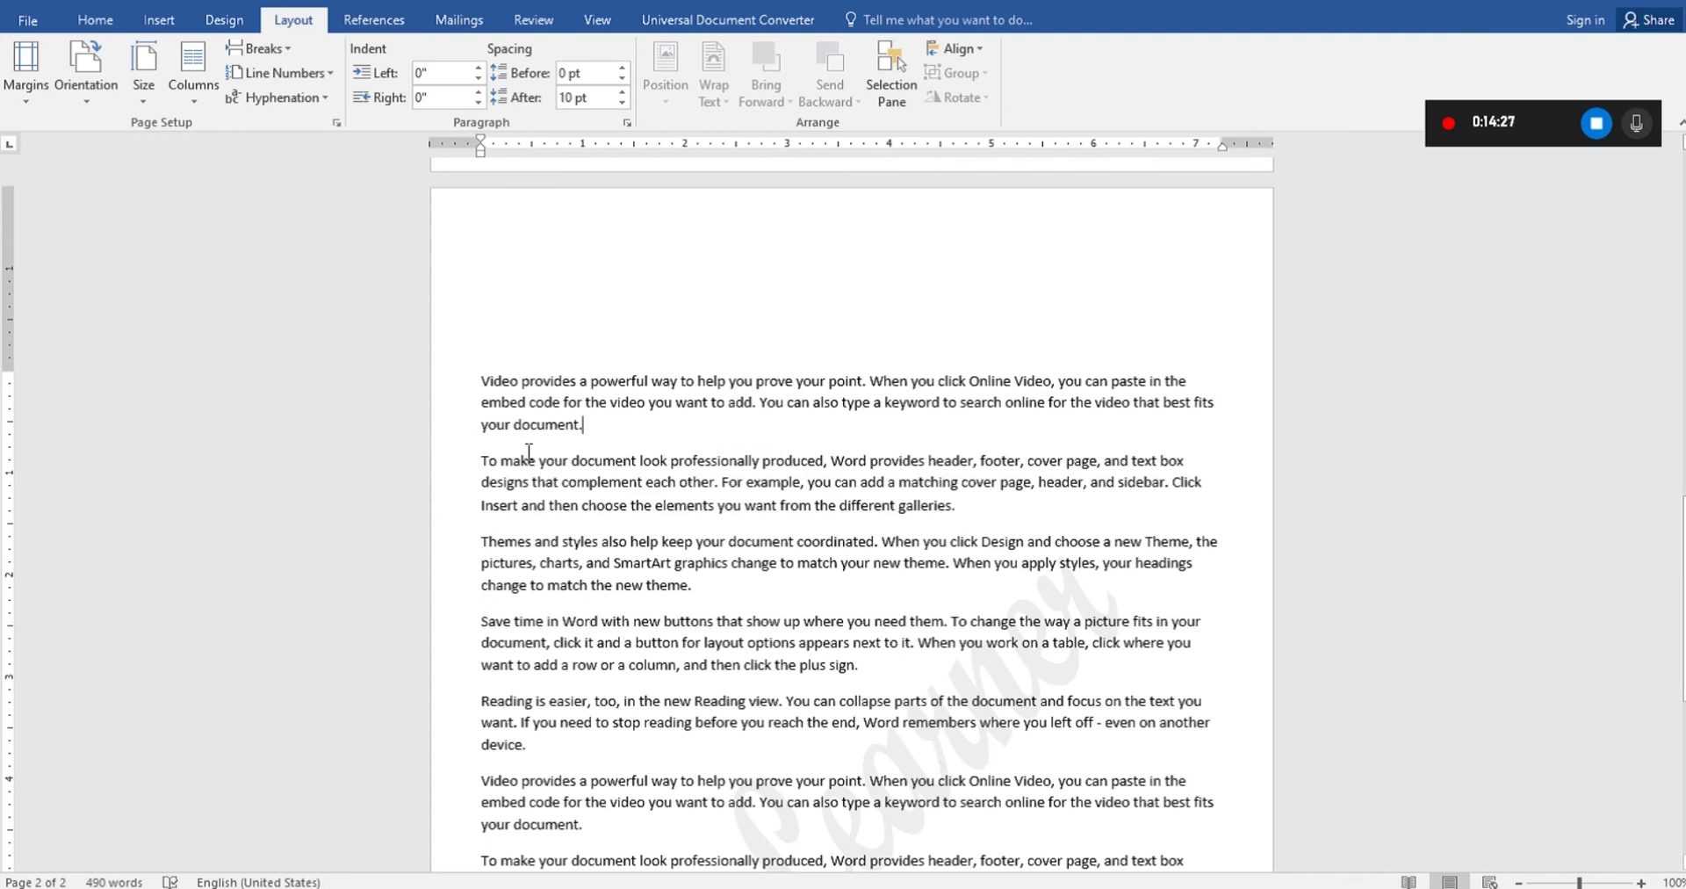
triple_click(598, 427)
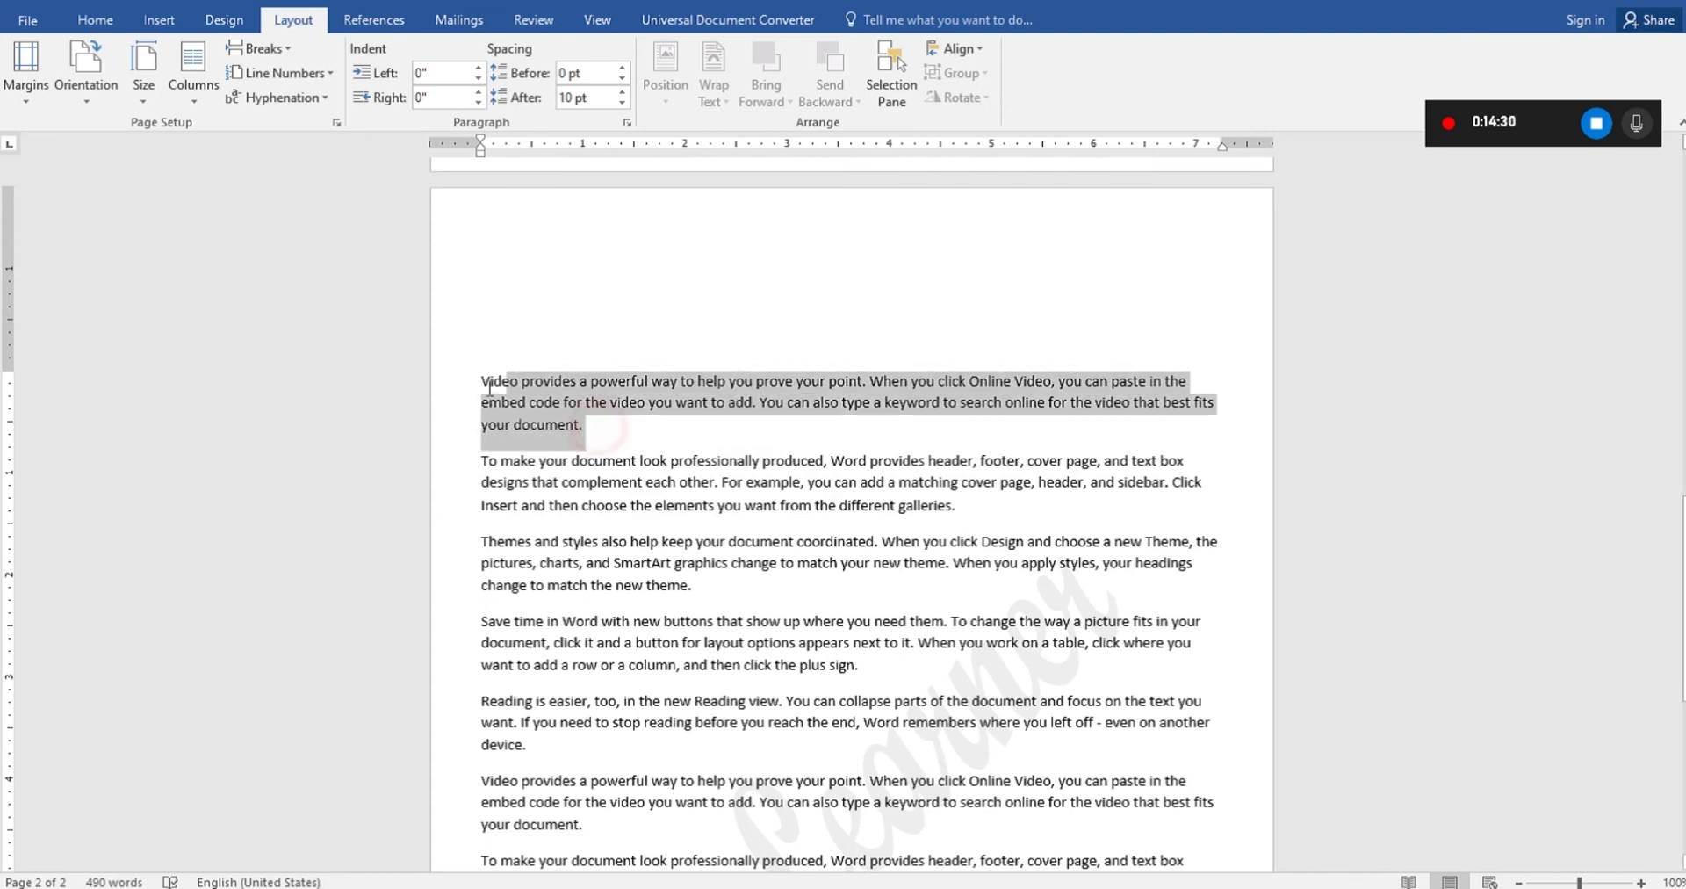
left_click(591, 431)
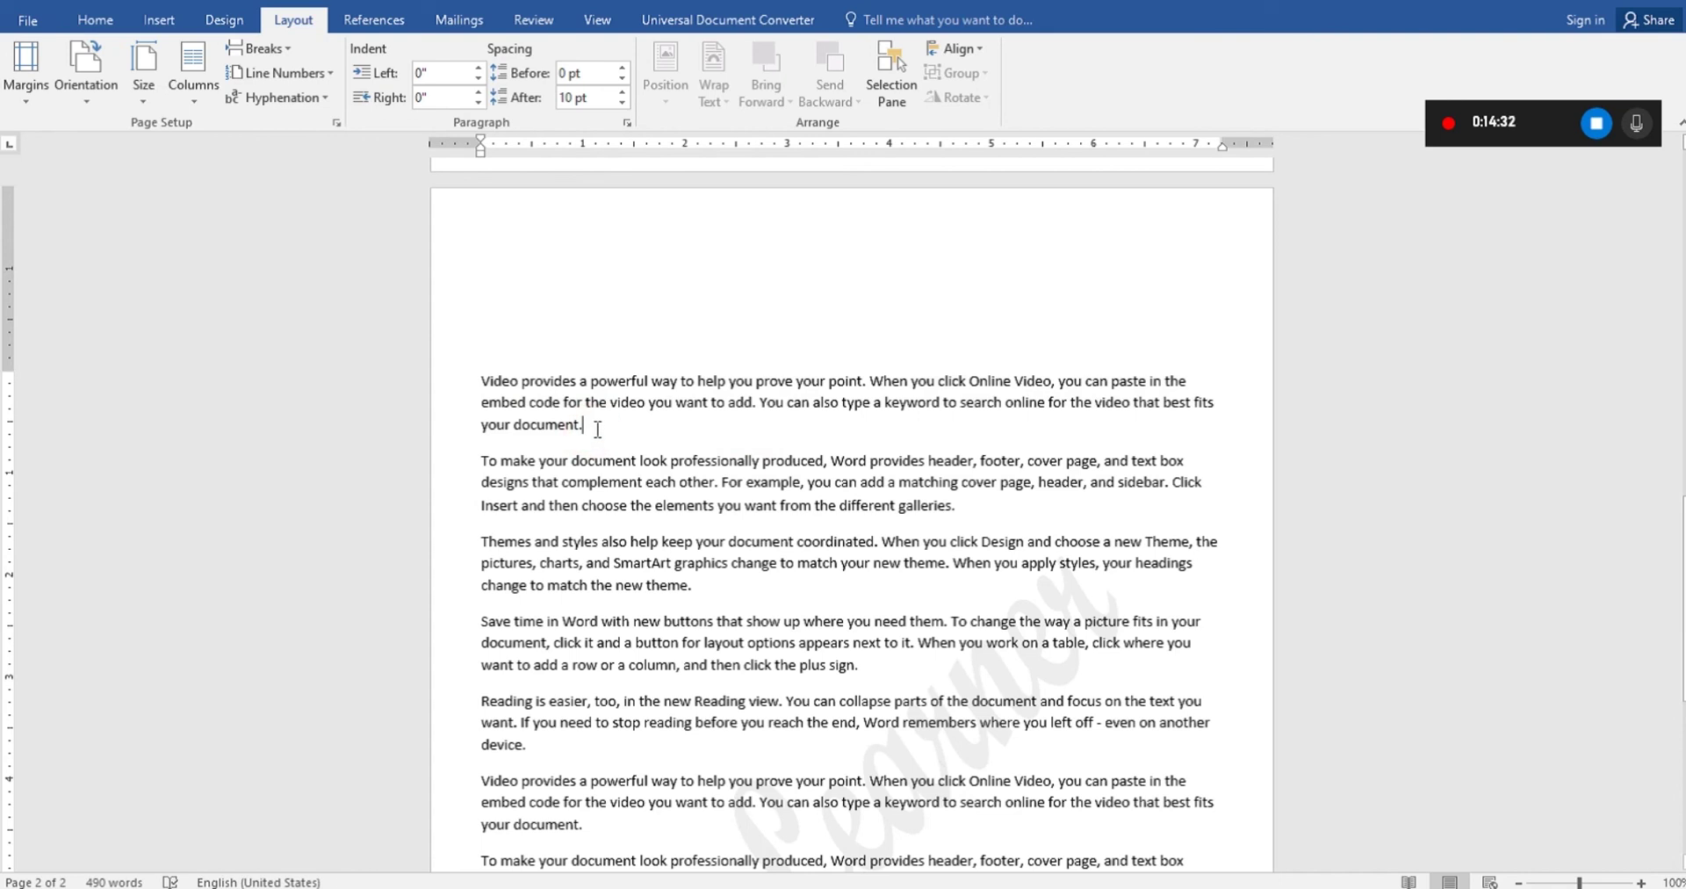
Try 0 pt and 18 pt of spacing after the first sample paragraph, and finish with it at 0 pt.
left_click(621, 102)
left_click(621, 102)
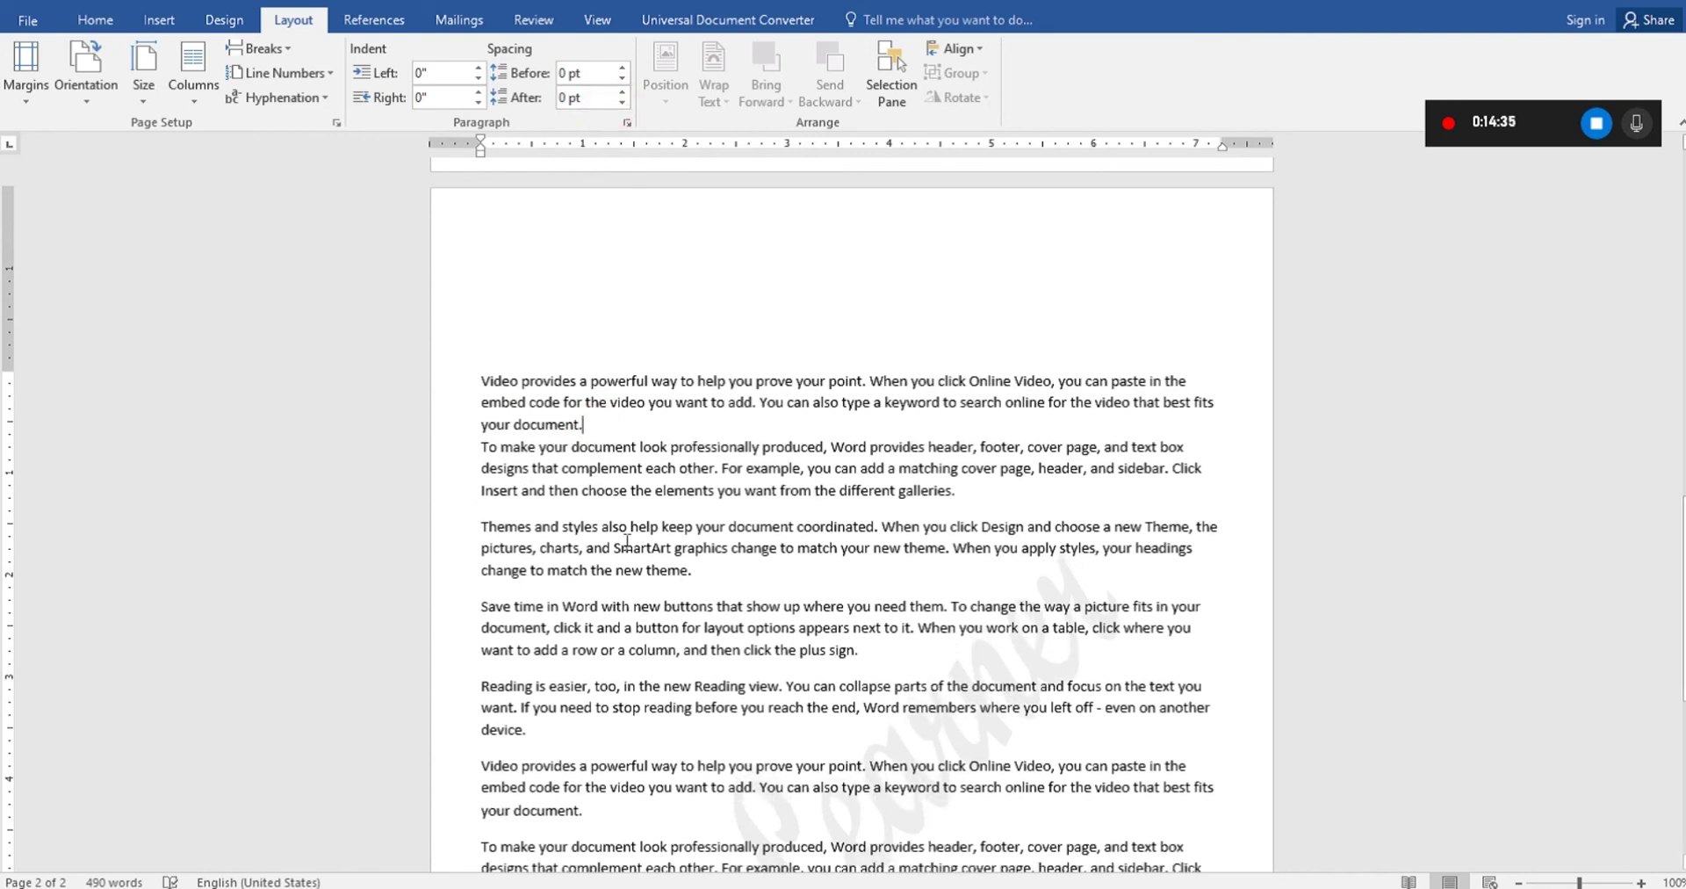
left_click(623, 92)
left_click(623, 92)
left_click(622, 92)
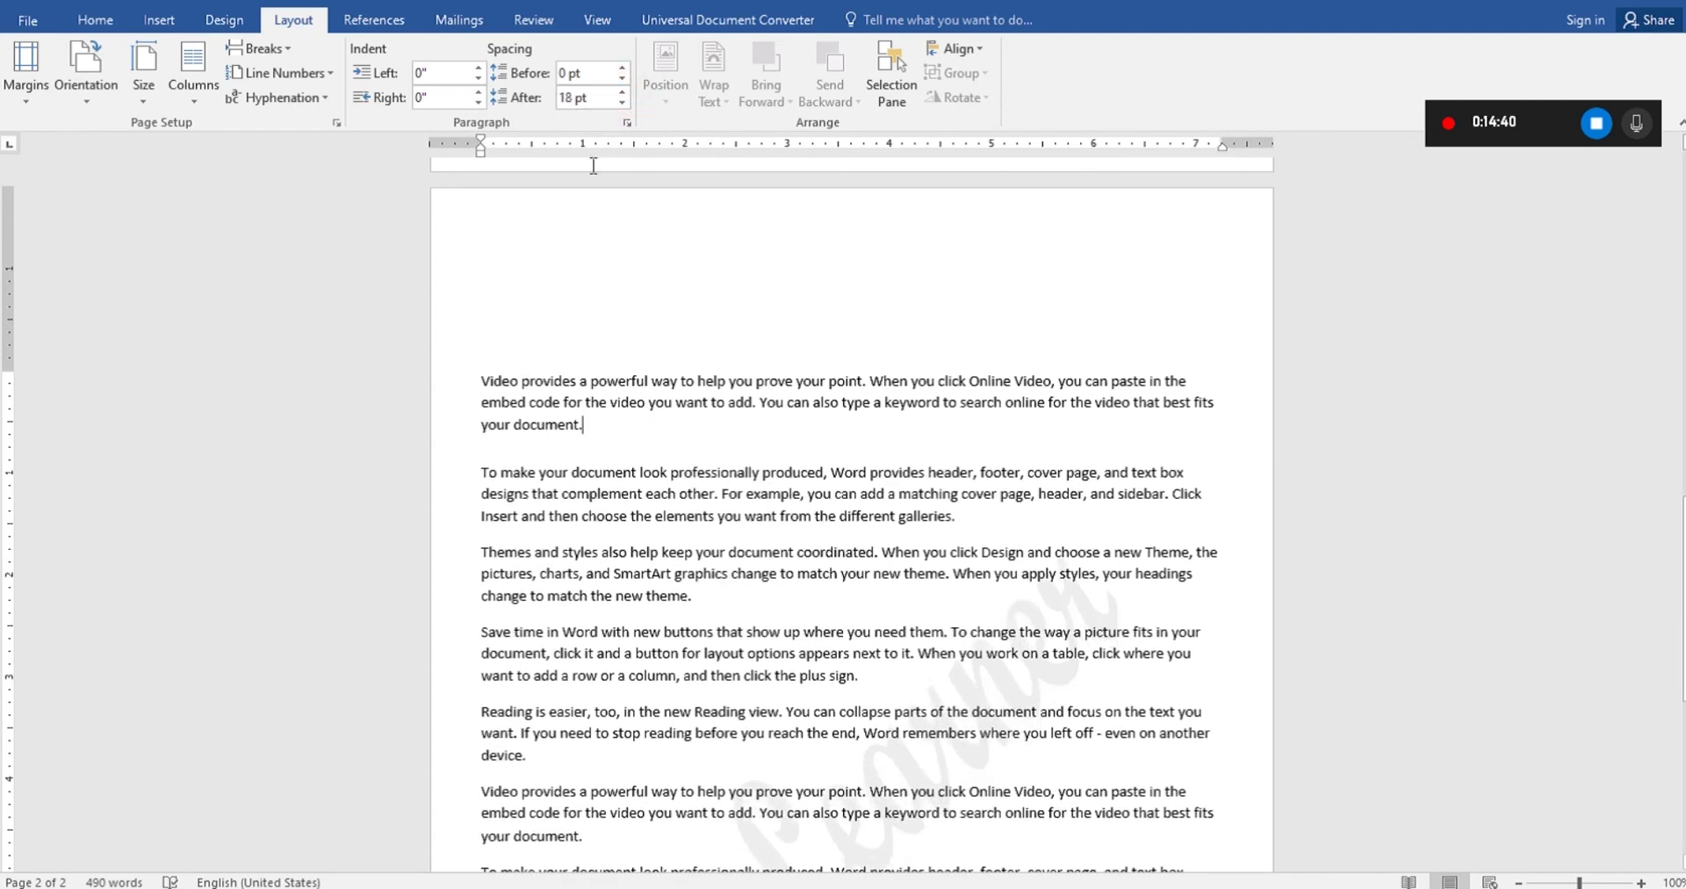
left_click(620, 103)
left_click(621, 102)
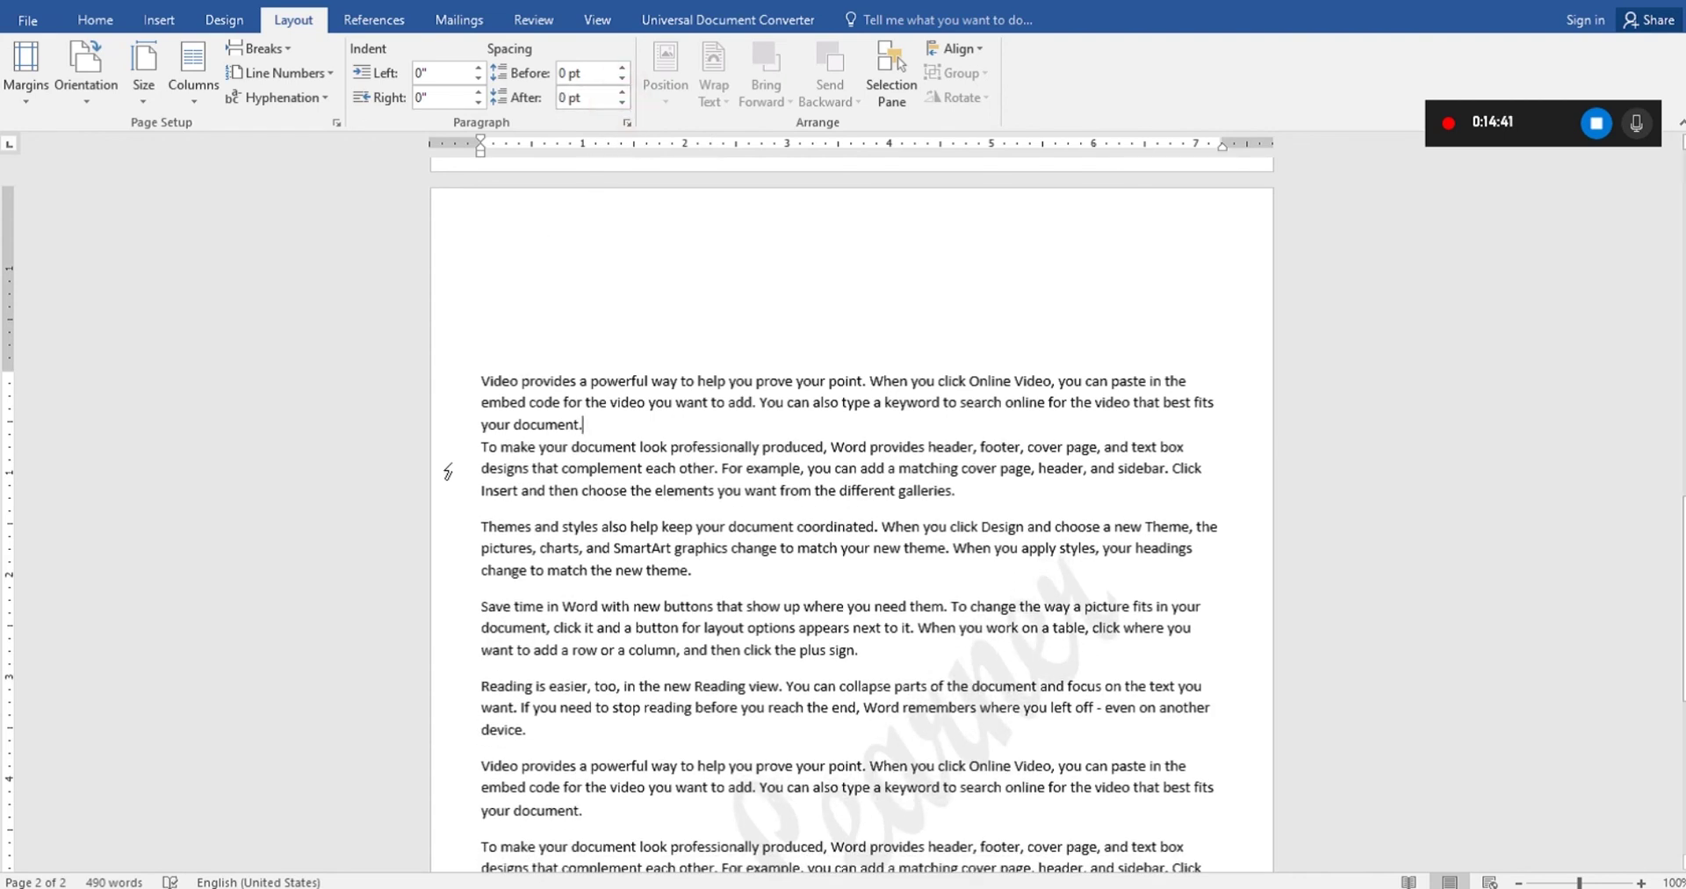
Select the sample paragraphs from the first through the seventh and set their spacing after to 0 pt.
left_click(545, 468)
left_click_drag(458, 379, 467, 630)
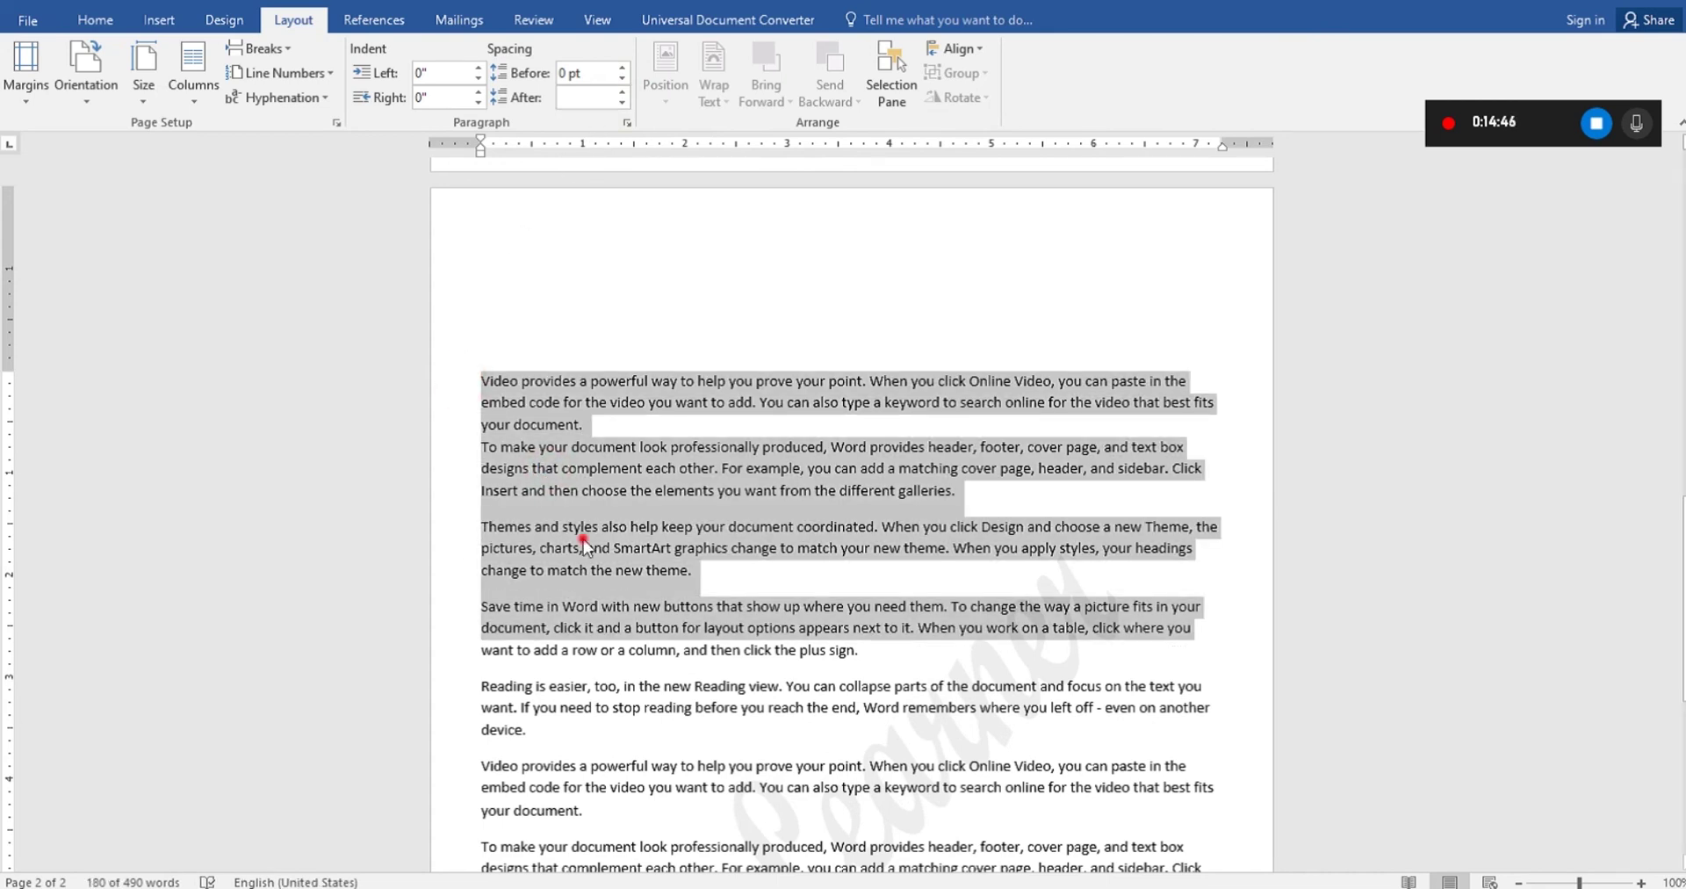
left_click(586, 527)
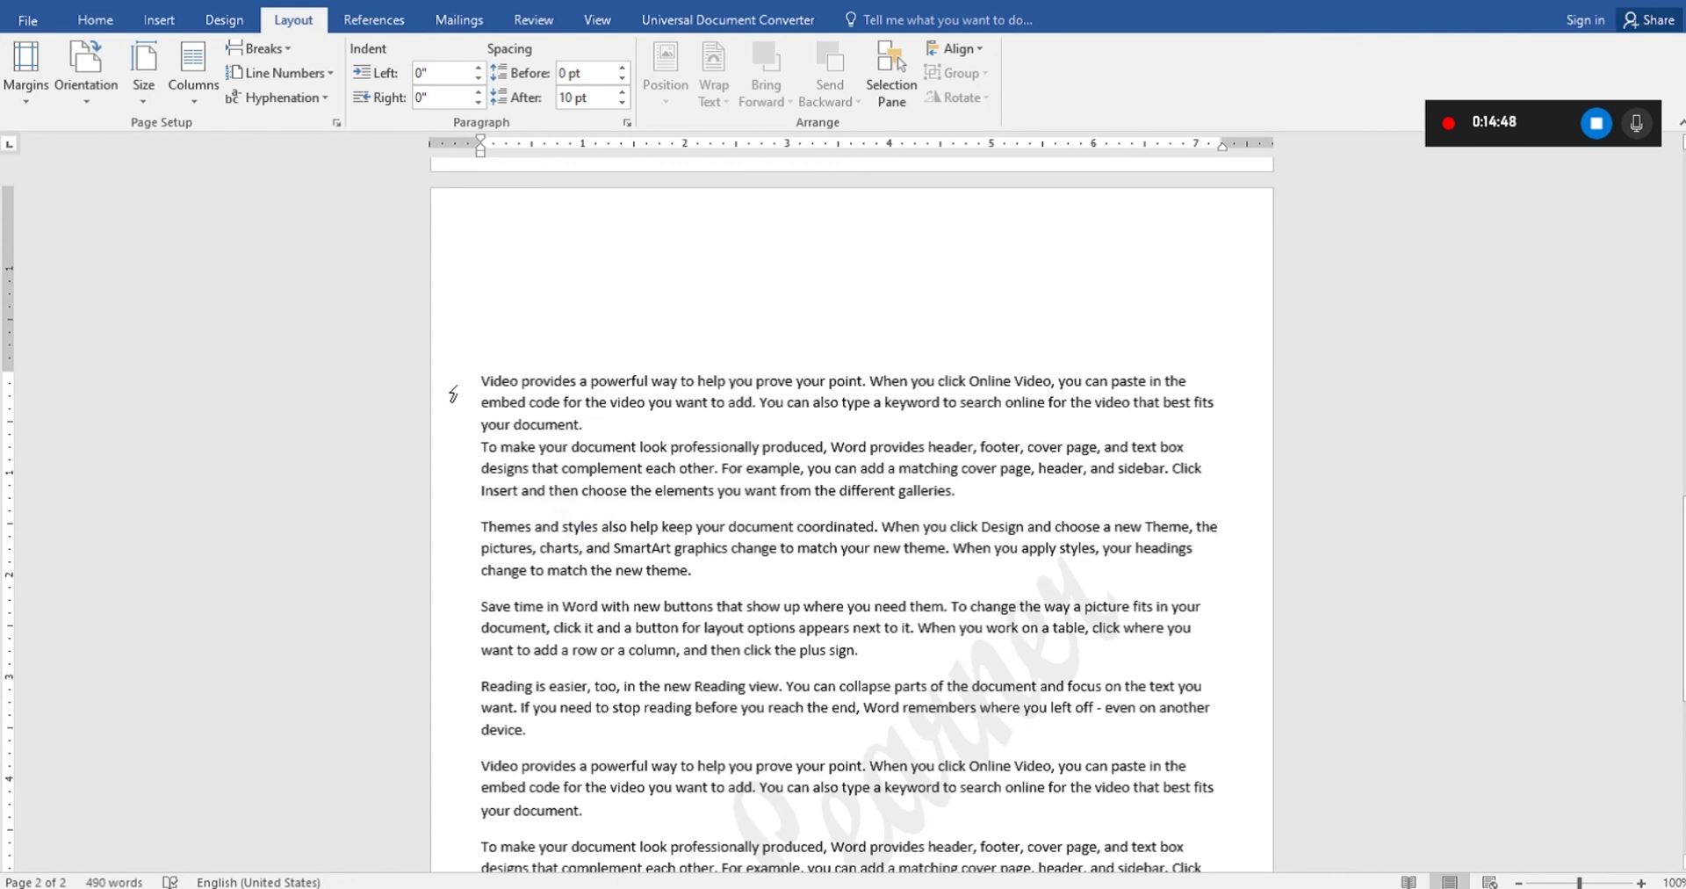
left_click_drag(458, 379, 438, 856)
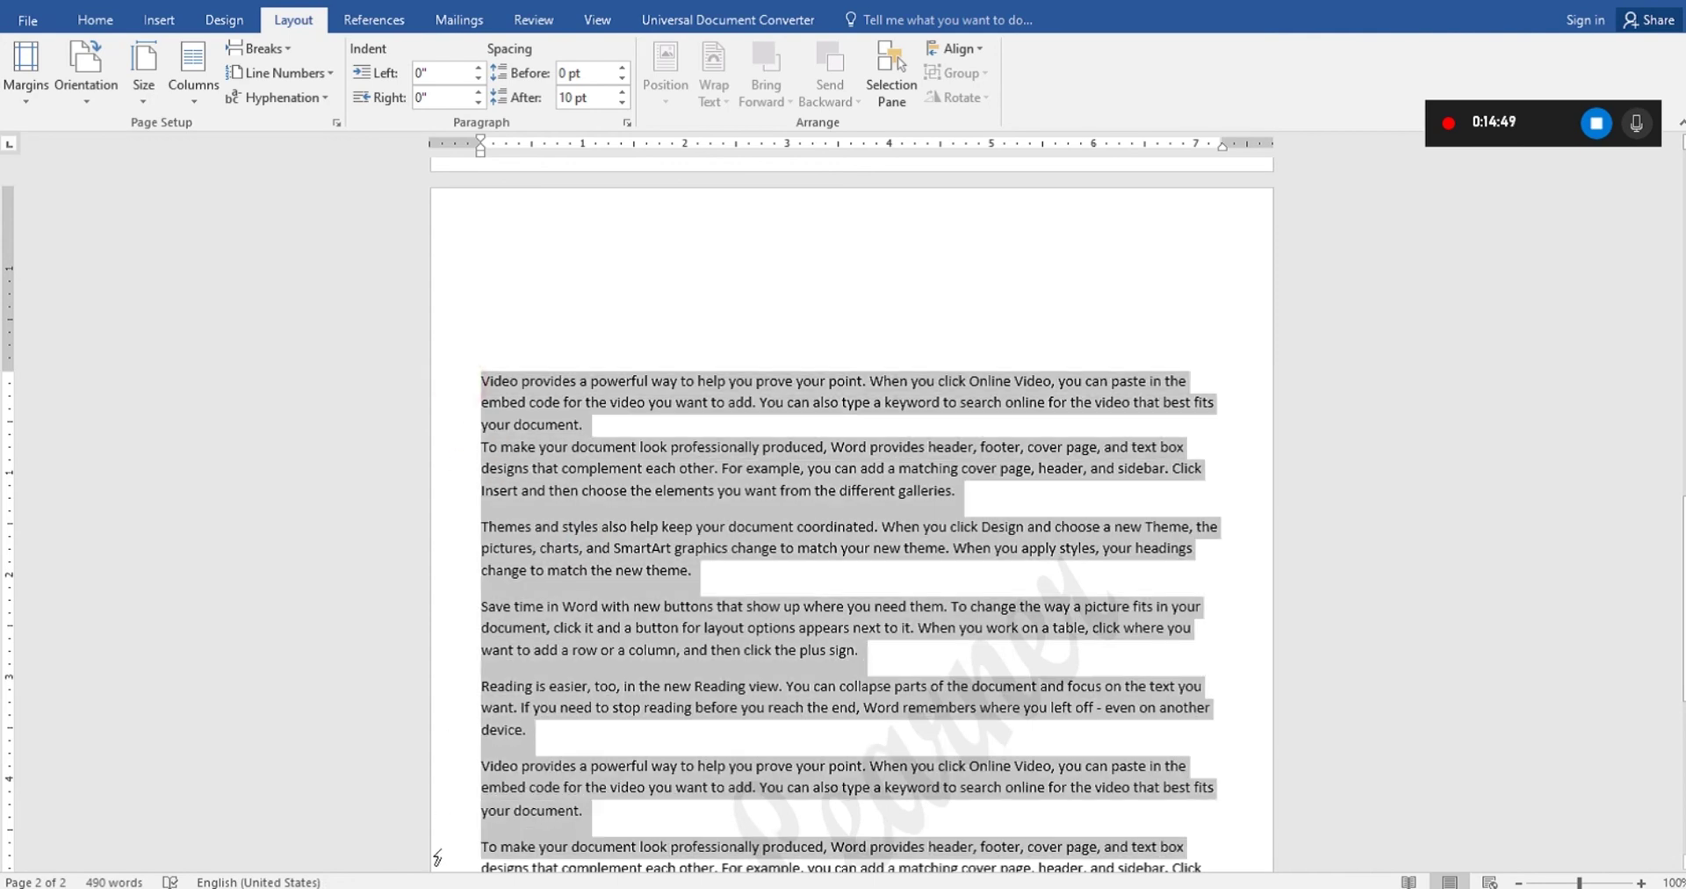
left_click(622, 102)
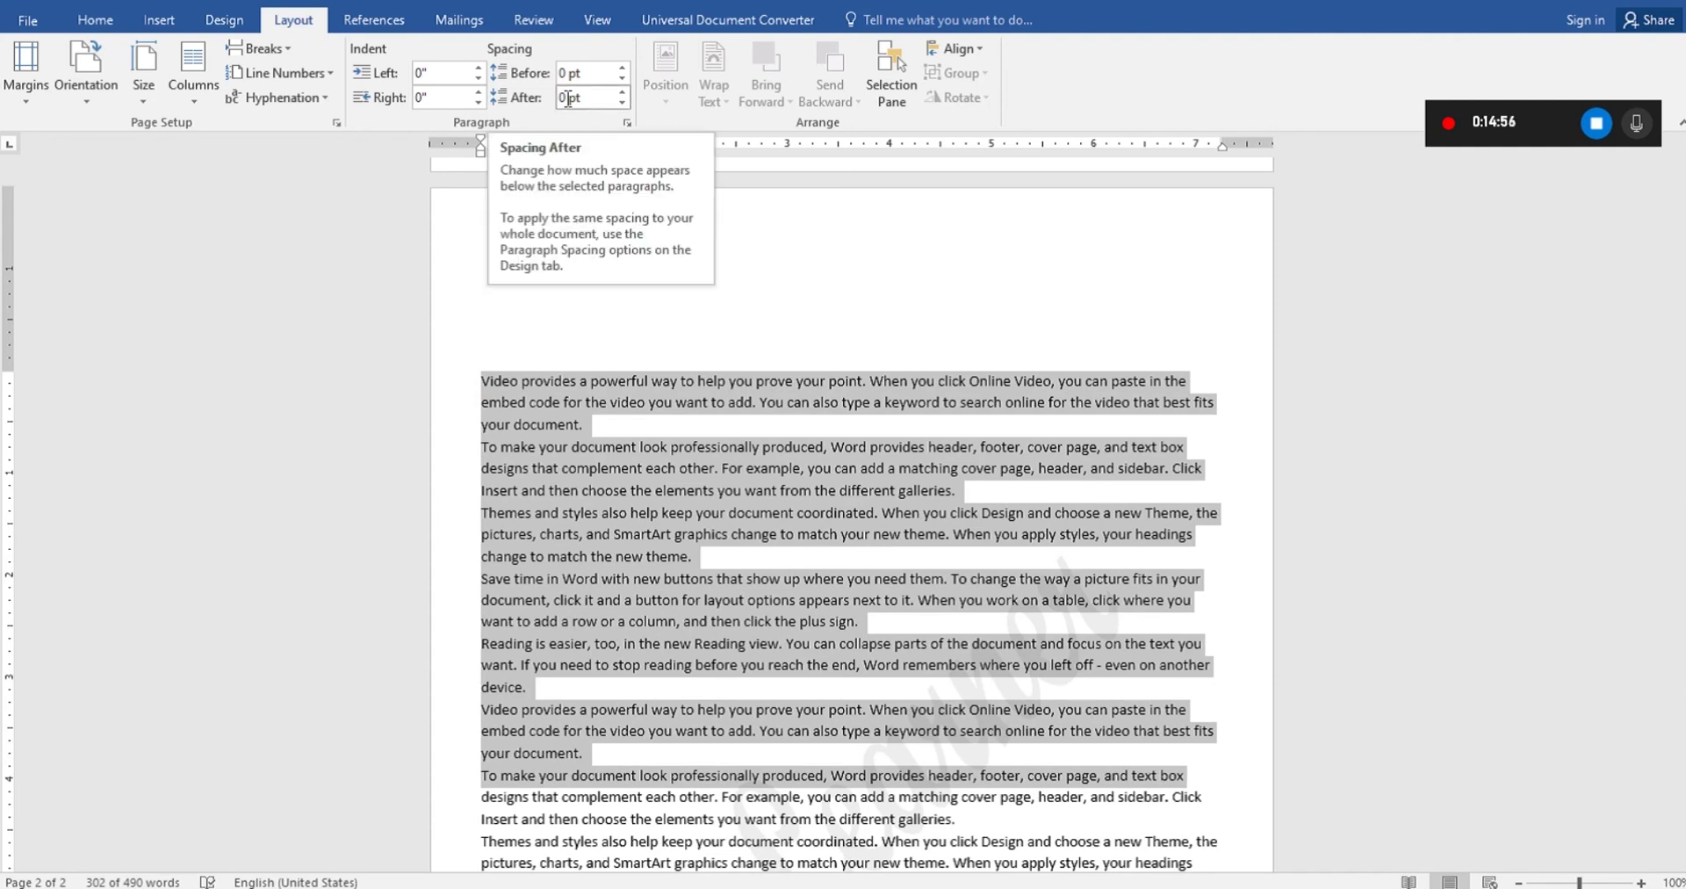
left_click(650, 447)
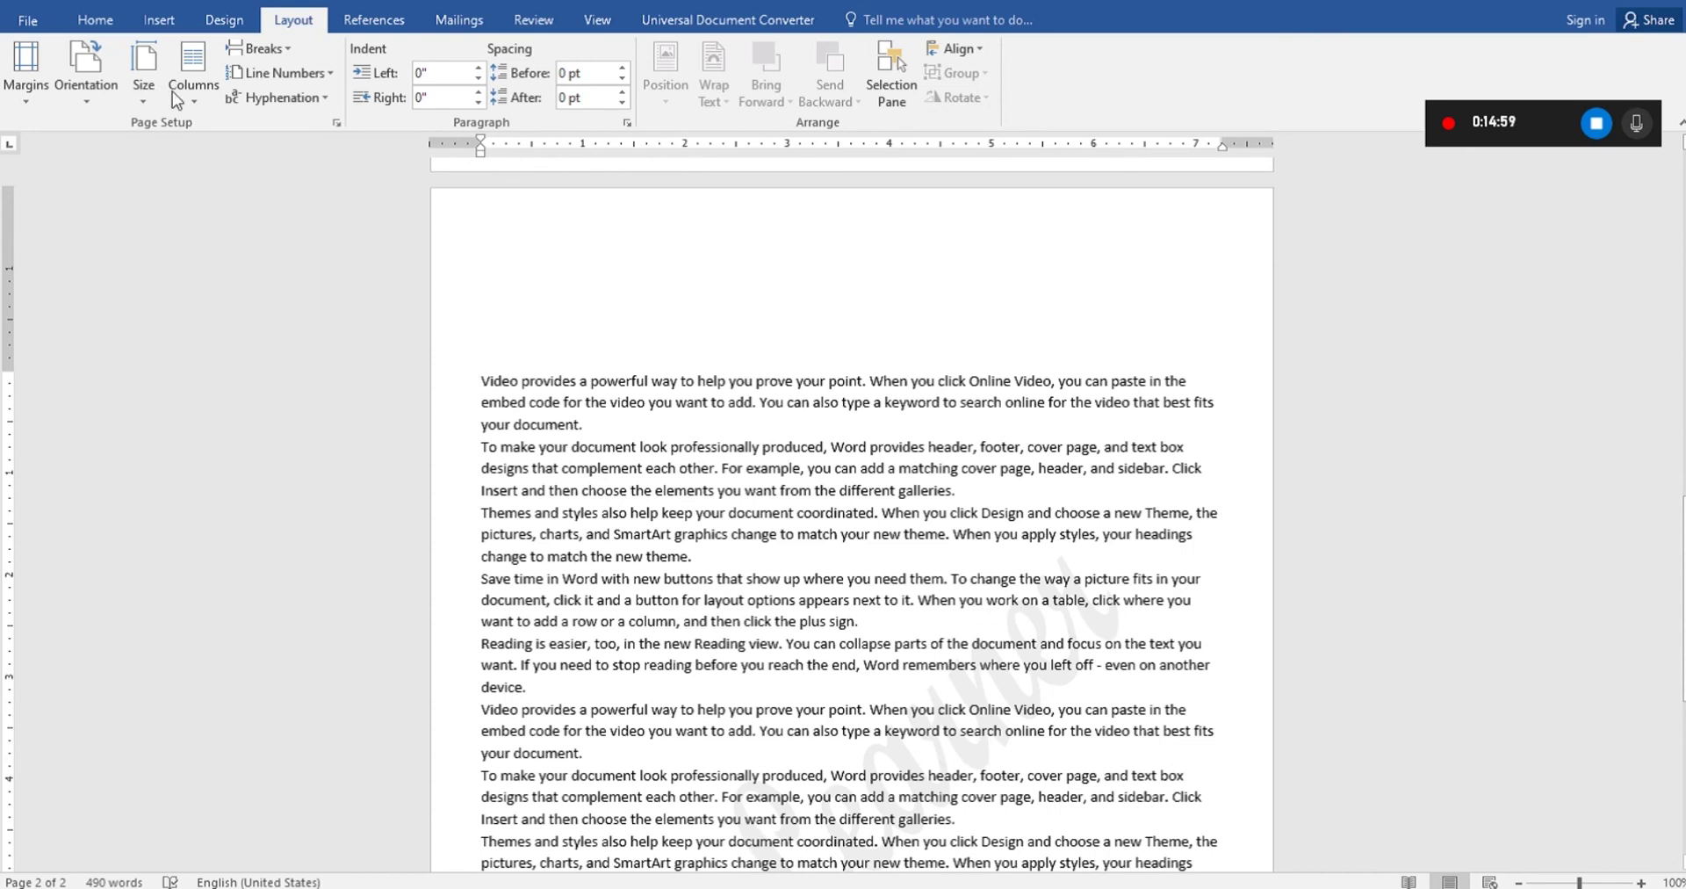
Look over the line spacing choices available for the sample text and return to the page layout settings.
left_click(95, 19)
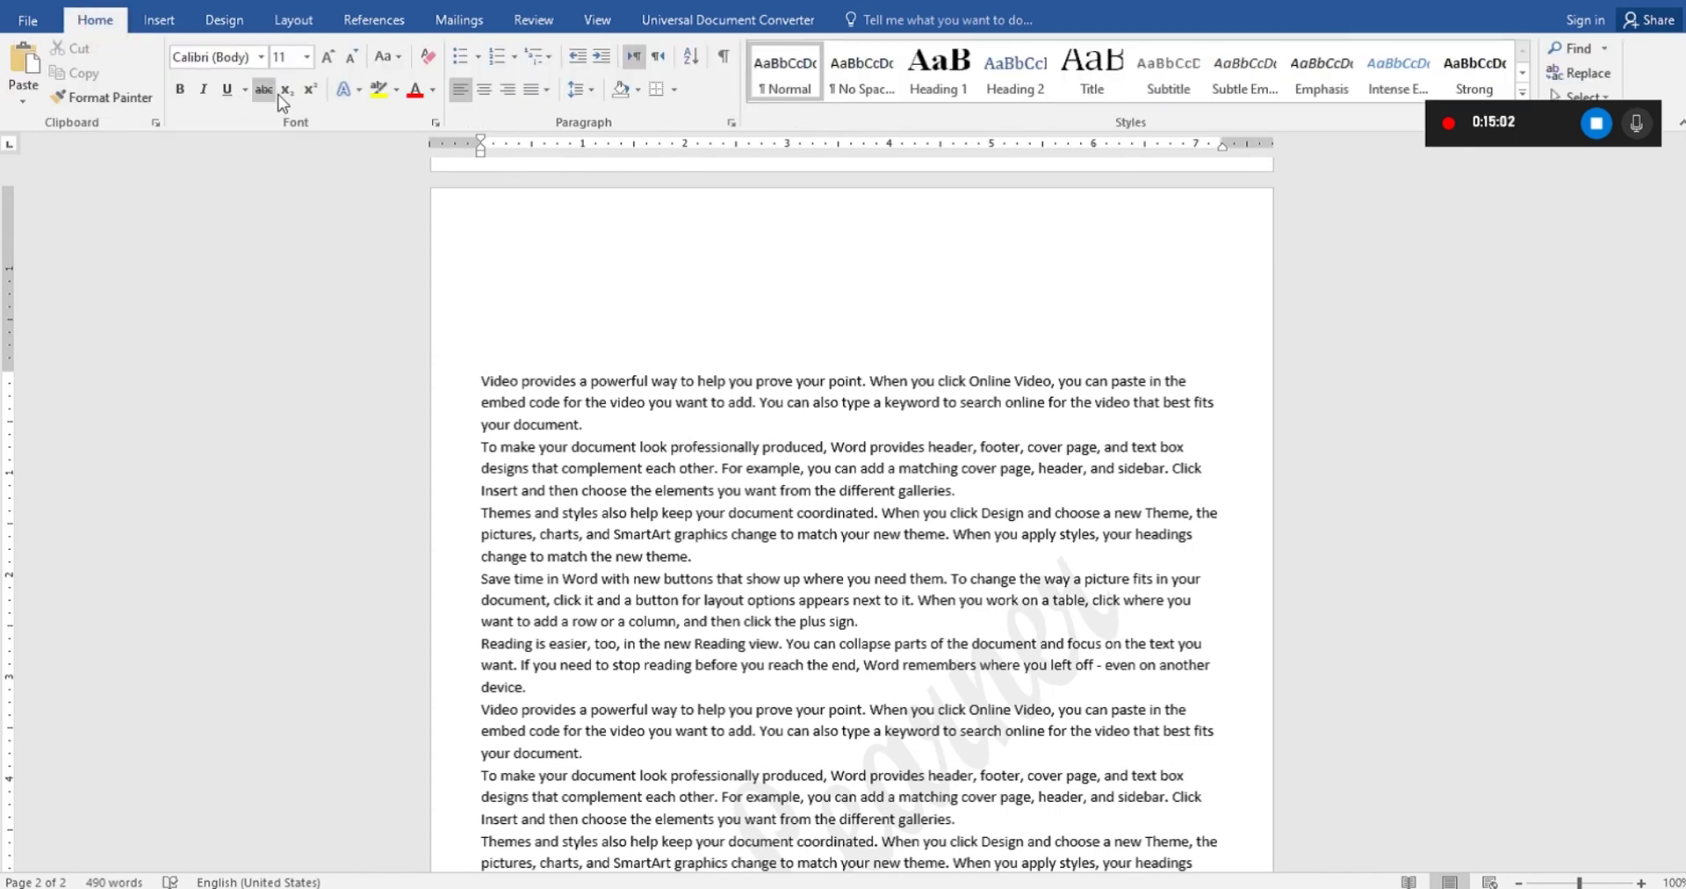
left_click(578, 90)
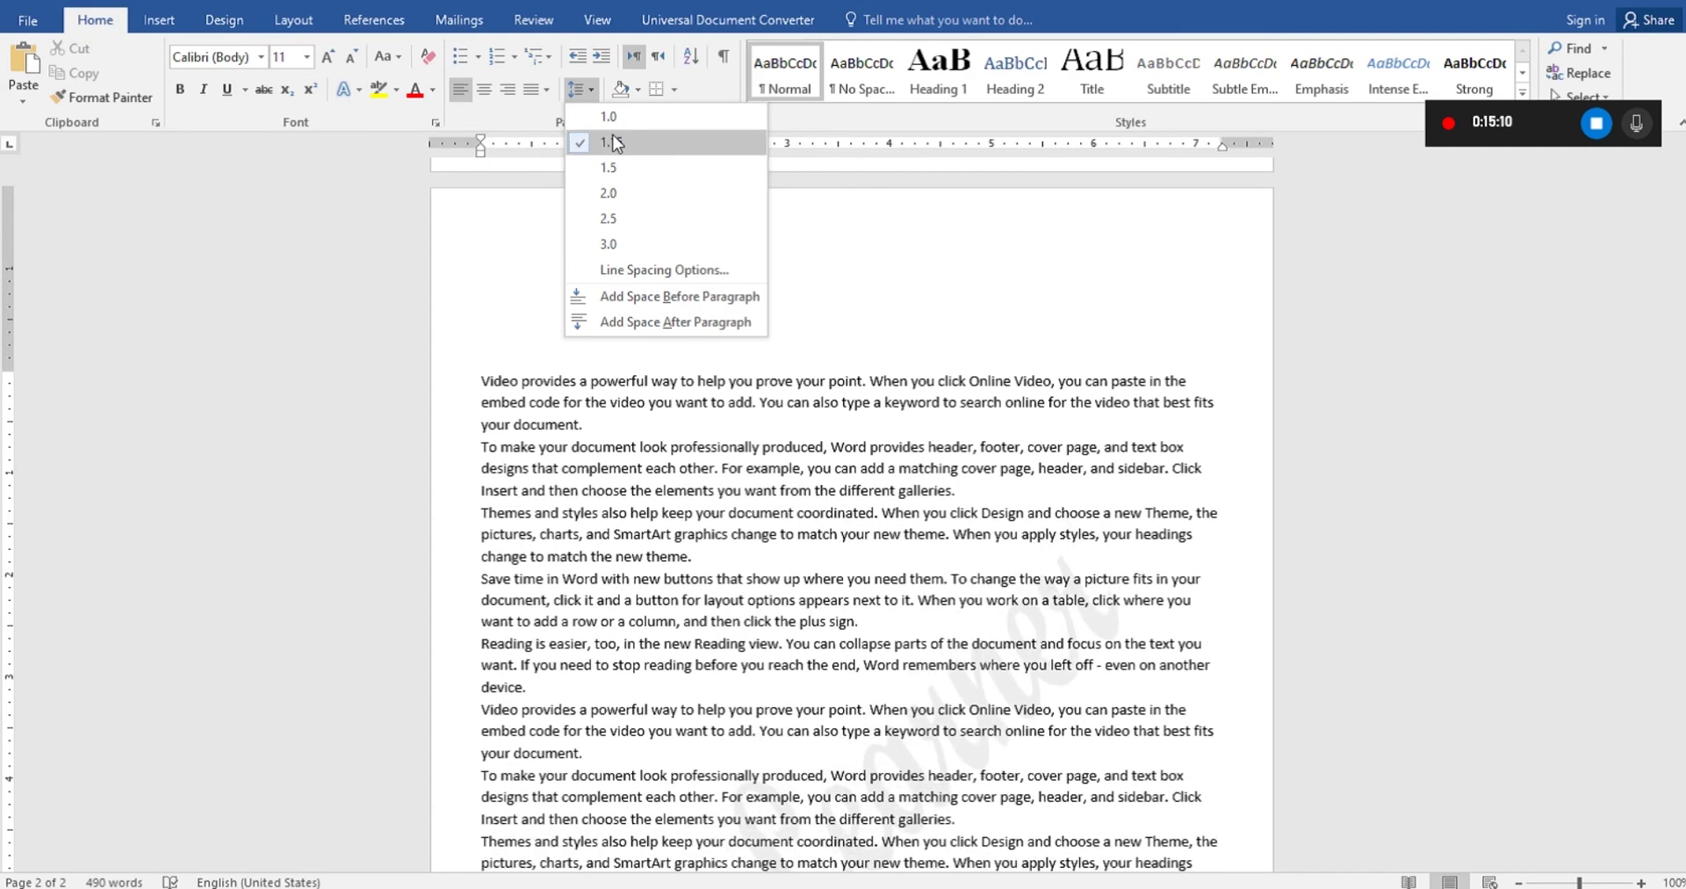
left_click(226, 22)
left_click(226, 21)
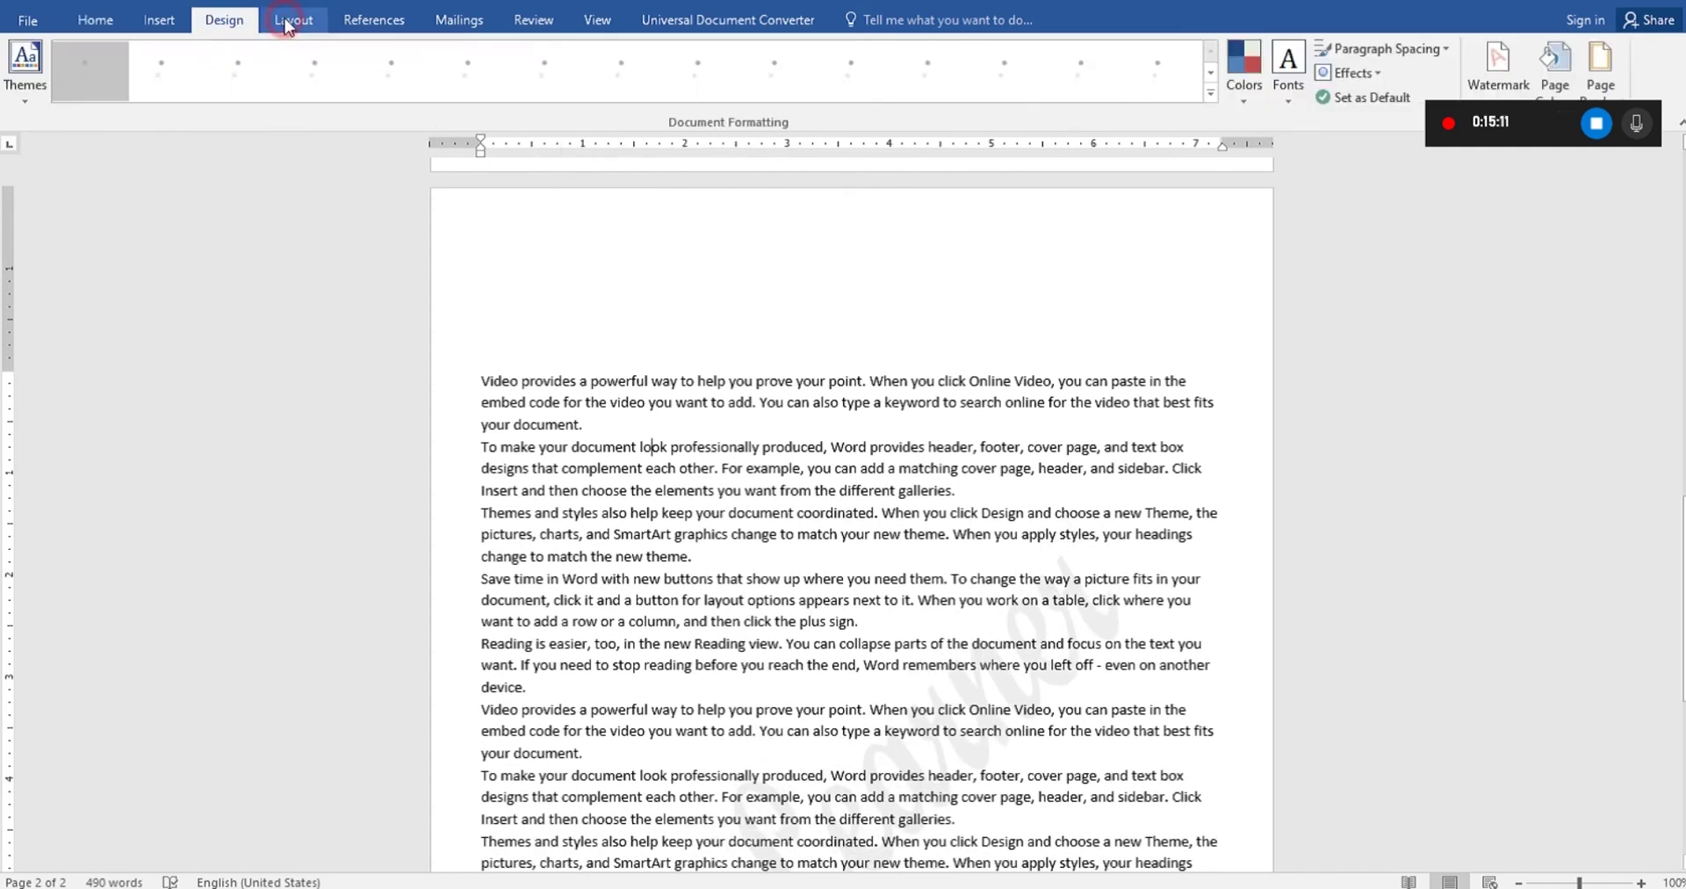
left_click(287, 22)
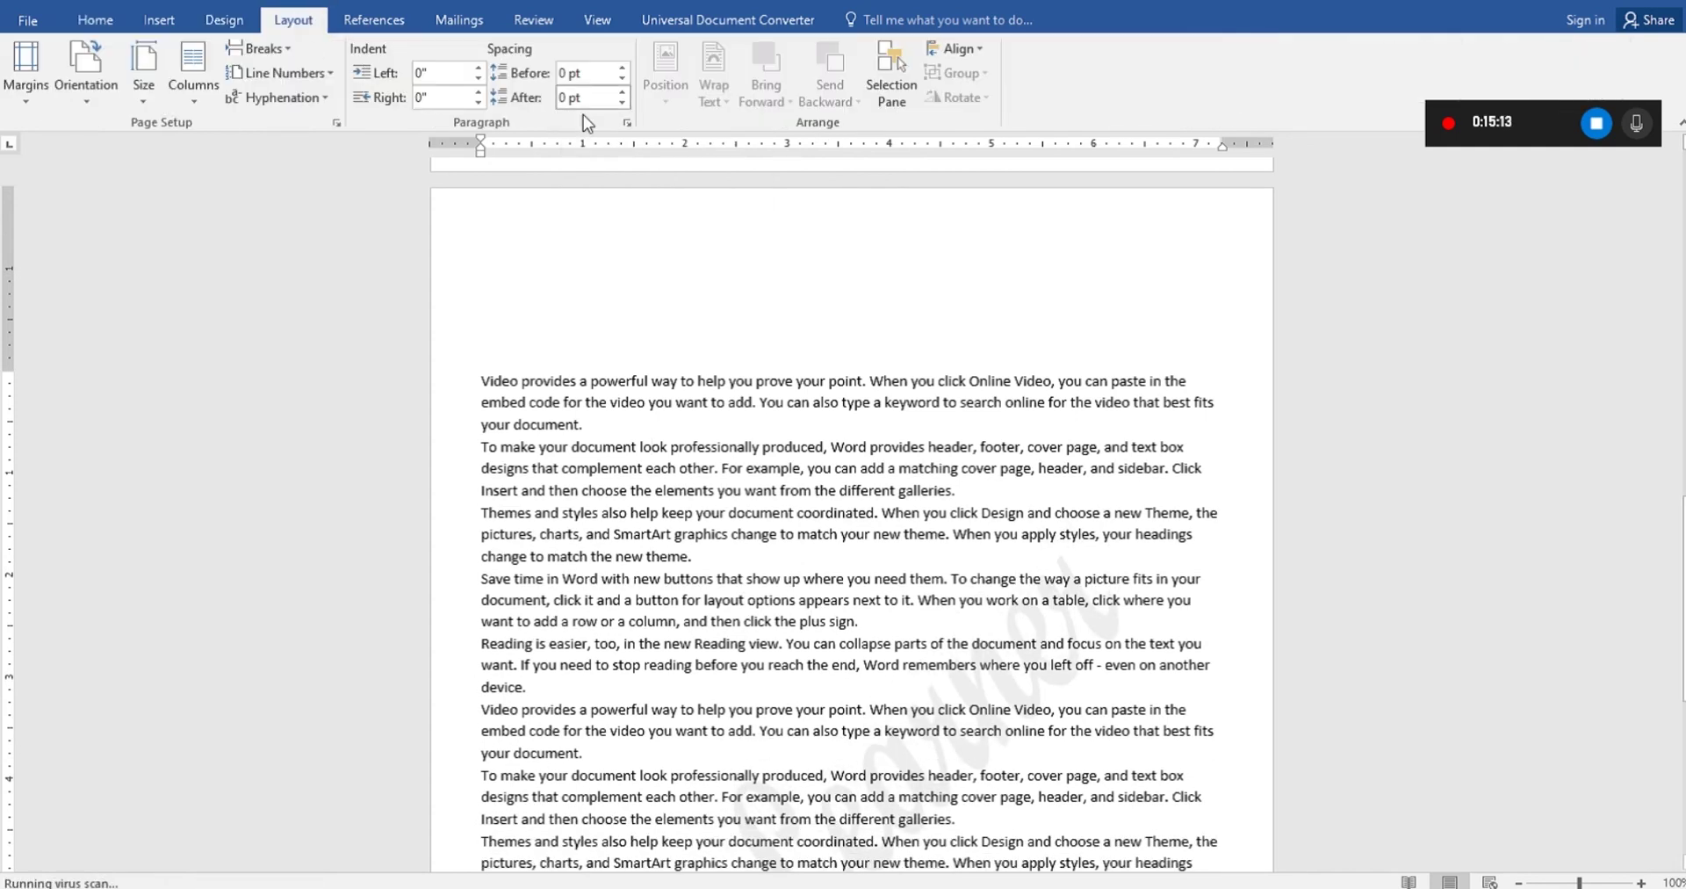
Return to the first page and place the cursor below the "MS Word – Page Setup" heading.
left_click(613, 435)
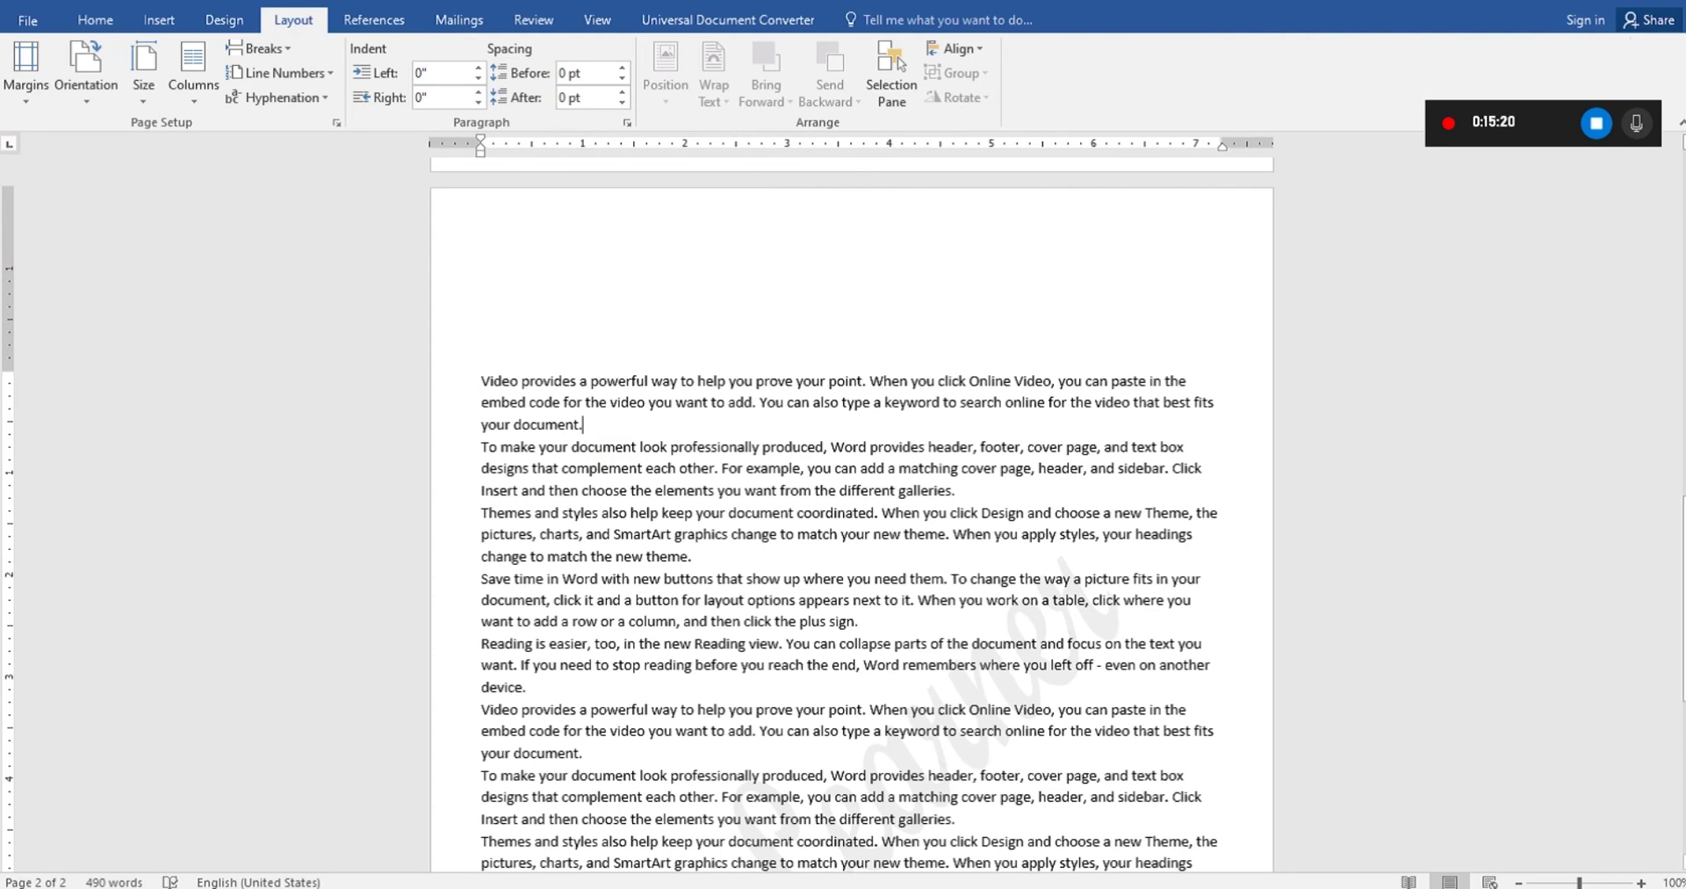
left_click_drag(1681, 551, 1681, 222)
left_click(745, 423)
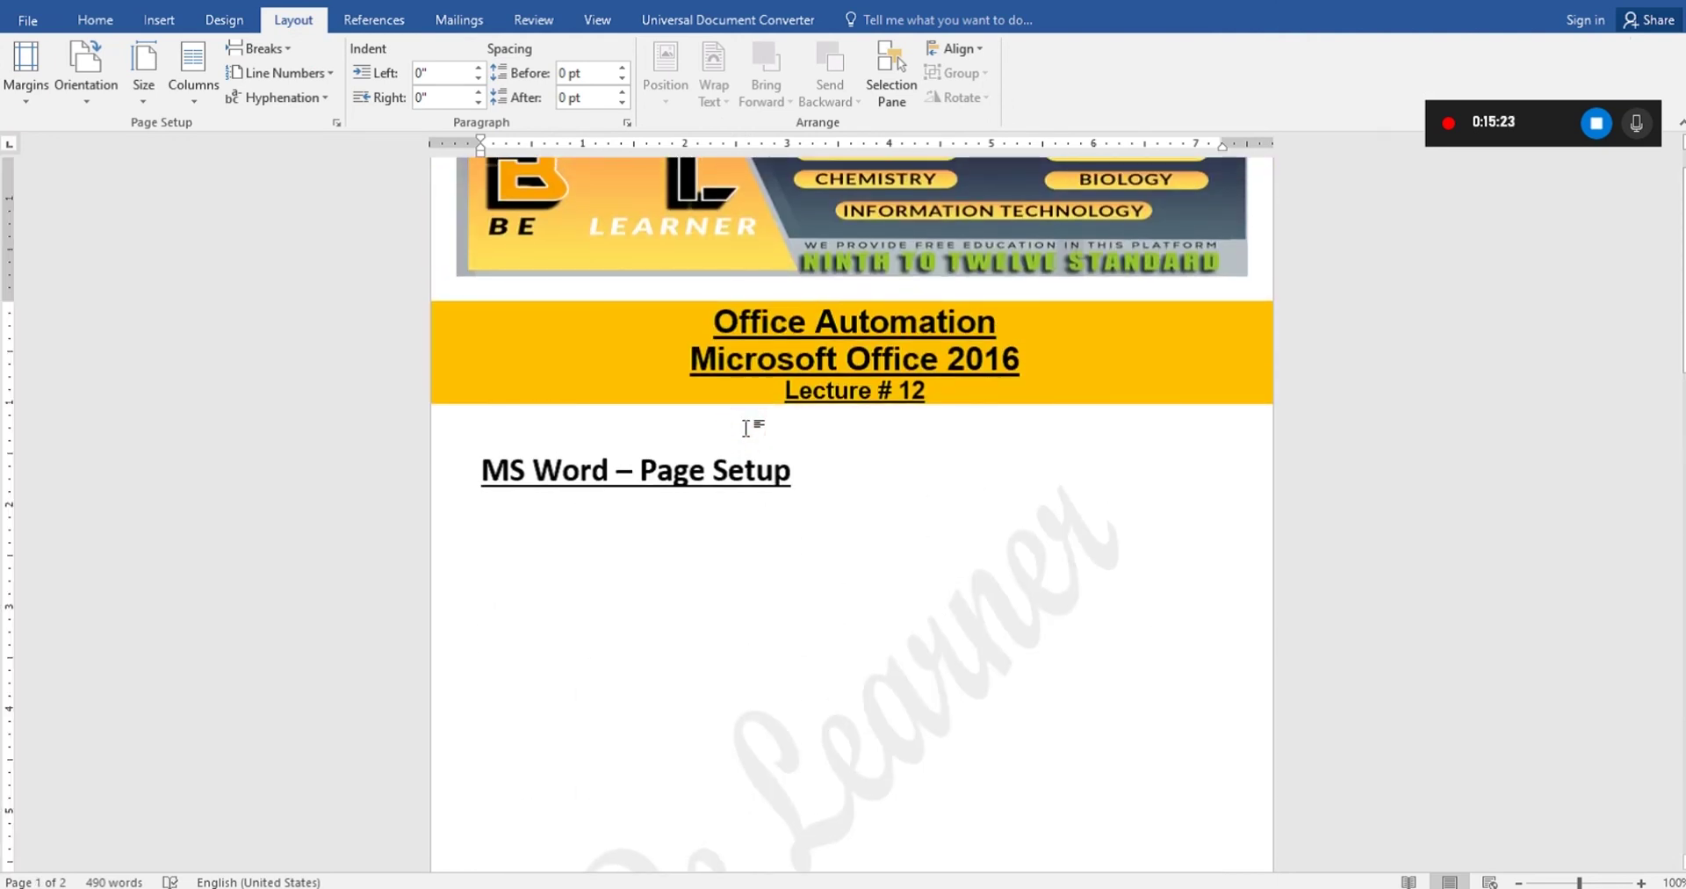
left_click(528, 518)
left_click(1300, 888)
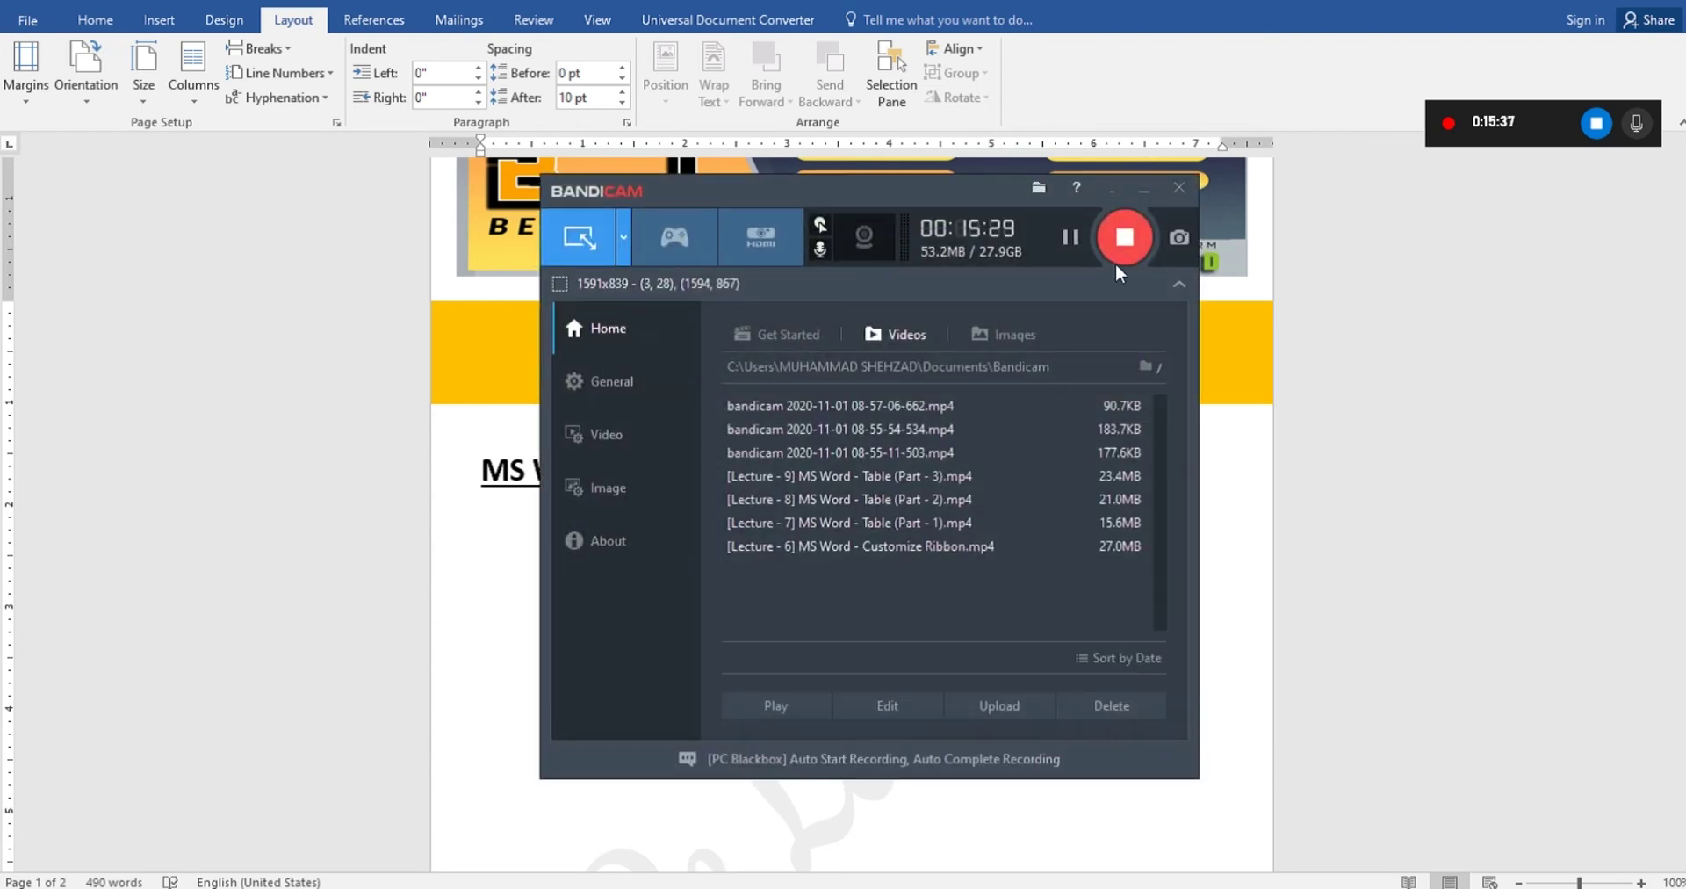